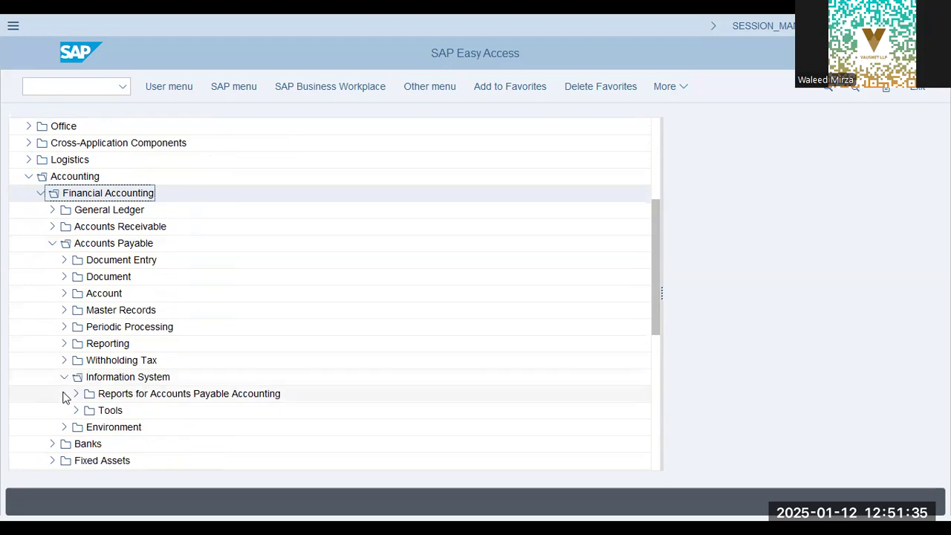
Open the Vendor List report S_ALR_87012086 from the Accounts Payable information system's master data reports.
{"action": "left_click", "coordinate": [64, 360]}
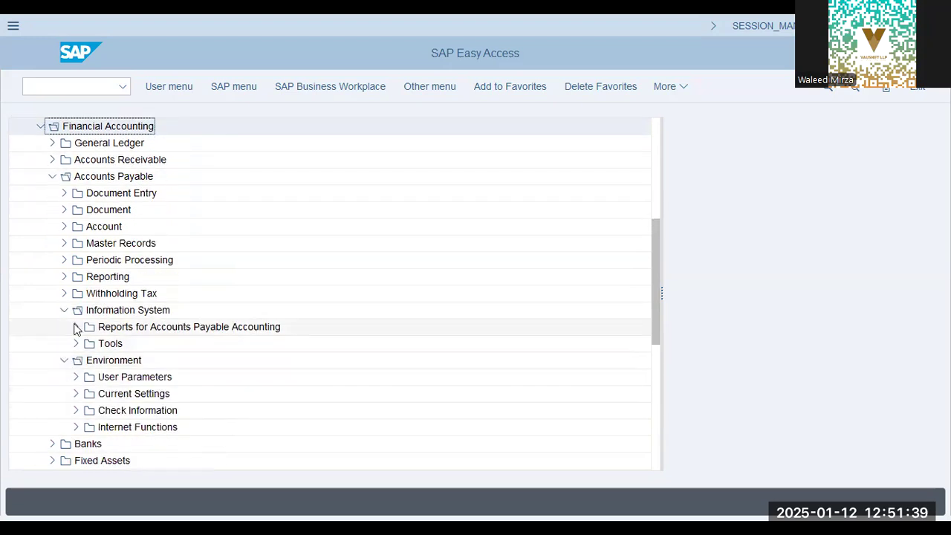
{"action": "left_click", "coordinate": [76, 327]}
{"action": "left_click", "coordinate": [88, 376]}
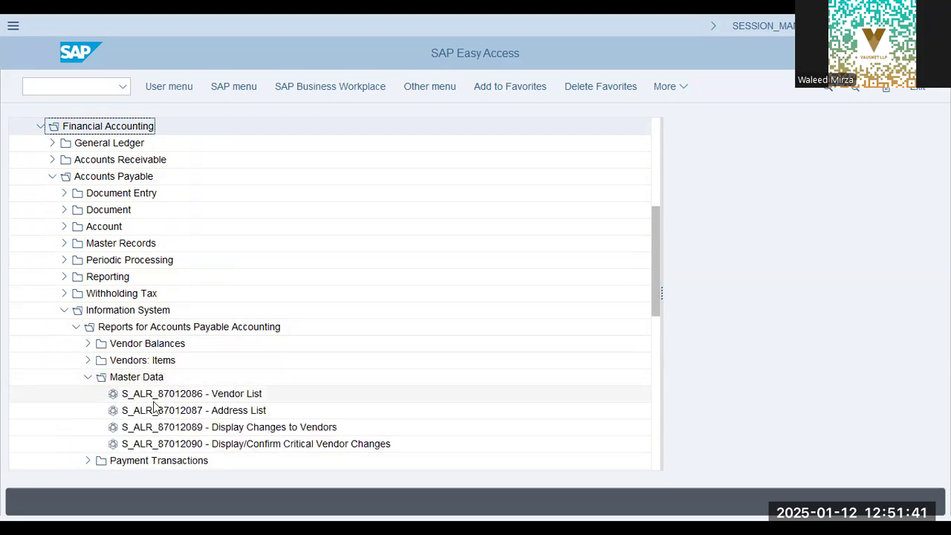
{"action": "left_click", "coordinate": [171, 398]}
{"action": "double_click", "coordinate": [171, 400]}
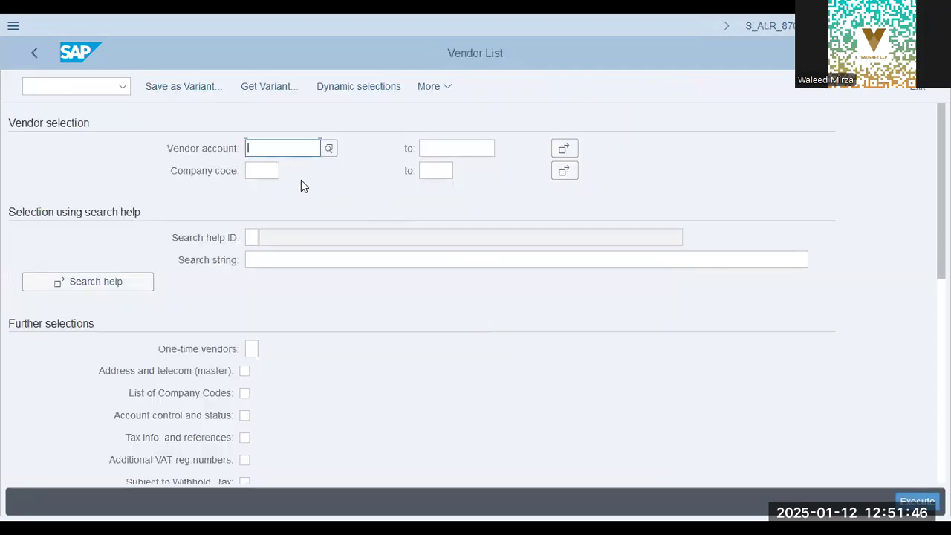
Run the vendor list for company code PAP9, then return to the report's selection screen.
{"action": "left_click", "coordinate": [263, 170]}
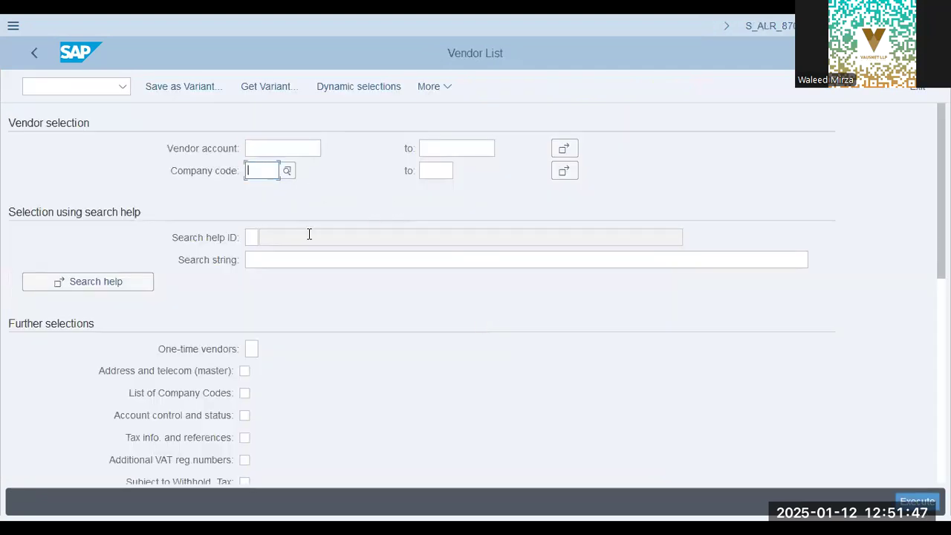
{"action": "type", "text": "pap9"}
{"action": "key", "text": "Tab"}
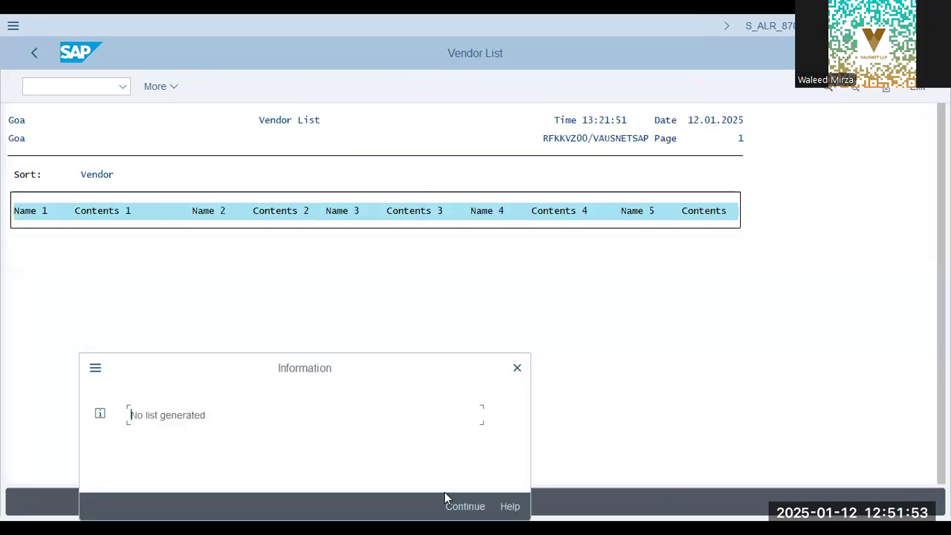
{"action": "left_click", "coordinate": [466, 506]}
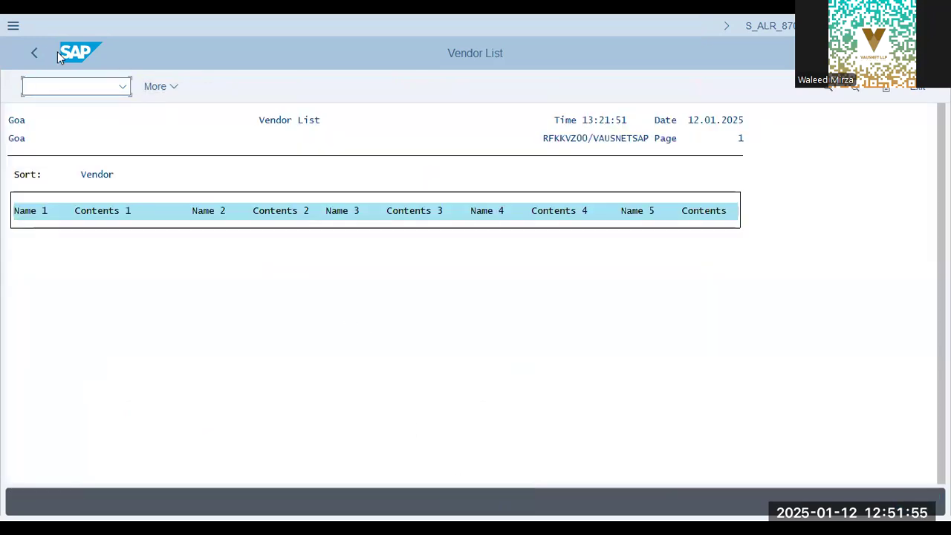
{"action": "left_click", "coordinate": [24, 54]}
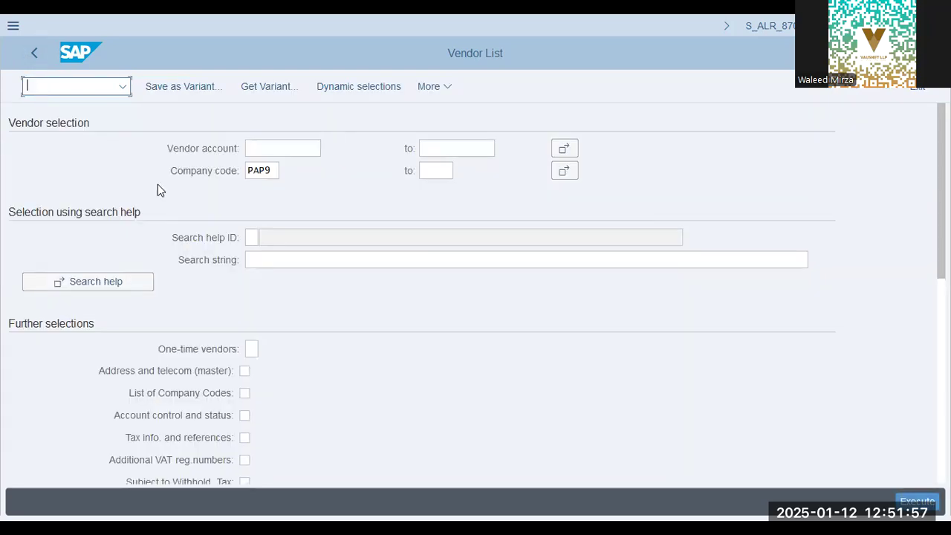
Open transaction SE10 and look through the modifiable customizing requests for the company configurations.
{"action": "type", "text": "/n se10"}
{"action": "key", "text": "Return"}
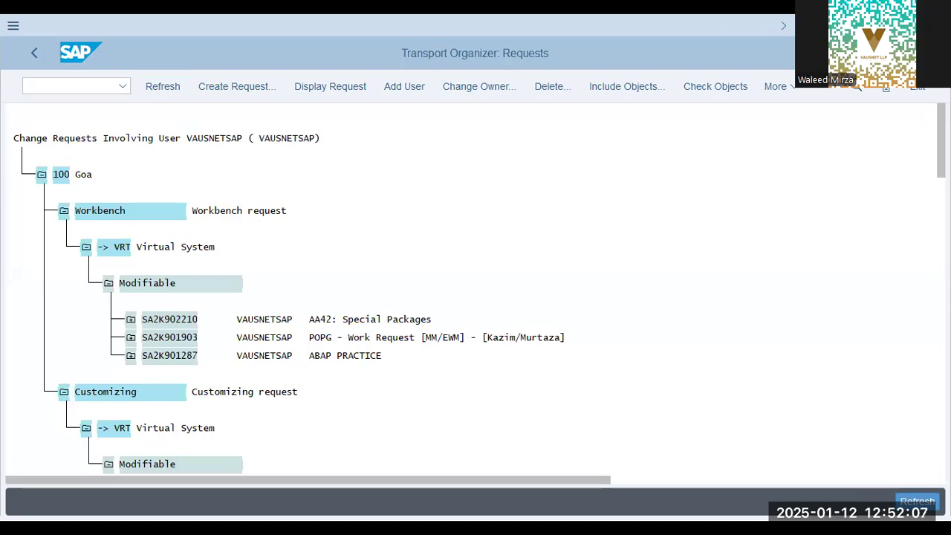
{"action": "scroll", "coordinate": [476, 290], "scroll_direction": "down", "scroll_amount": 10}
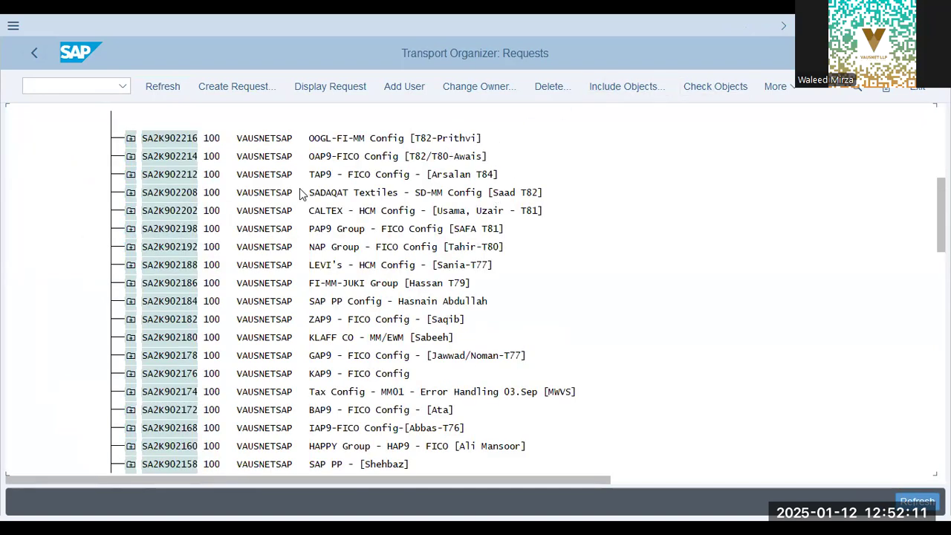
{"action": "left_click", "coordinate": [528, 193]}
Return to SAP Easy Access and reopen the Vendor List report S_ALR_87012086.
{"action": "left_click", "coordinate": [83, 88]}
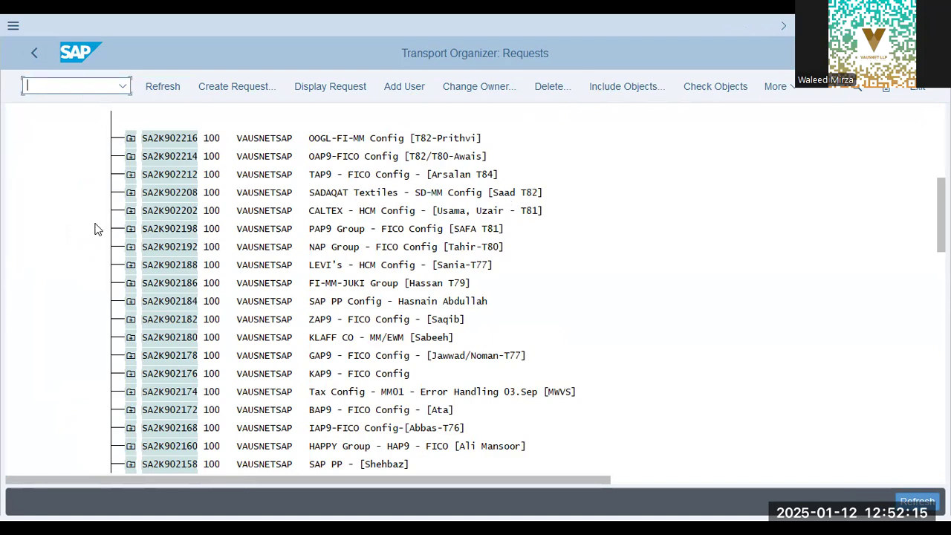
{"action": "type", "text": "/n"}
{"action": "key", "text": "BackSpace"}
{"action": "key", "text": "BackSpace"}
{"action": "key", "text": "Return"}
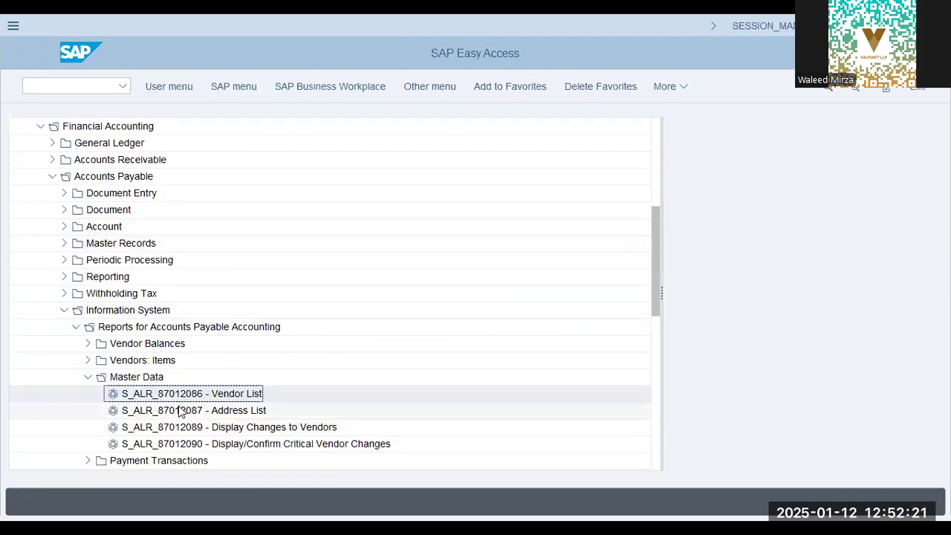
{"action": "double_click", "coordinate": [137, 394]}
Run the vendor list for company code SDQT.
{"action": "left_click", "coordinate": [269, 171]}
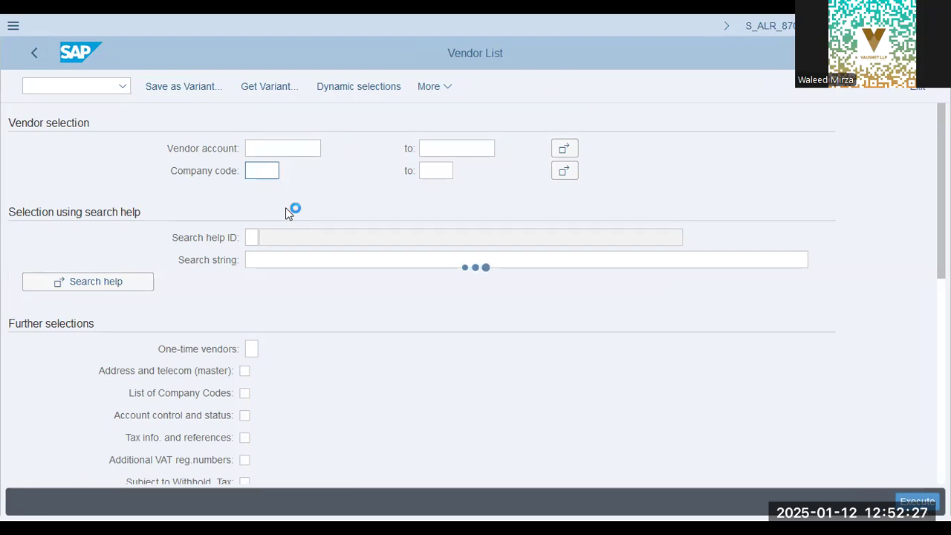
{"action": "key", "text": "Escape"}
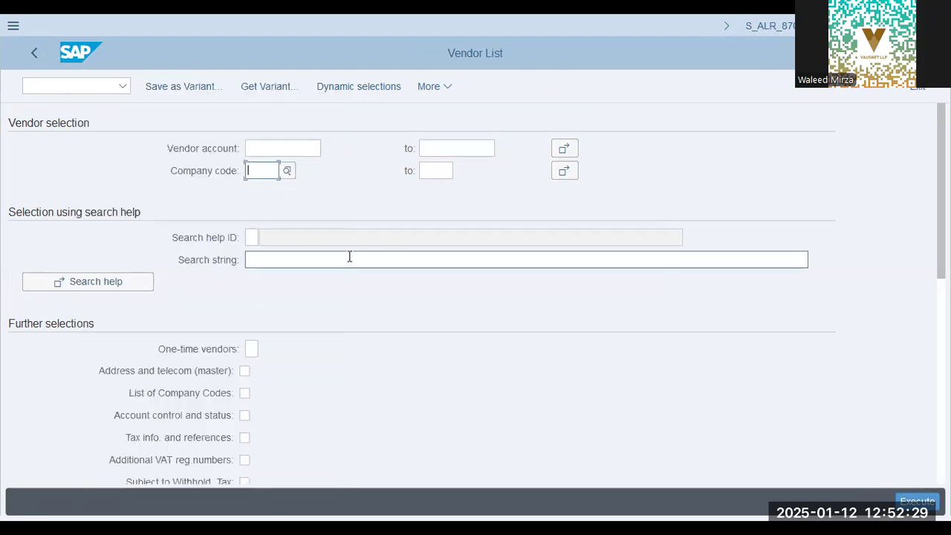
{"action": "type", "text": "sdqt"}
{"action": "key", "text": "Return"}
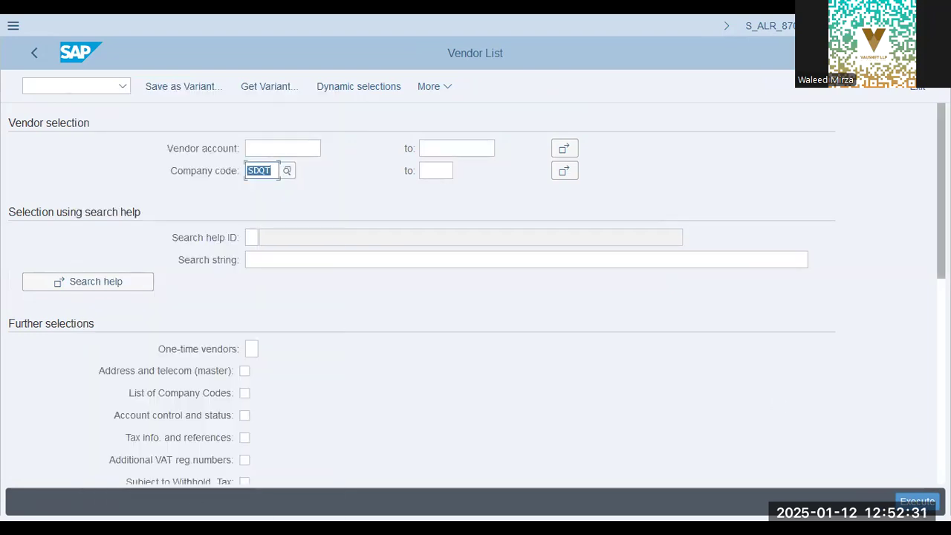
{"action": "key", "text": "F8"}
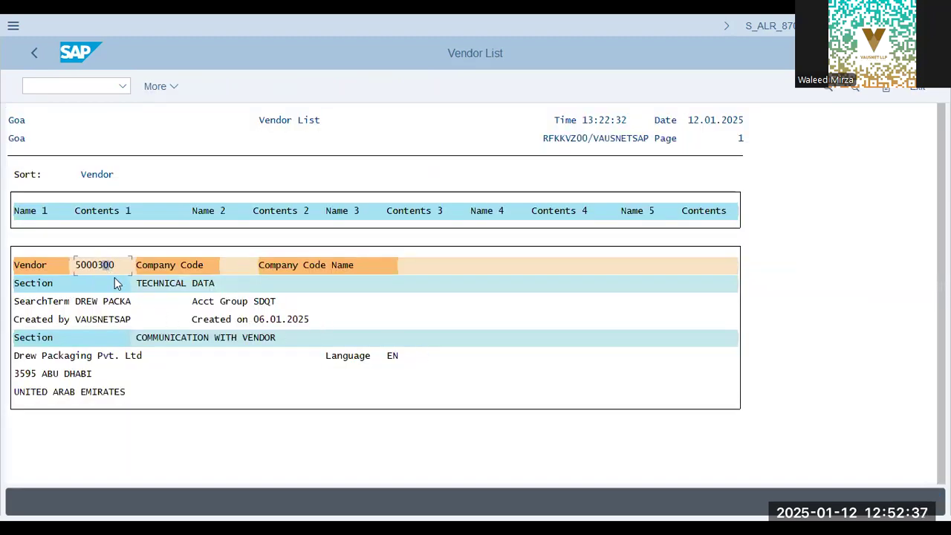
Review the Drew Packaging Pvt. Ltd entry in the vendor list and copy its vendor number.
{"action": "left_click", "coordinate": [229, 337]}
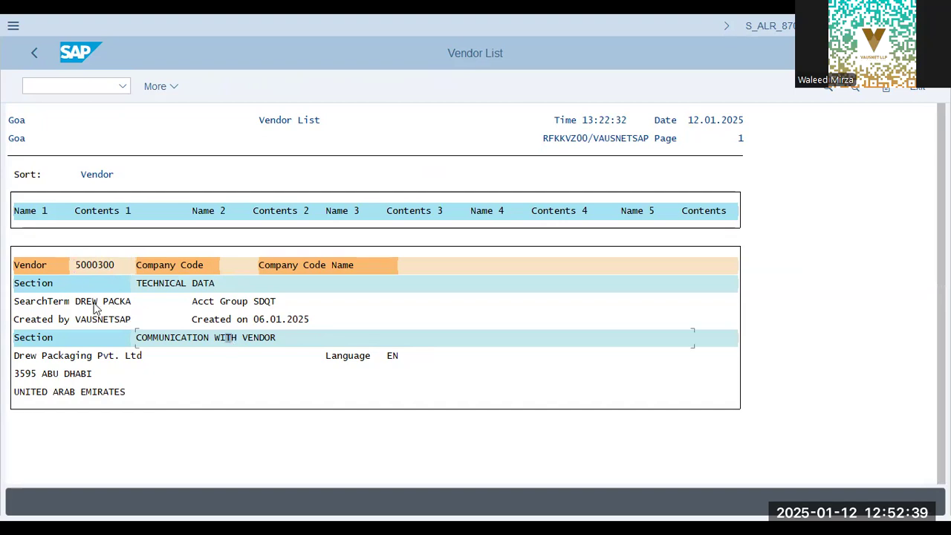
{"action": "left_click", "coordinate": [108, 266]}
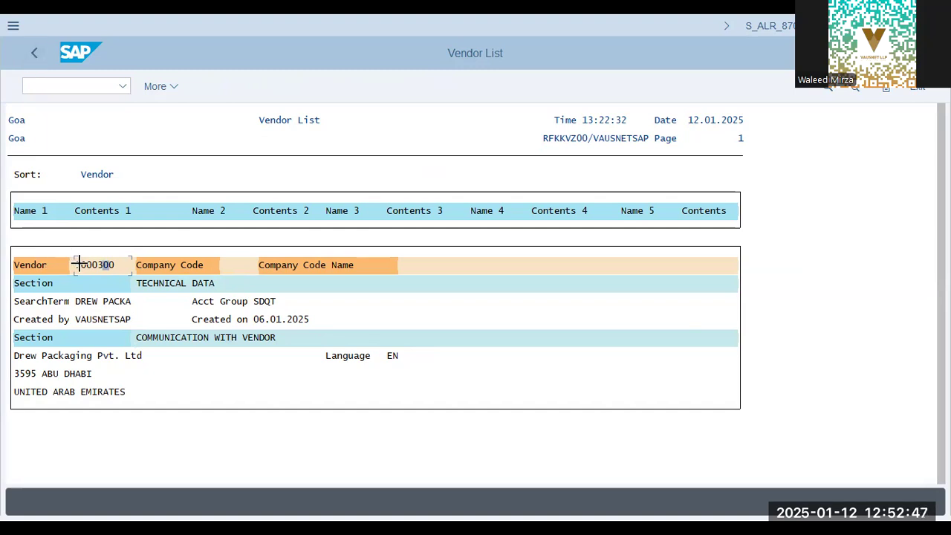
{"action": "left_click_drag", "start_coordinate": [76, 263], "coordinate": [117, 265]}
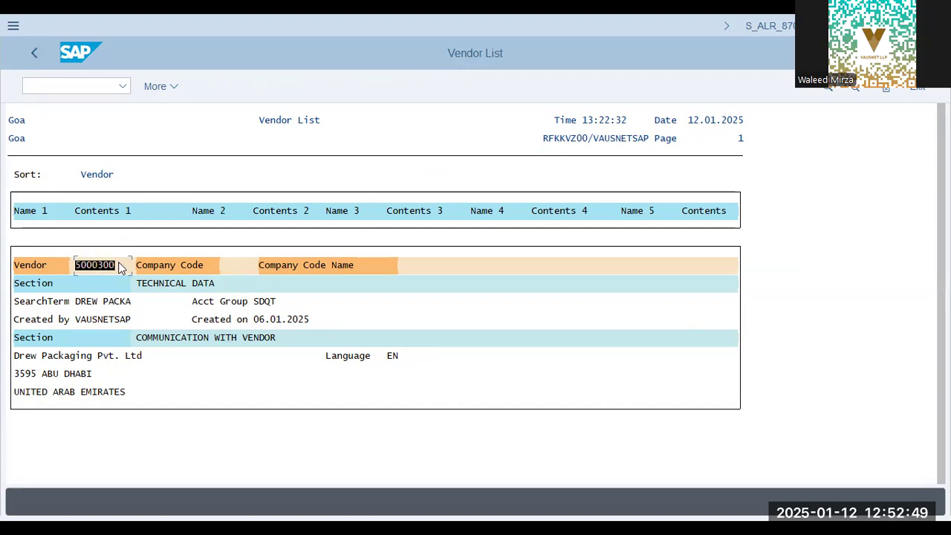
{"action": "key", "text": "ctrl+c"}
Open the Drew Packaging Pvt. Ltd record in Maintain Business Partner using the copied vendor number.
{"action": "left_click", "coordinate": [64, 85]}
{"action": "type", "text": "/n"}
{"action": "key", "text": "Return"}
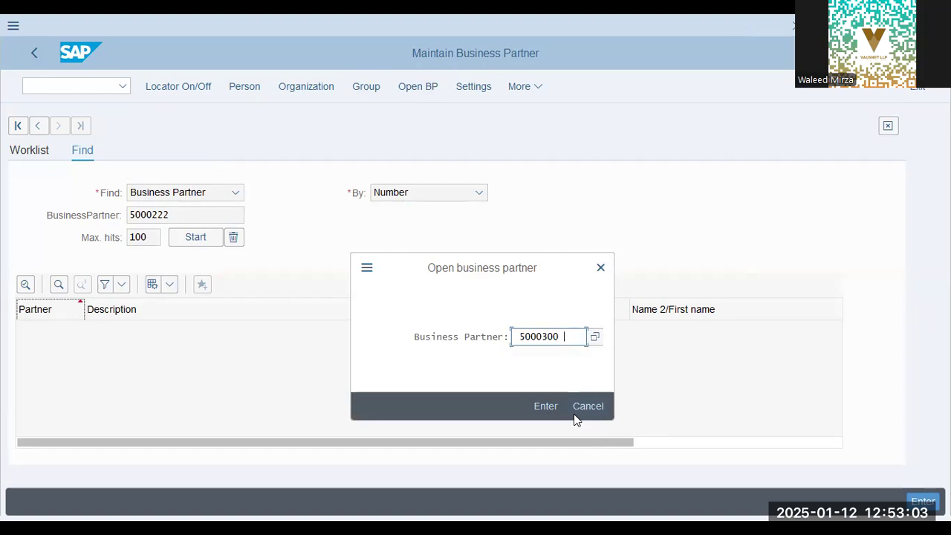
{"action": "key", "text": "BackSpace"}
{"action": "key", "text": "Return"}
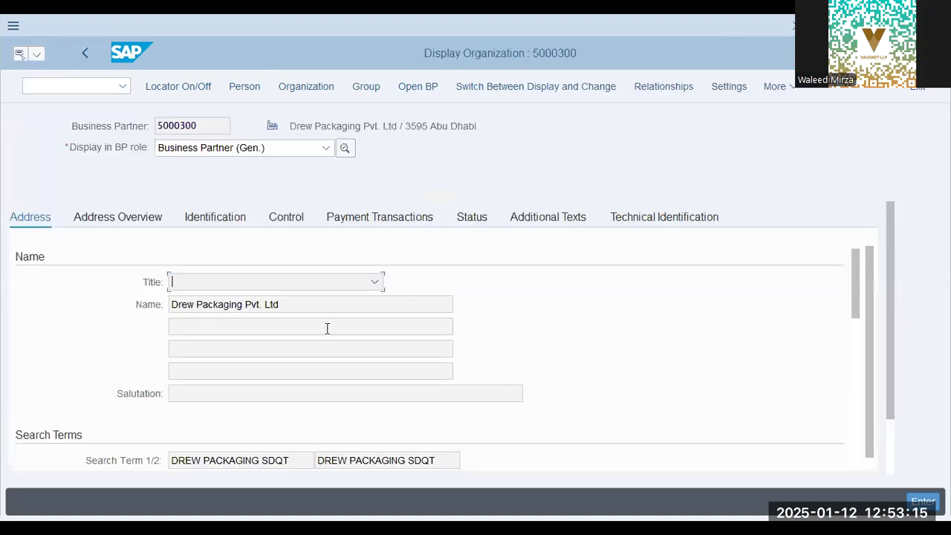
Display the business partner in the MM Vendor- STD role and examine its purchasing organization and payment terms.
{"action": "left_click", "coordinate": [205, 152]}
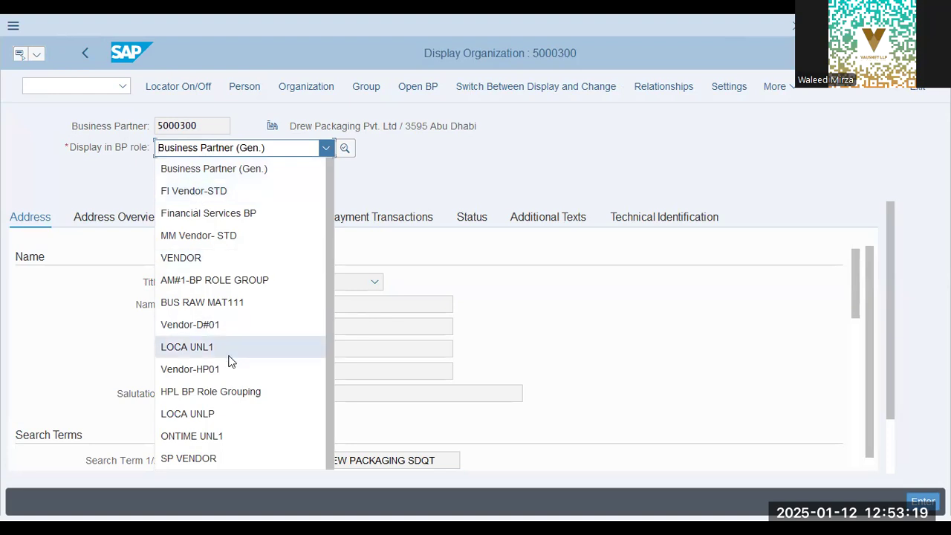
{"action": "scroll", "coordinate": [229, 361], "scroll_direction": "down", "scroll_amount": 1}
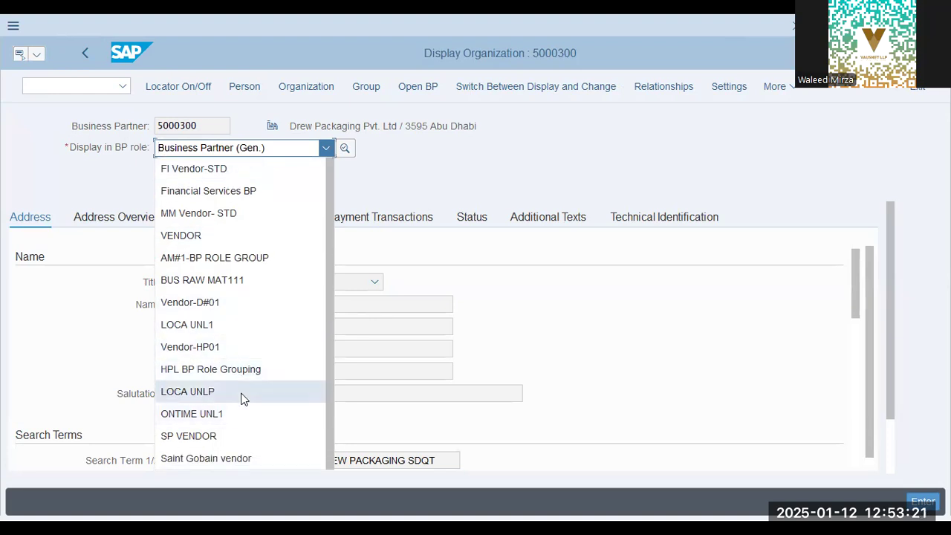
{"action": "left_click", "coordinate": [252, 218]}
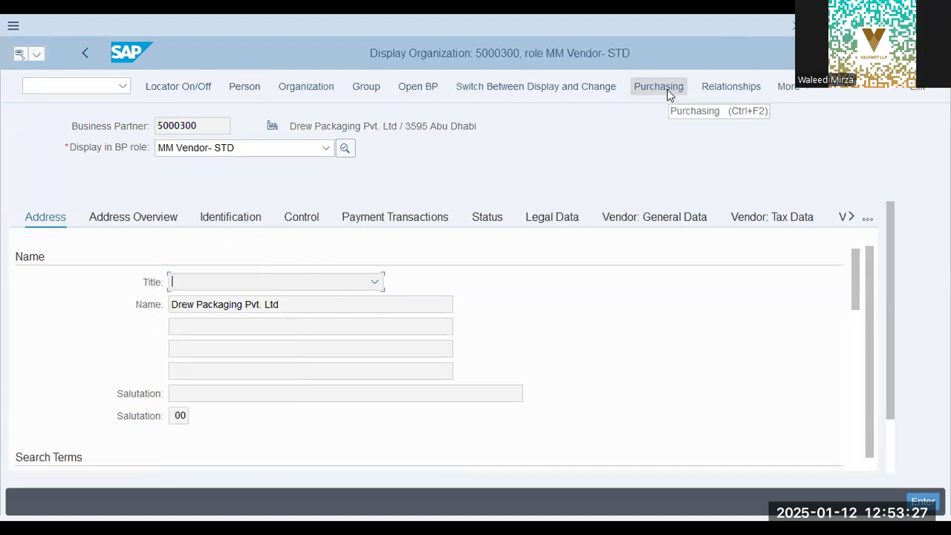
{"action": "left_click", "coordinate": [659, 87]}
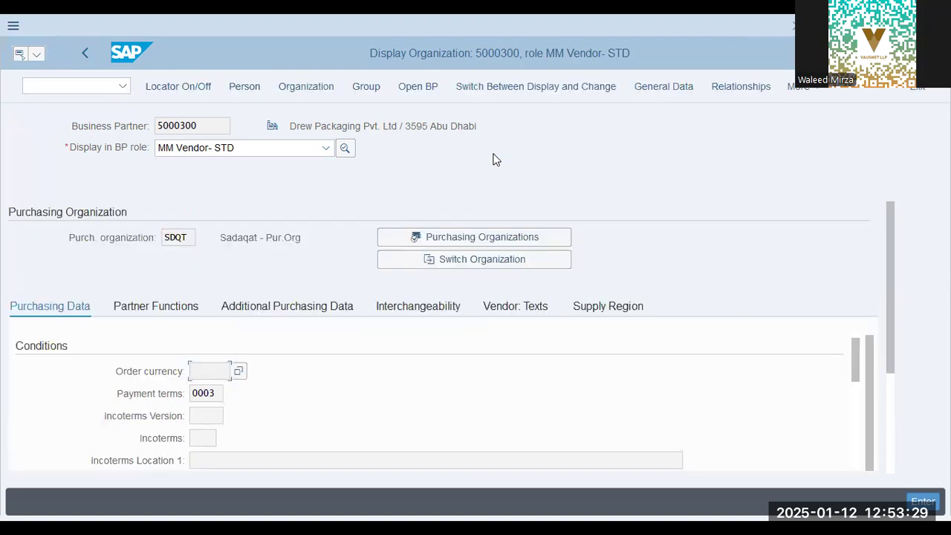
{"action": "left_click", "coordinate": [188, 235]}
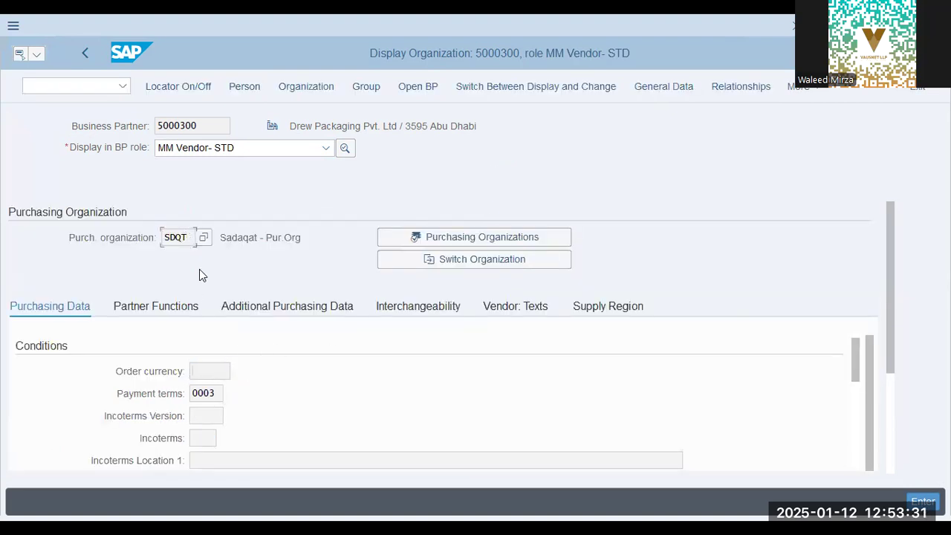
{"action": "left_click", "coordinate": [221, 392]}
{"action": "left_click", "coordinate": [194, 237]}
Leave the business partner and open the SAP Reference IMG through transaction SPRO.
{"action": "left_click", "coordinate": [68, 86]}
{"action": "type", "text": "/n"}
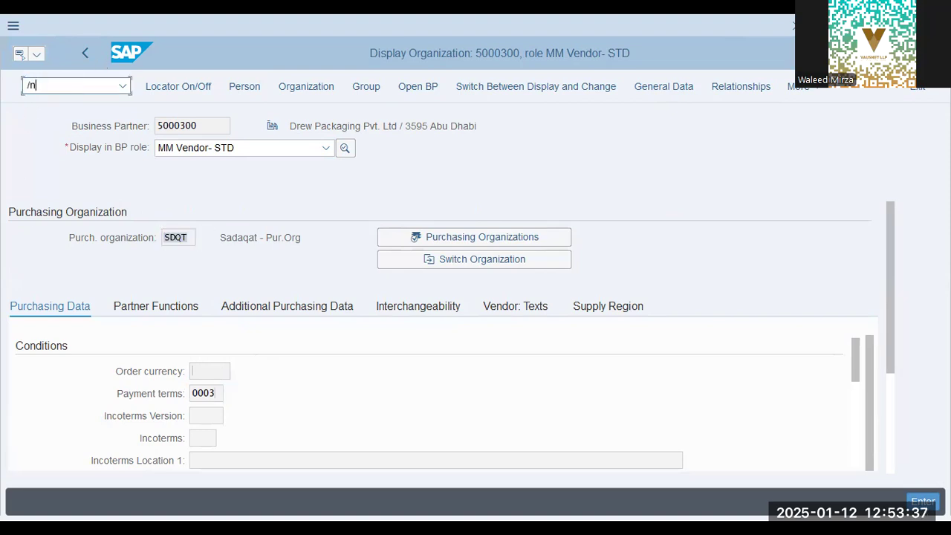
{"action": "key", "text": "Return"}
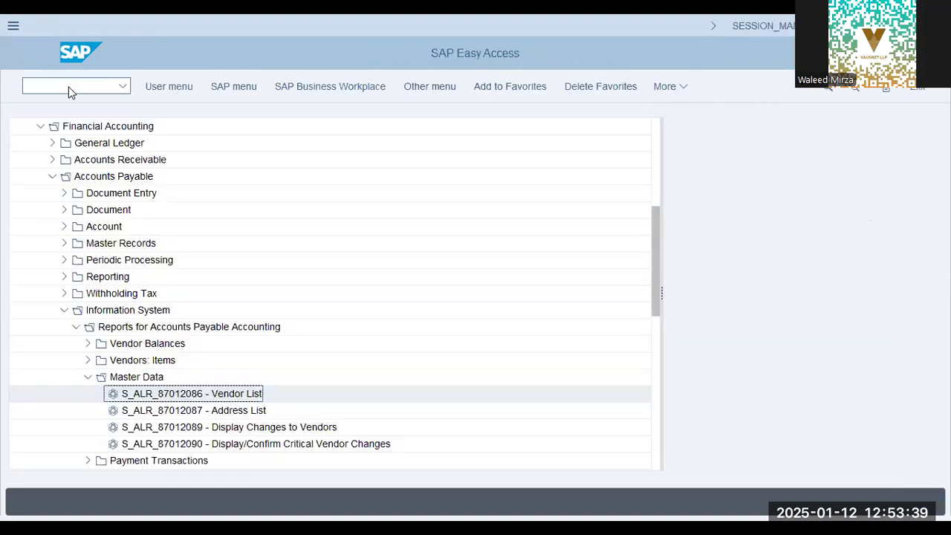
{"action": "type", "text": "spro"}
{"action": "key", "text": "Return"}
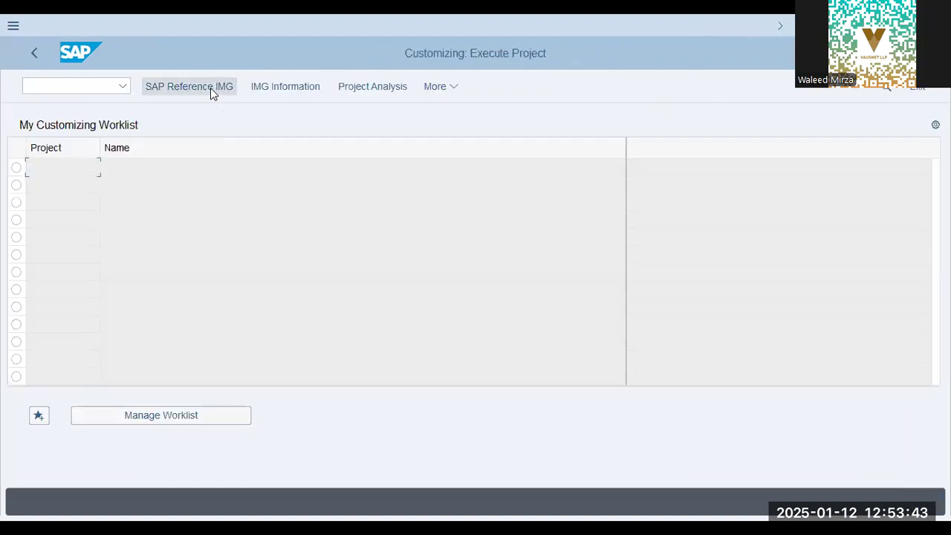
{"action": "left_click", "coordinate": [211, 90]}
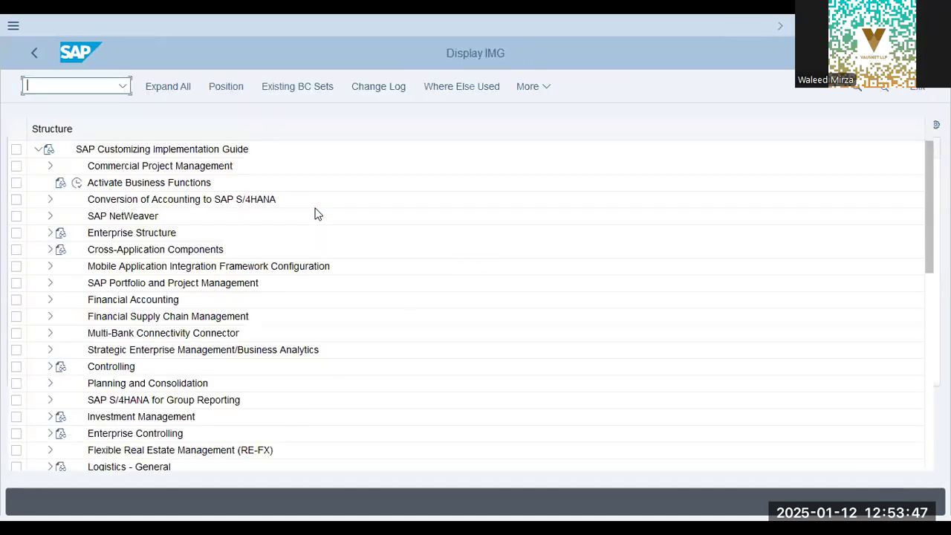
Expand Logistics - General and its Material Master node in the IMG structure.
{"action": "left_click", "coordinate": [132, 349]}
{"action": "scroll", "coordinate": [127, 357], "scroll_direction": "down", "scroll_amount": 5}
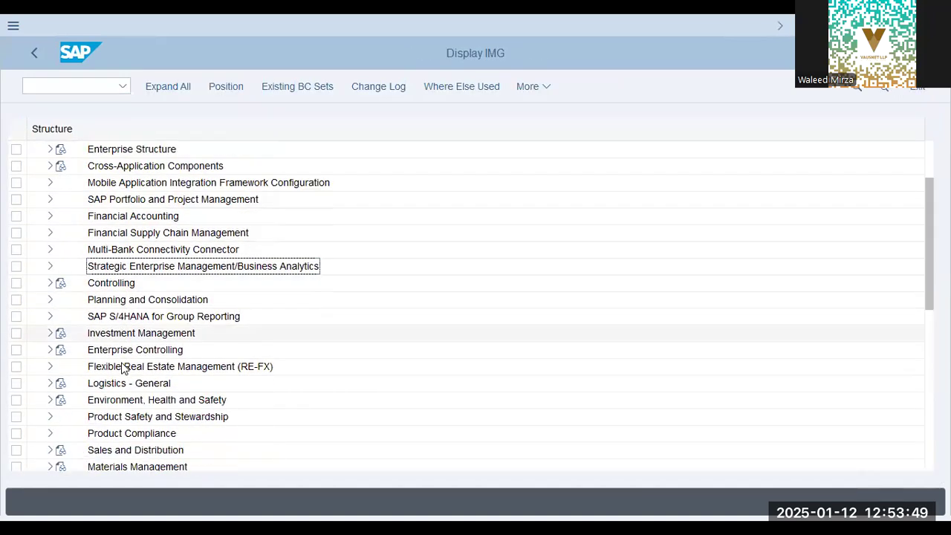
{"action": "left_click", "coordinate": [126, 356]}
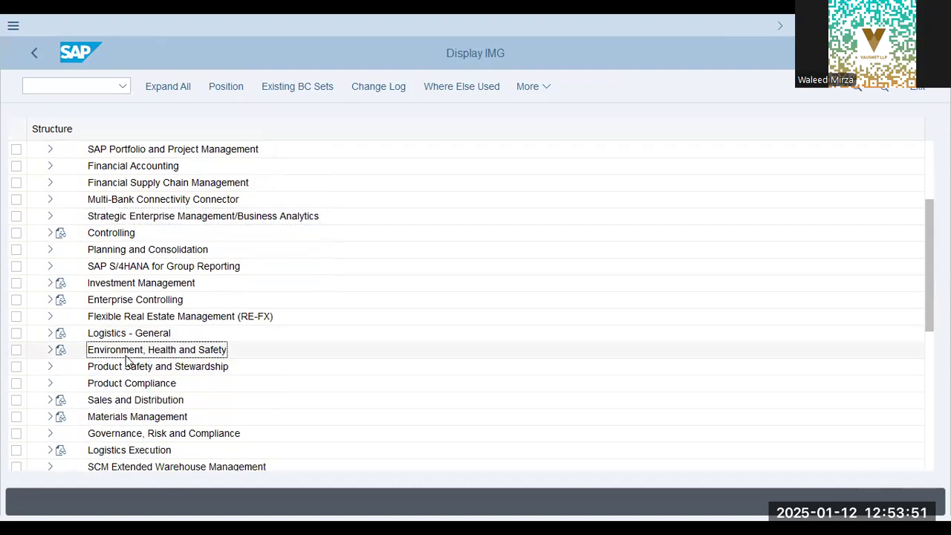
{"action": "scroll", "coordinate": [125, 360], "scroll_direction": "down", "scroll_amount": 3}
{"action": "left_click", "coordinate": [48, 266]}
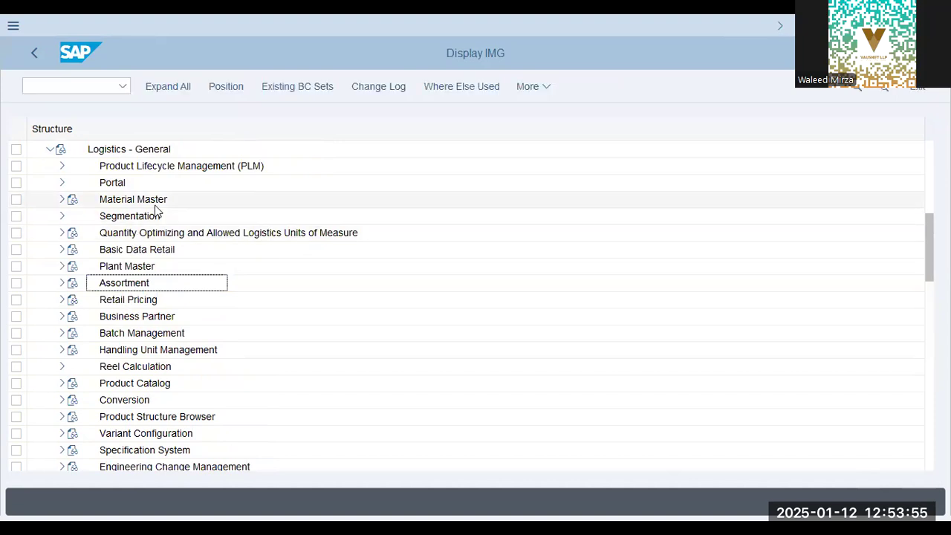
{"action": "left_click", "coordinate": [61, 200]}
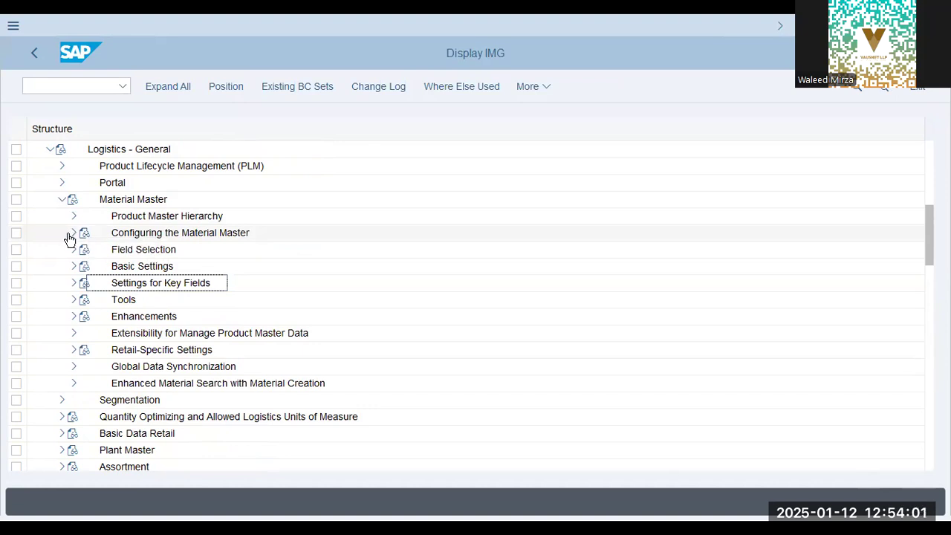
Open the Define Attributes of Material Types activity under the Material Master's Basic Settings and Material Types nodes.
{"action": "left_click", "coordinate": [71, 235]}
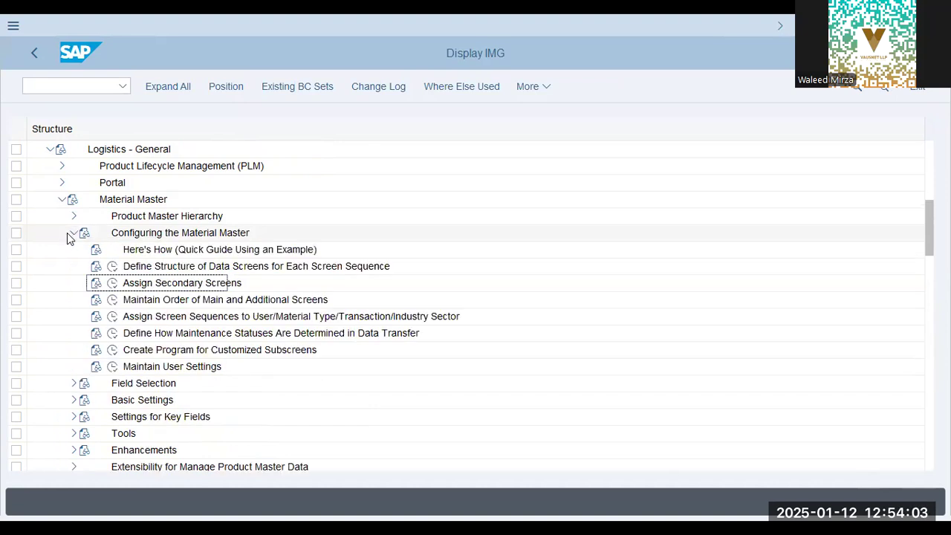
{"action": "left_click", "coordinate": [67, 236]}
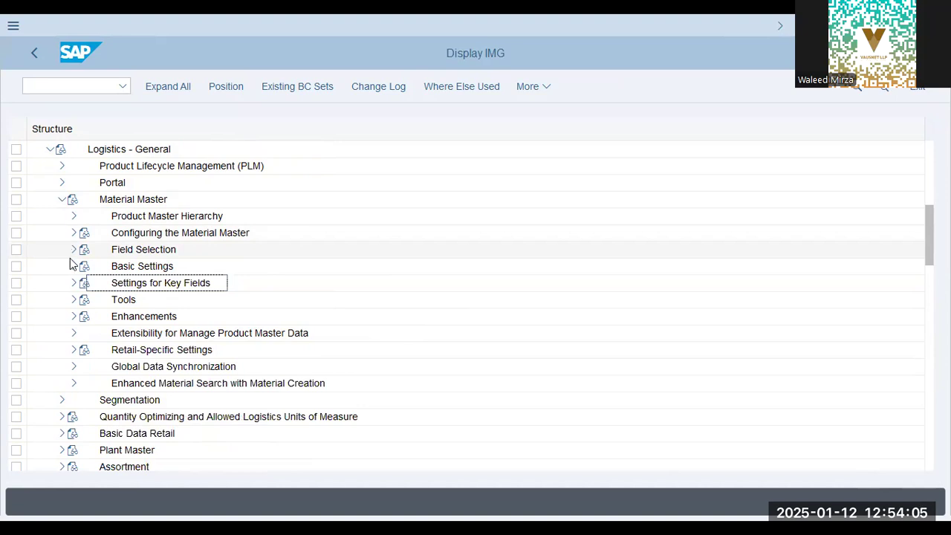
{"action": "left_click", "coordinate": [69, 266]}
{"action": "left_click", "coordinate": [128, 333]}
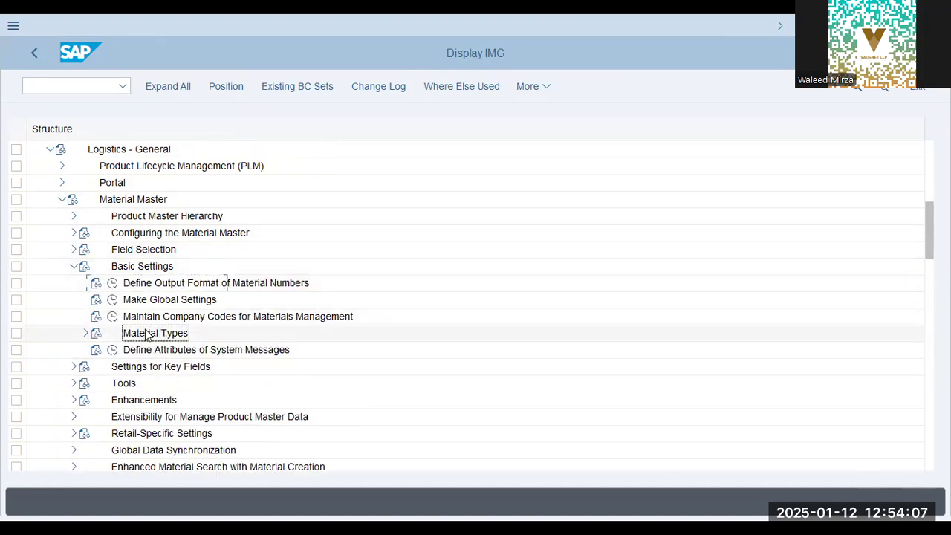
{"action": "left_click", "coordinate": [85, 333]}
{"action": "left_click", "coordinate": [137, 350]}
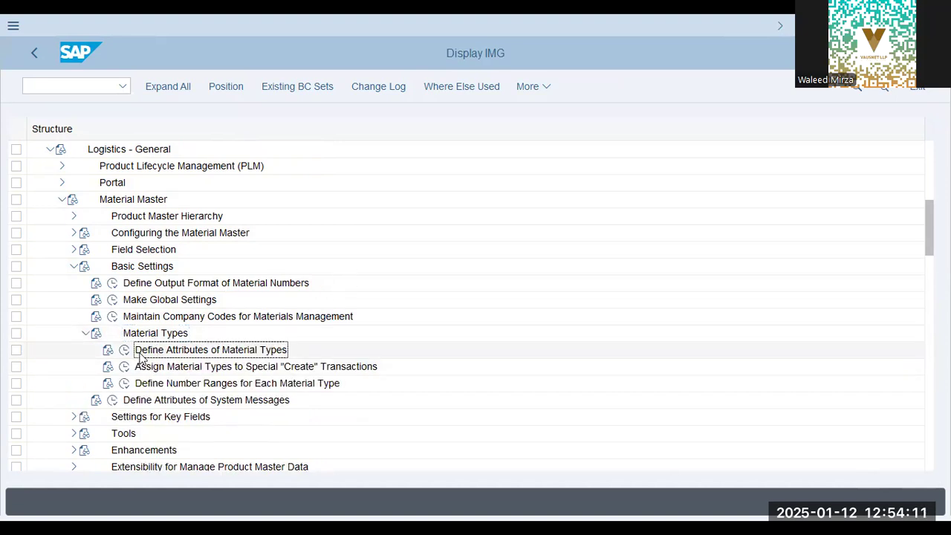
{"action": "left_click", "coordinate": [125, 350]}
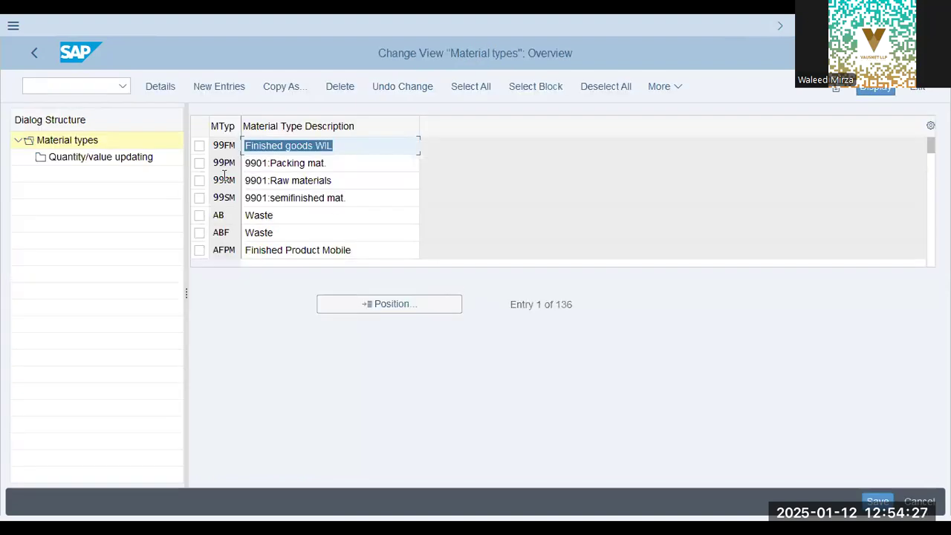
Locate the raw materials type ROH in the material types overview and highlight its code.
{"action": "left_click", "coordinate": [338, 301]}
{"action": "type", "text": "roh"}
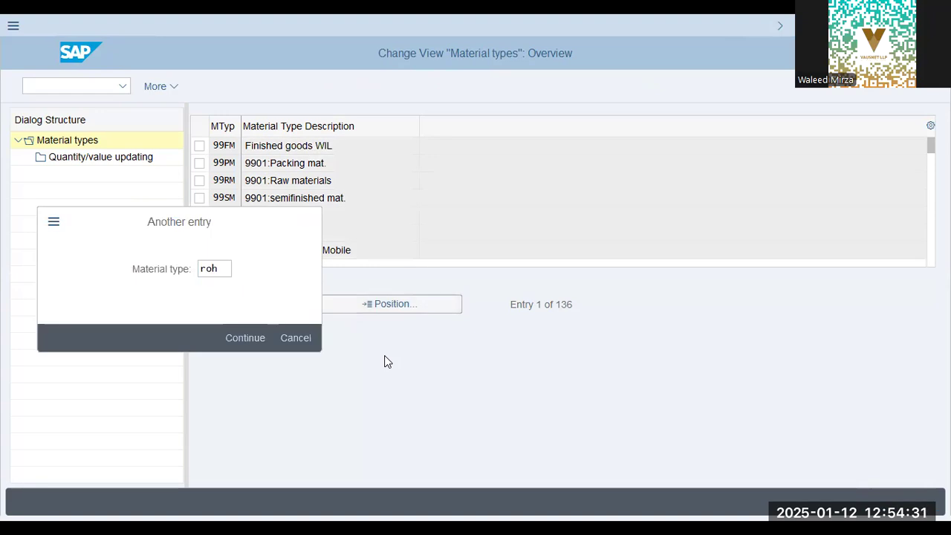
{"action": "key", "text": "Return"}
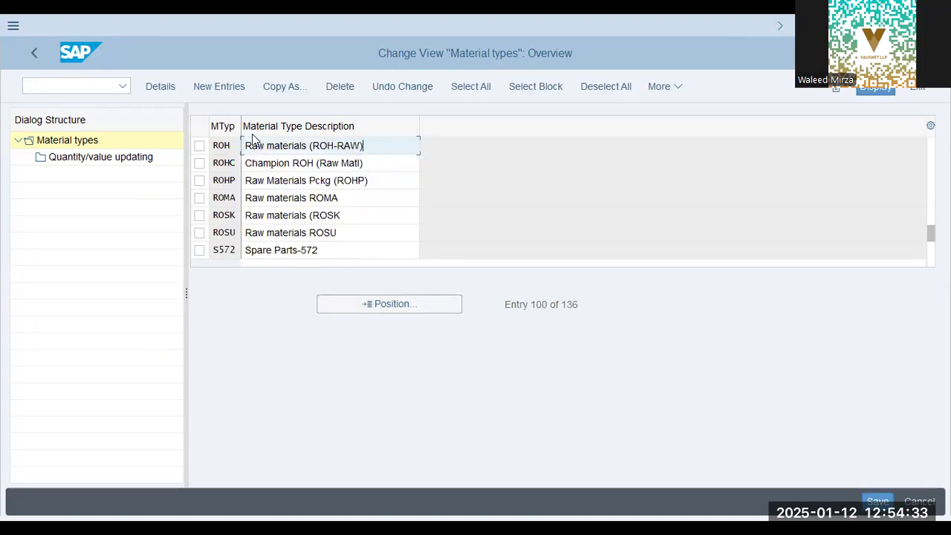
{"action": "left_click_drag", "start_coordinate": [231, 144], "coordinate": [182, 150]}
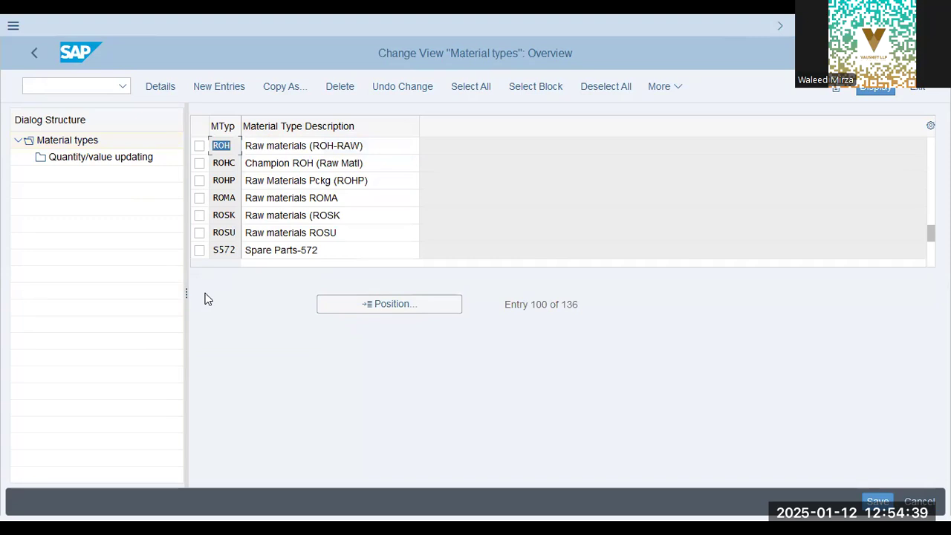
Position the material types overview on semifinished type HALB, and after that on finished product type FERT.
{"action": "left_click", "coordinate": [335, 305]}
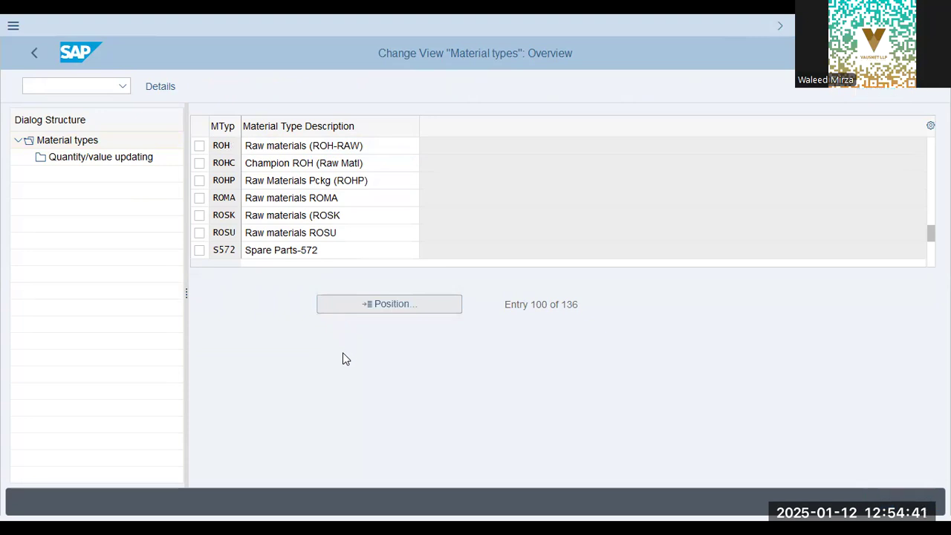
{"action": "key", "text": "Return"}
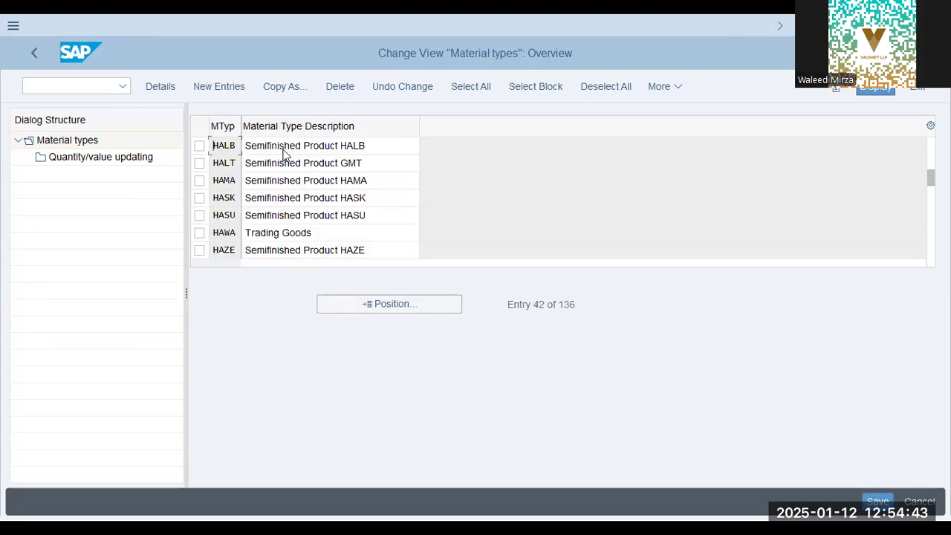
{"action": "left_click", "coordinate": [399, 305]}
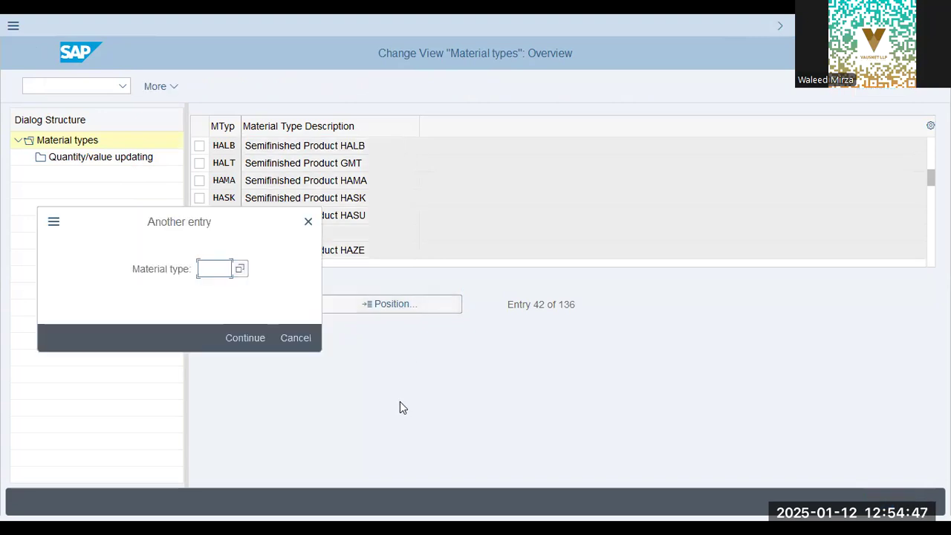
{"action": "type", "text": "fert"}
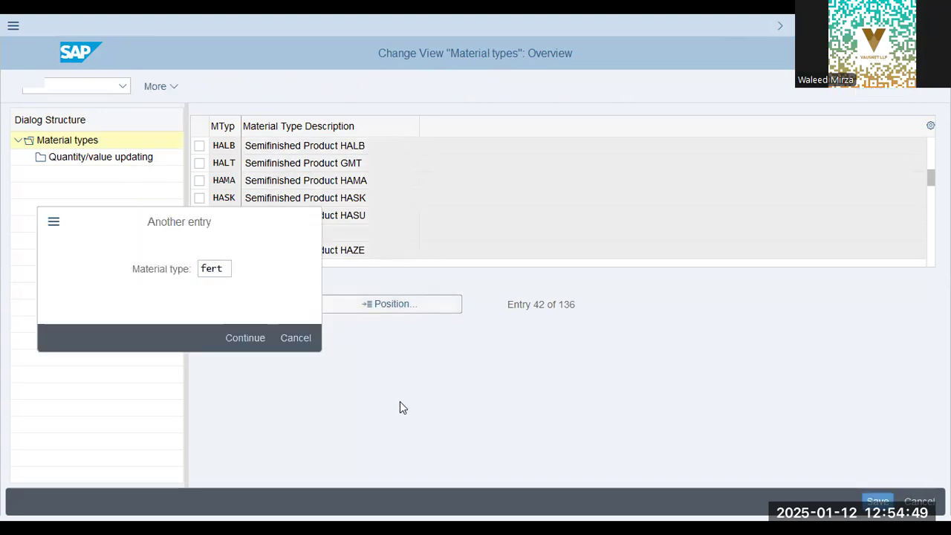
{"action": "key", "text": "Return"}
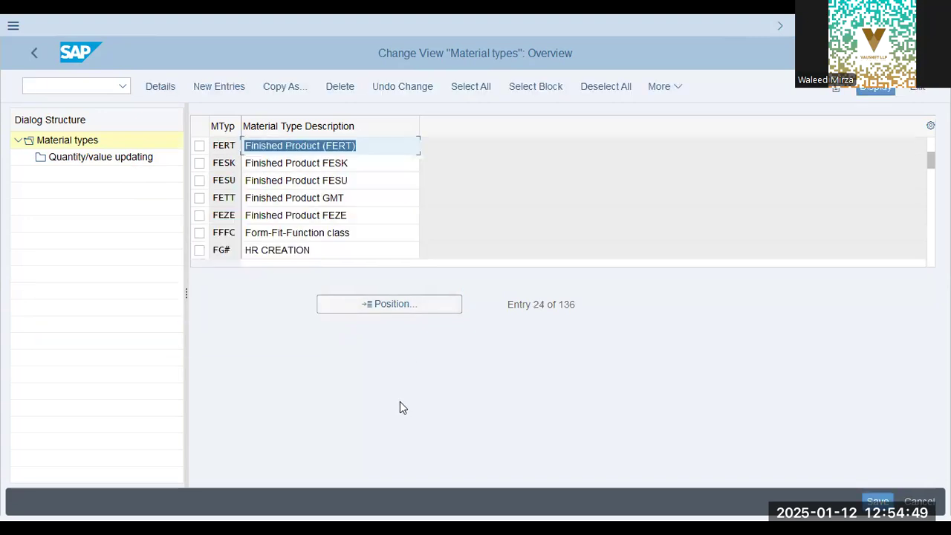
{"action": "left_click", "coordinate": [407, 304]}
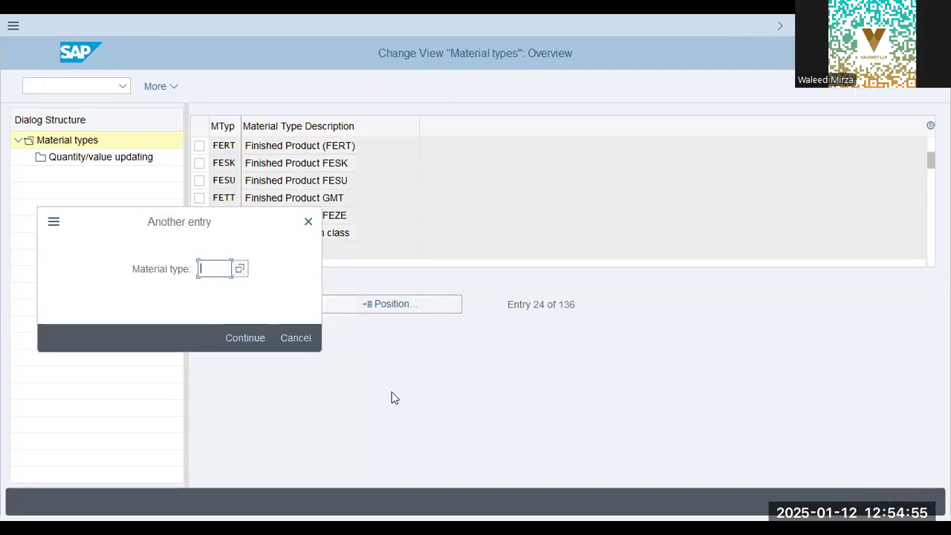
{"action": "key", "text": "Escape"}
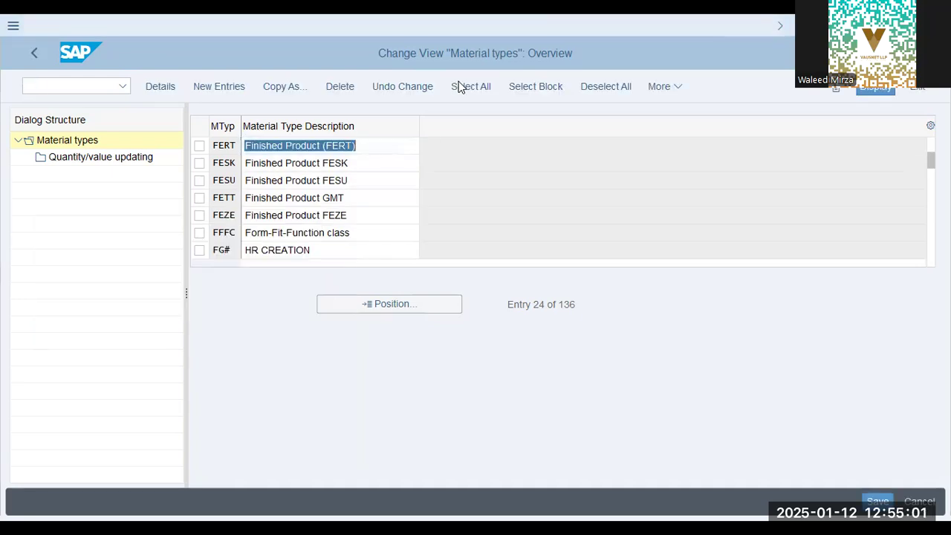
Examine the material types following FERT, covering the semifinished, trading goods, packaging, non-stock, raw material and service types.
{"action": "left_click", "coordinate": [253, 221]}
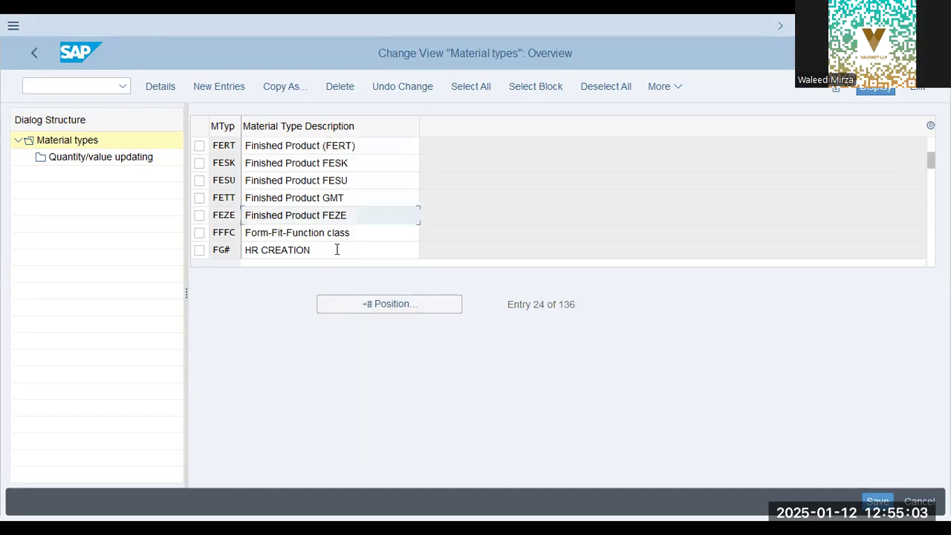
{"action": "scroll", "coordinate": [339, 243], "scroll_direction": "down", "scroll_amount": 2}
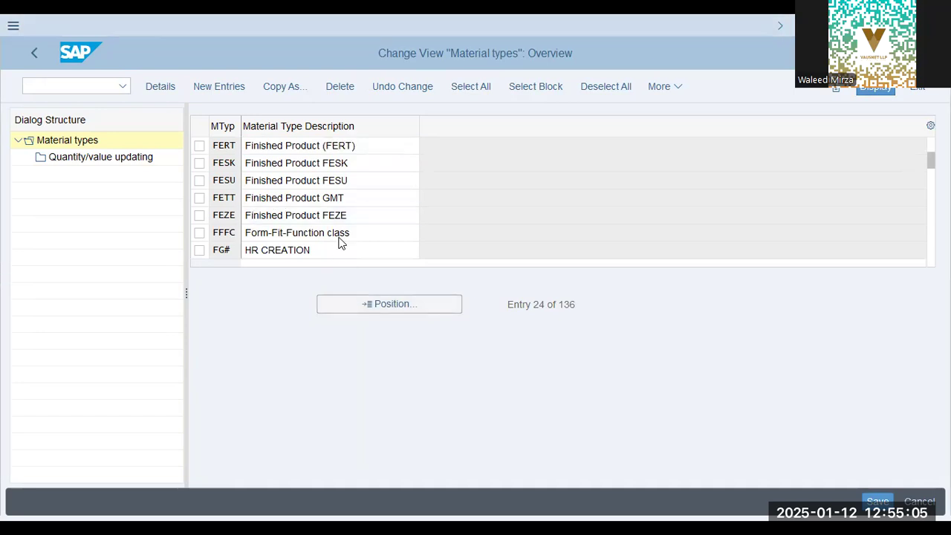
{"action": "scroll", "coordinate": [339, 243], "scroll_direction": "down", "scroll_amount": 2}
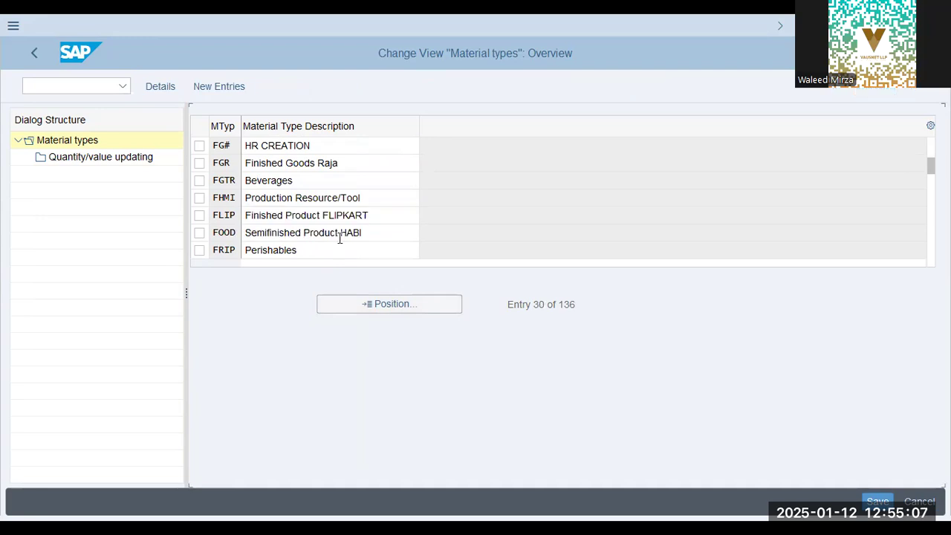
{"action": "left_click", "coordinate": [340, 235]}
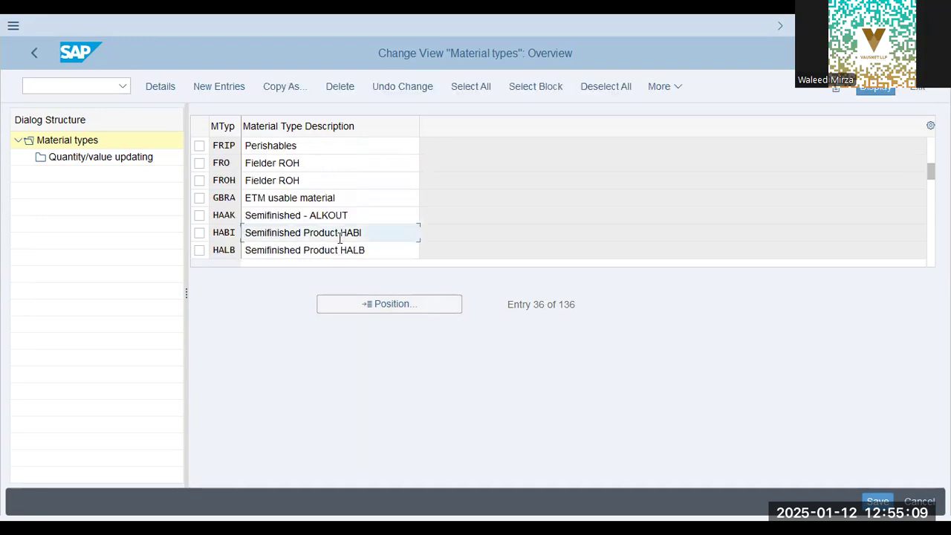
{"action": "scroll", "coordinate": [411, 265], "scroll_direction": "down", "scroll_amount": 2}
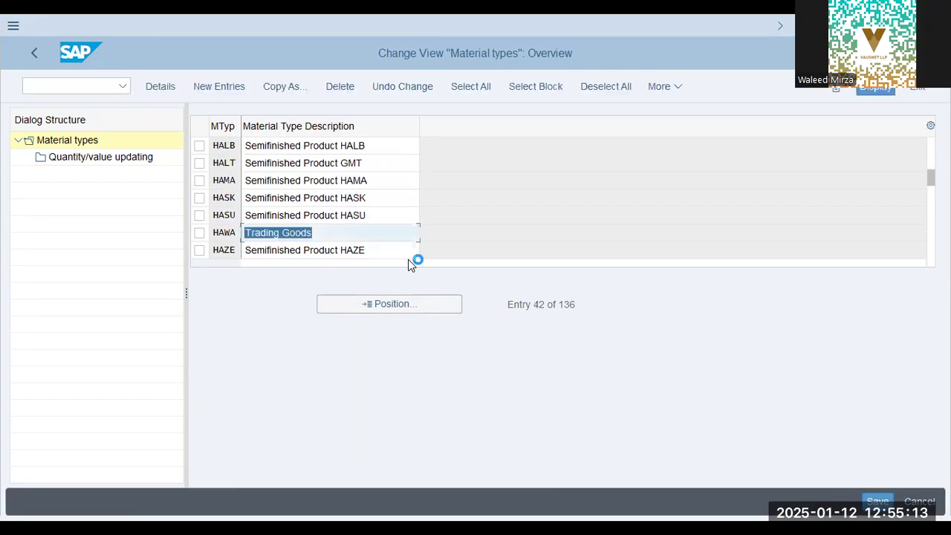
{"action": "left_click", "coordinate": [322, 236]}
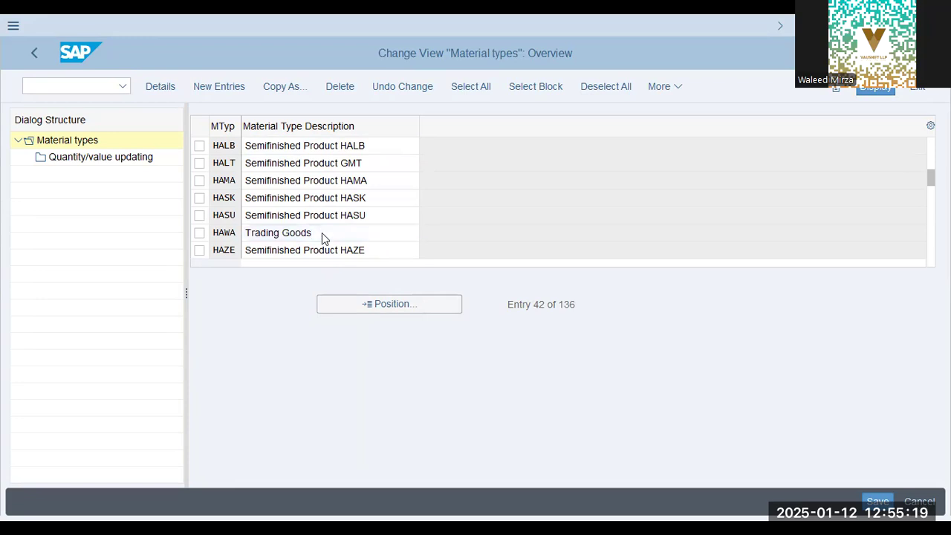
{"action": "scroll", "coordinate": [322, 233], "scroll_direction": "down", "scroll_amount": 2}
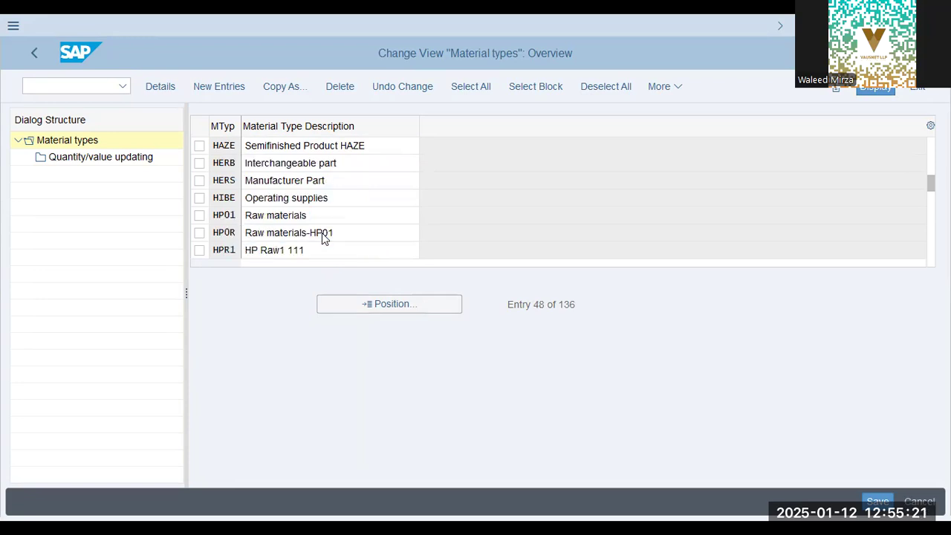
{"action": "scroll", "coordinate": [322, 232], "scroll_direction": "down", "scroll_amount": 2}
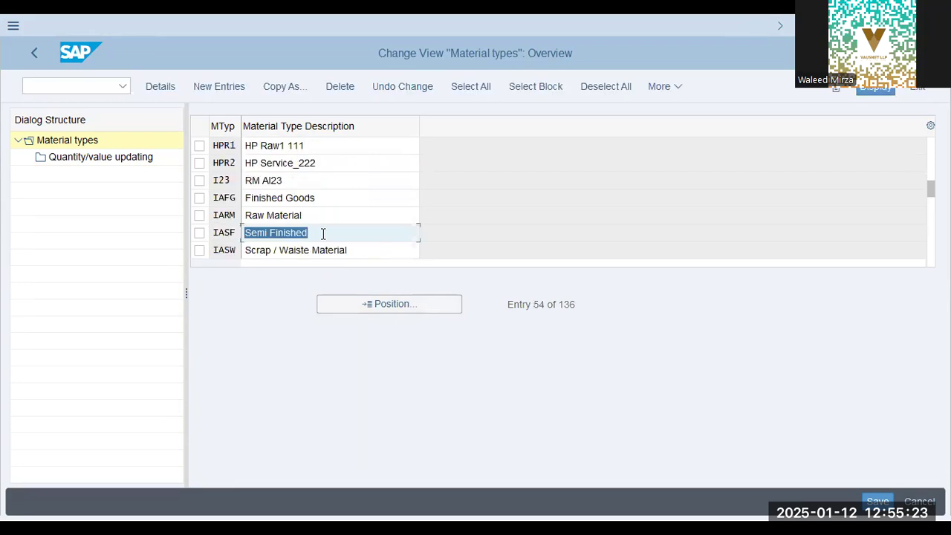
{"action": "scroll", "coordinate": [323, 233], "scroll_direction": "down", "scroll_amount": 2}
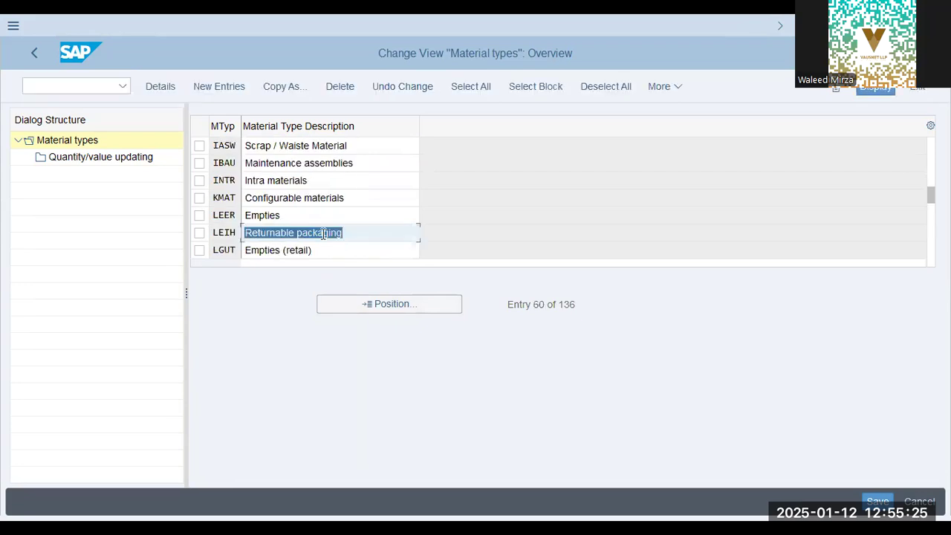
{"action": "scroll", "coordinate": [324, 233], "scroll_direction": "down", "scroll_amount": 2}
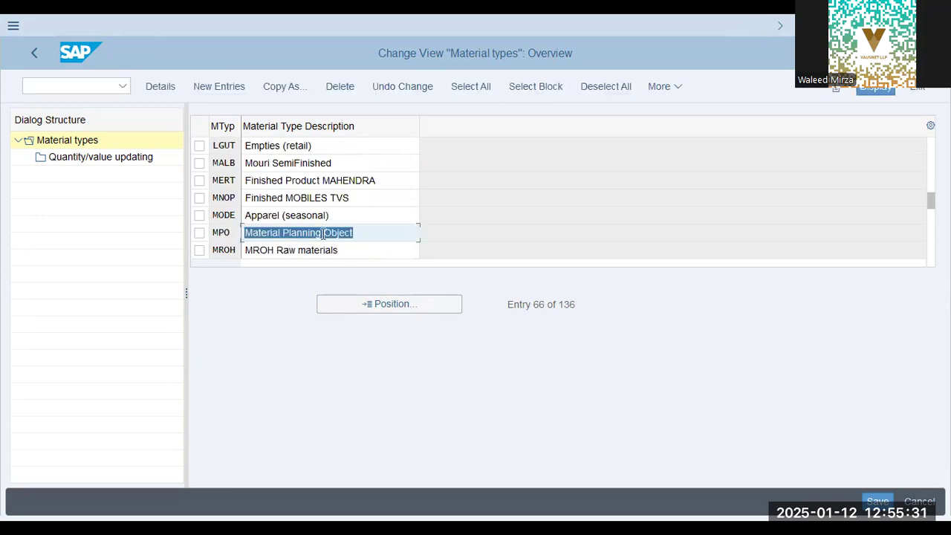
{"action": "scroll", "coordinate": [323, 233], "scroll_direction": "down", "scroll_amount": 2}
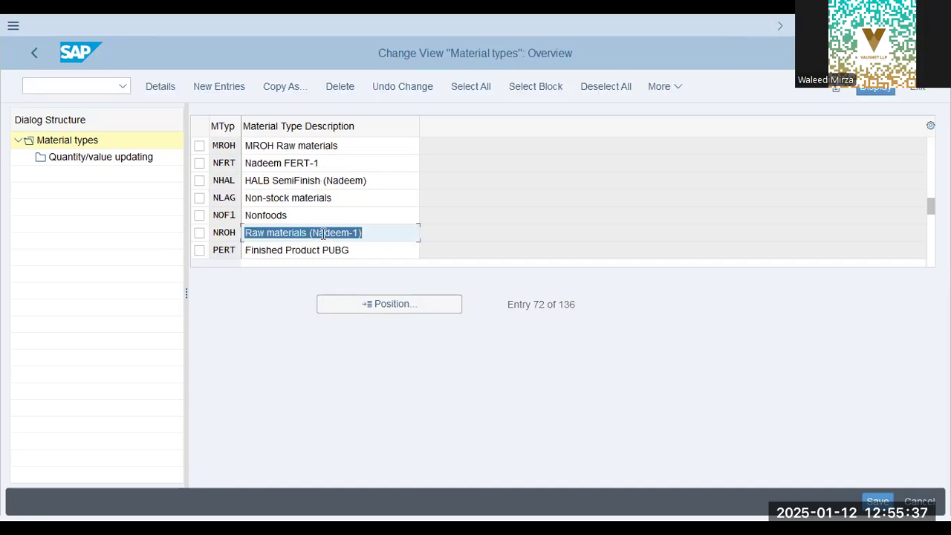
{"action": "scroll", "coordinate": [323, 233], "scroll_direction": "down", "scroll_amount": 2}
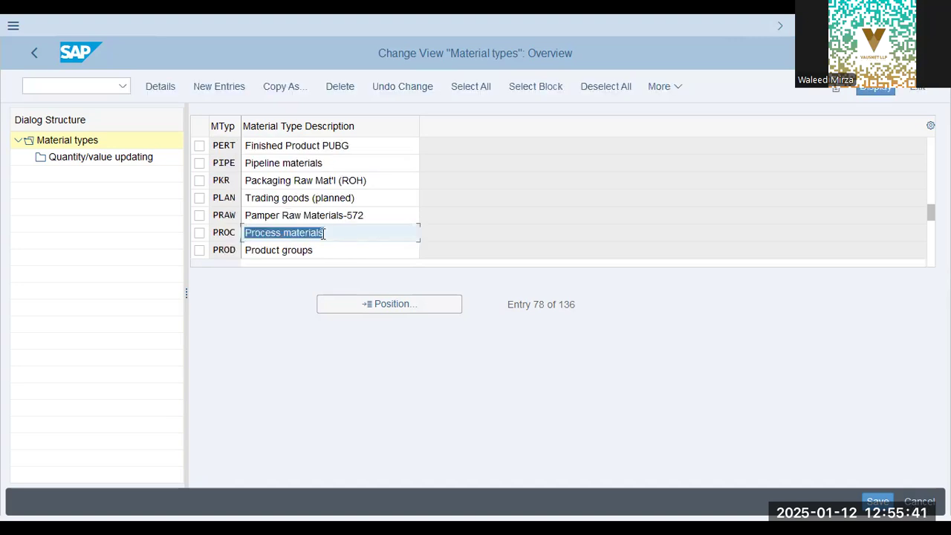
{"action": "scroll", "coordinate": [322, 233], "scroll_direction": "down", "scroll_amount": 2}
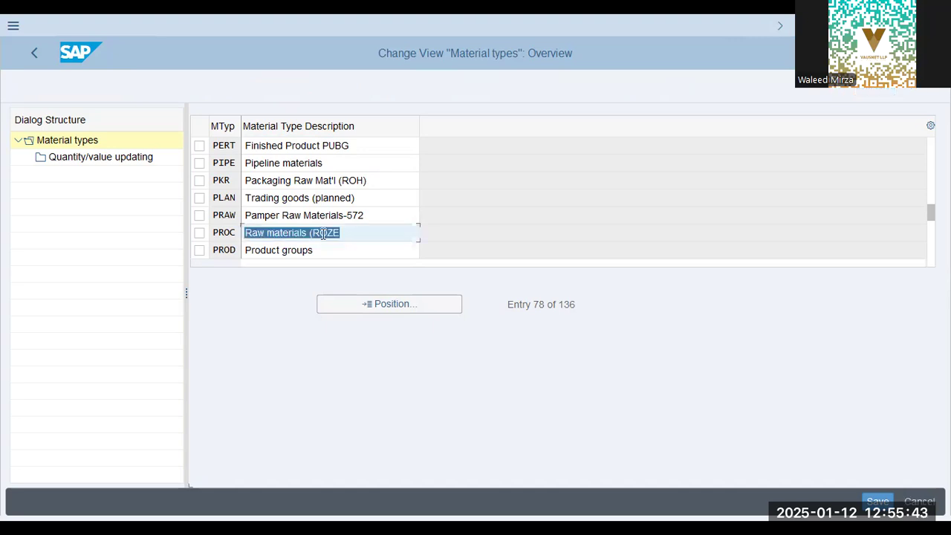
{"action": "scroll", "coordinate": [322, 233], "scroll_direction": "down", "scroll_amount": 2}
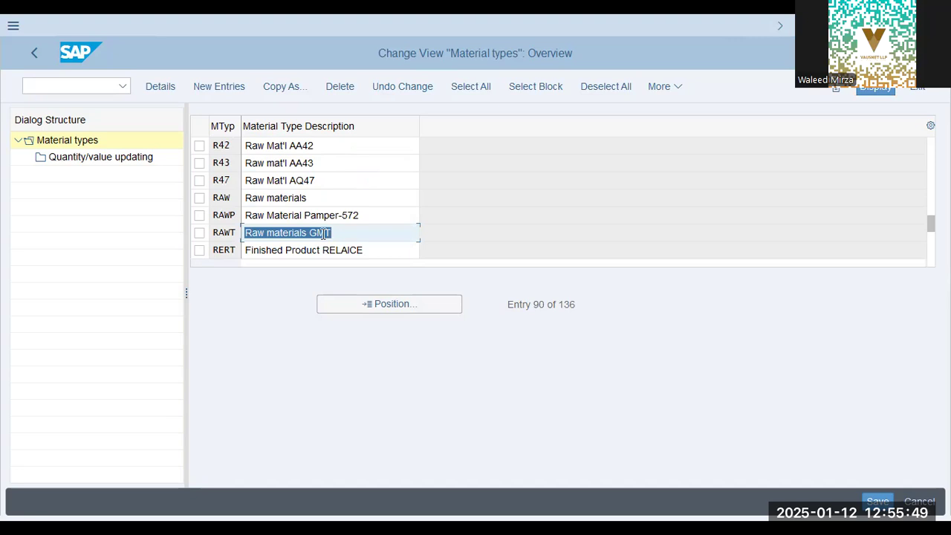
{"action": "scroll", "coordinate": [324, 232], "scroll_direction": "down", "scroll_amount": 2}
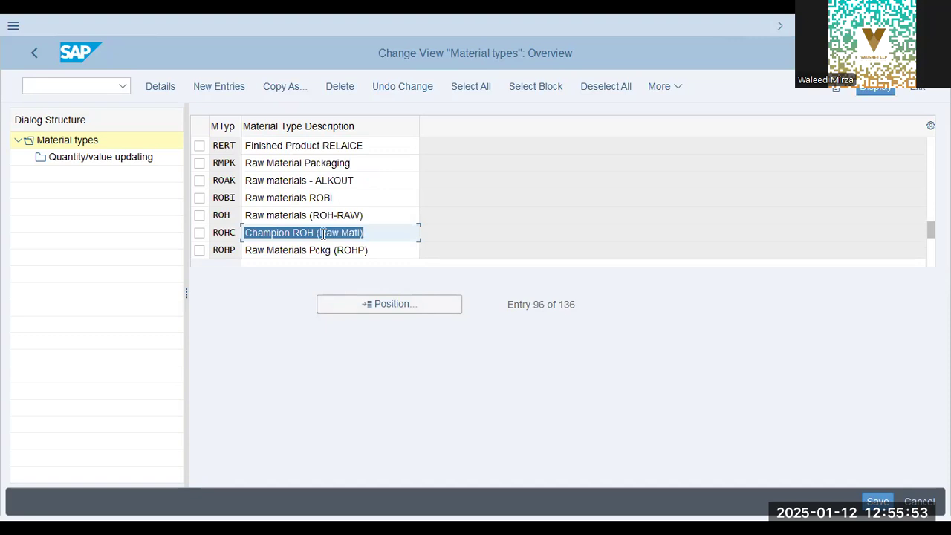
{"action": "scroll", "coordinate": [323, 232], "scroll_direction": "down", "scroll_amount": 2}
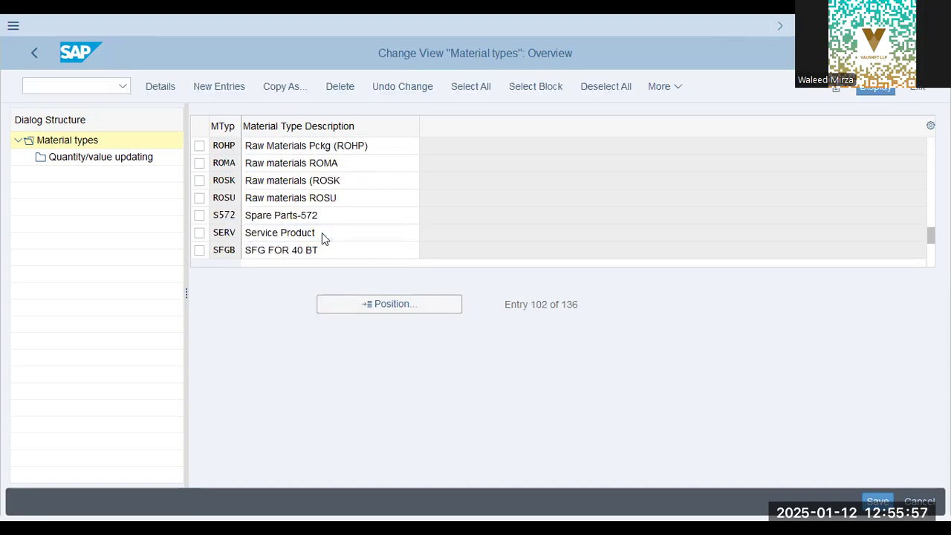
Examine the remaining material types after Service Product, including nonvaluated materials, packaging and competitor products, up to the end of the overview.
{"action": "scroll", "coordinate": [322, 233], "scroll_direction": "down", "scroll_amount": 2}
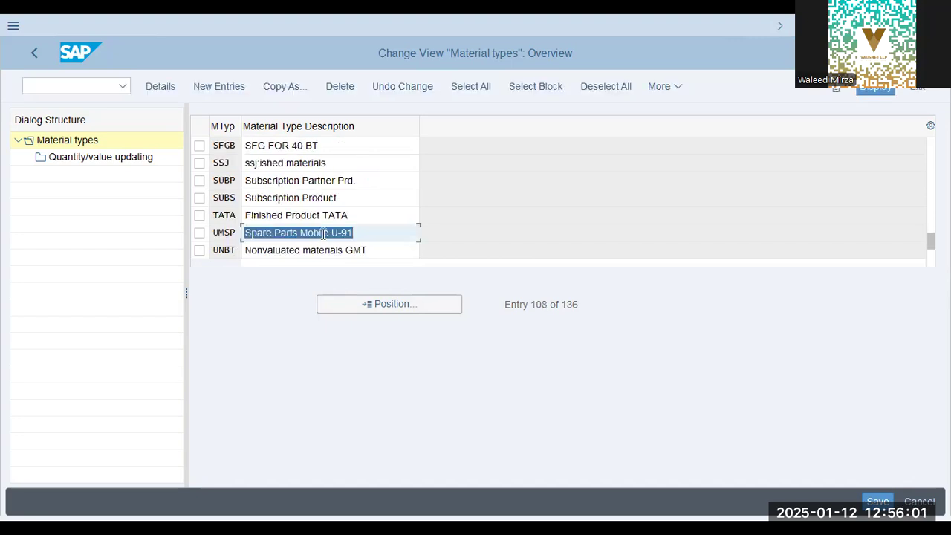
{"action": "scroll", "coordinate": [323, 234], "scroll_direction": "down", "scroll_amount": 2}
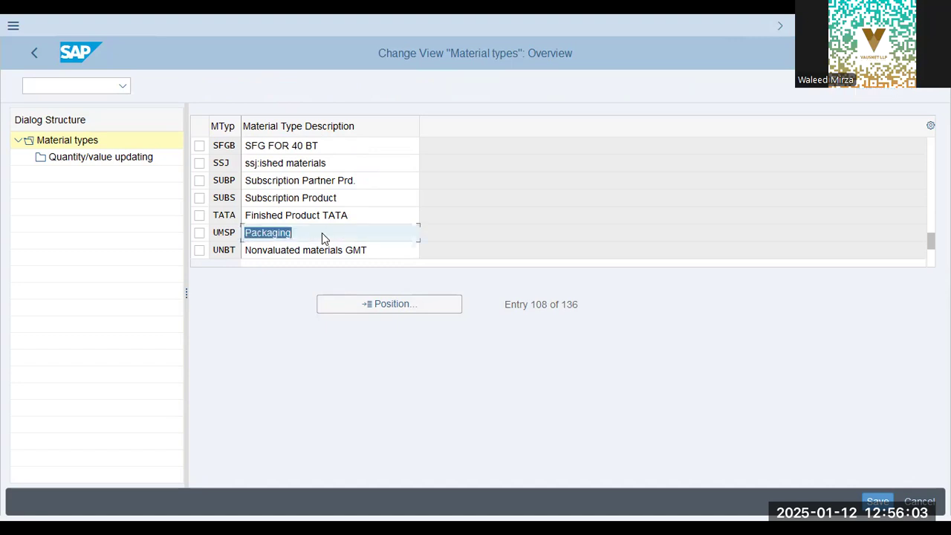
{"action": "left_click", "coordinate": [334, 163]}
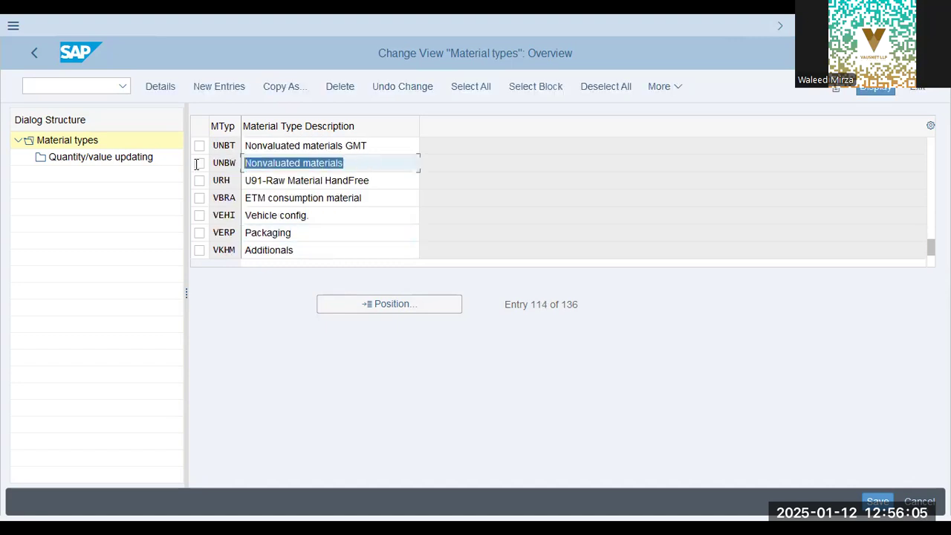
{"action": "left_click", "coordinate": [331, 216]}
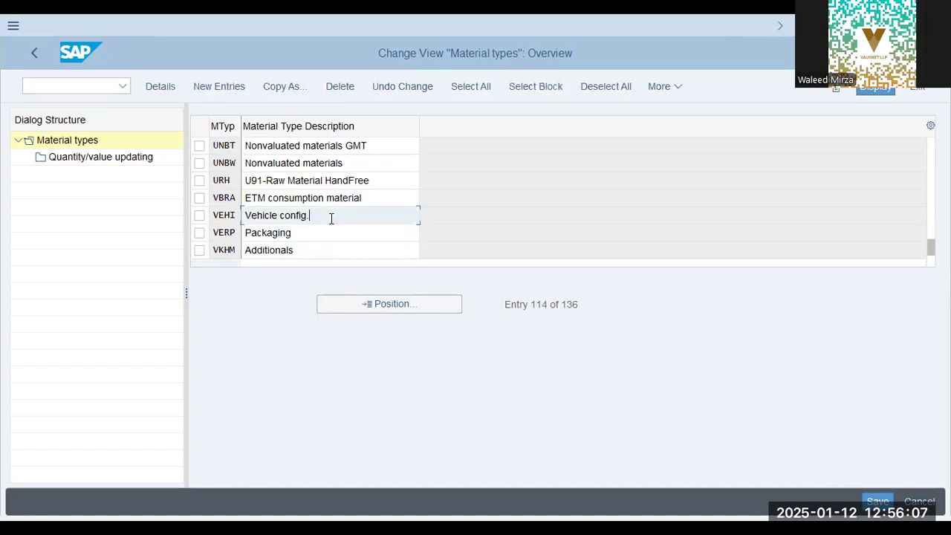
{"action": "left_click", "coordinate": [380, 152]}
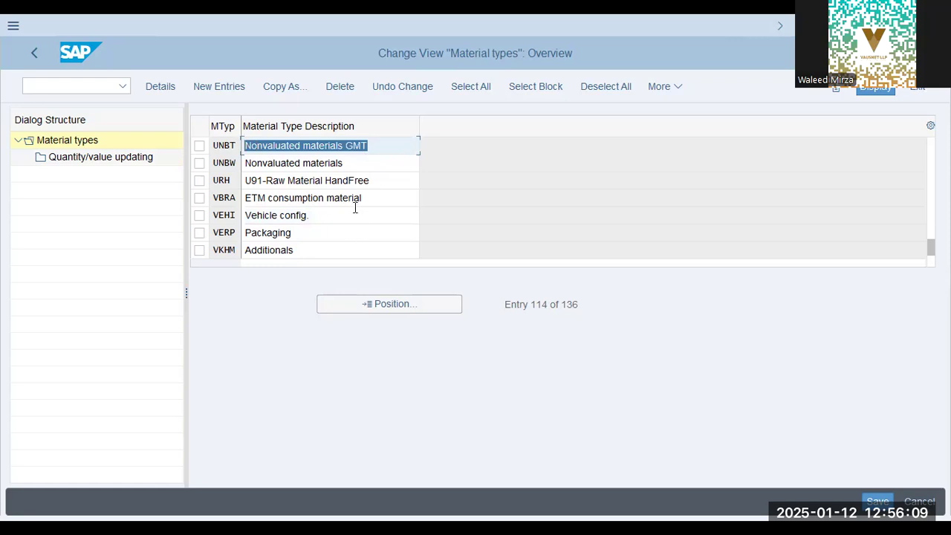
{"action": "left_click", "coordinate": [368, 163]}
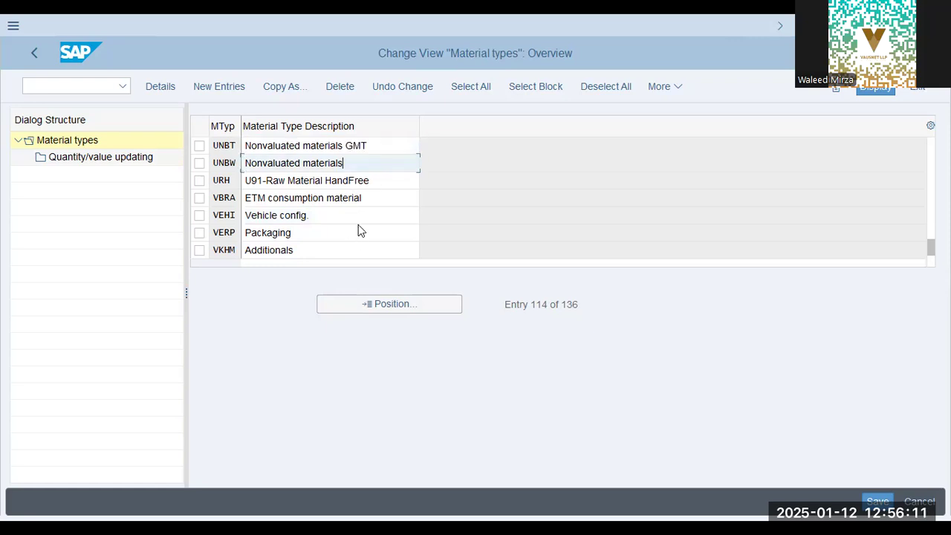
{"action": "scroll", "coordinate": [359, 232], "scroll_direction": "down", "scroll_amount": 2}
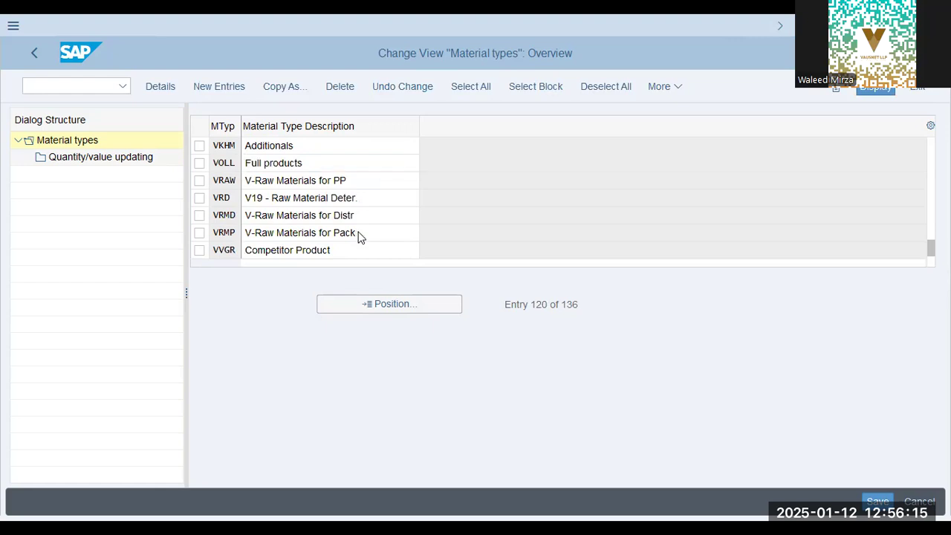
{"action": "scroll", "coordinate": [359, 236], "scroll_direction": "down", "scroll_amount": 2}
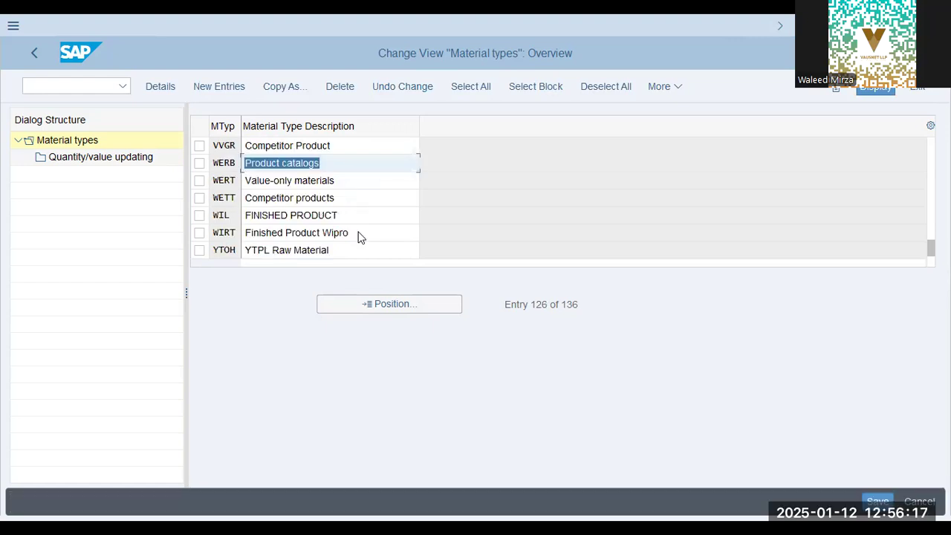
{"action": "scroll", "coordinate": [359, 235], "scroll_direction": "down", "scroll_amount": 2}
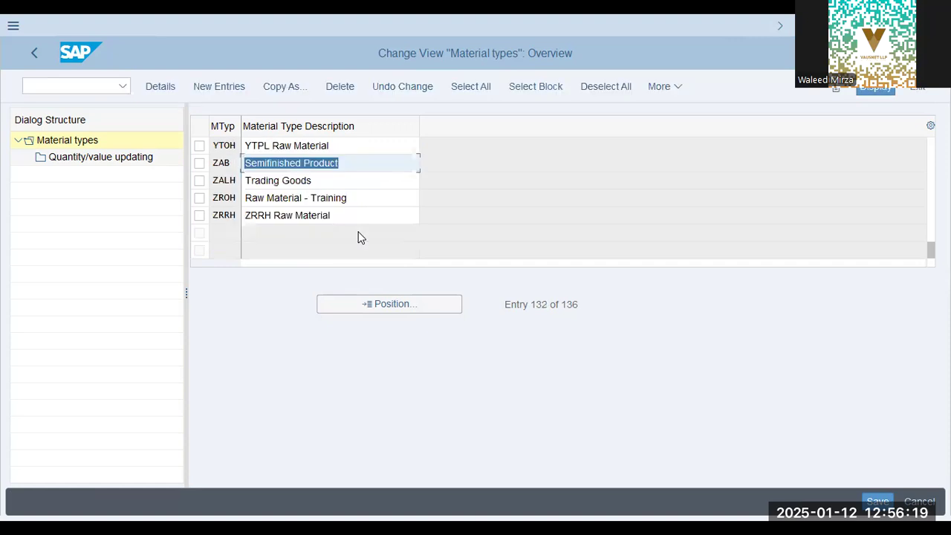
{"action": "left_click", "coordinate": [324, 183]}
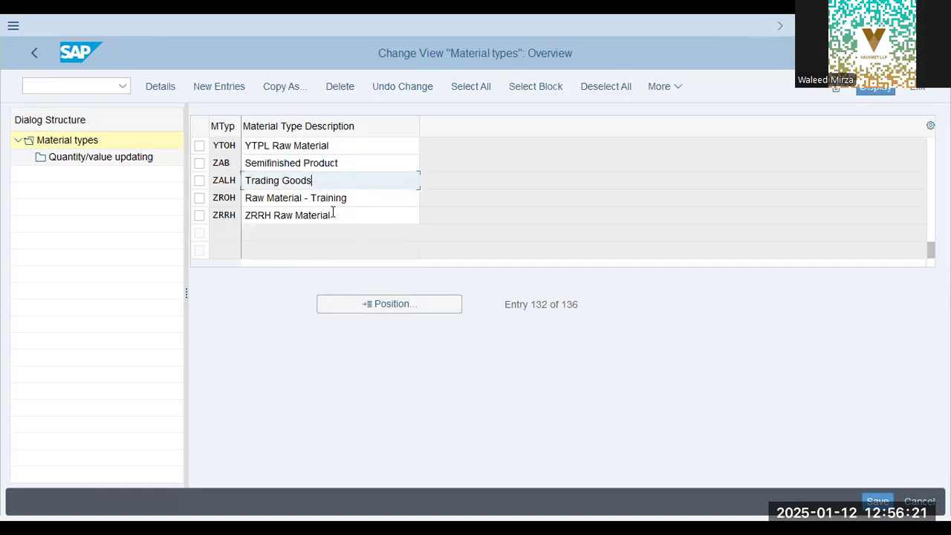
Position the material types overview on ROH and open the details of that raw materials type.
{"action": "left_click", "coordinate": [380, 312]}
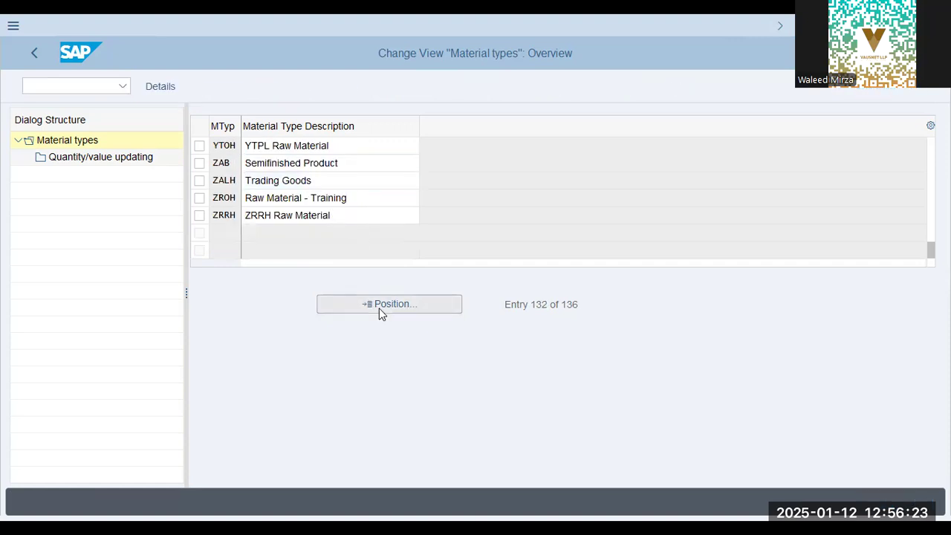
{"action": "type", "text": "roh"}
{"action": "key", "text": "Return"}
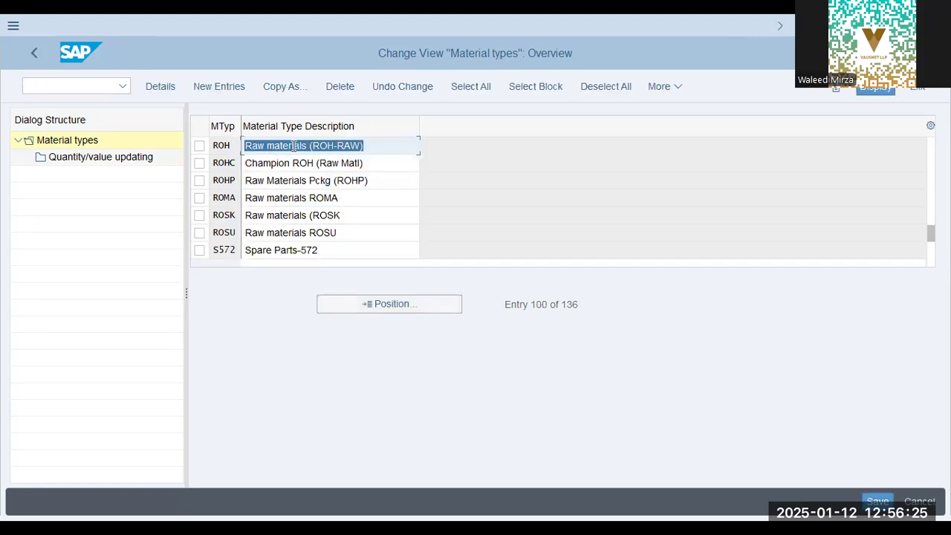
{"action": "double_click", "coordinate": [299, 146]}
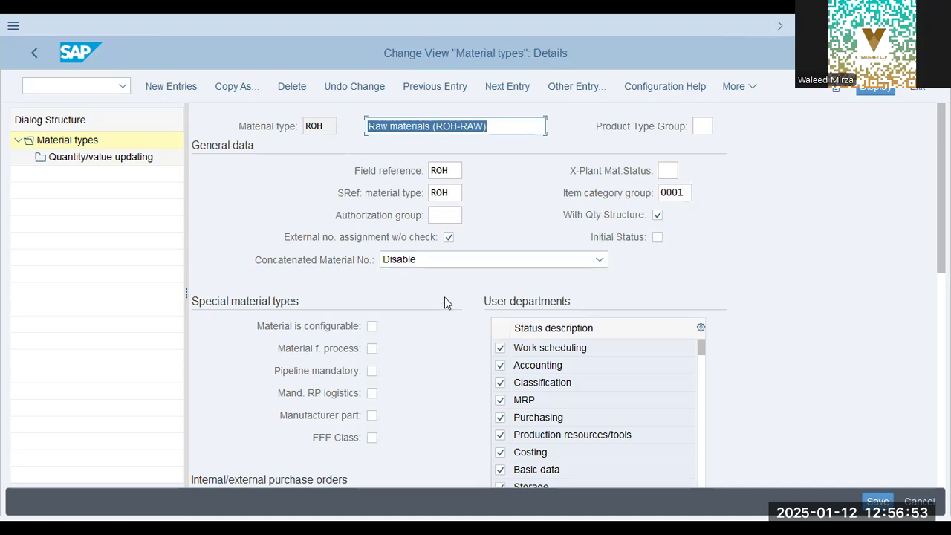
Review the possible entries for external purchase orders in the ROH details and close the value list without changing the setting.
{"action": "scroll", "coordinate": [444, 323], "scroll_direction": "down", "scroll_amount": 1}
{"action": "scroll", "coordinate": [444, 324], "scroll_direction": "down", "scroll_amount": 5}
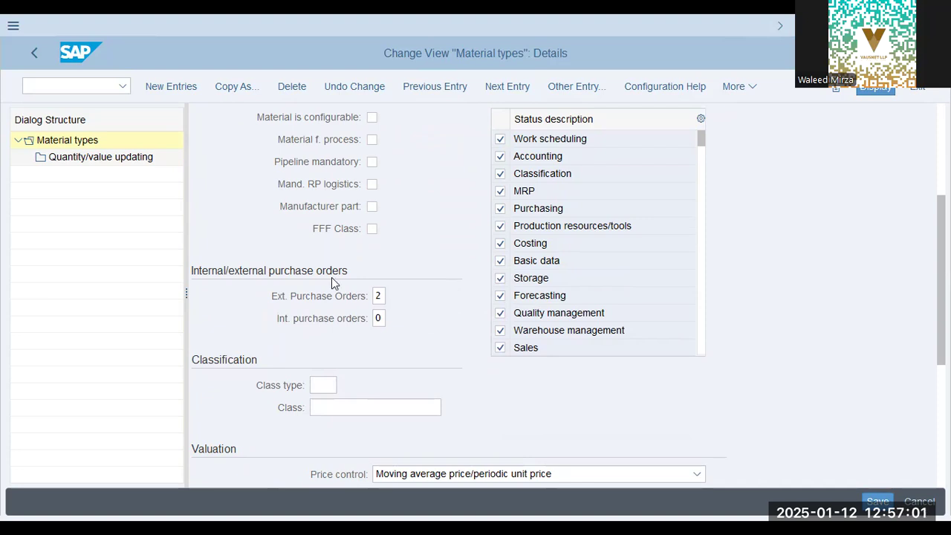
{"action": "left_click", "coordinate": [376, 297]}
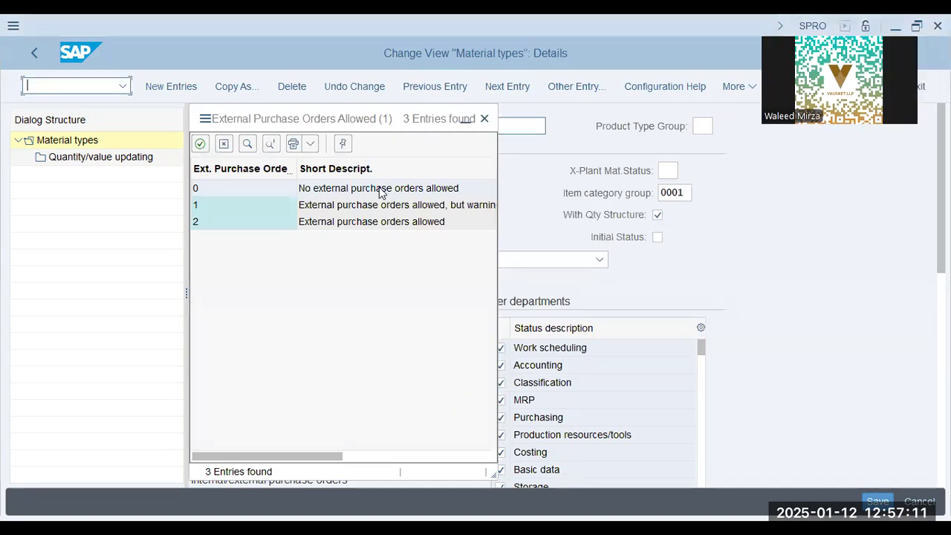
{"action": "left_click", "coordinate": [353, 223]}
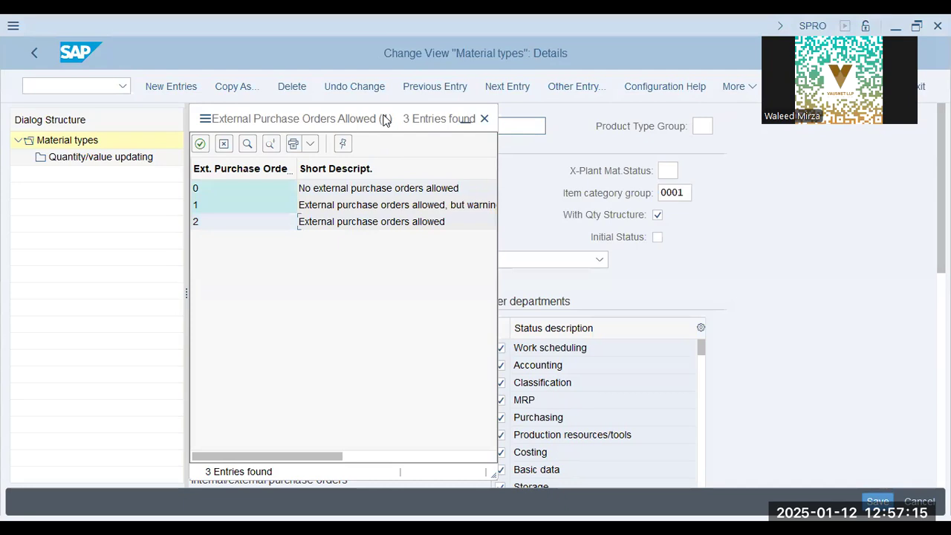
{"action": "left_click_drag", "start_coordinate": [386, 119], "coordinate": [706, 121]}
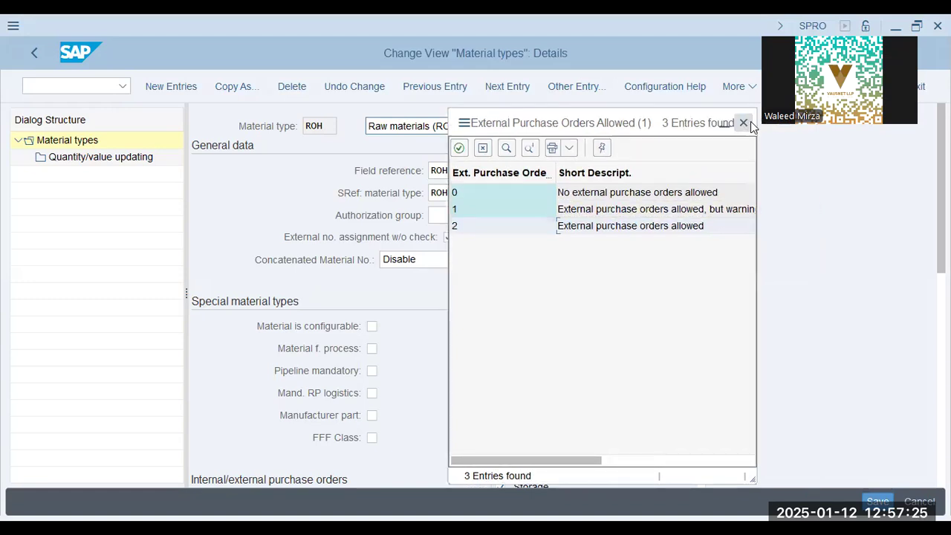
{"action": "left_click", "coordinate": [748, 121]}
Review the ROH user departments, valuation, quantity/value updating and retail-specific settings.
{"action": "scroll", "coordinate": [389, 383], "scroll_direction": "down", "scroll_amount": 3}
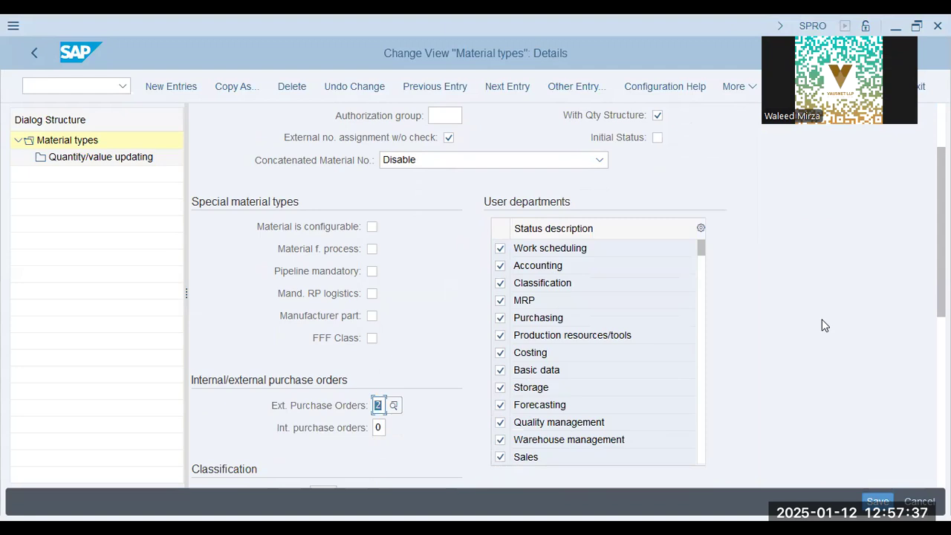
{"action": "scroll", "coordinate": [824, 324], "scroll_direction": "down", "scroll_amount": 2}
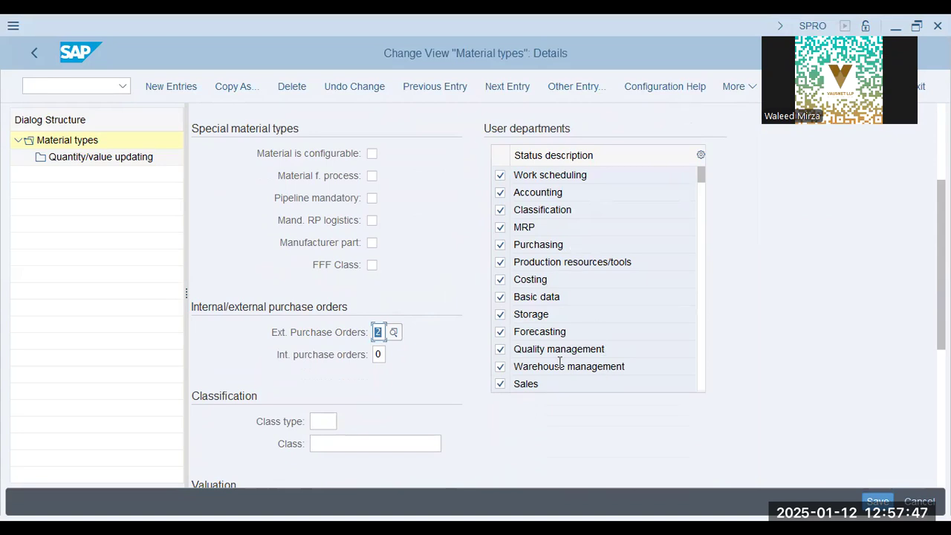
{"action": "scroll", "coordinate": [561, 363], "scroll_direction": "down", "scroll_amount": 1}
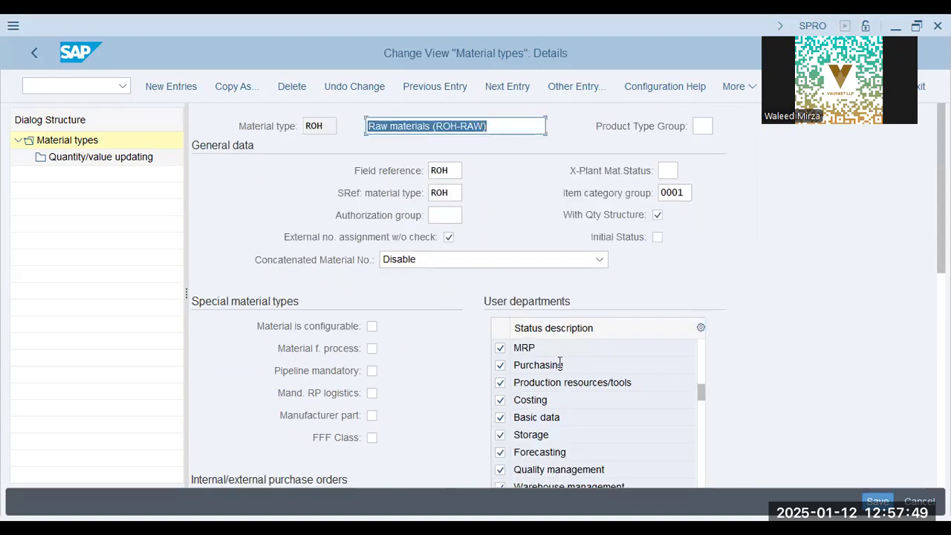
{"action": "scroll", "coordinate": [770, 374], "scroll_direction": "down", "scroll_amount": 3}
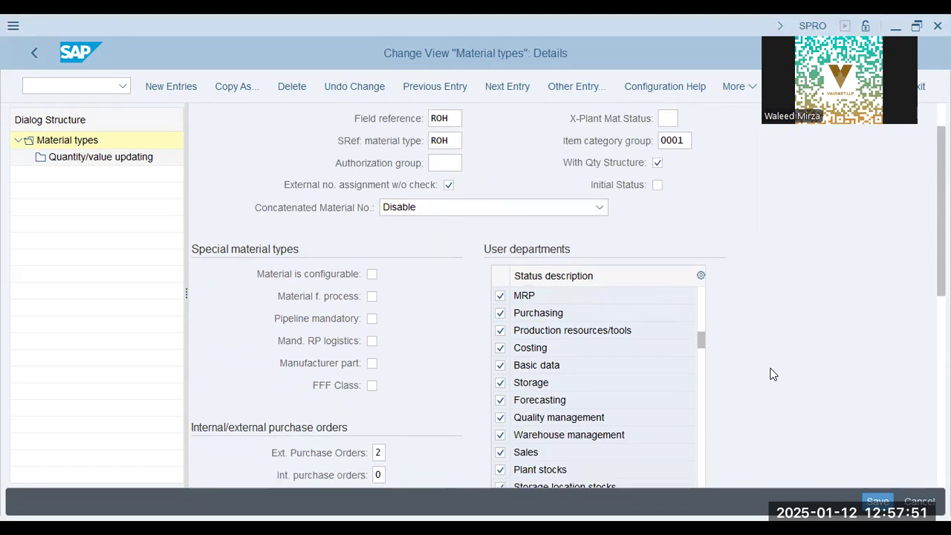
{"action": "scroll", "coordinate": [736, 357], "scroll_direction": "down", "scroll_amount": 1}
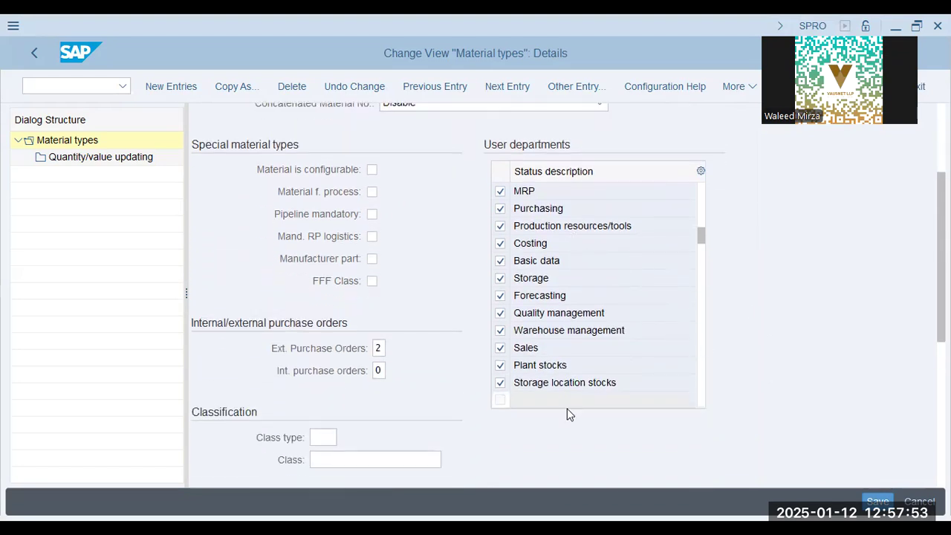
{"action": "scroll", "coordinate": [567, 415], "scroll_direction": "down", "scroll_amount": 2}
{"action": "scroll", "coordinate": [567, 415], "scroll_direction": "down", "scroll_amount": 6}
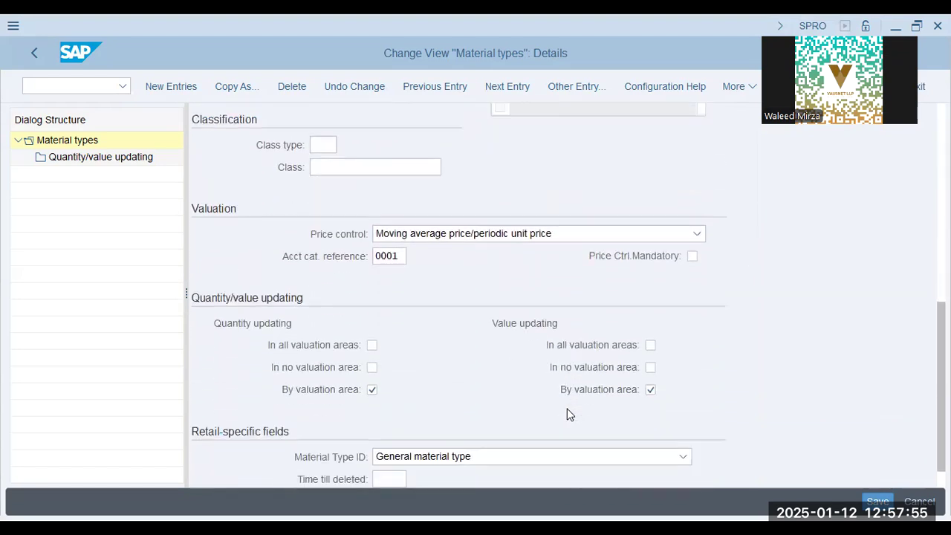
{"action": "scroll", "coordinate": [541, 430], "scroll_direction": "down", "scroll_amount": 1}
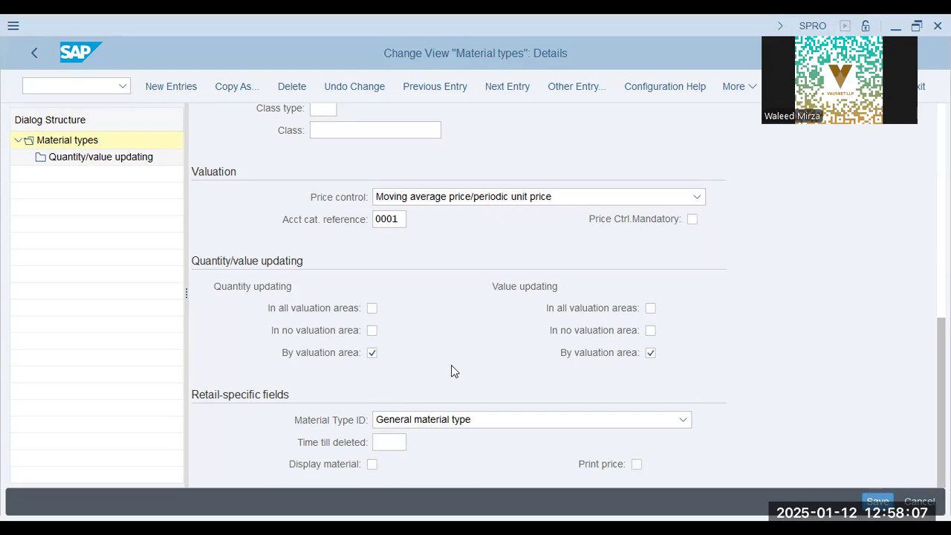
Open the quantity/value updating overview for ROH and position it on valuation area SDQT.
{"action": "double_click", "coordinate": [89, 159]}
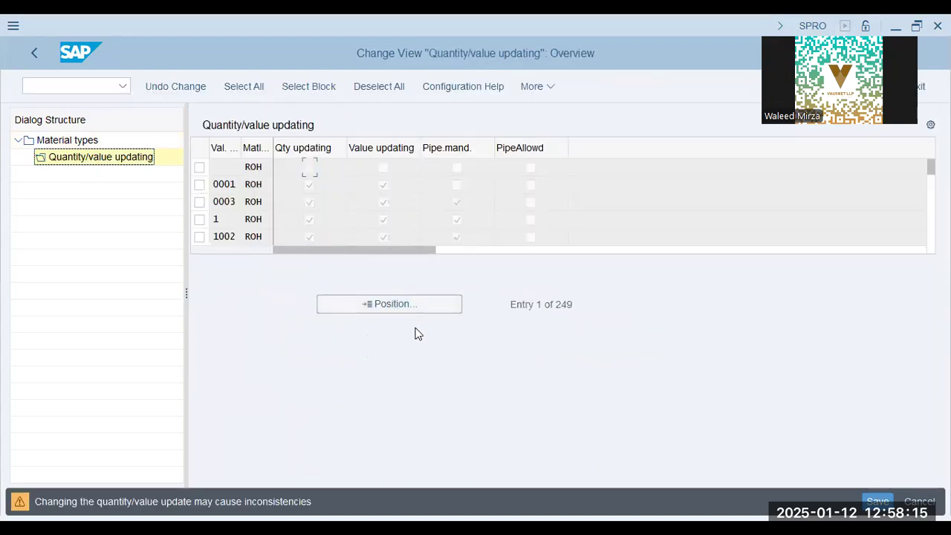
{"action": "left_click", "coordinate": [416, 306]}
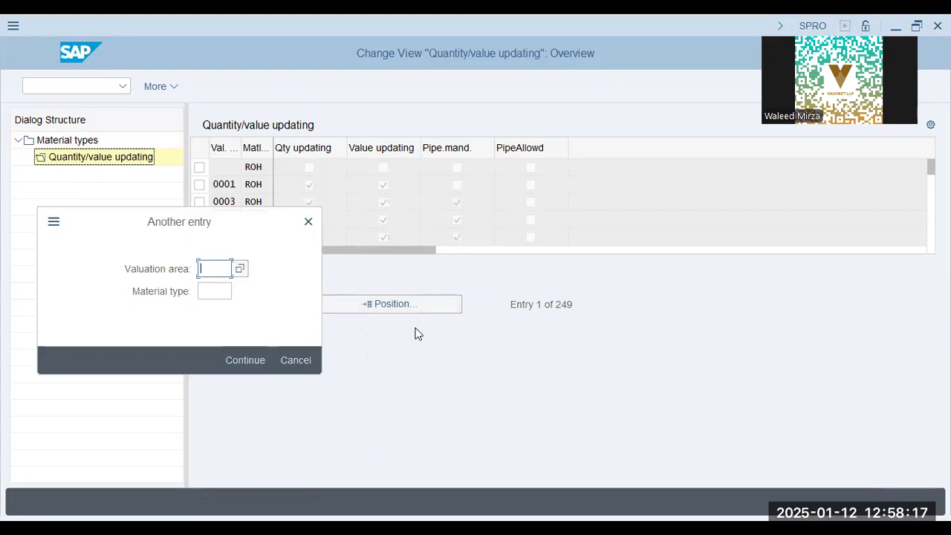
{"action": "type", "text": "sdqt"}
{"action": "key", "text": "Return"}
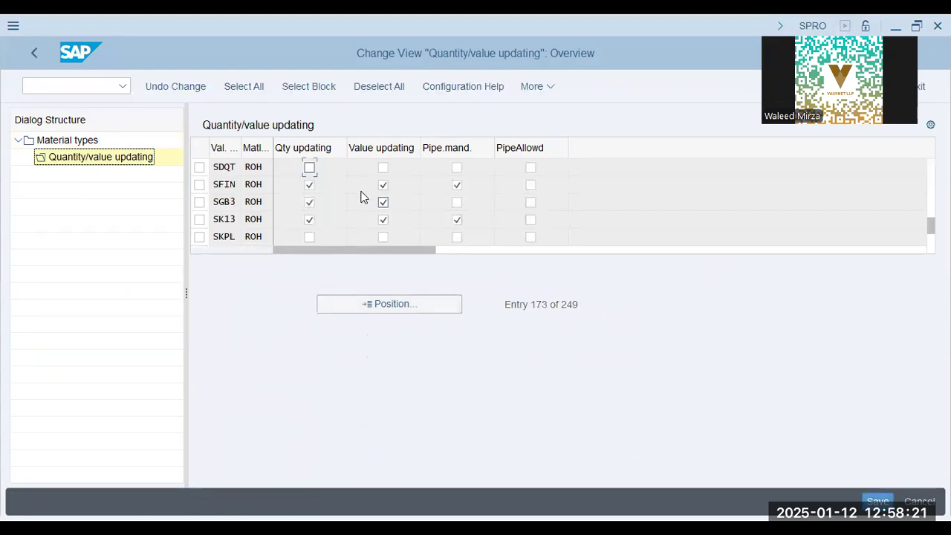
Enable quantity and value updating for ROH in valuation area SDQT, save under the SADAQAT Textiles SD-MM Config request SA2K902208, and return to the IMG.
{"action": "left_click", "coordinate": [310, 168]}
{"action": "left_click", "coordinate": [382, 168]}
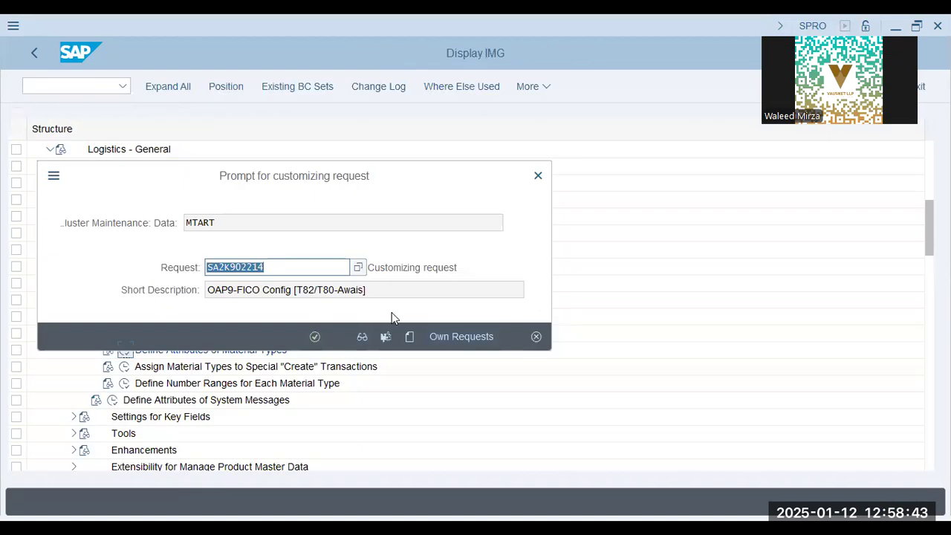
{"action": "left_click", "coordinate": [466, 340]}
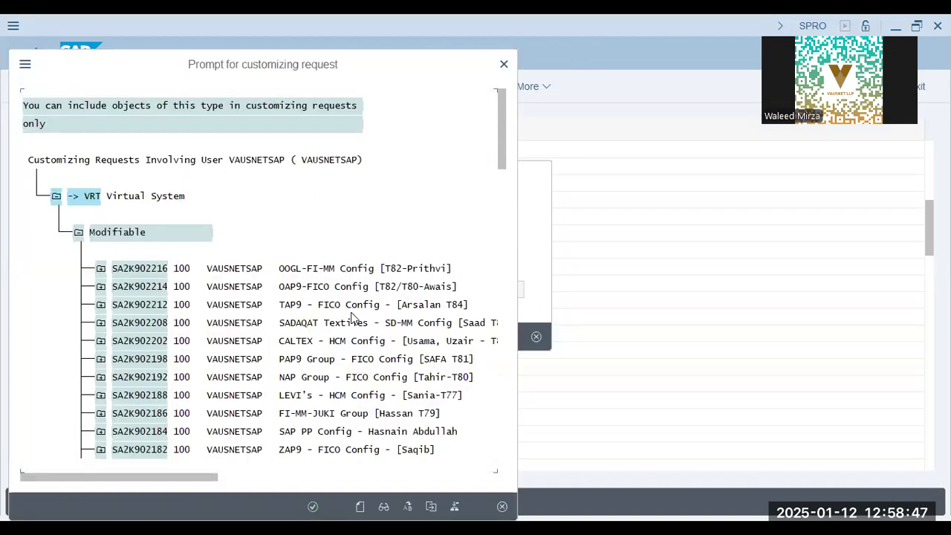
{"action": "double_click", "coordinate": [370, 323]}
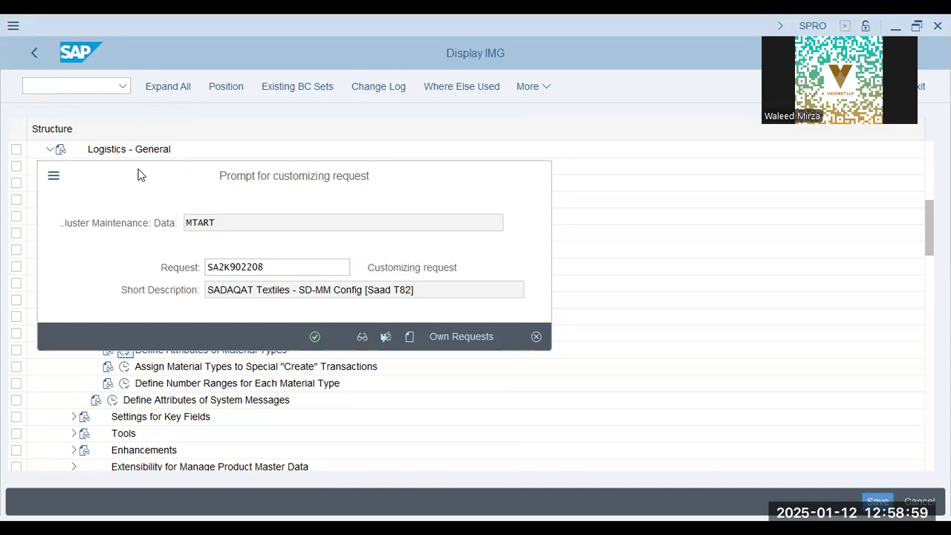
{"action": "key", "text": "Return"}
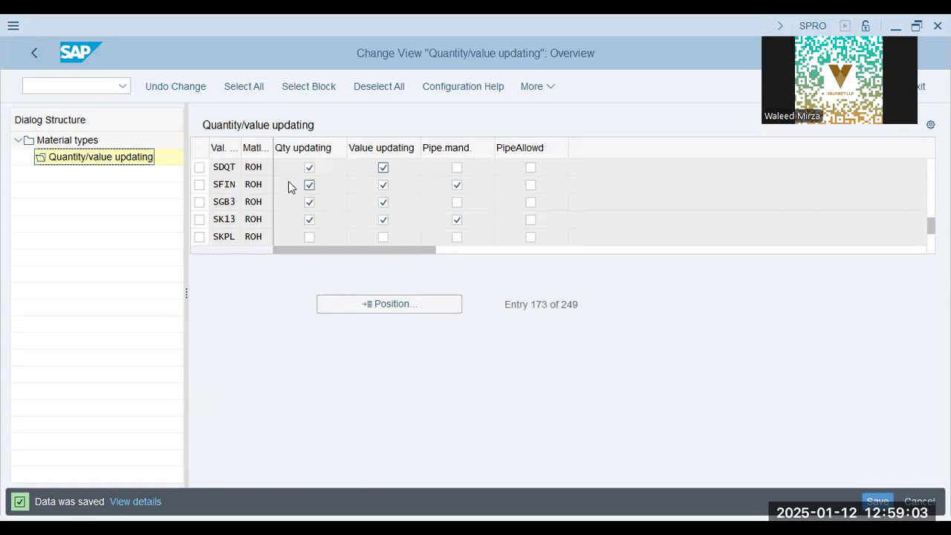
{"action": "left_click", "coordinate": [249, 166]}
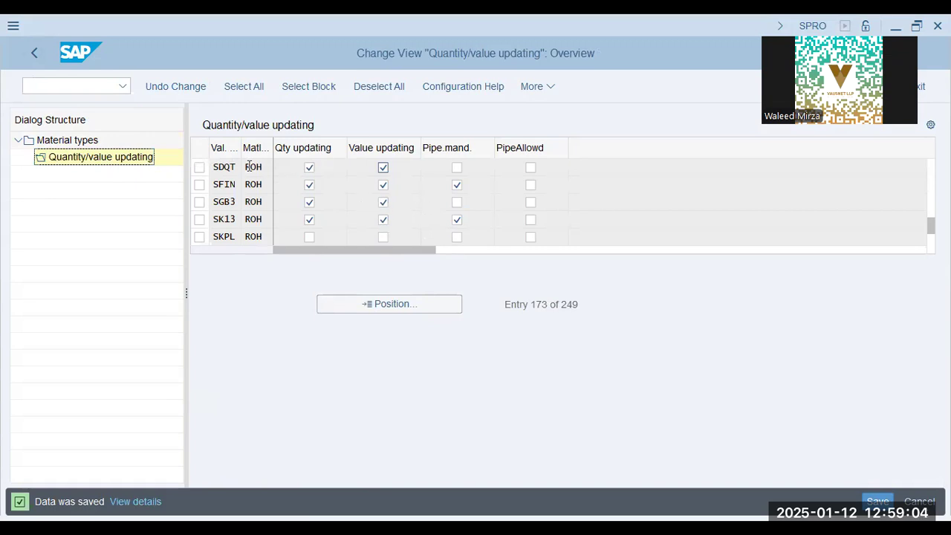
{"action": "left_click", "coordinate": [42, 61]}
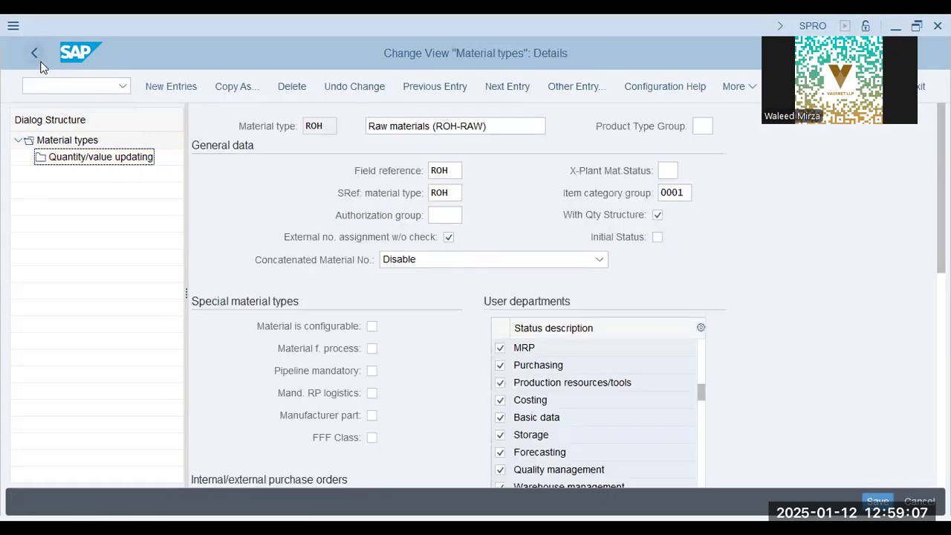
{"action": "left_click", "coordinate": [41, 64]}
{"action": "left_click", "coordinate": [41, 65]}
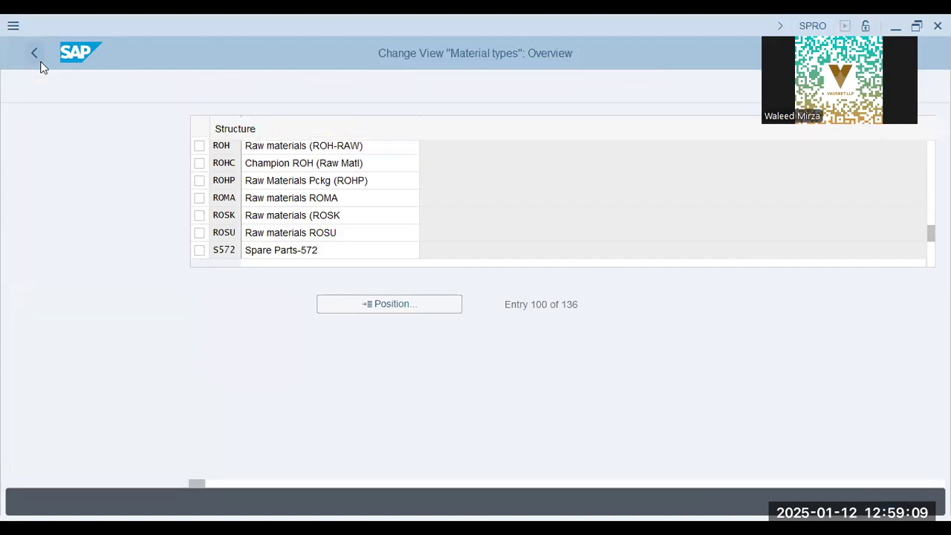
Open Define Number Ranges for Each Material Type and call up the material master number range intervals for editing.
{"action": "left_click", "coordinate": [202, 383]}
{"action": "left_click", "coordinate": [124, 384]}
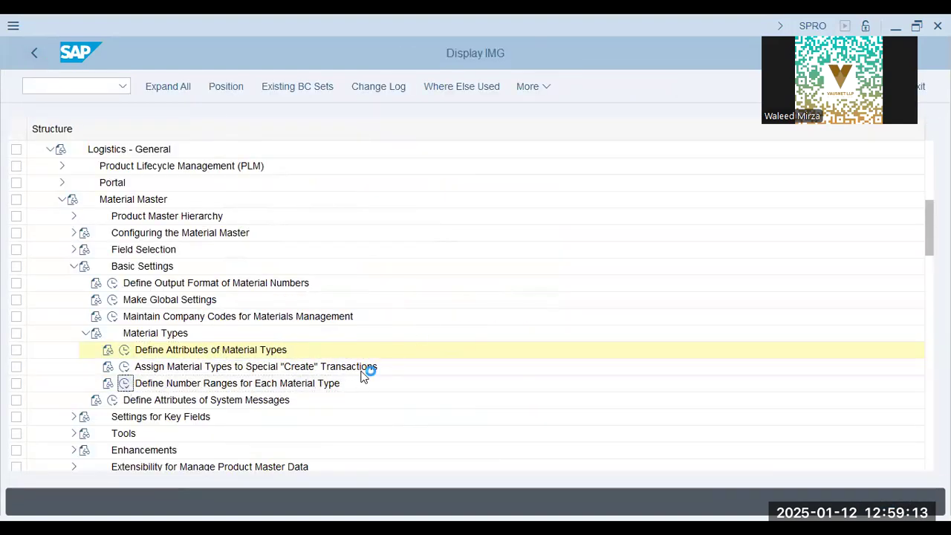
{"action": "left_click", "coordinate": [231, 174]}
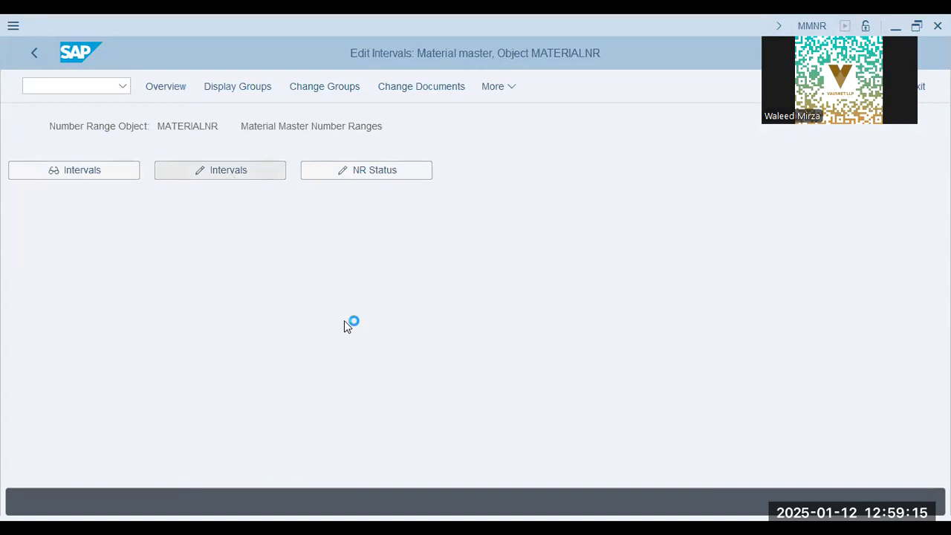
Review the material master number range intervals and their number status values, then return to the MATERIALNR maintenance overview.
{"action": "left_click", "coordinate": [296, 269]}
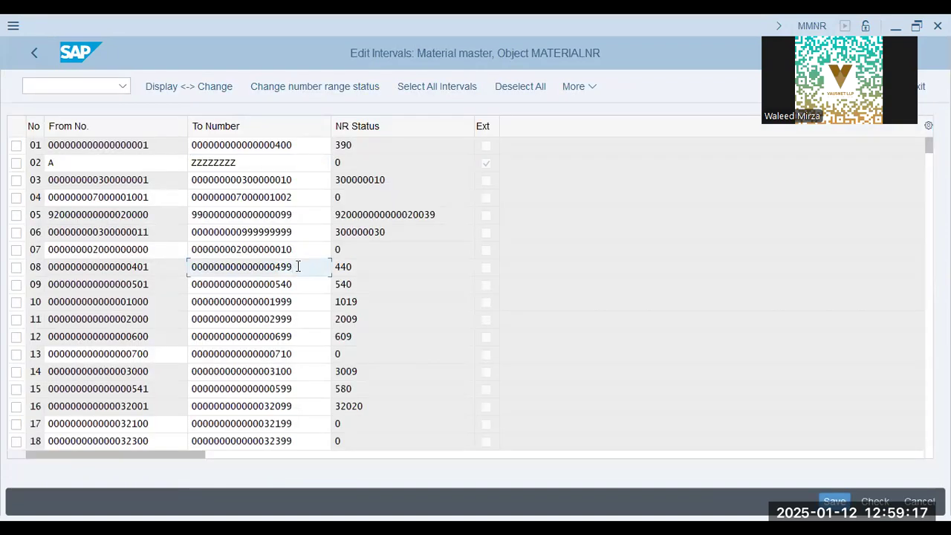
{"action": "left_click", "coordinate": [378, 405]}
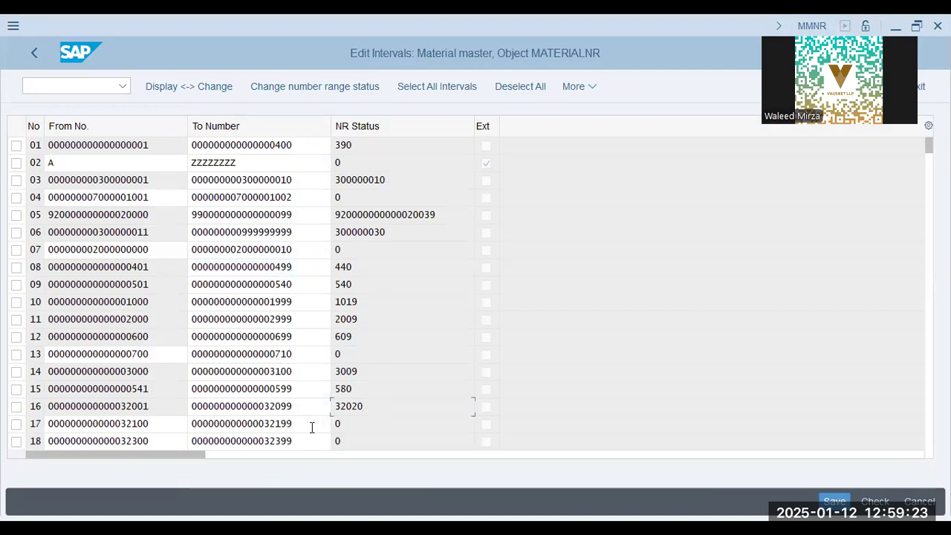
{"action": "left_click", "coordinate": [333, 87]}
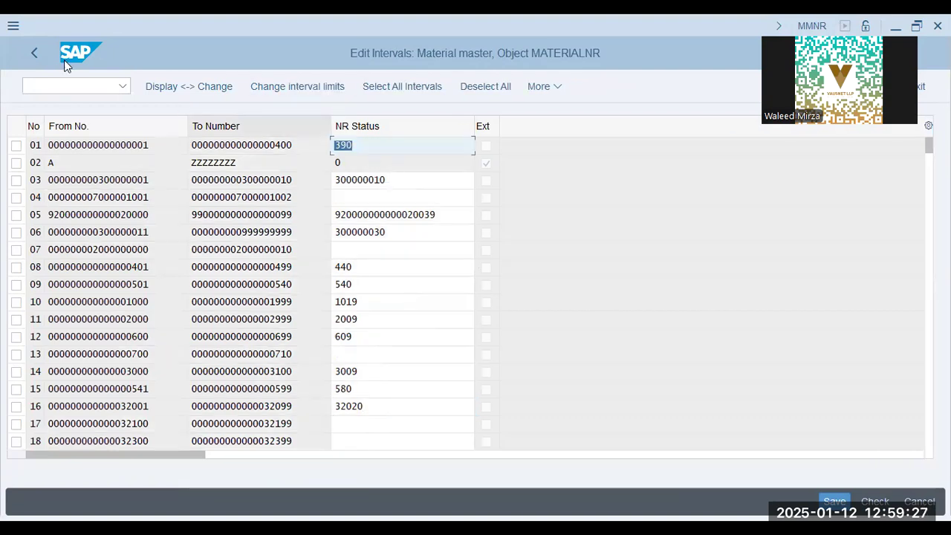
{"action": "left_click", "coordinate": [41, 55]}
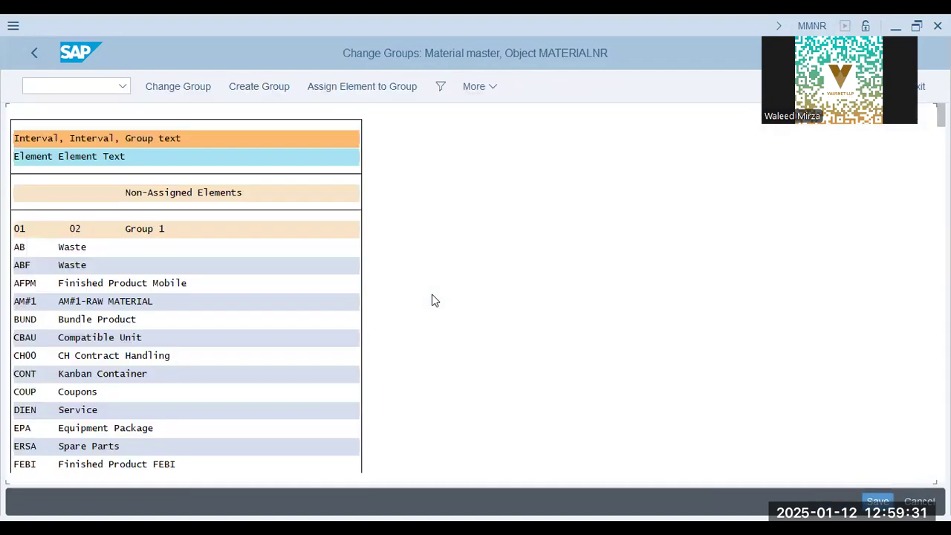
Search the material master number range groups for "roh" and position on the ROH Raw materials (ROH-RAW) element.
{"action": "left_click", "coordinate": [189, 296]}
{"action": "key", "text": "ctrl+f"}
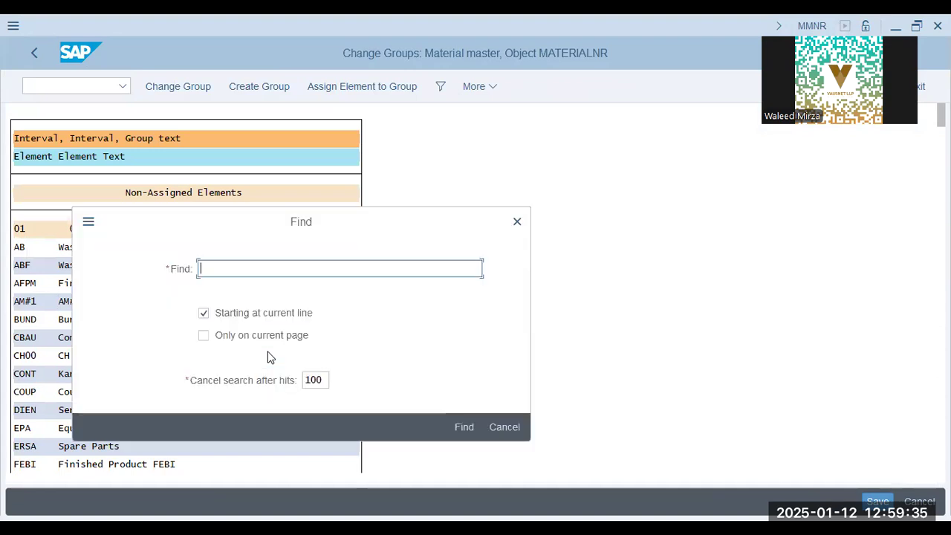
{"action": "type", "text": "roh"}
{"action": "key", "text": "Return"}
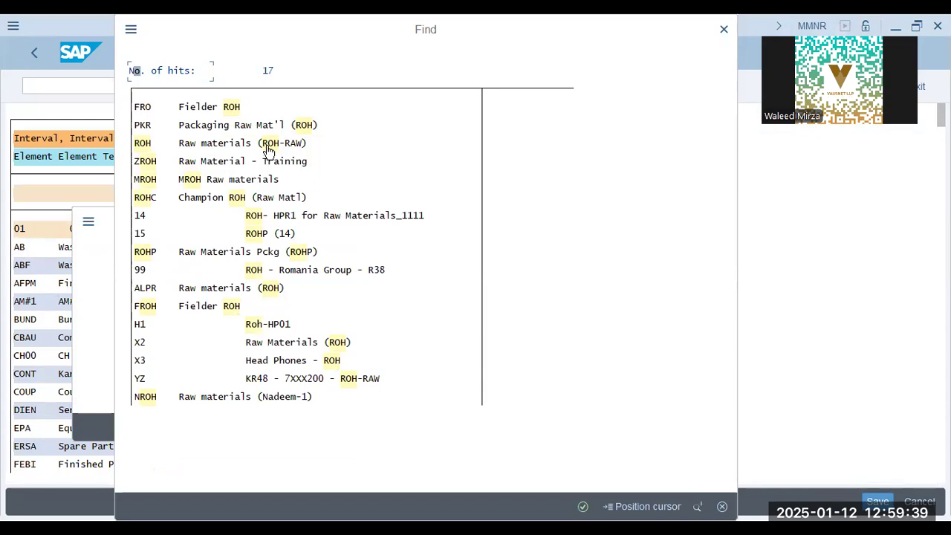
{"action": "left_click", "coordinate": [269, 147]}
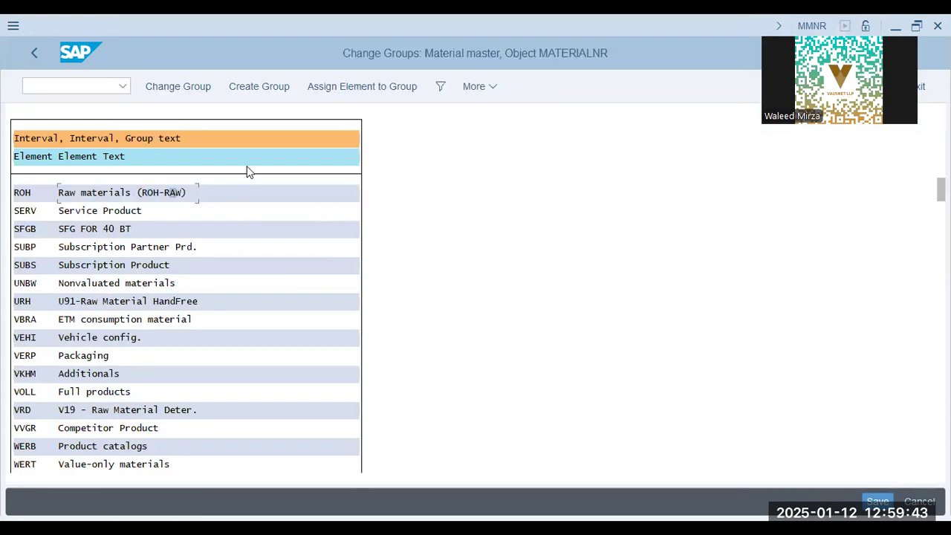
View the groups available for assigning the ROH element, cancel the assignment, and leave group maintenance.
{"action": "left_click", "coordinate": [331, 88]}
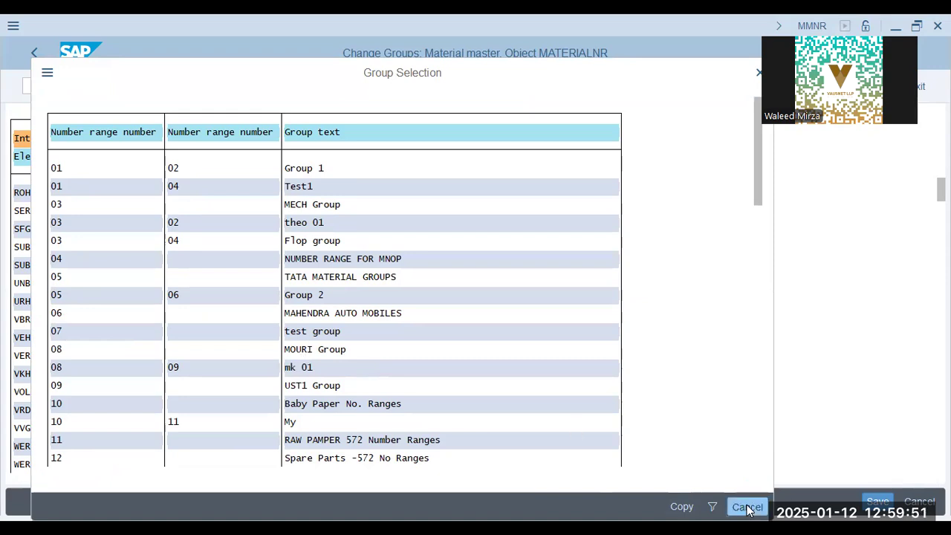
{"action": "left_click", "coordinate": [39, 54]}
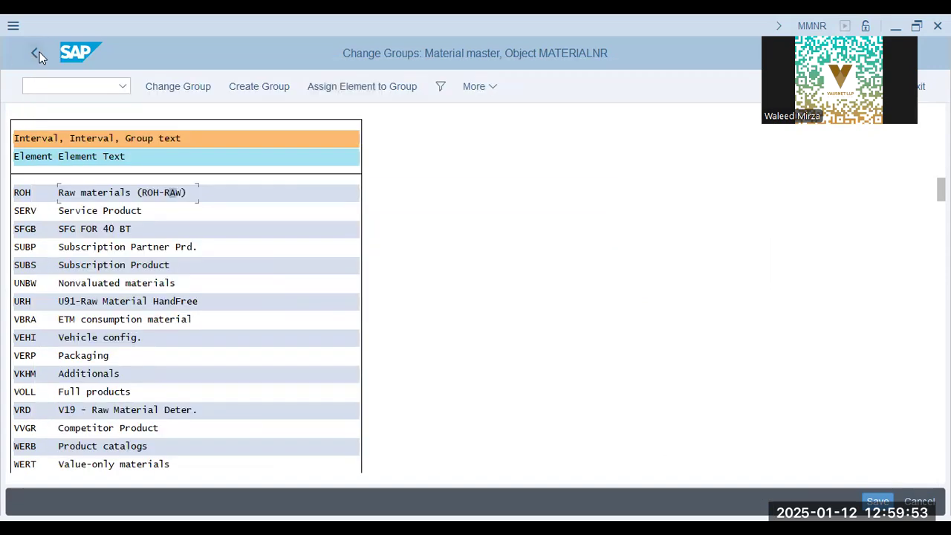
{"action": "left_click", "coordinate": [39, 54]}
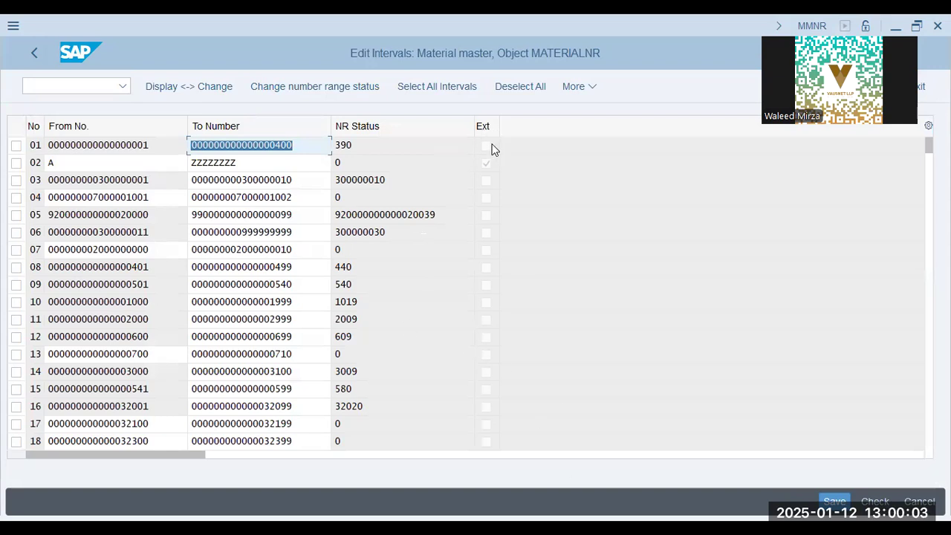
Examine the material number range intervals, from the external interval 02 through to the end of the list.
{"action": "left_click", "coordinate": [268, 160]}
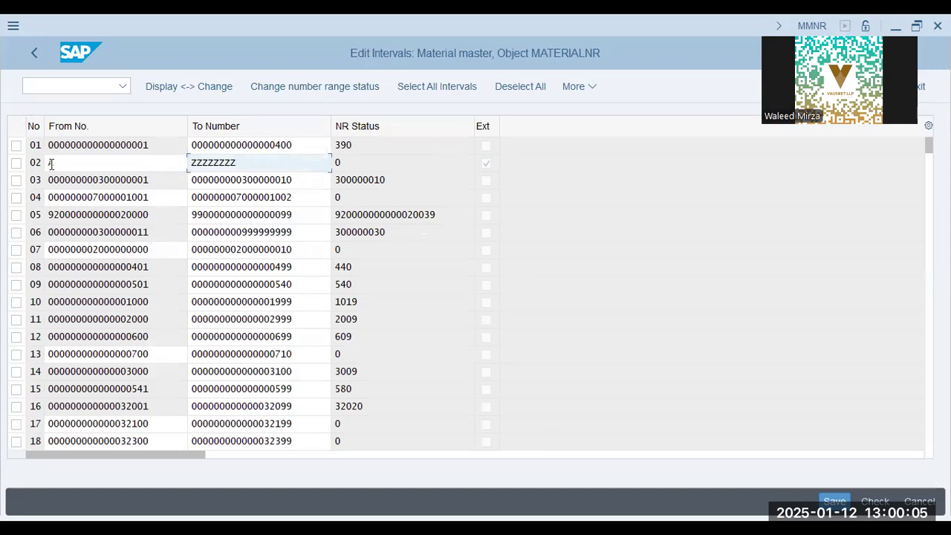
{"action": "left_click", "coordinate": [342, 163]}
{"action": "left_click", "coordinate": [103, 405]}
{"action": "key", "text": "Page_Down"}
{"action": "key", "text": "Page_Down"}
{"action": "key", "text": "Page_Down"}
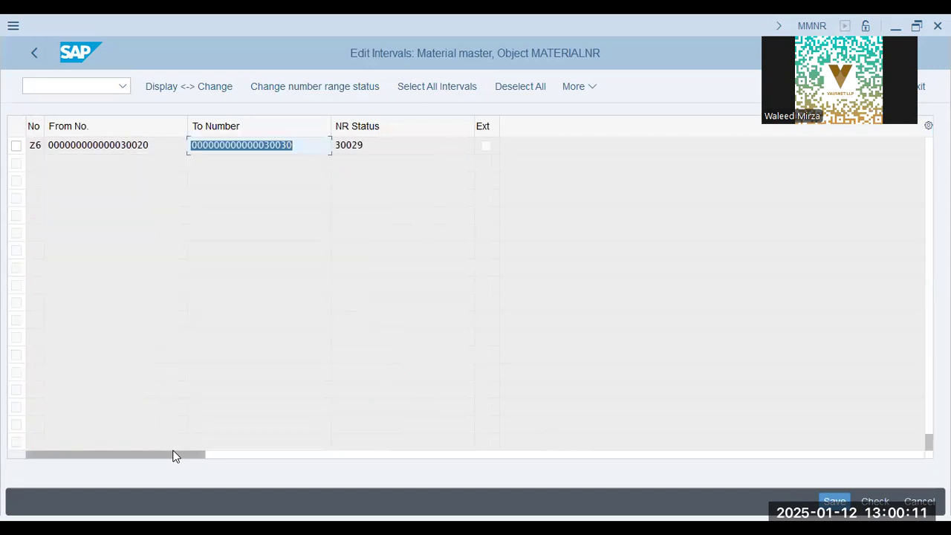
{"action": "key", "text": "Page_Down"}
{"action": "key", "text": "Up"}
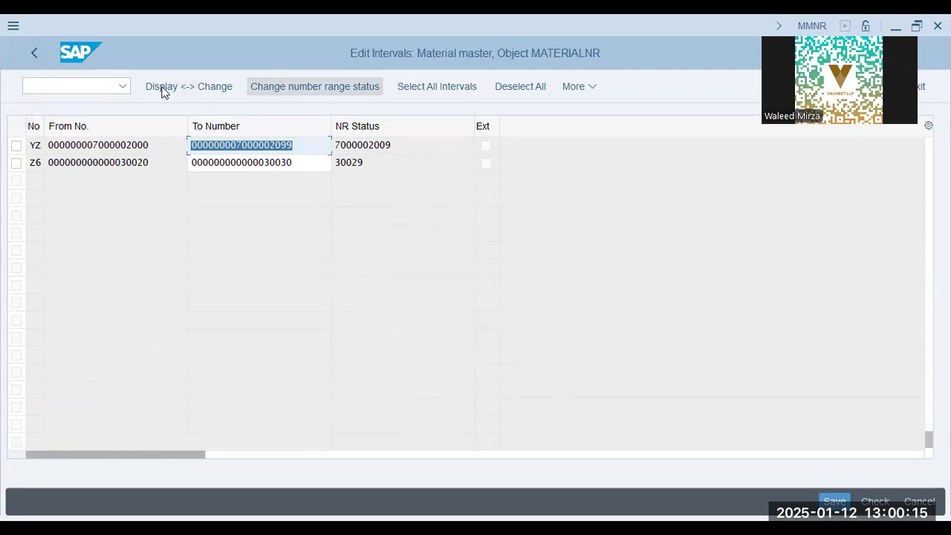
Reopen the number range intervals for editing and check the from and to numbers of the last interval, Z6.
{"action": "left_click", "coordinate": [30, 52]}
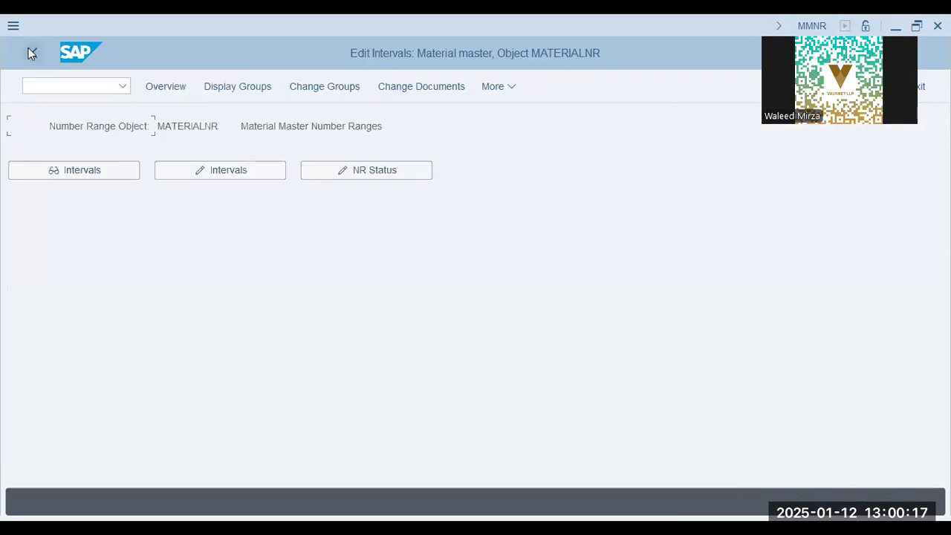
{"action": "left_click", "coordinate": [240, 170]}
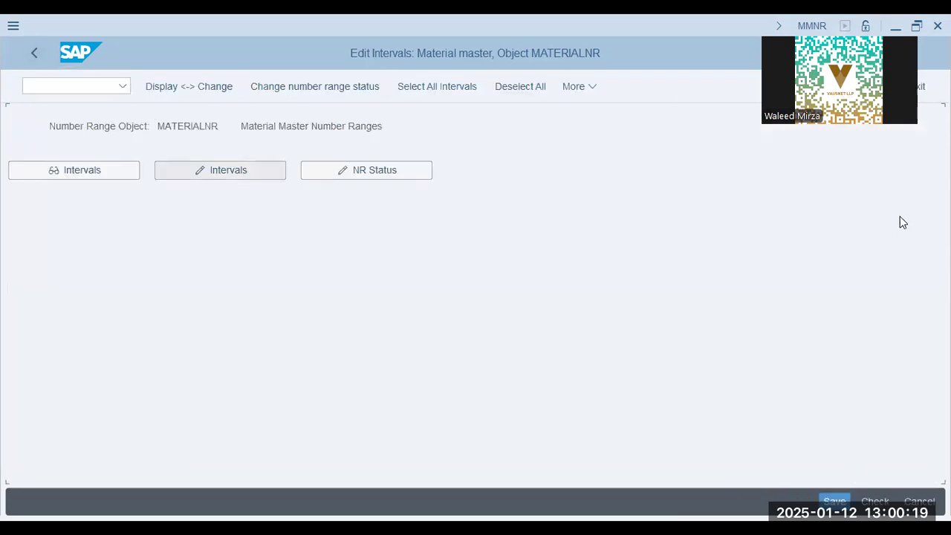
{"action": "scroll", "coordinate": [403, 372], "scroll_direction": "down", "scroll_amount": 10}
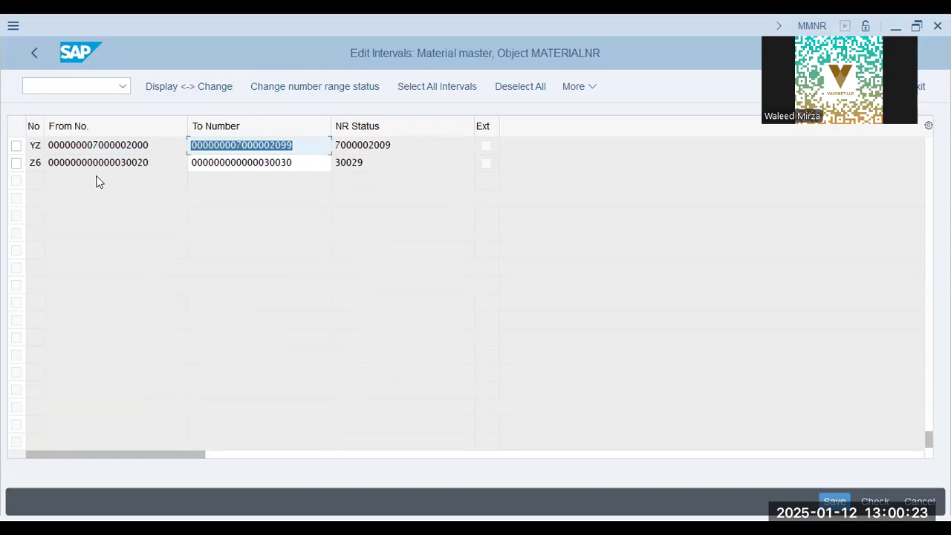
{"action": "left_click", "coordinate": [157, 163]}
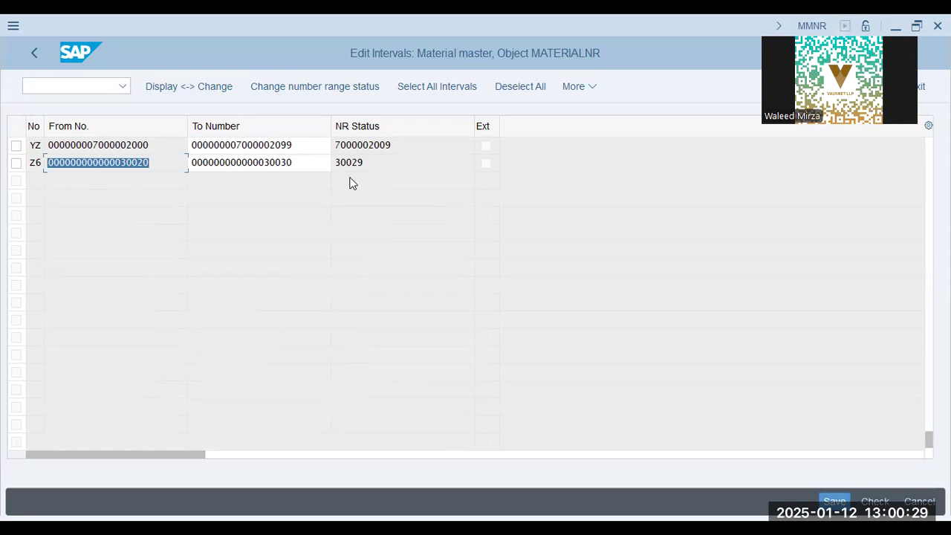
{"action": "left_click", "coordinate": [304, 163]}
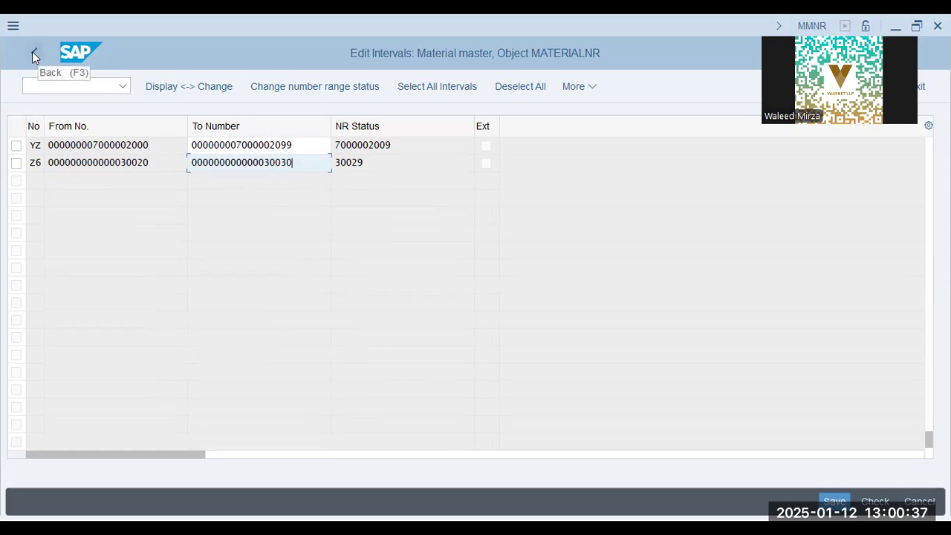
Check the number limits of intervals X1 and X2 and the status of X2, then leave the interval list.
{"action": "scroll", "coordinate": [117, 232], "scroll_direction": "up", "scroll_amount": 2}
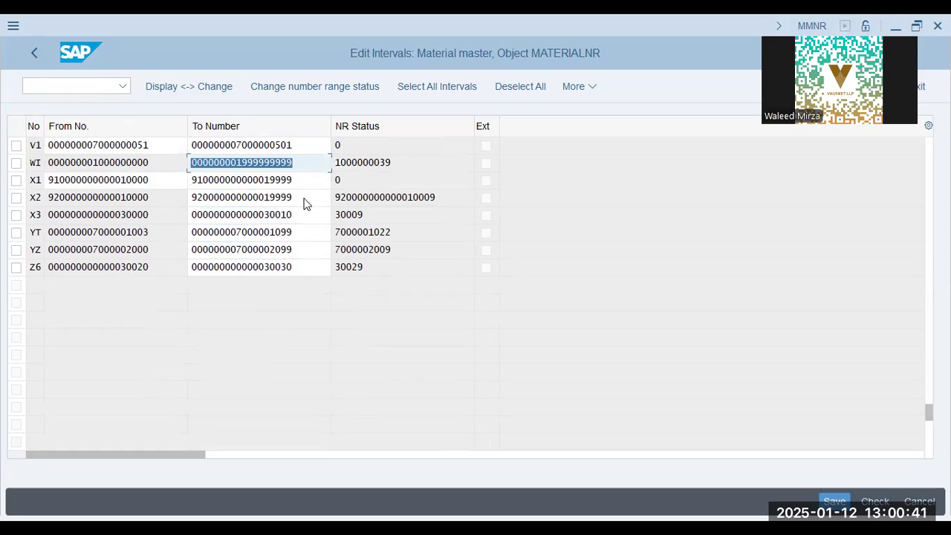
{"action": "left_click", "coordinate": [301, 202]}
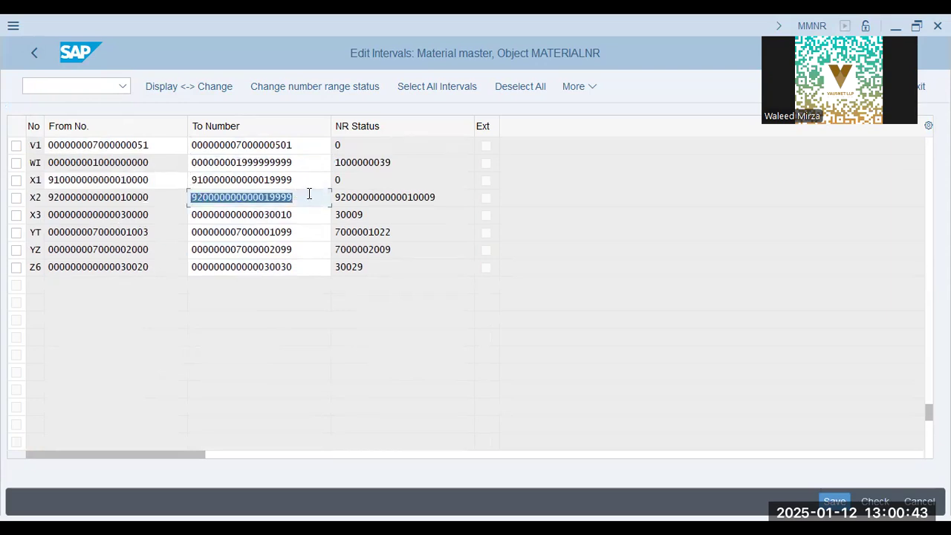
{"action": "left_click", "coordinate": [436, 197]}
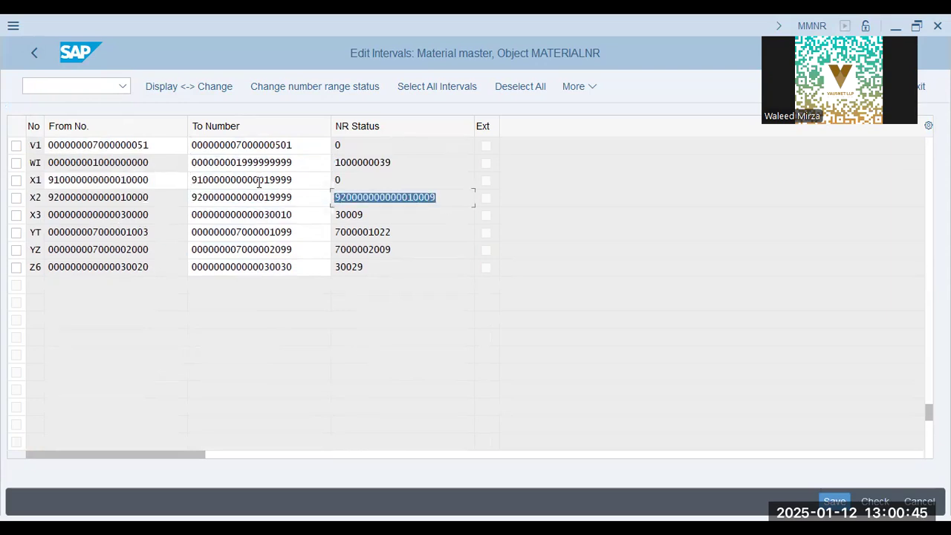
{"action": "left_click", "coordinate": [295, 180]}
{"action": "left_click", "coordinate": [97, 180]}
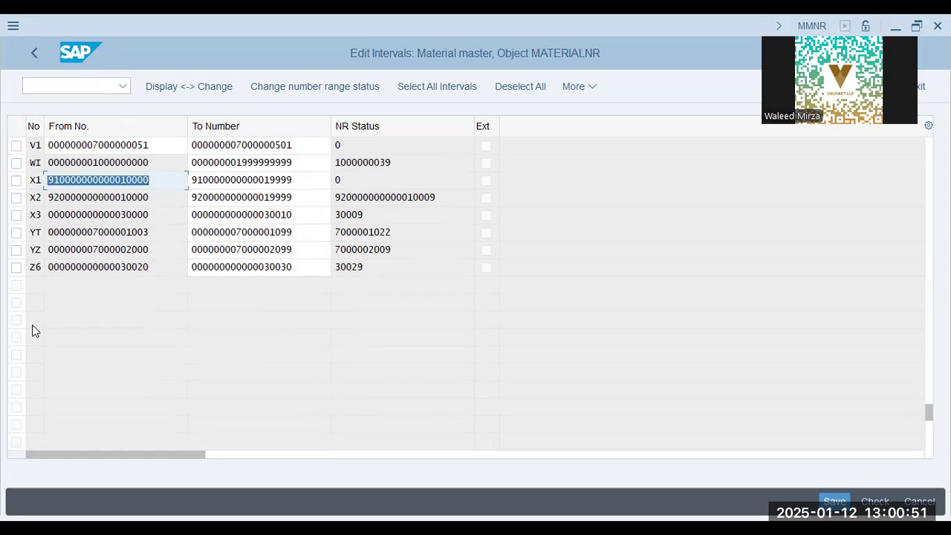
{"action": "left_click", "coordinate": [40, 53]}
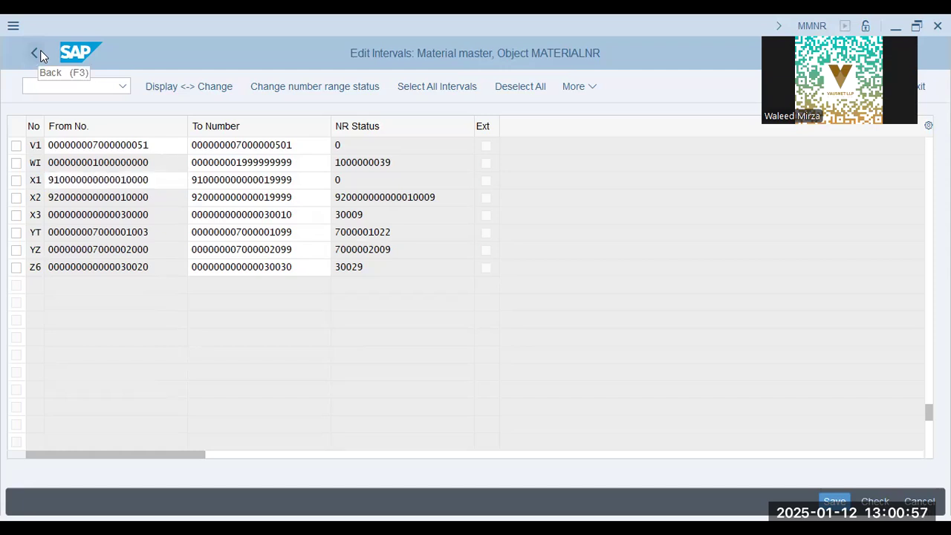
Open number range group maintenance for MATERIALNR and create a new group named S0-A1000-A1200.
{"action": "left_click", "coordinate": [318, 87]}
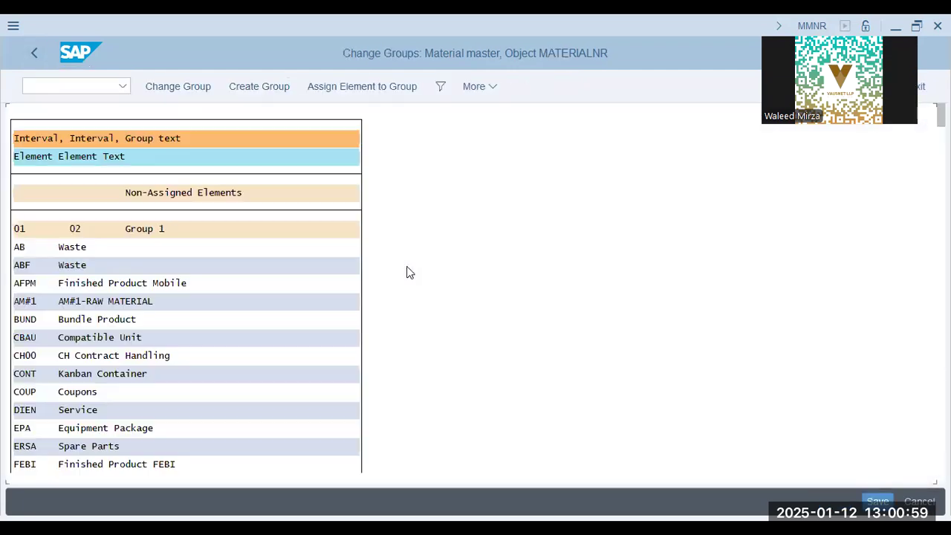
{"action": "left_click", "coordinate": [243, 89]}
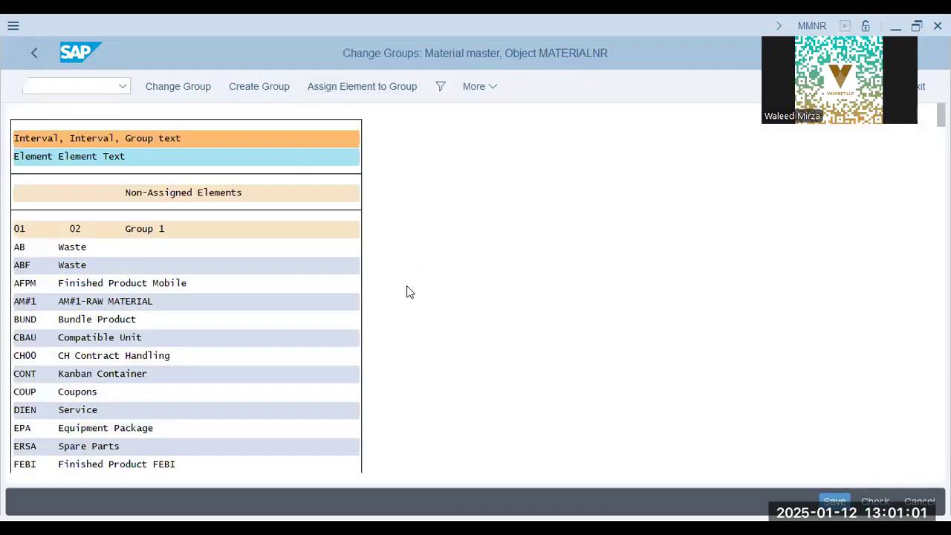
{"action": "type", "text": "SO-"}
{"action": "key", "text": "BackSpace"}
{"action": "key", "text": "BackSpace"}
{"action": "type", "text": "0-"}
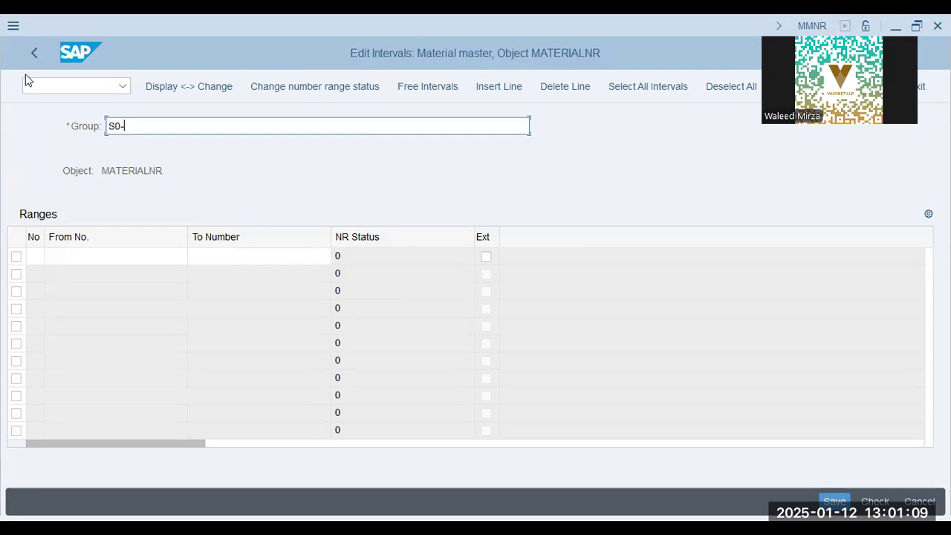
{"action": "type", "text": "A"}
{"action": "type", "text": "1000"}
{"action": "type", "text": "-"}
{"action": "type", "text": "A1"}
{"action": "type", "text": "10"}
{"action": "key", "text": "BackSpace"}
{"action": "type", "text": "1"}
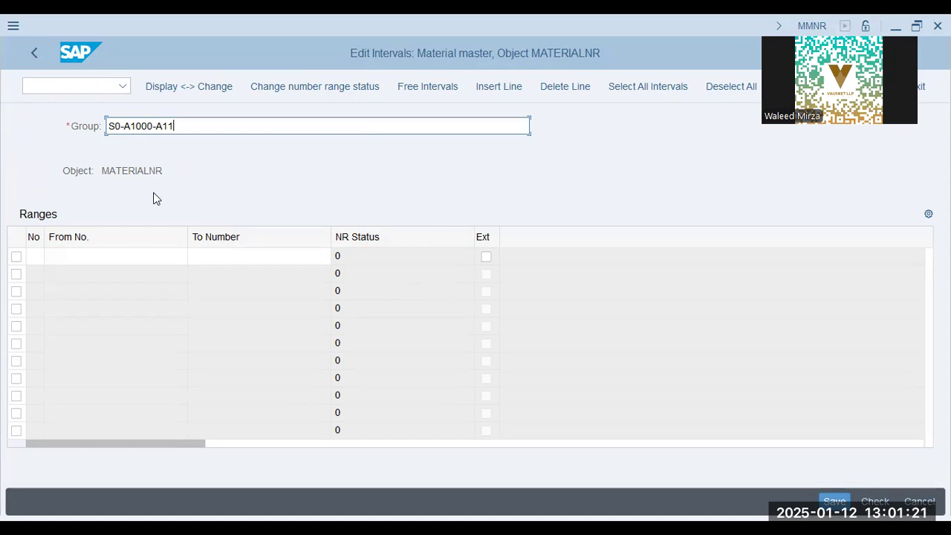
{"action": "key", "text": "BackSpace"}
{"action": "type", "text": "200"}
{"action": "key", "text": "Return"}
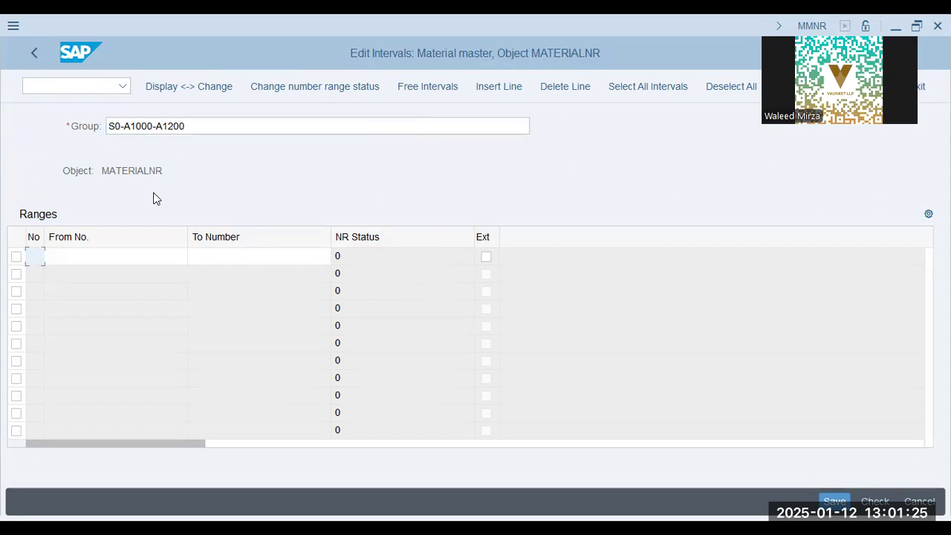
Define interval S0 for the new group from A1000 to A1200 with external number assignment.
{"action": "type", "text": "S0"}
{"action": "key", "text": "Tab"}
{"action": "type", "text": "A1000"}
{"action": "key", "text": "Tab"}
{"action": "type", "text": "A"}
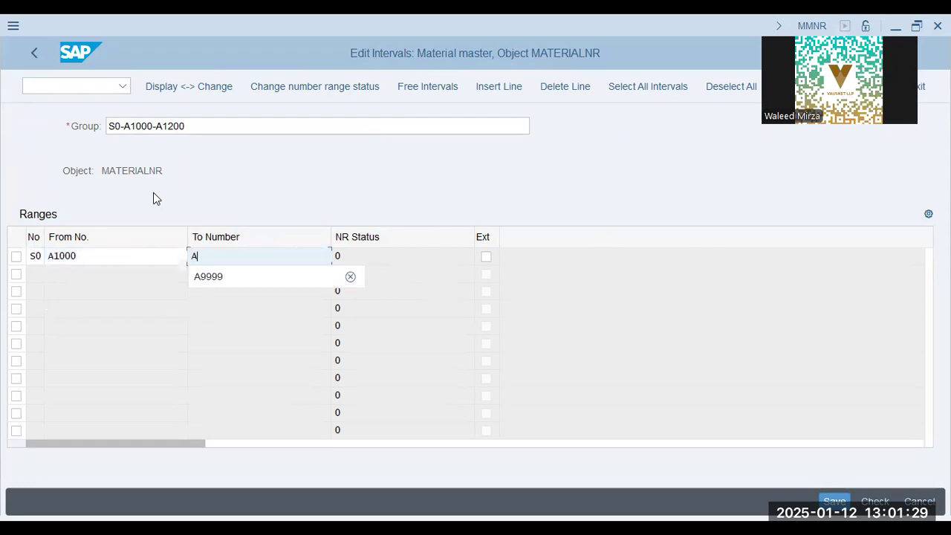
{"action": "type", "text": "1200"}
{"action": "key", "text": "Tab"}
{"action": "key", "text": "Tab"}
{"action": "left_click", "coordinate": [488, 257]}
{"action": "key", "text": "Return"}
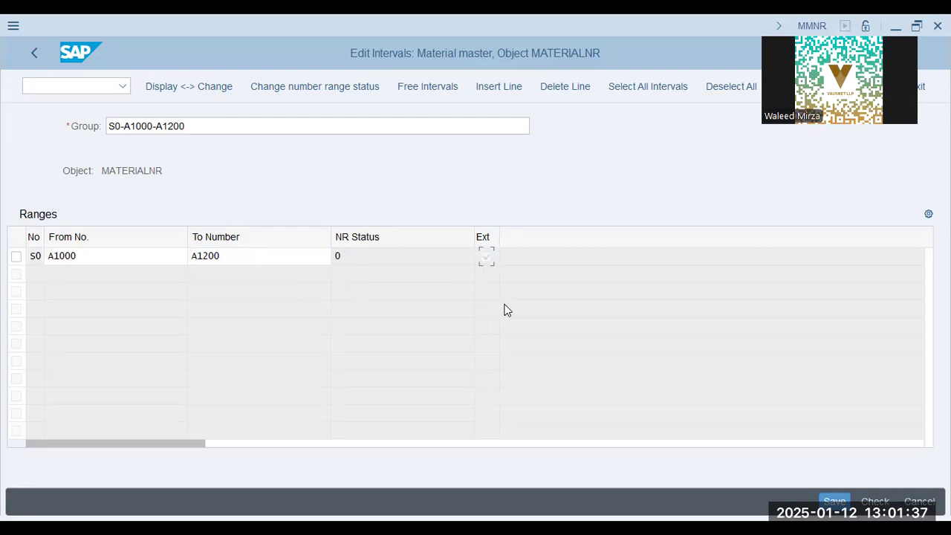
Try to save interval S0 from A1000 to A1200 for the group S0-A1000-A1200, then exit interval editing with the save option.
{"action": "left_click", "coordinate": [835, 502]}
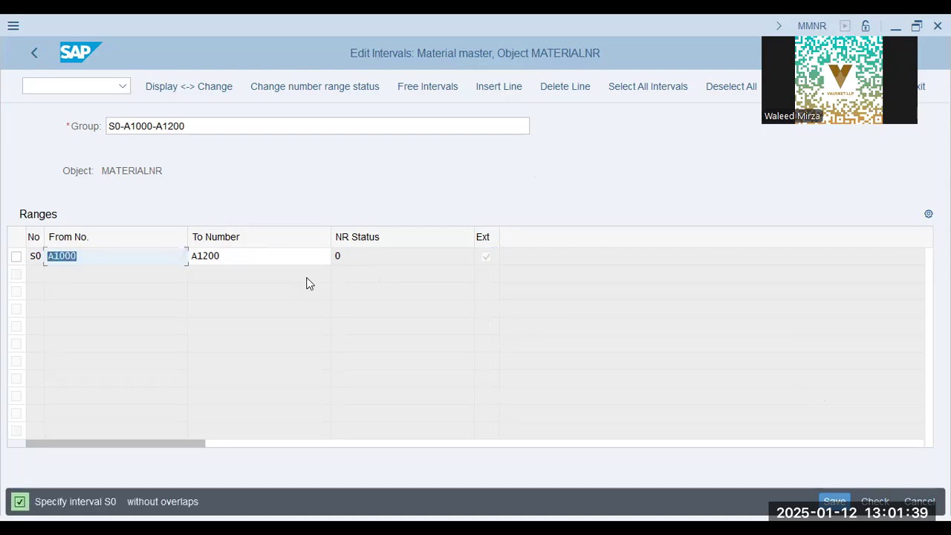
{"action": "left_click", "coordinate": [70, 505]}
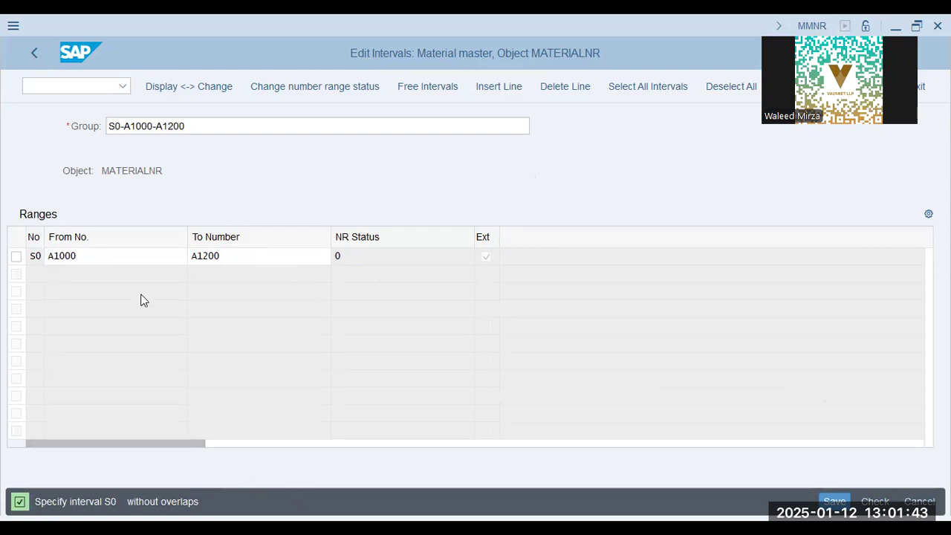
{"action": "left_click", "coordinate": [151, 256]}
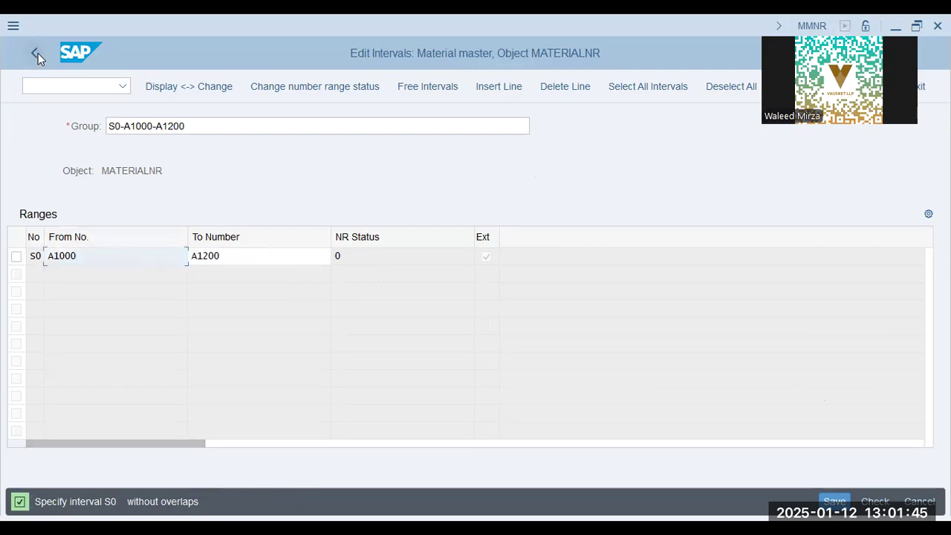
{"action": "left_click_drag", "start_coordinate": [85, 255], "coordinate": [4, 260]}
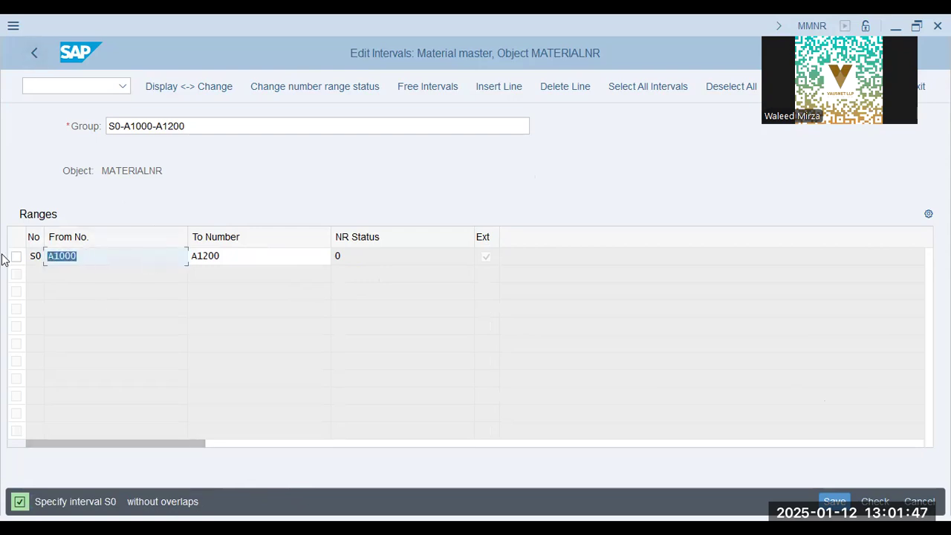
{"action": "left_click", "coordinate": [35, 55]}
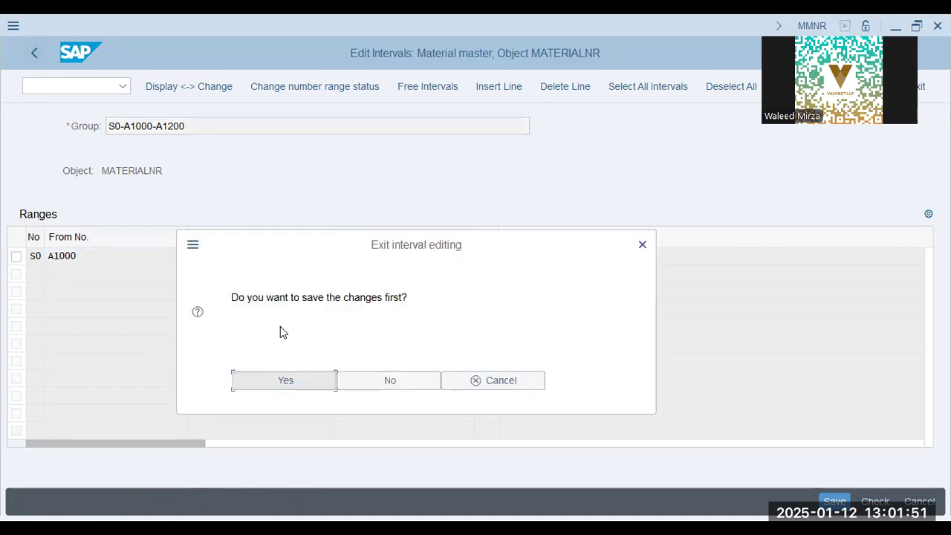
{"action": "left_click", "coordinate": [321, 380]}
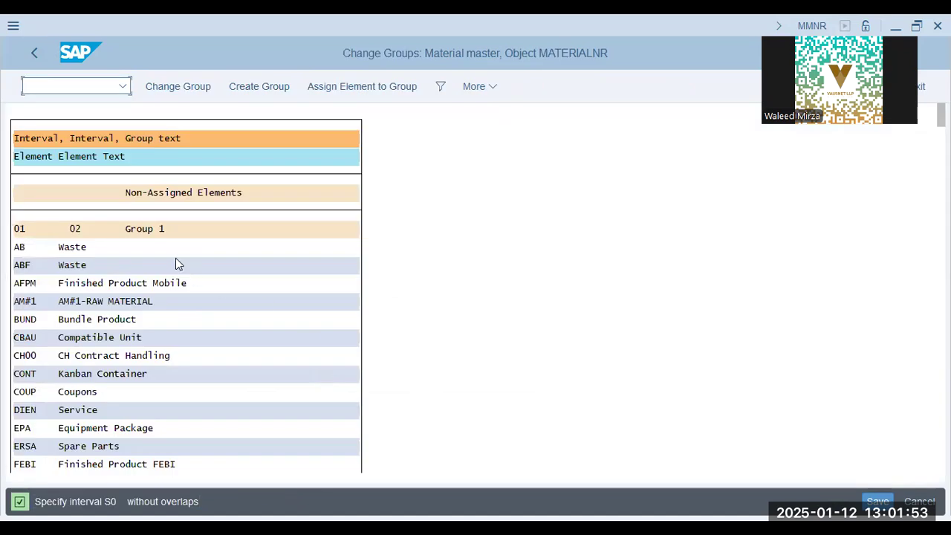
Open the number range intervals for editing, check the limits and external setting of interval 02, and save when leaving the list.
{"action": "left_click", "coordinate": [95, 319]}
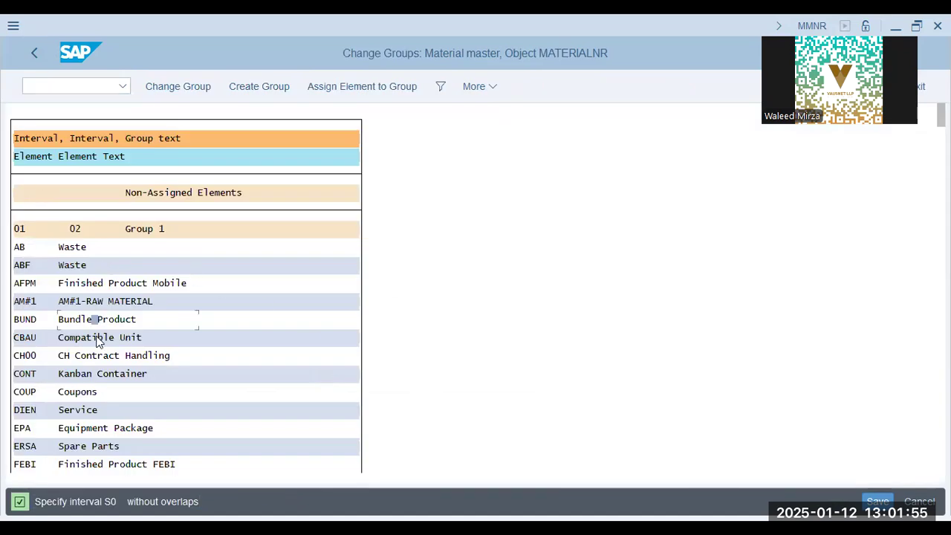
{"action": "left_click", "coordinate": [34, 51]}
{"action": "left_click", "coordinate": [210, 173]}
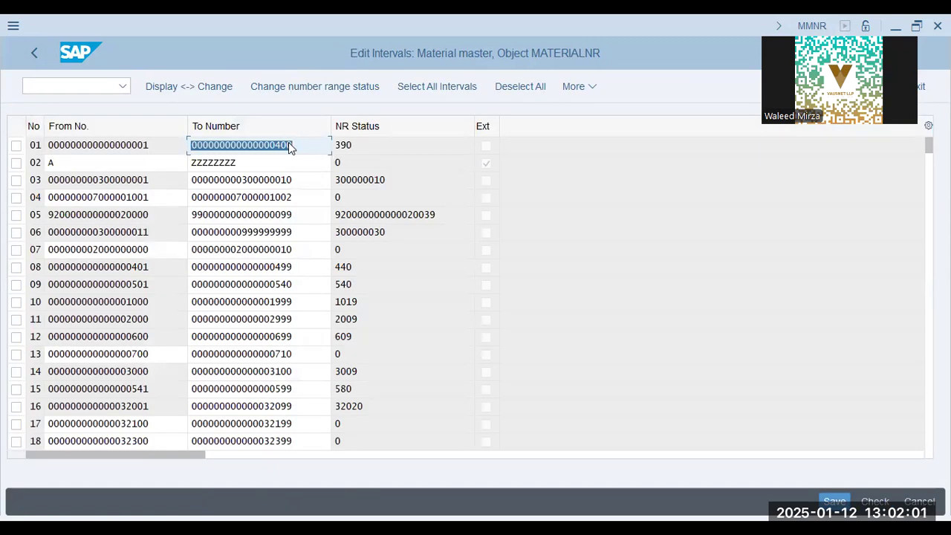
{"action": "left_click", "coordinate": [268, 165]}
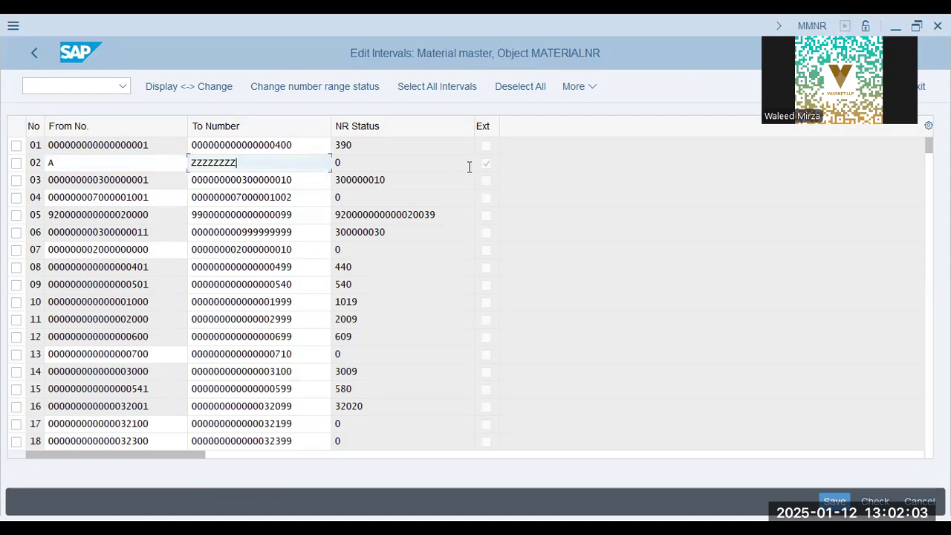
{"action": "left_click", "coordinate": [35, 162]}
{"action": "key", "text": "Right"}
{"action": "left_click", "coordinate": [34, 52]}
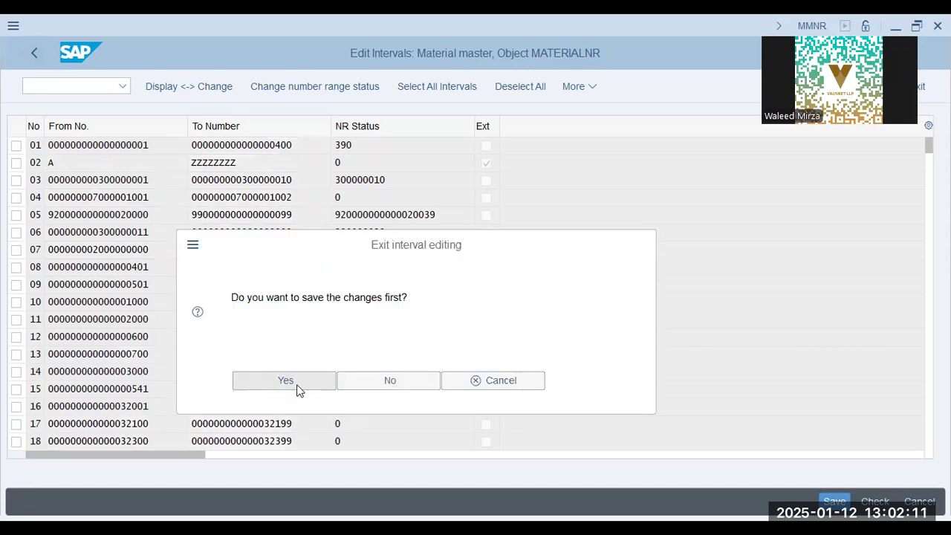
{"action": "left_click", "coordinate": [298, 387]}
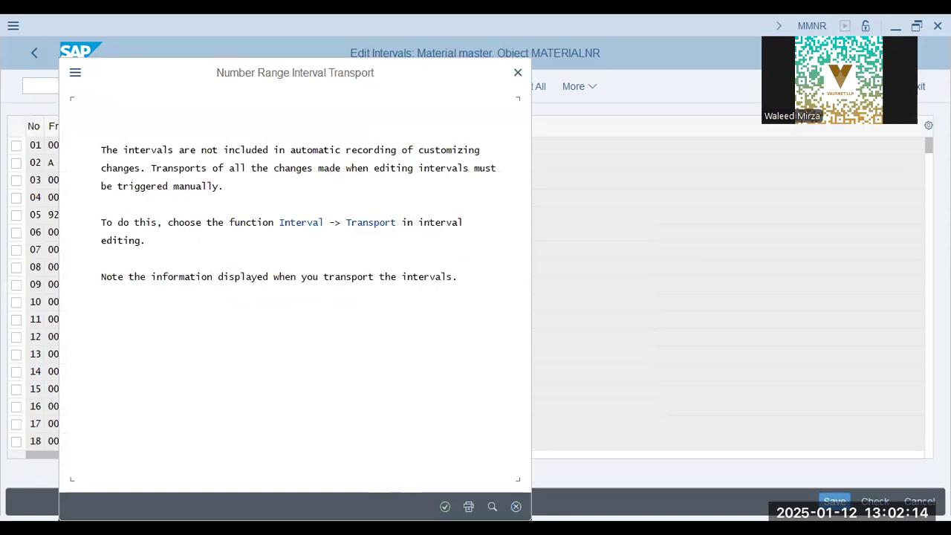
{"action": "left_click", "coordinate": [445, 506]}
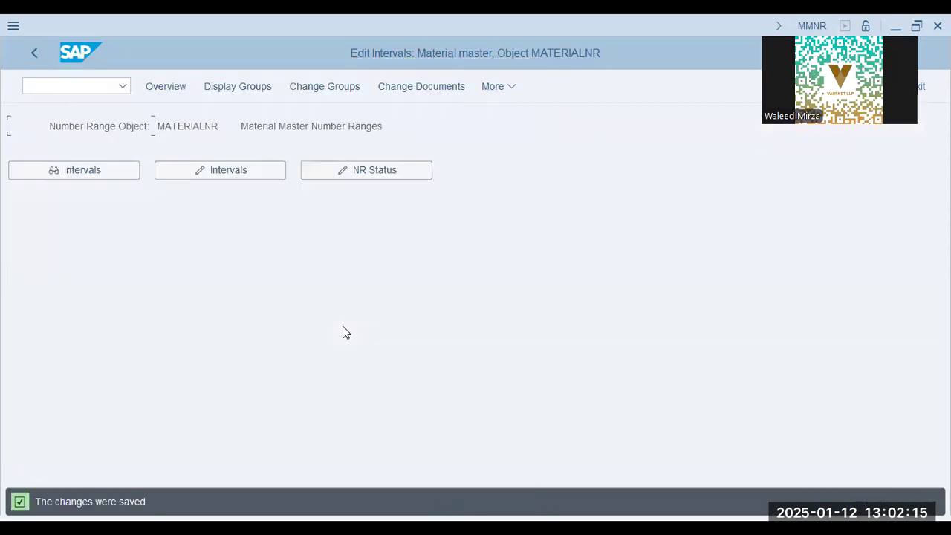
Reopen number range group maintenance and find the element ROH, Raw materials (ROH-RAW), by searching for ROH.
{"action": "left_click", "coordinate": [324, 88]}
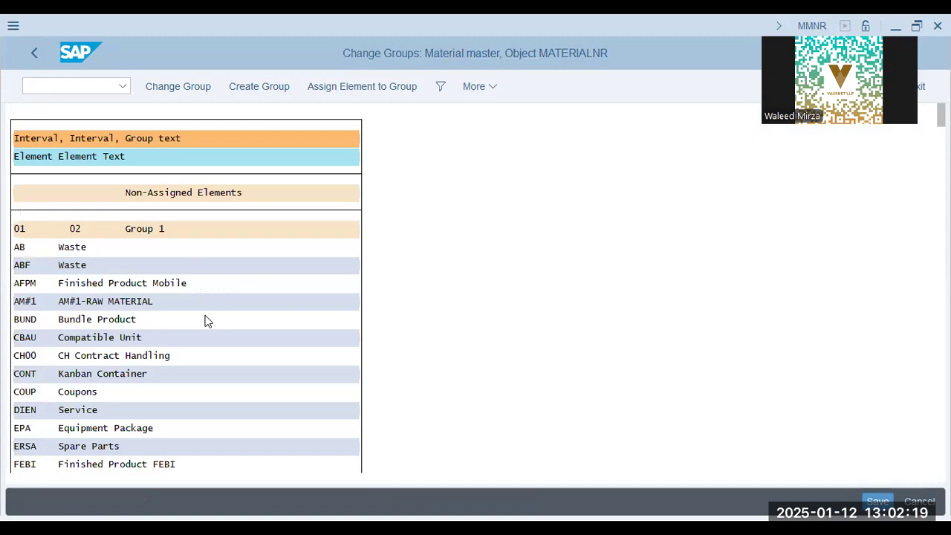
{"action": "key", "text": "ctrl+f"}
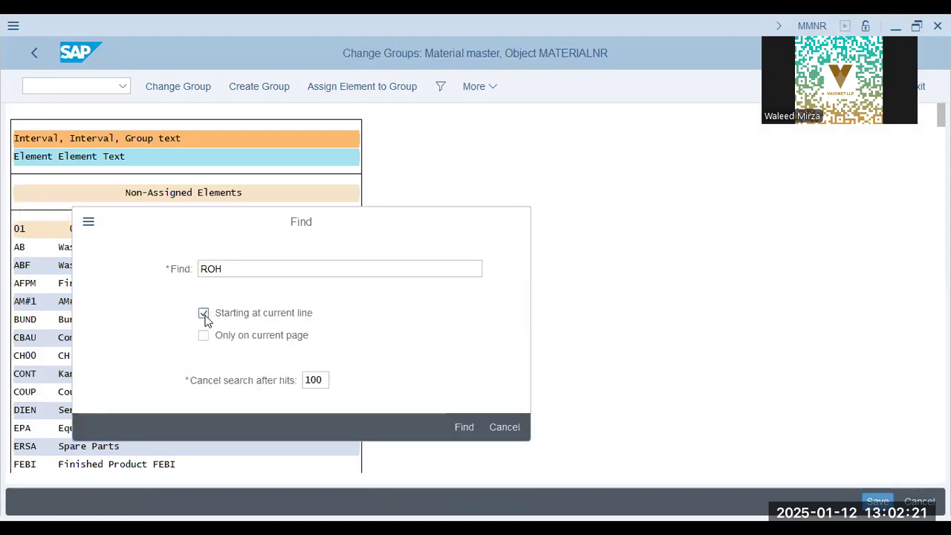
{"action": "key", "text": "Return"}
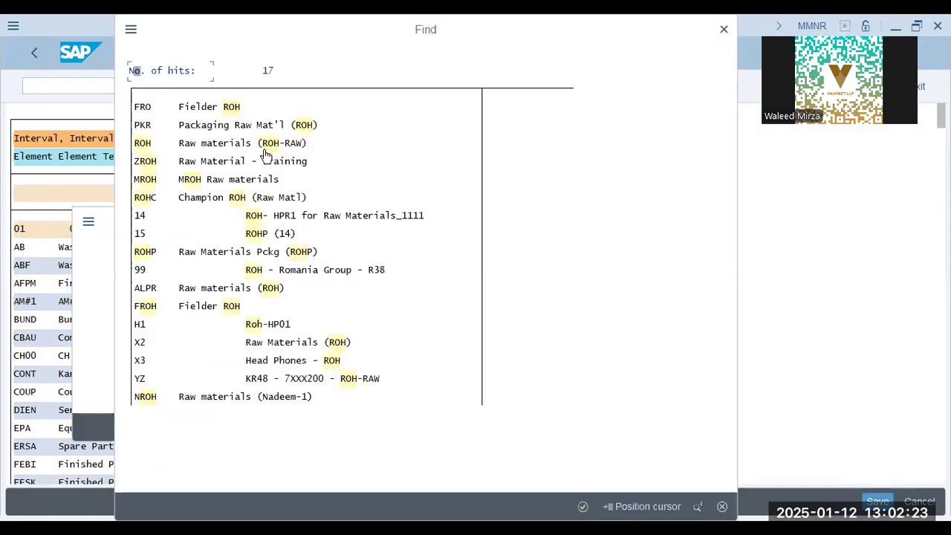
{"action": "double_click", "coordinate": [264, 145]}
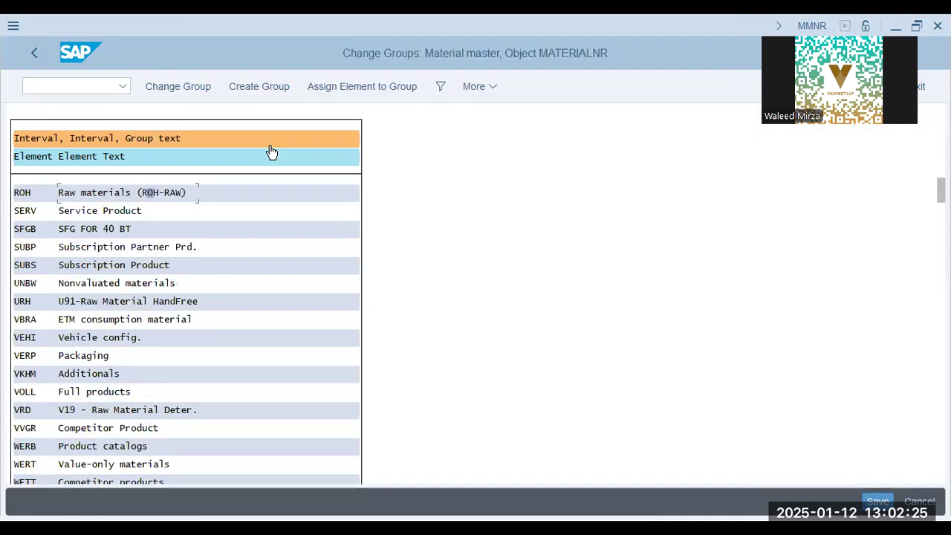
Assign the ROH raw materials element to Group 1 with number ranges 01 and 02, and save the group changes.
{"action": "left_click", "coordinate": [79, 193]}
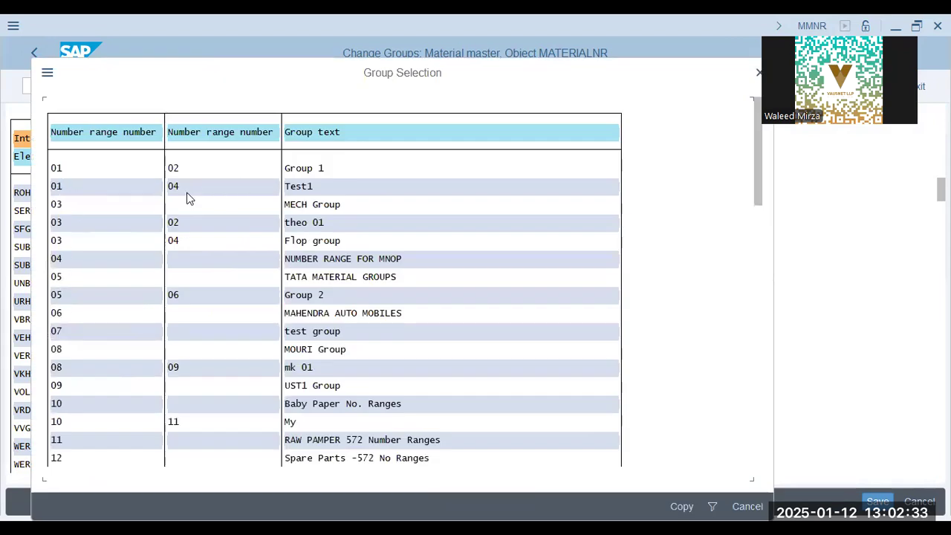
{"action": "left_click", "coordinate": [177, 170]}
{"action": "left_click", "coordinate": [67, 411]}
{"action": "scroll", "coordinate": [67, 411], "scroll_direction": "down", "scroll_amount": 5}
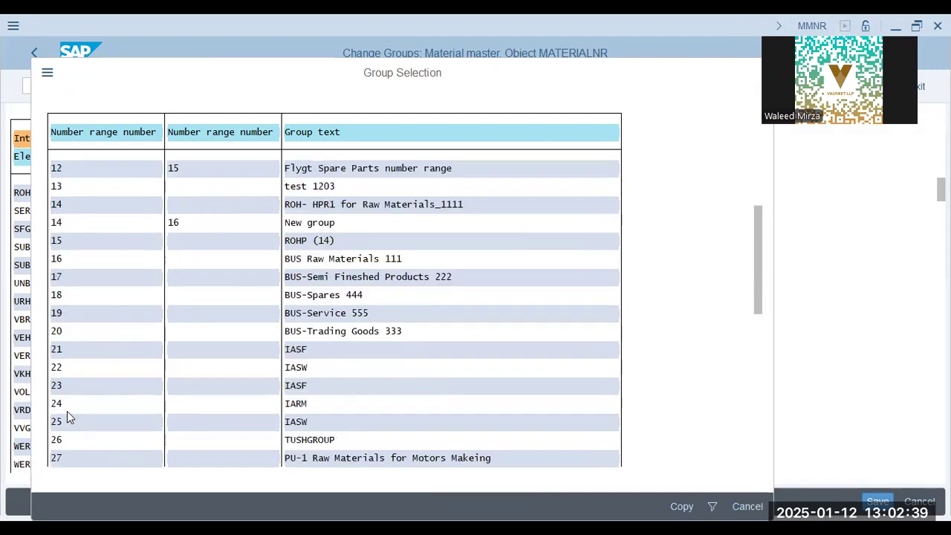
{"action": "scroll", "coordinate": [67, 418], "scroll_direction": "down", "scroll_amount": 5}
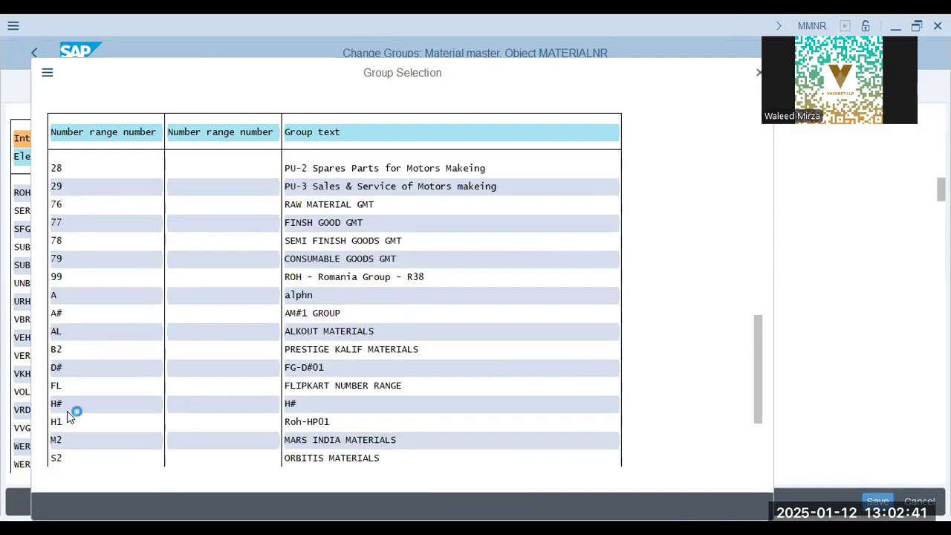
{"action": "scroll", "coordinate": [67, 415], "scroll_direction": "down", "scroll_amount": 5}
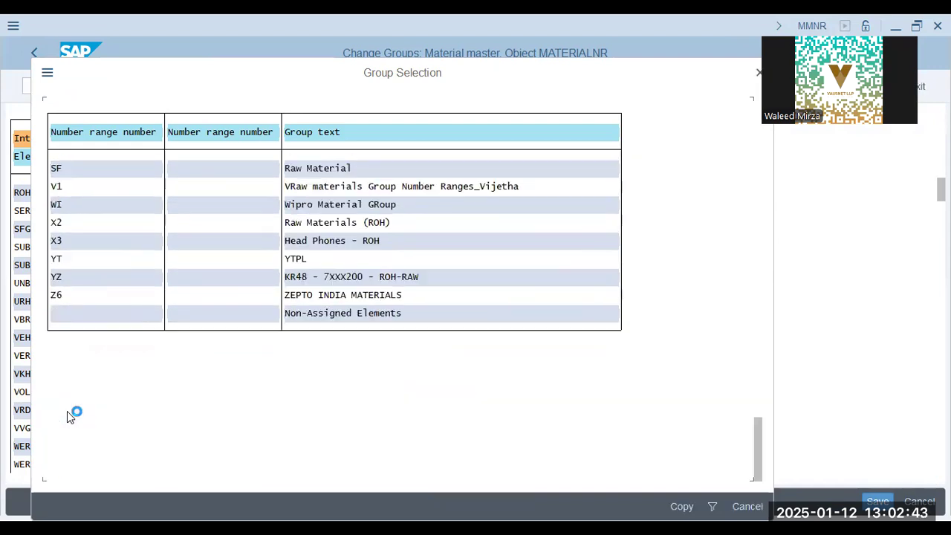
{"action": "scroll", "coordinate": [67, 415], "scroll_direction": "up", "scroll_amount": 15}
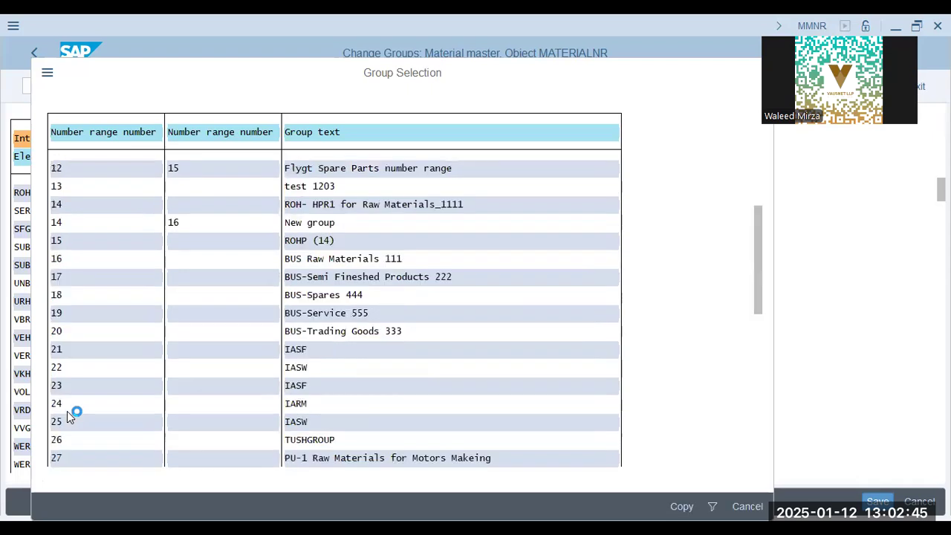
{"action": "left_click", "coordinate": [66, 411]}
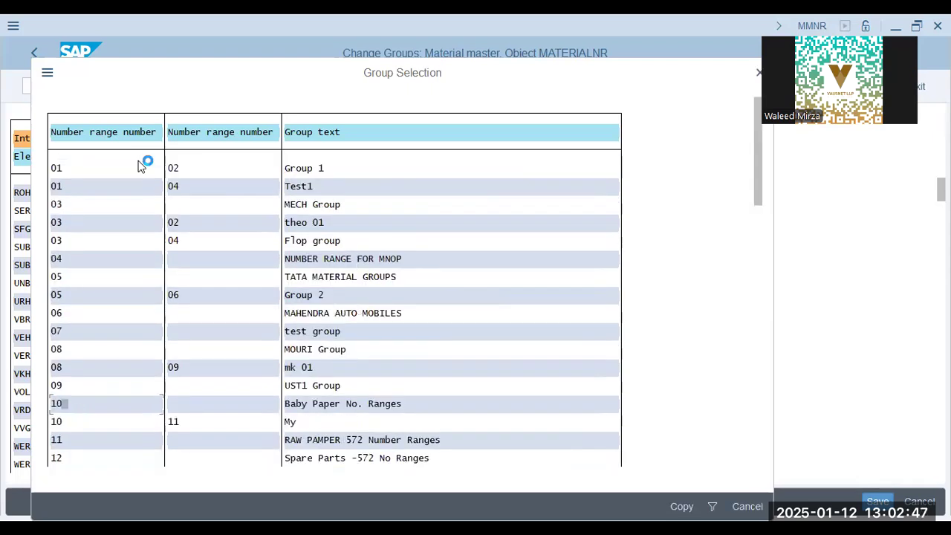
{"action": "left_click", "coordinate": [175, 169]}
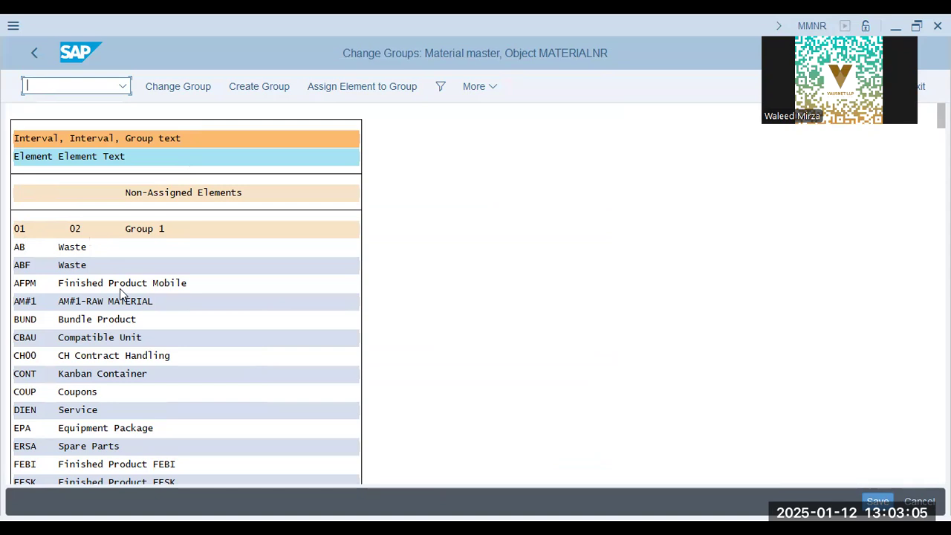
{"action": "left_click", "coordinate": [341, 89]}
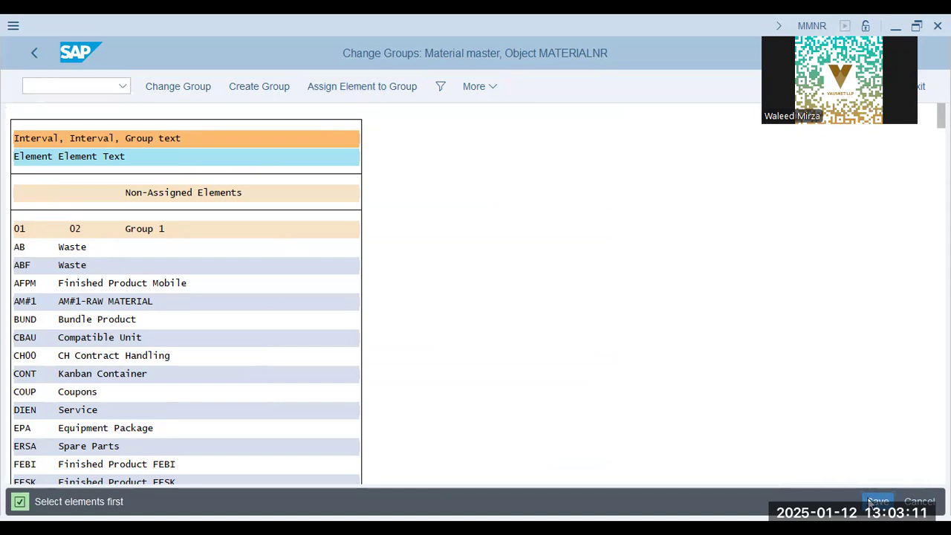
{"action": "key", "text": "ctrl+s"}
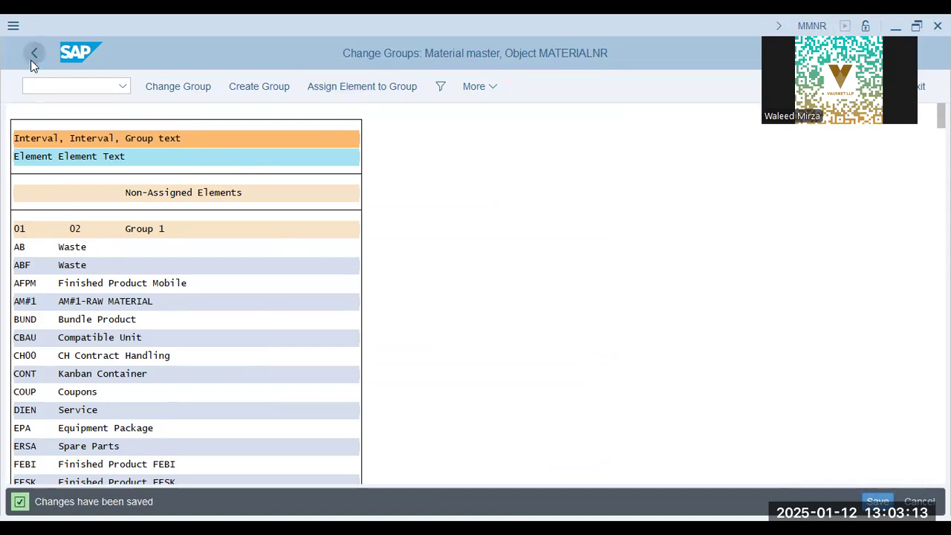
Leave number range maintenance and return from the IMG structure to the SAP Easy Access screen with the command /N.
{"action": "left_click", "coordinate": [31, 55]}
{"action": "left_click", "coordinate": [32, 55]}
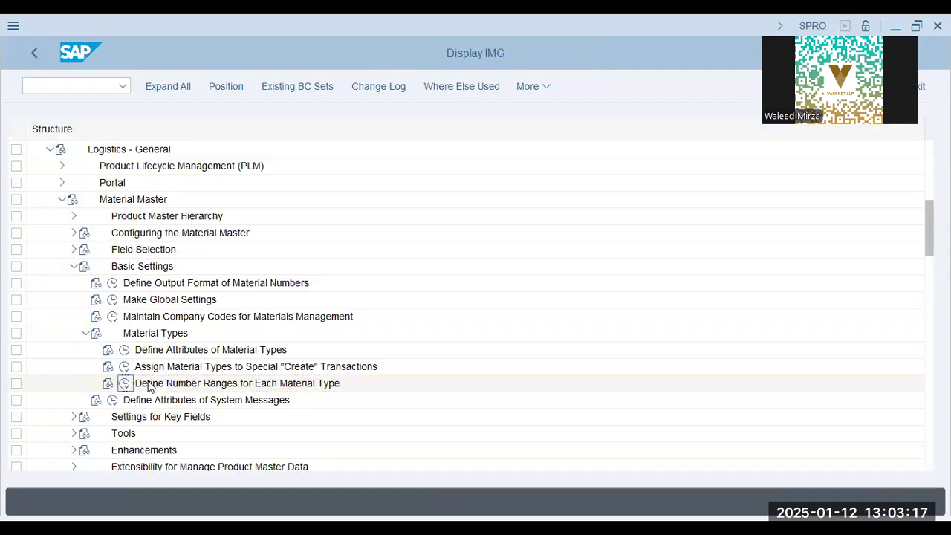
{"action": "scroll", "coordinate": [186, 381], "scroll_direction": "down", "scroll_amount": 1}
{"action": "scroll", "coordinate": [186, 379], "scroll_direction": "down", "scroll_amount": 3}
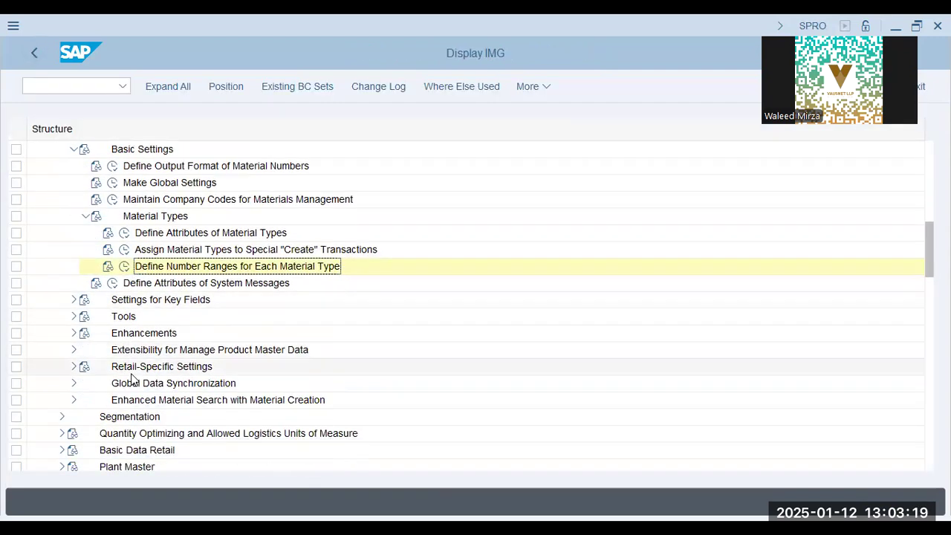
{"action": "scroll", "coordinate": [132, 379], "scroll_direction": "down", "scroll_amount": 1}
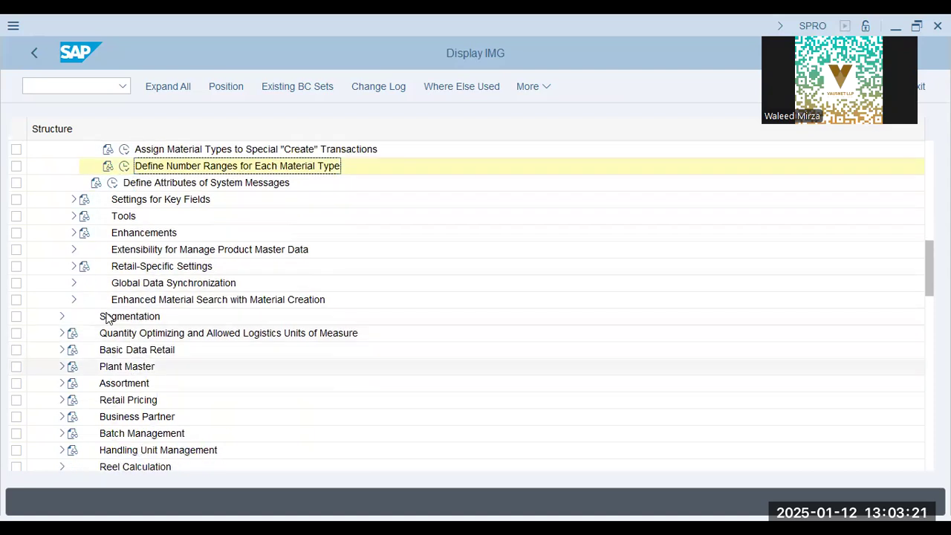
{"action": "left_click", "coordinate": [52, 90]}
{"action": "type", "text": "/N"}
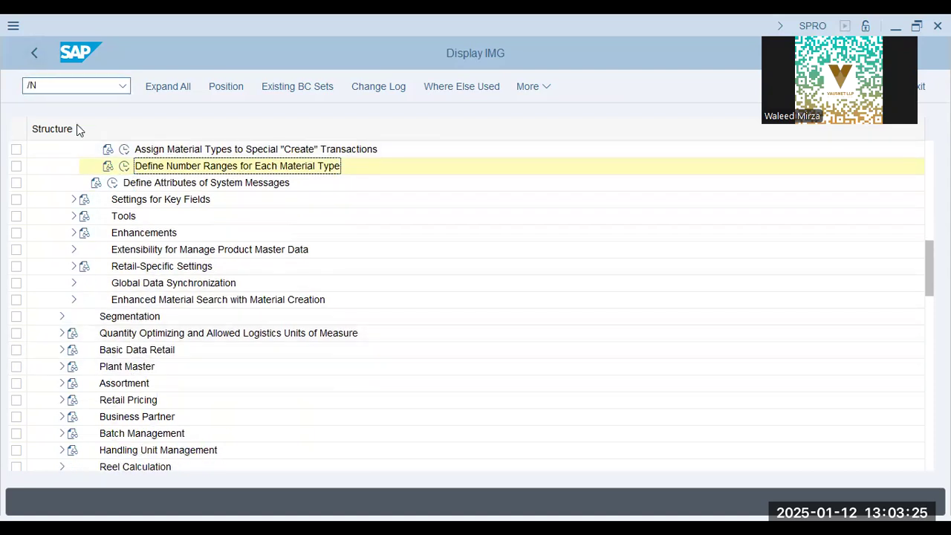
{"action": "key", "text": "Return"}
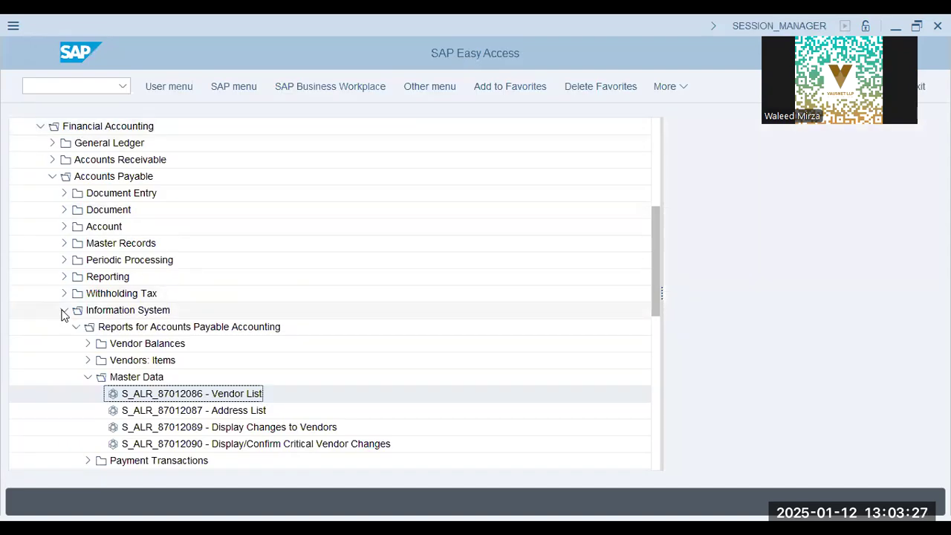
Collapse the Information System, Accounts Payable, Financial Accounting and Accounting folders in the SAP menu.
{"action": "left_click", "coordinate": [64, 310]}
{"action": "left_click", "coordinate": [52, 176]}
{"action": "left_click", "coordinate": [41, 127]}
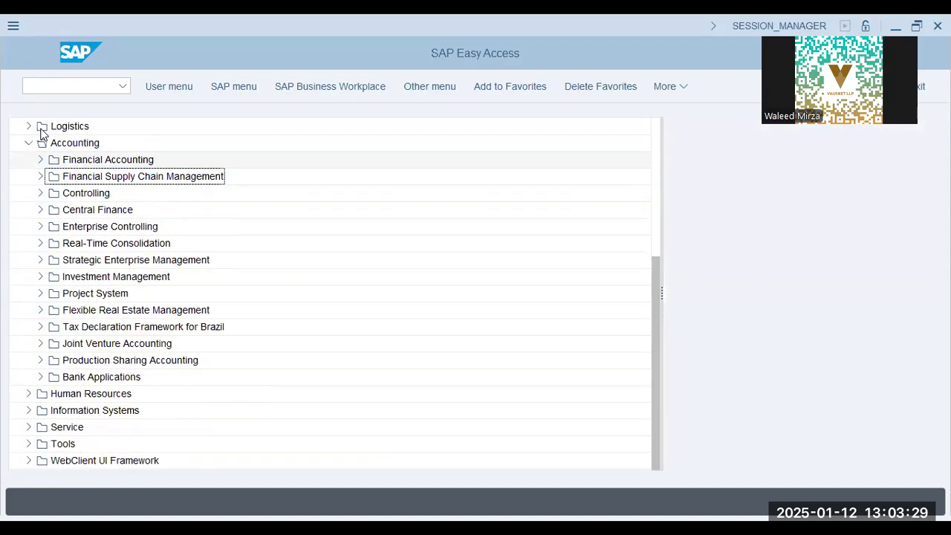
{"action": "left_click", "coordinate": [28, 143]}
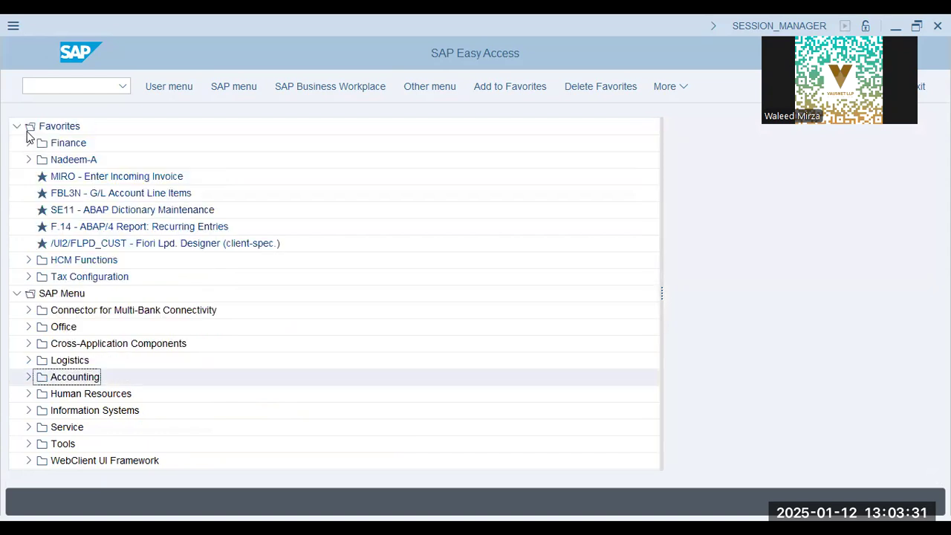
Expand Logistics, Materials Management, Material Master and its Material folder in the SAP menu.
{"action": "left_click", "coordinate": [31, 362]}
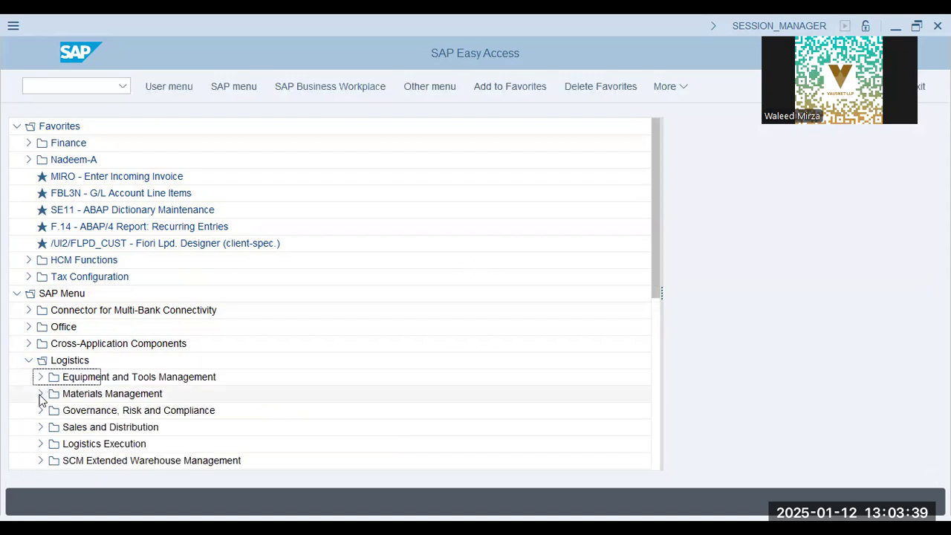
{"action": "left_click", "coordinate": [40, 394]}
{"action": "scroll", "coordinate": [60, 314], "scroll_direction": "down", "scroll_amount": 5}
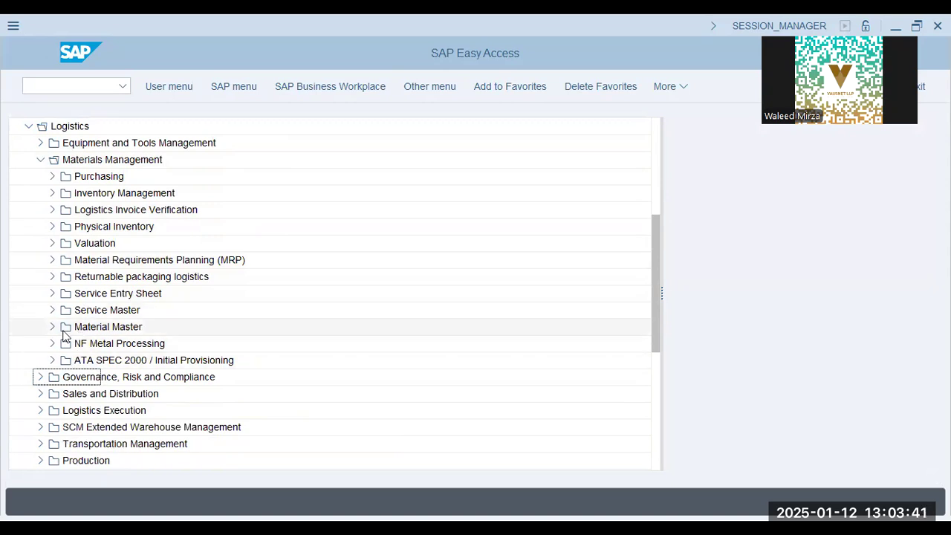
{"action": "left_click", "coordinate": [55, 329]}
{"action": "left_click", "coordinate": [65, 345]}
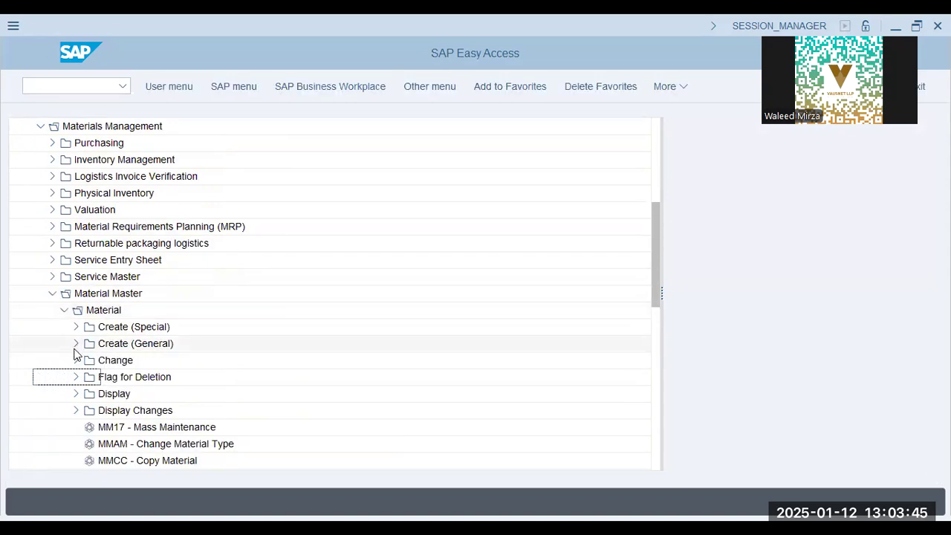
Open the general material creation transaction MM01 and enter material 100-100 with industry sector Mechanical engineering.
{"action": "left_click", "coordinate": [76, 345]}
{"action": "double_click", "coordinate": [141, 361]}
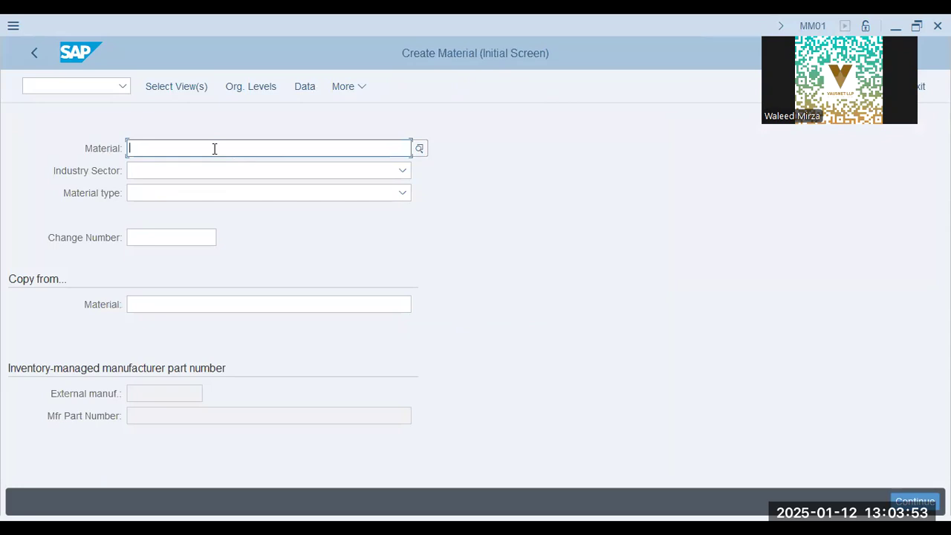
{"action": "type", "text": "100-100"}
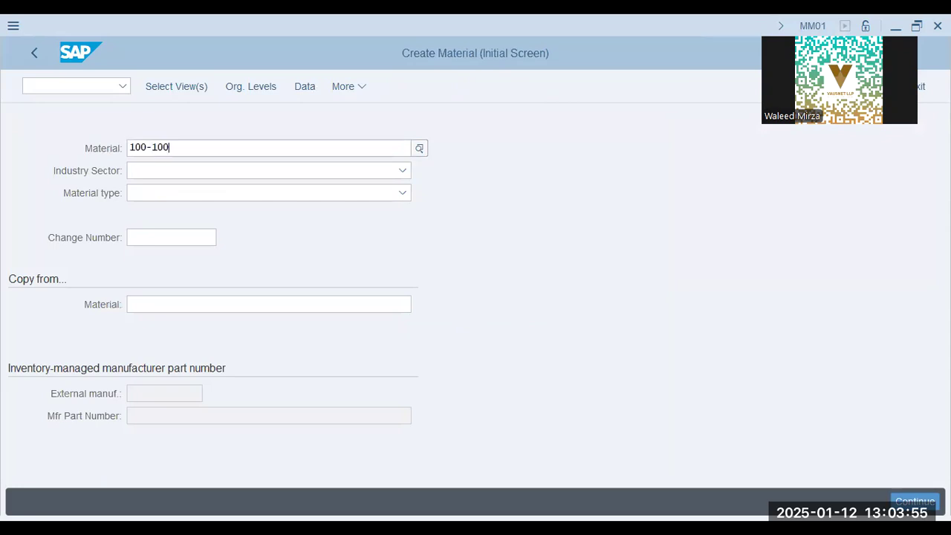
{"action": "key", "text": "Tab"}
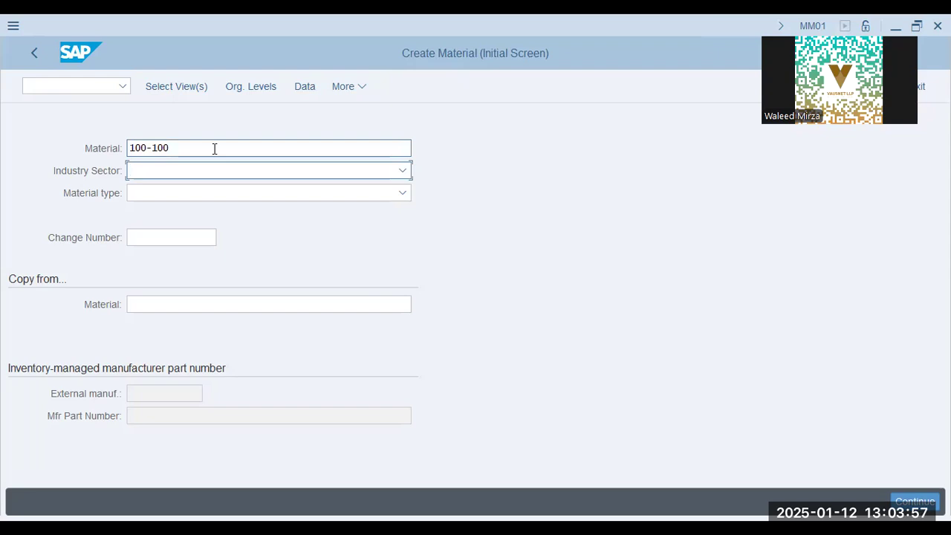
{"action": "key", "text": "m"}
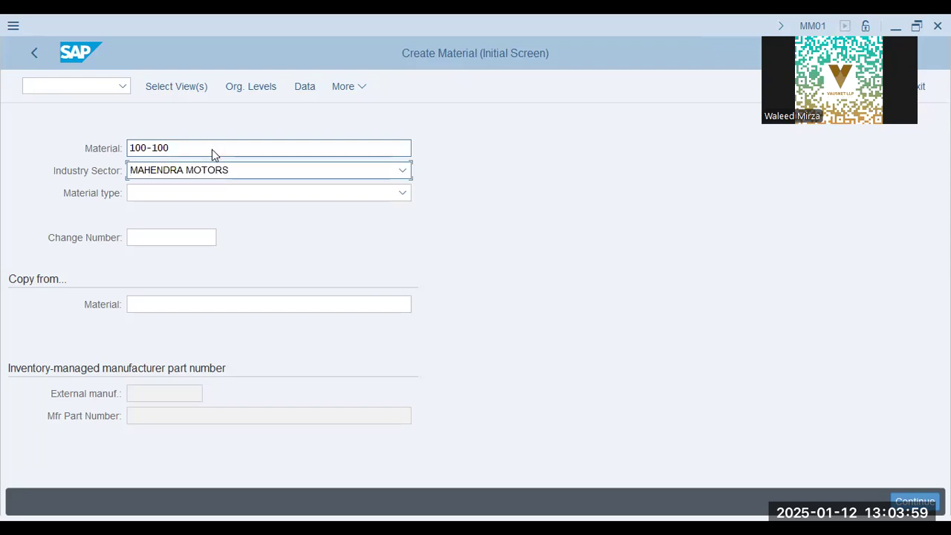
{"action": "left_click", "coordinate": [231, 170]}
{"action": "left_click", "coordinate": [240, 236]}
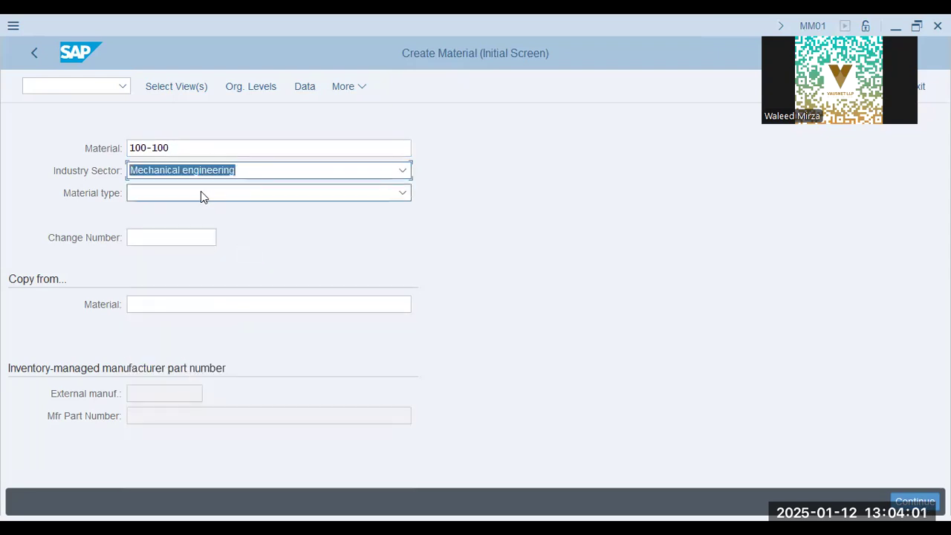
Set the material type to Raw materials (ROH-RAW) for material 100-100.
{"action": "left_click", "coordinate": [201, 191]}
{"action": "key", "text": "r"}
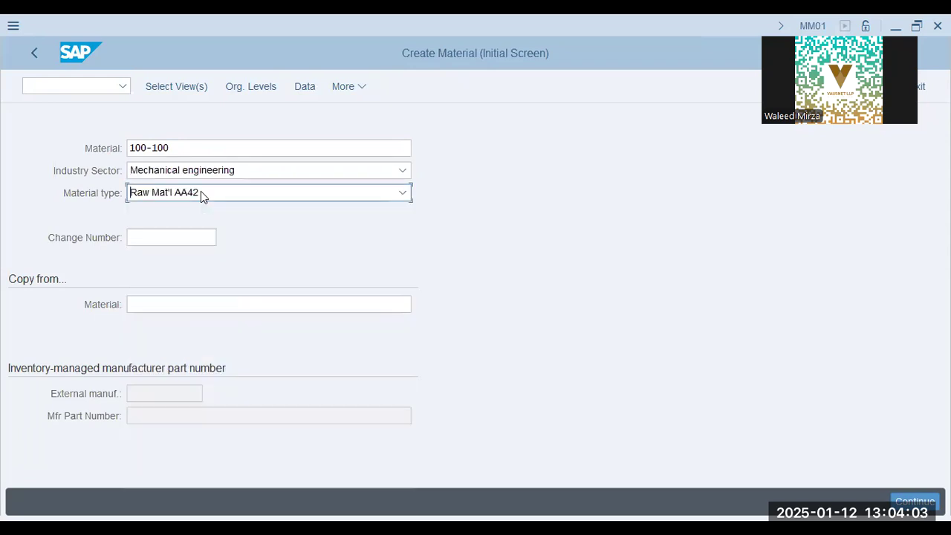
{"action": "left_click", "coordinate": [200, 191]}
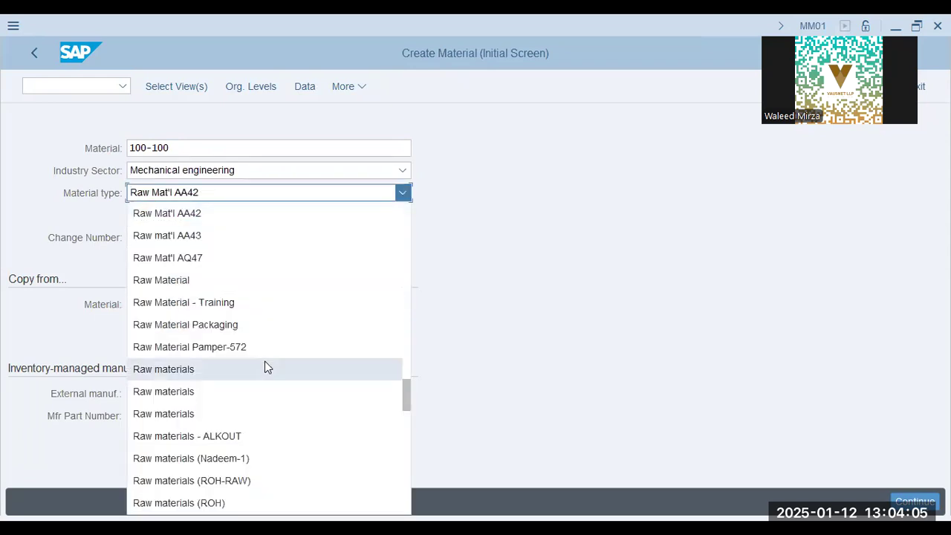
{"action": "left_click", "coordinate": [255, 481]}
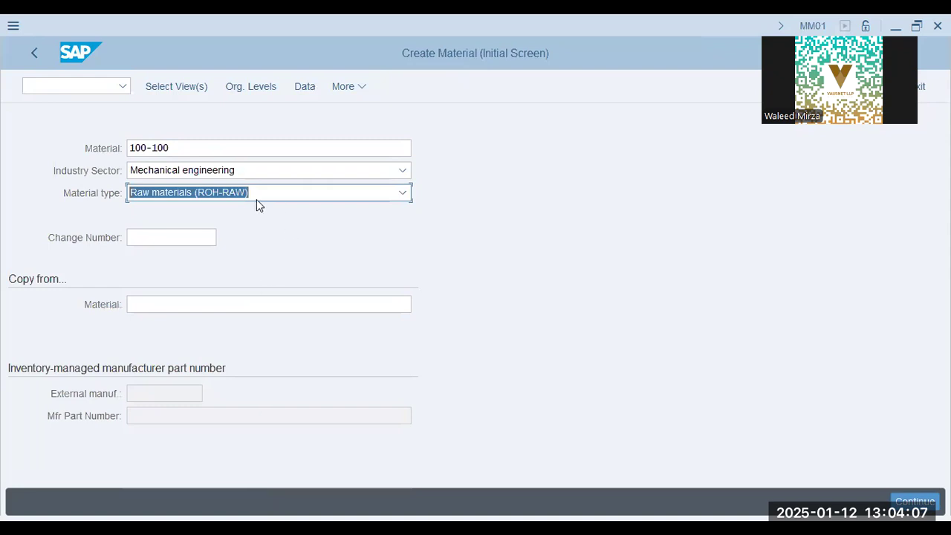
{"action": "left_click", "coordinate": [212, 145]}
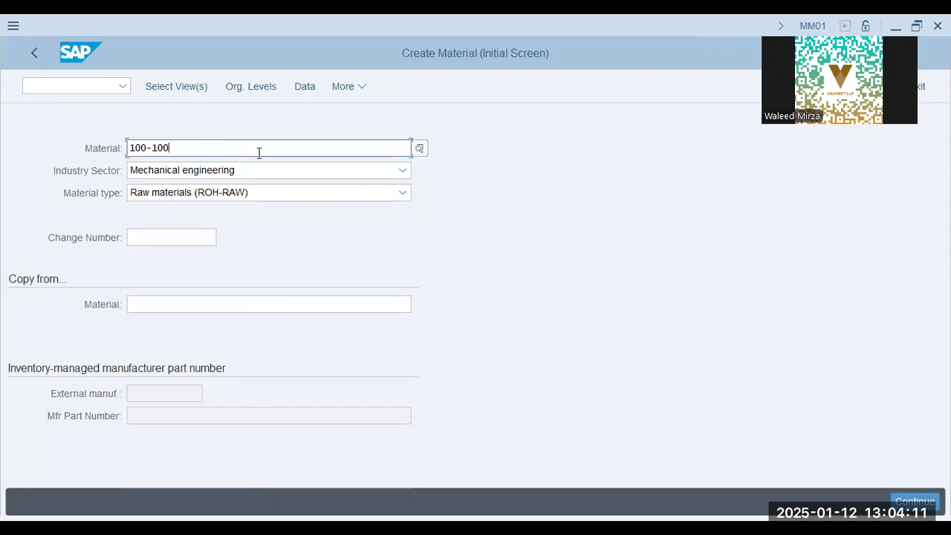
In the view selection, deselect Sales Org. Data 1 and 2 and MRP 1 to 4, and select Purchasing.
{"action": "left_click", "coordinate": [192, 84]}
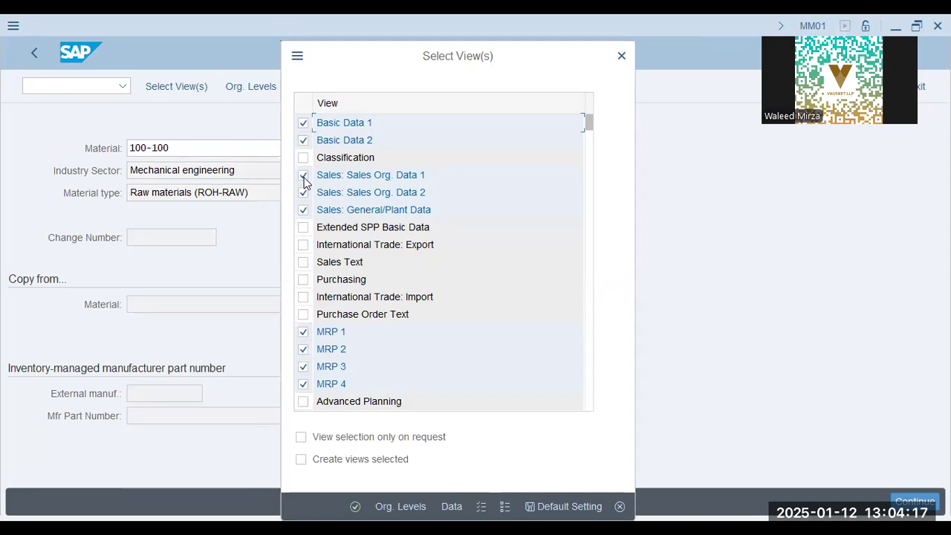
{"action": "left_click", "coordinate": [303, 175]}
{"action": "left_click", "coordinate": [304, 193]}
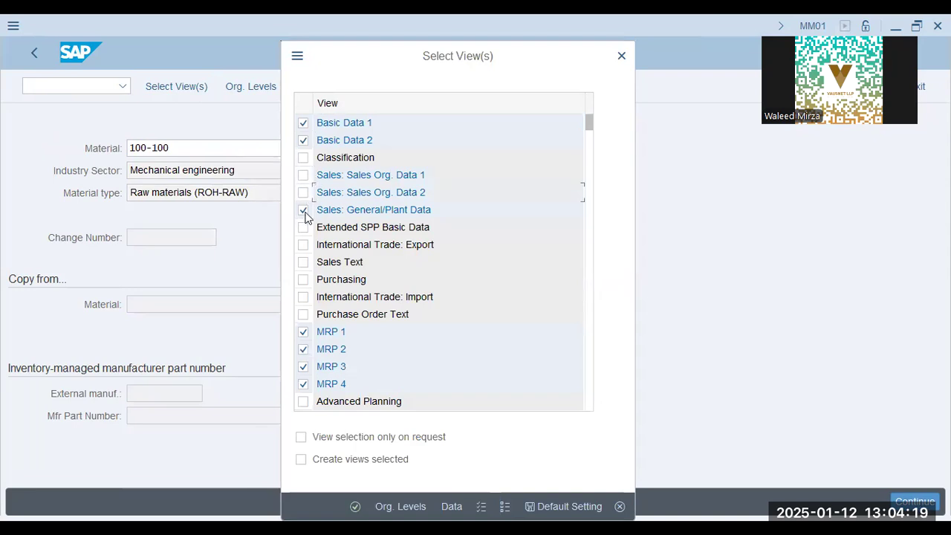
{"action": "left_click", "coordinate": [303, 279]}
{"action": "left_click", "coordinate": [303, 332]}
{"action": "left_click", "coordinate": [303, 350]}
{"action": "left_click", "coordinate": [303, 366]}
{"action": "left_click", "coordinate": [303, 384]}
Deselect the Work Scheduling view and proceed to the organizational levels.
{"action": "scroll", "coordinate": [366, 331], "scroll_direction": "down", "scroll_amount": 1}
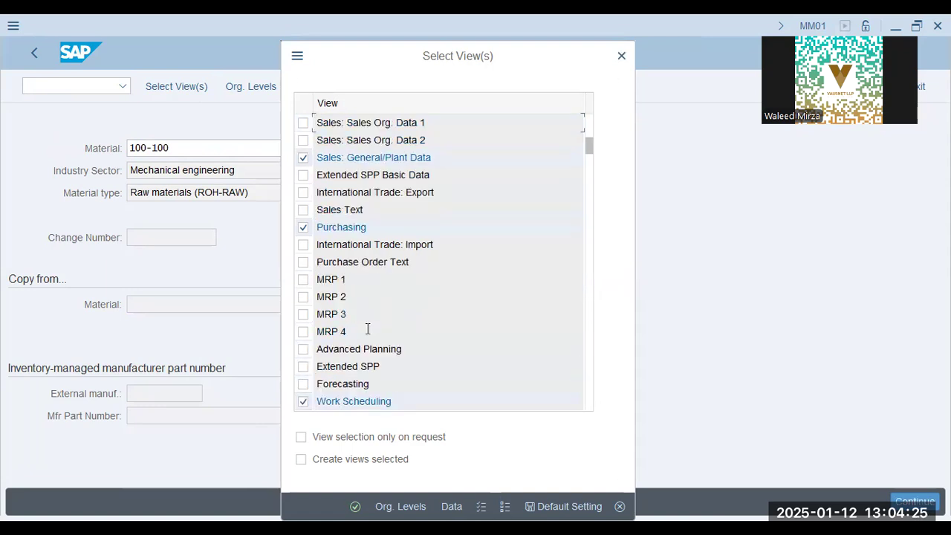
{"action": "scroll", "coordinate": [367, 331], "scroll_direction": "down", "scroll_amount": 1}
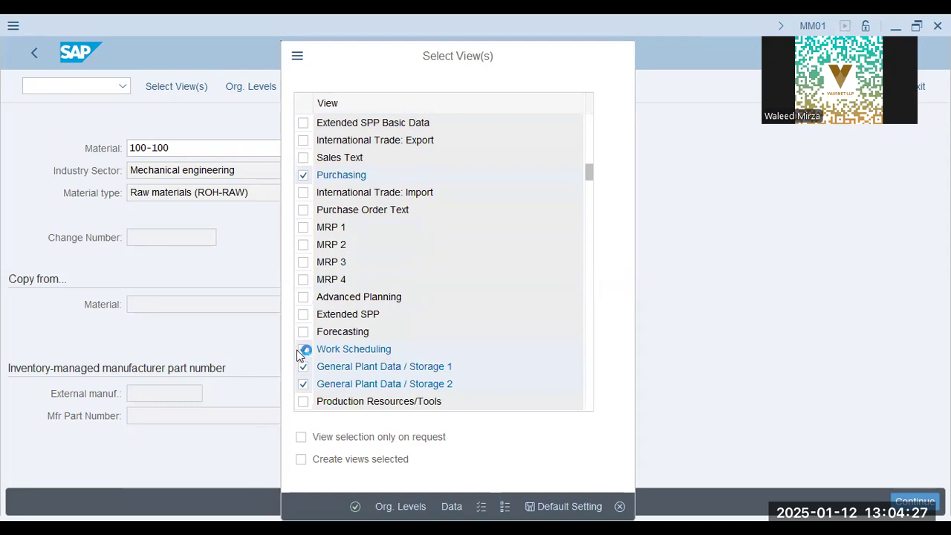
{"action": "scroll", "coordinate": [307, 356], "scroll_direction": "down", "scroll_amount": 1}
{"action": "left_click", "coordinate": [304, 296]}
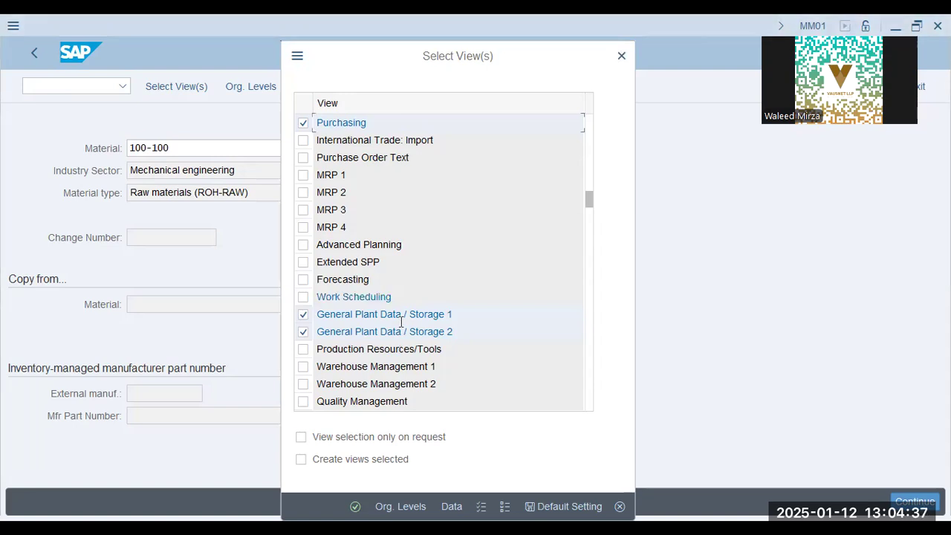
{"action": "scroll", "coordinate": [401, 334], "scroll_direction": "down", "scroll_amount": 1}
{"action": "scroll", "coordinate": [401, 319], "scroll_direction": "down", "scroll_amount": 1}
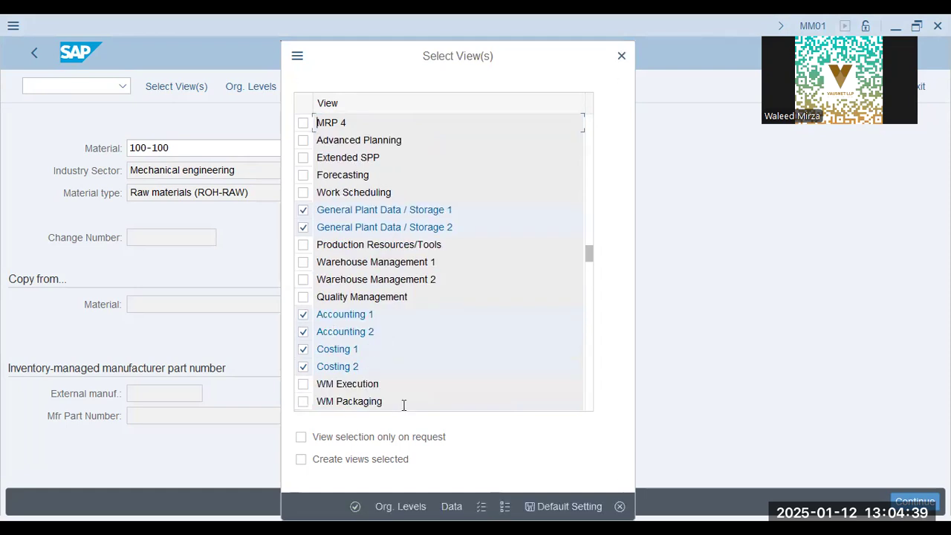
{"action": "left_click", "coordinate": [384, 506]}
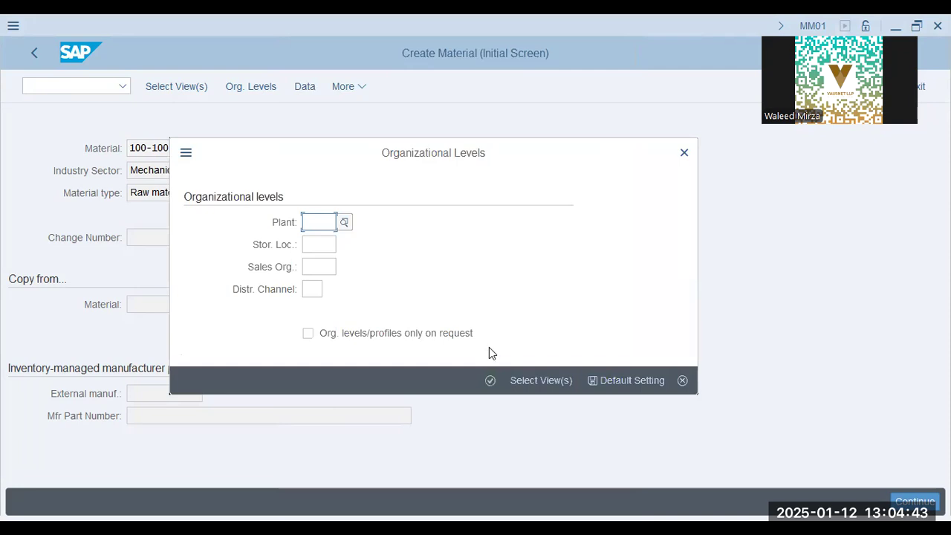
Enter plant SDQT and pick the SFIN storage location of plant SFIN from the possible entries.
{"action": "type", "text": "sdqt"}
{"action": "key", "text": "Tab"}
{"action": "left_click", "coordinate": [344, 246]}
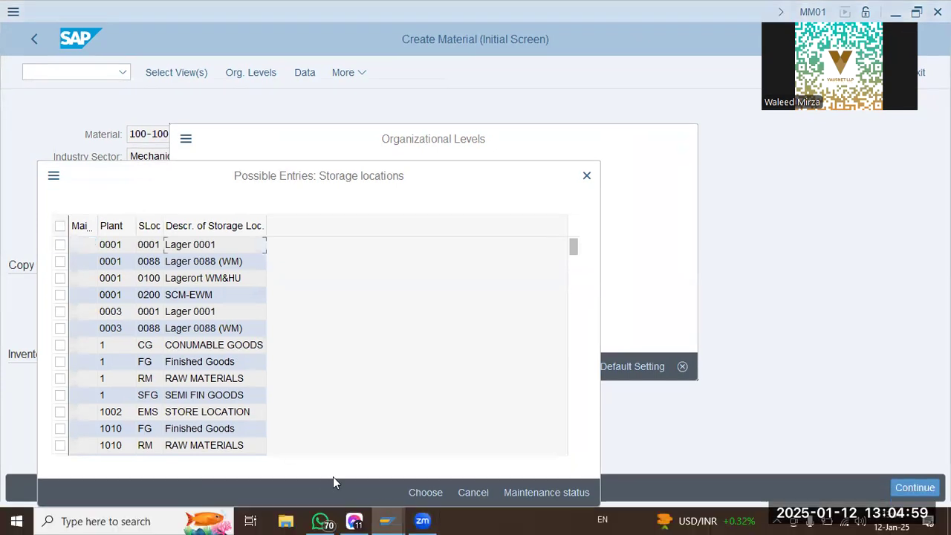
{"action": "scroll", "coordinate": [123, 376], "scroll_direction": "down", "scroll_amount": 3}
{"action": "scroll", "coordinate": [122, 362], "scroll_direction": "down", "scroll_amount": 20}
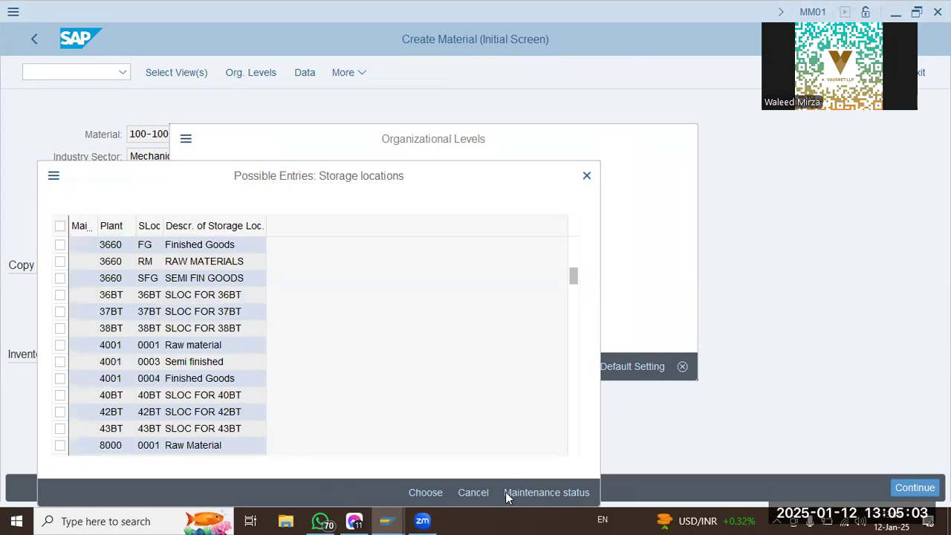
{"action": "scroll", "coordinate": [190, 383], "scroll_direction": "down", "scroll_amount": 10}
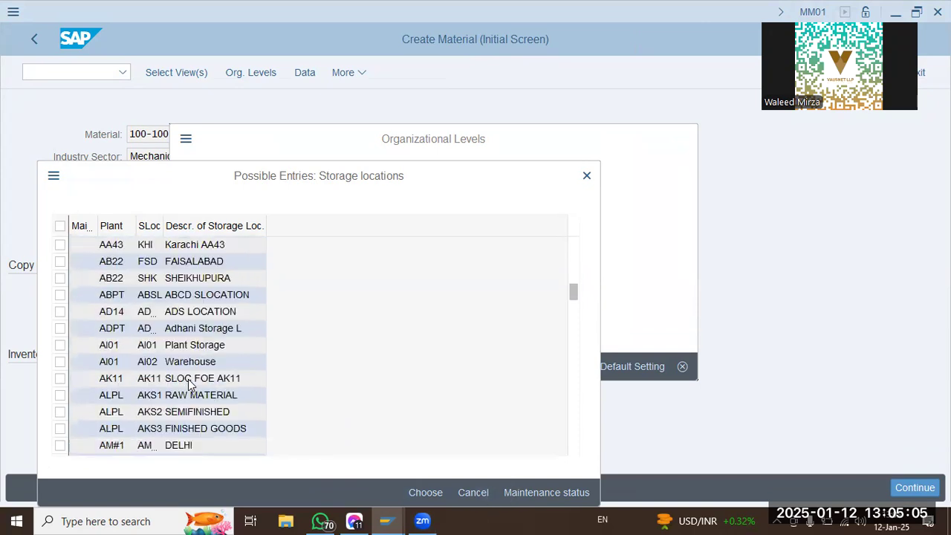
{"action": "scroll", "coordinate": [188, 381], "scroll_direction": "down", "scroll_amount": 10}
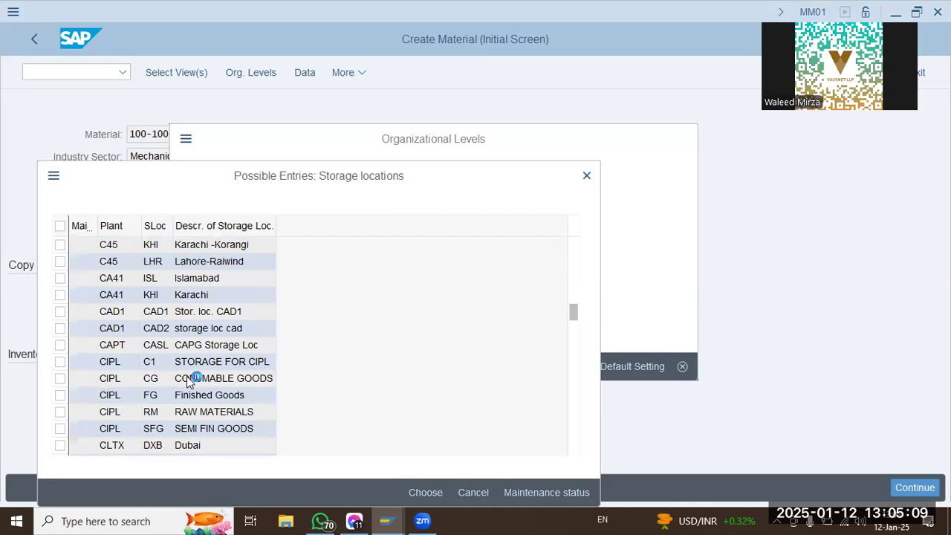
{"action": "scroll", "coordinate": [188, 379], "scroll_direction": "down", "scroll_amount": 15}
{"action": "scroll", "coordinate": [186, 379], "scroll_direction": "down", "scroll_amount": 2}
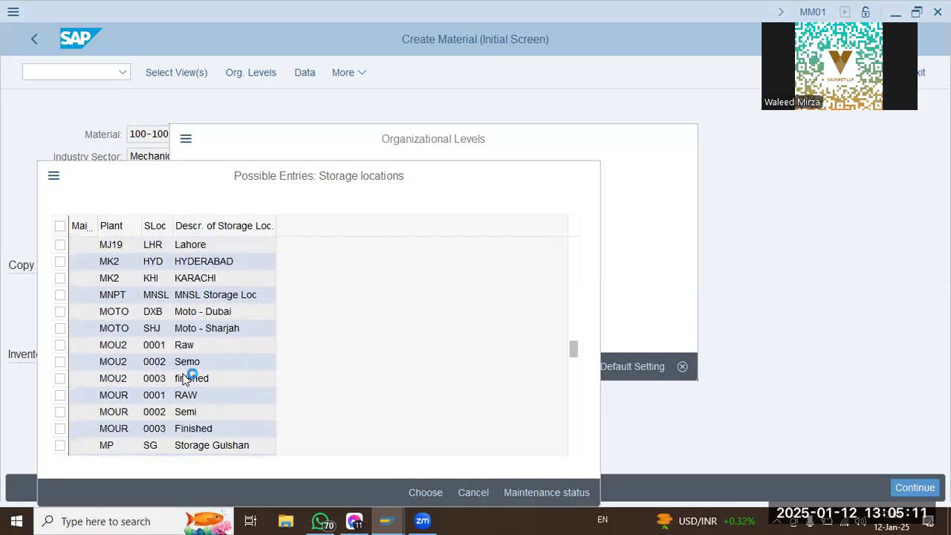
{"action": "scroll", "coordinate": [181, 379], "scroll_direction": "down", "scroll_amount": 20}
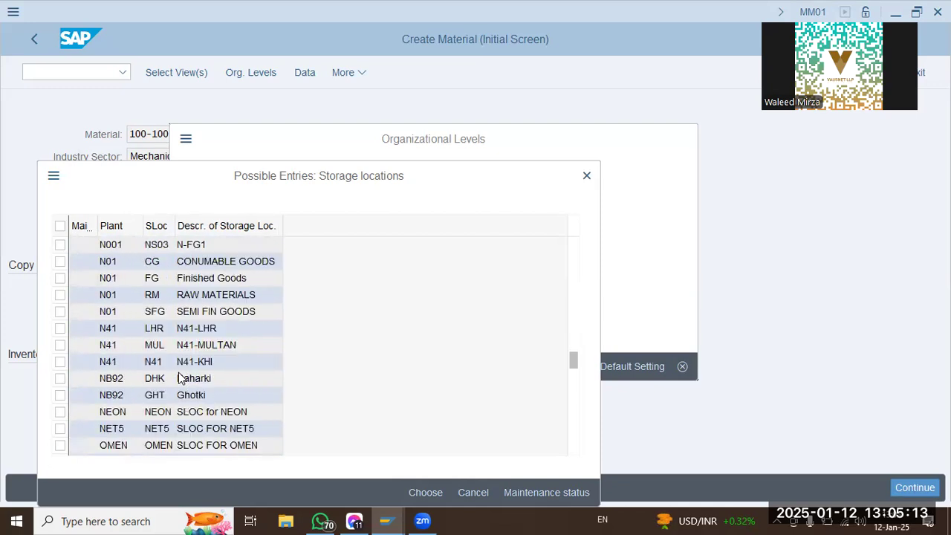
{"action": "left_click", "coordinate": [178, 379]}
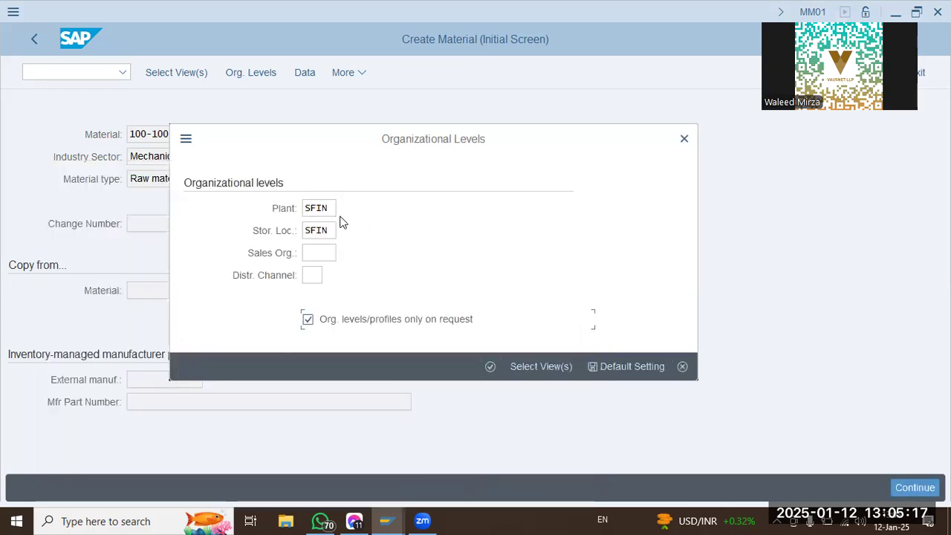
Set the plant to SDQT and choose its storage location SHJ (SDQT - Sharjah) from the possible entries.
{"action": "left_click_drag", "start_coordinate": [331, 209], "coordinate": [299, 216]}
{"action": "type", "text": "sdqt"}
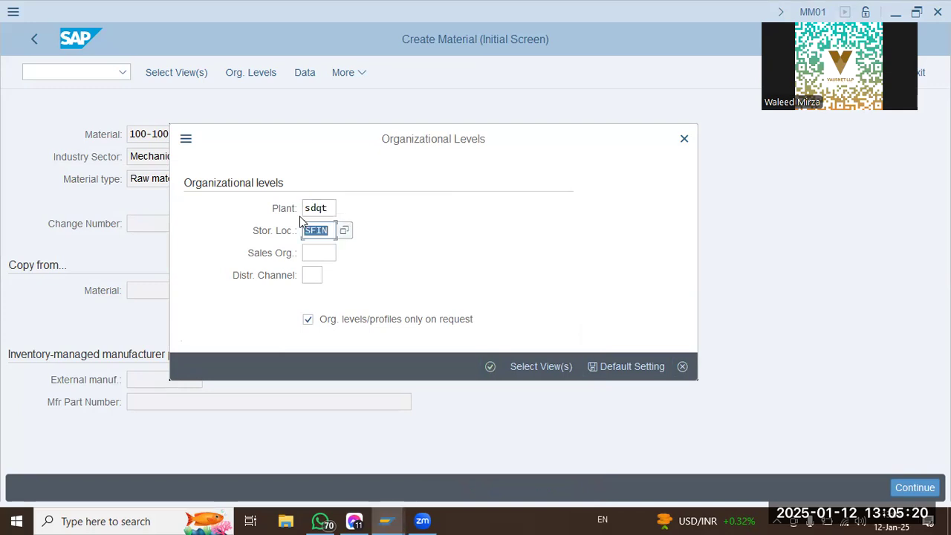
{"action": "key", "text": "BackSpace"}
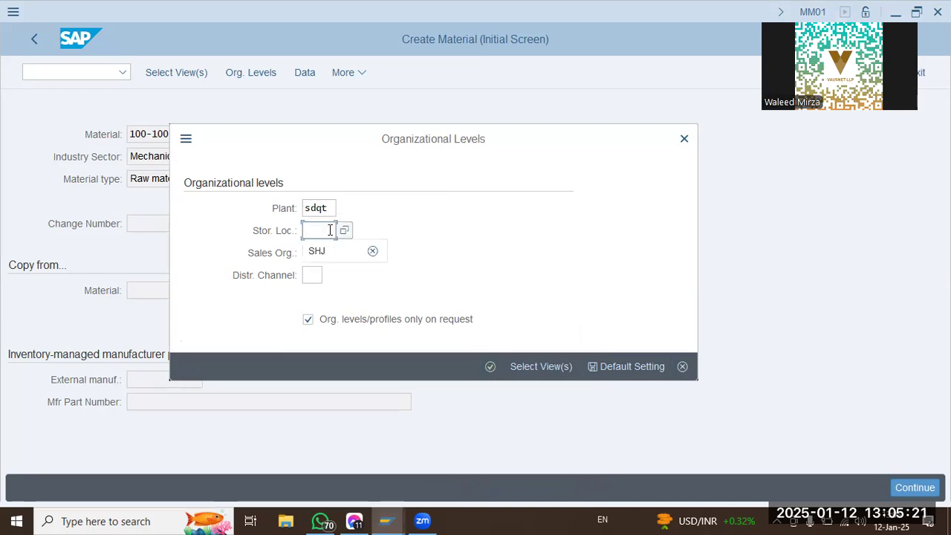
{"action": "left_click", "coordinate": [346, 231]}
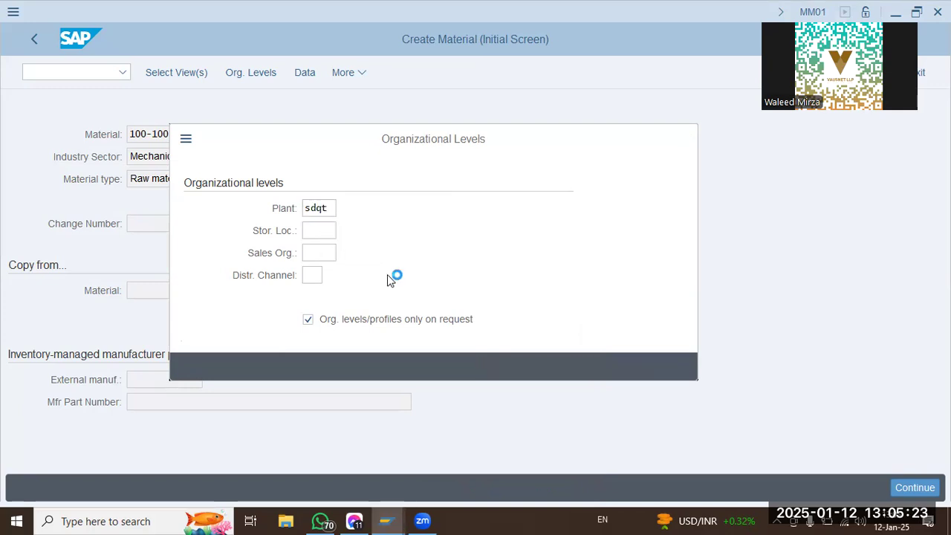
{"action": "left_click_drag", "start_coordinate": [574, 245], "coordinate": [563, 408]}
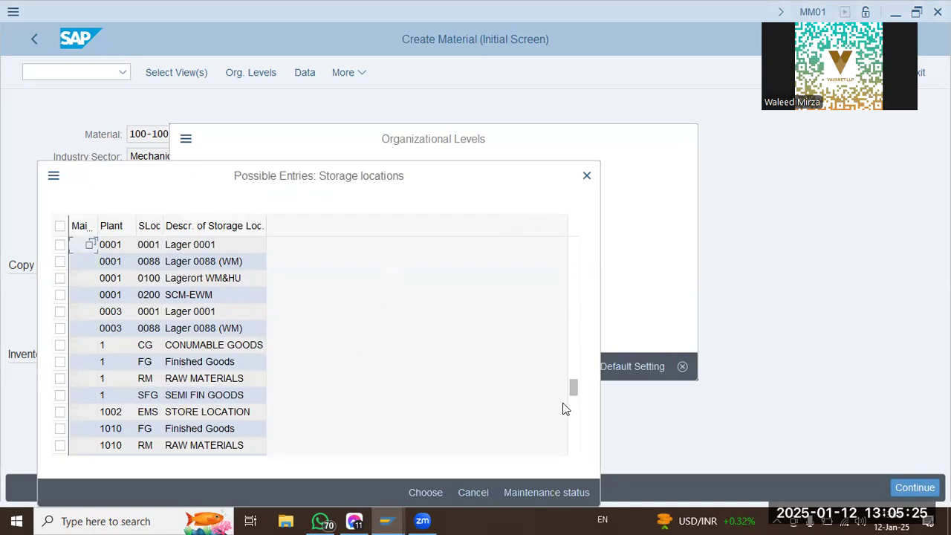
{"action": "scroll", "coordinate": [156, 328], "scroll_direction": "up", "scroll_amount": 5}
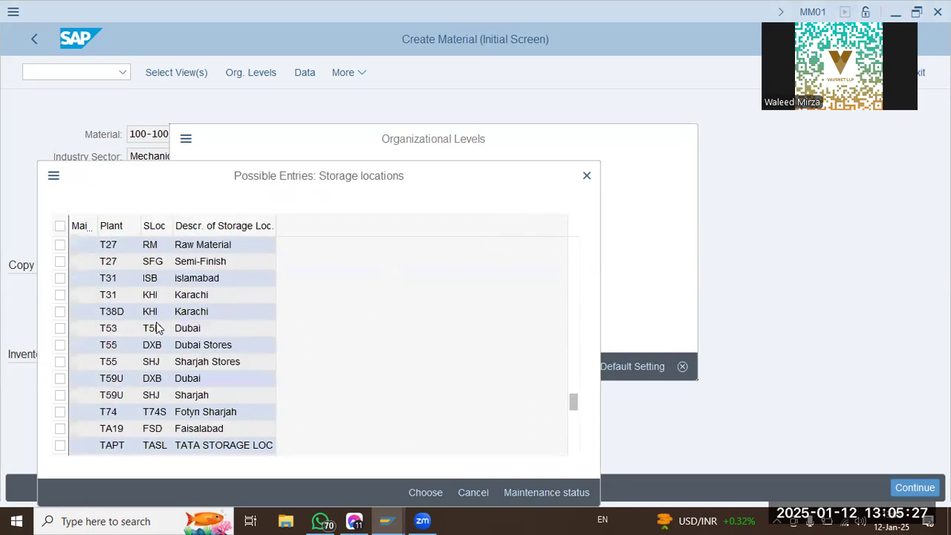
{"action": "scroll", "coordinate": [156, 328], "scroll_direction": "up", "scroll_amount": 10}
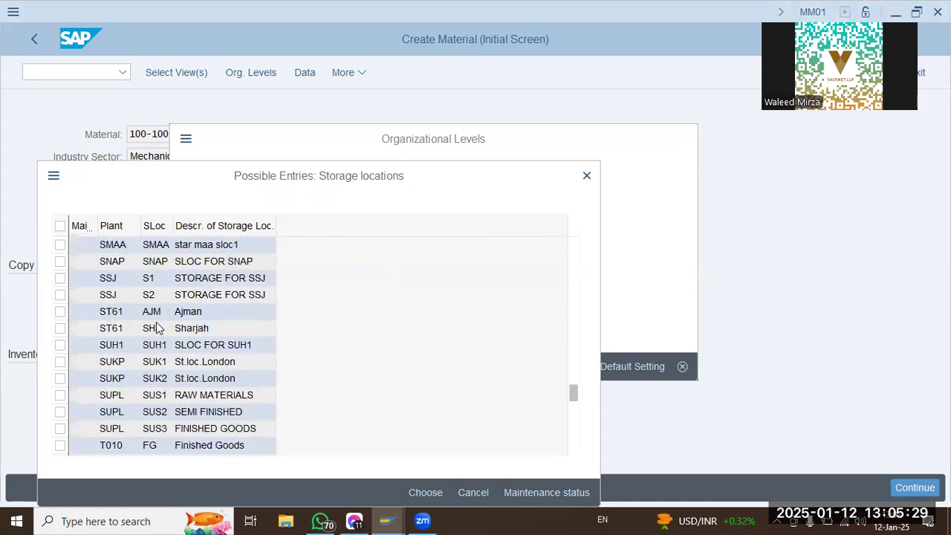
{"action": "scroll", "coordinate": [157, 327], "scroll_direction": "up", "scroll_amount": 2}
{"action": "scroll", "coordinate": [156, 328], "scroll_direction": "up", "scroll_amount": 1}
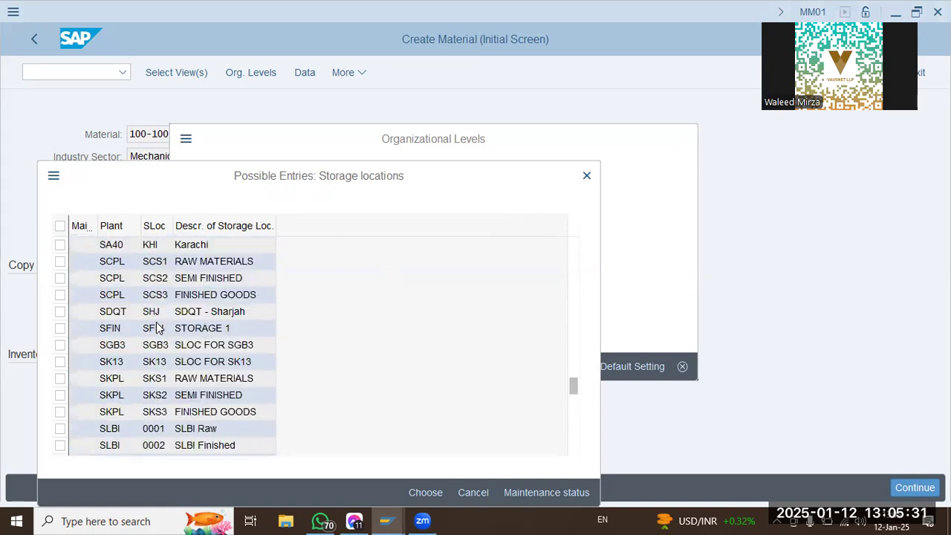
{"action": "left_click", "coordinate": [222, 311]}
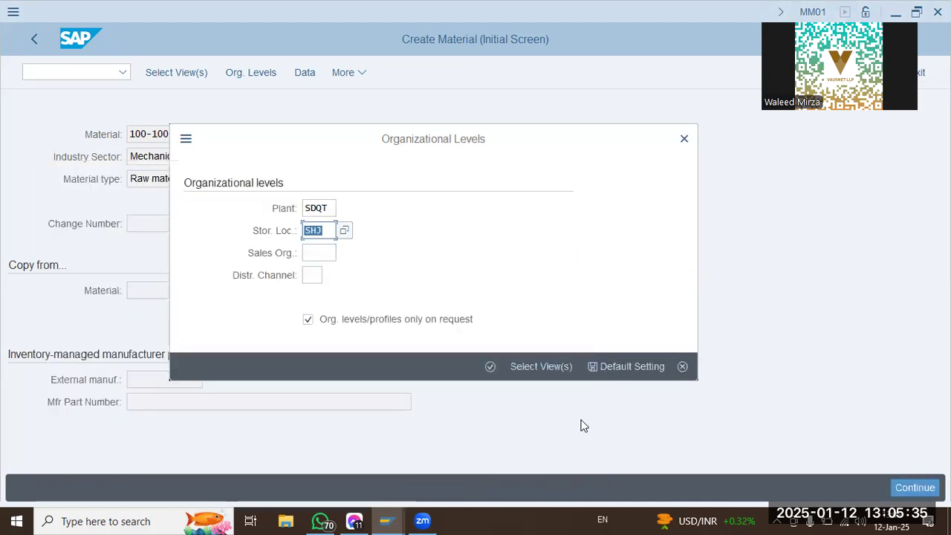
Confirm the organizational levels and examine the text of the message about the company code.
{"action": "left_click", "coordinate": [487, 234]}
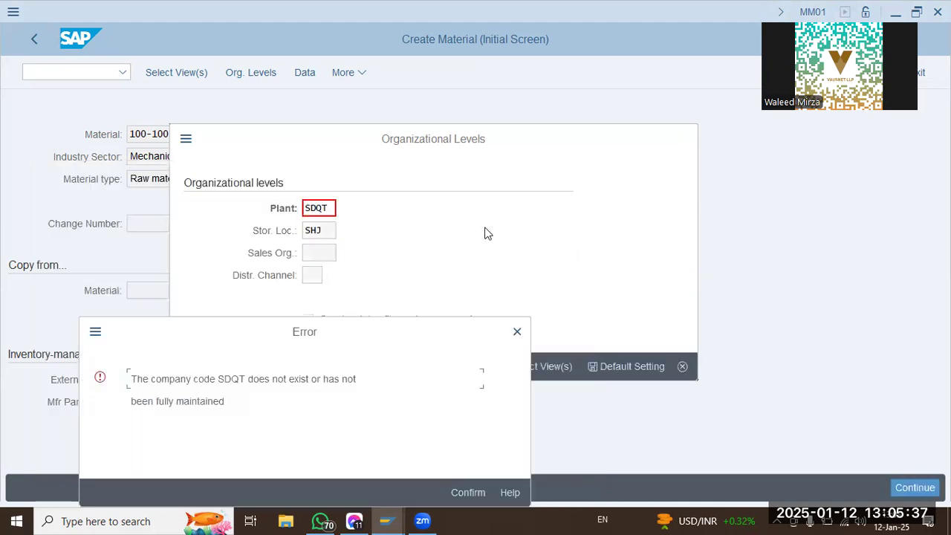
{"action": "left_click_drag", "start_coordinate": [208, 381], "coordinate": [346, 387]}
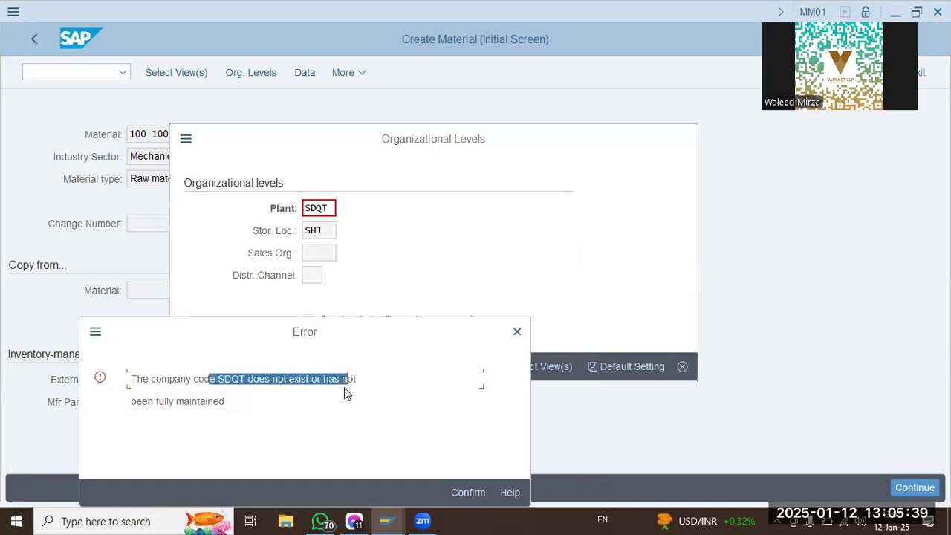
{"action": "left_click_drag", "start_coordinate": [176, 401], "coordinate": [325, 399]}
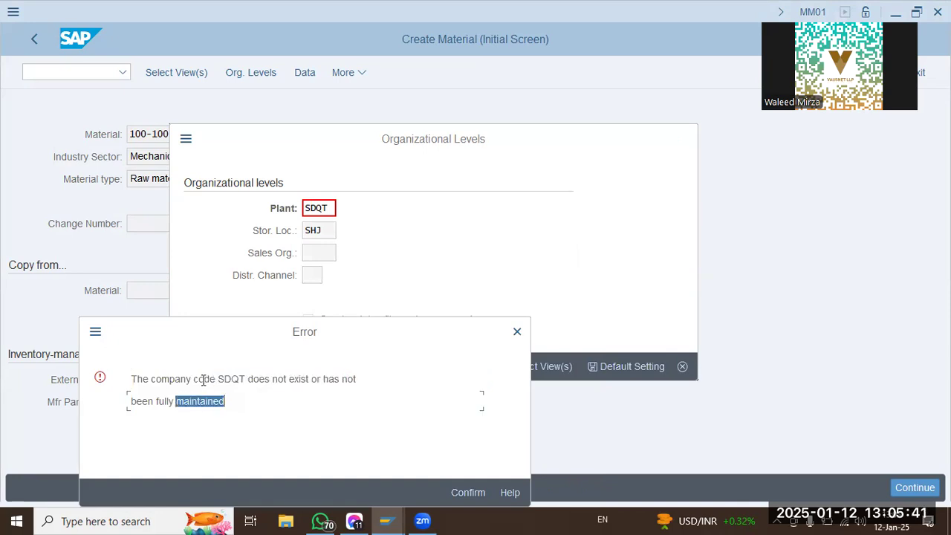
{"action": "left_click_drag", "start_coordinate": [202, 379], "coordinate": [430, 385]}
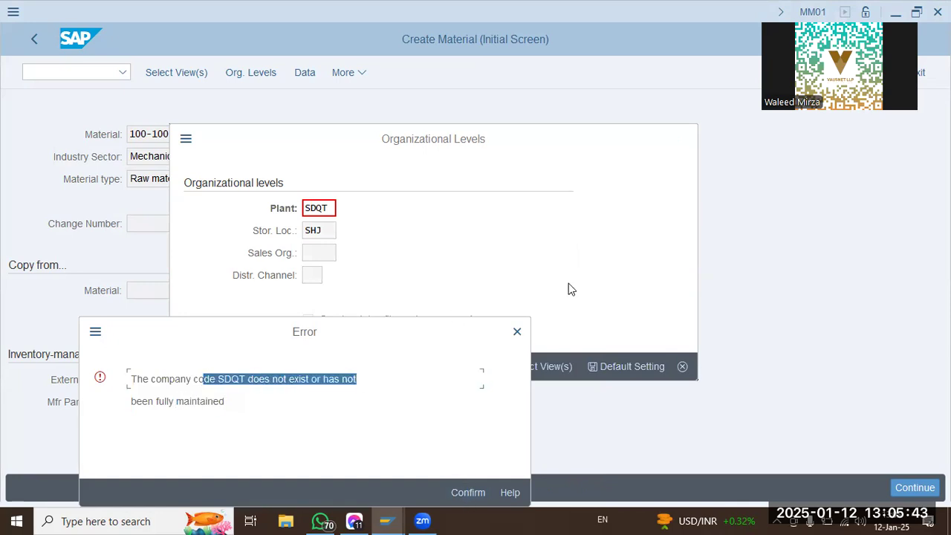
Dismiss the company code message, close the organizational levels dialog and switch to transaction SPRO.
{"action": "left_click", "coordinate": [518, 333]}
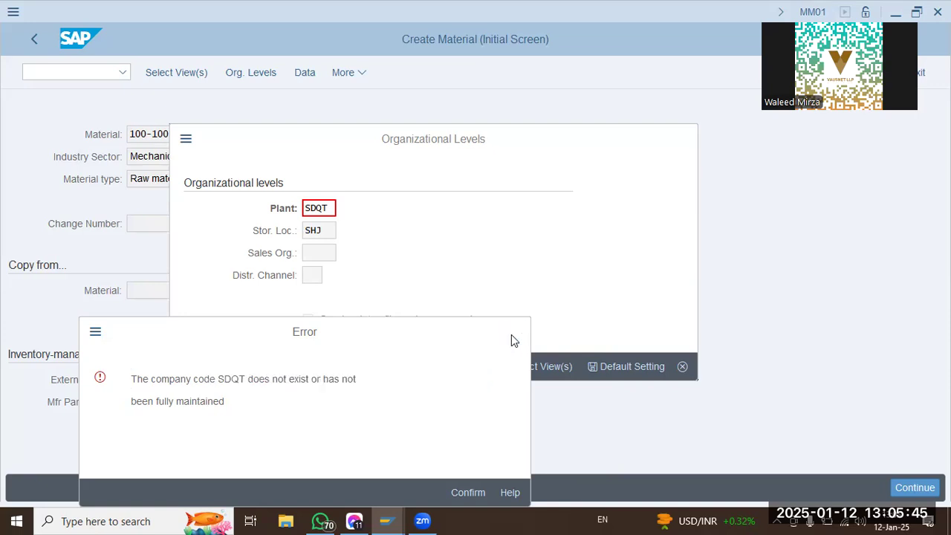
{"action": "left_click", "coordinate": [491, 367]}
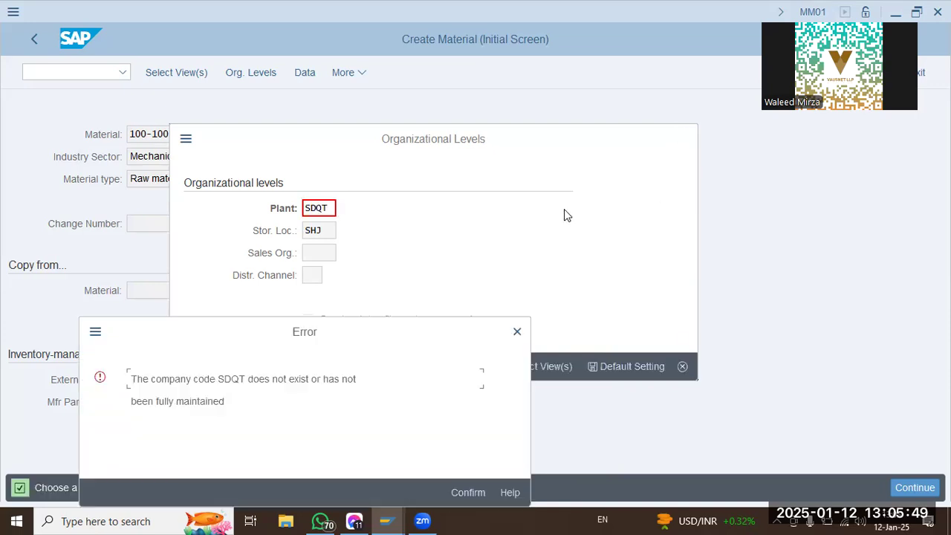
{"action": "left_click", "coordinate": [477, 493]}
{"action": "left_click", "coordinate": [683, 138]}
{"action": "left_click", "coordinate": [91, 73]}
{"action": "type", "text": "/n spr"}
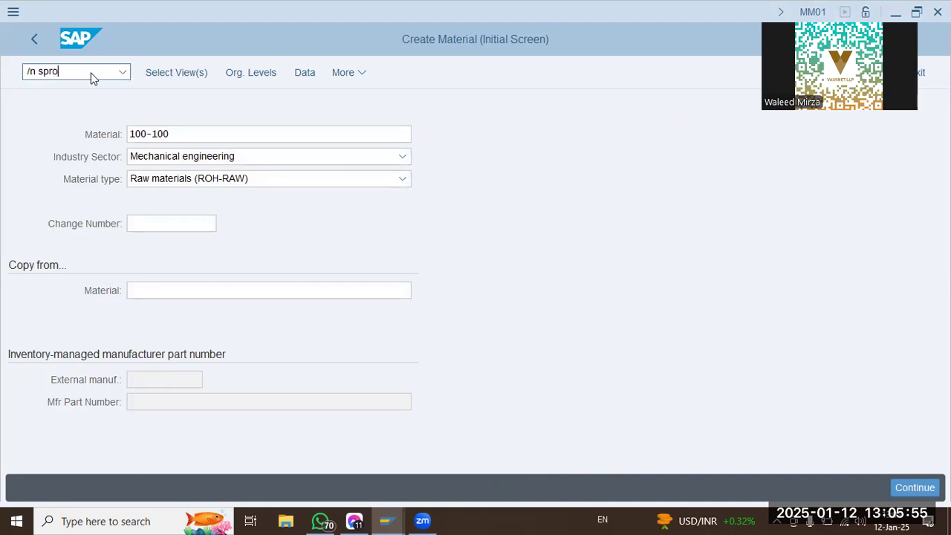
{"action": "type", "text": "o"}
{"action": "key", "text": "Return"}
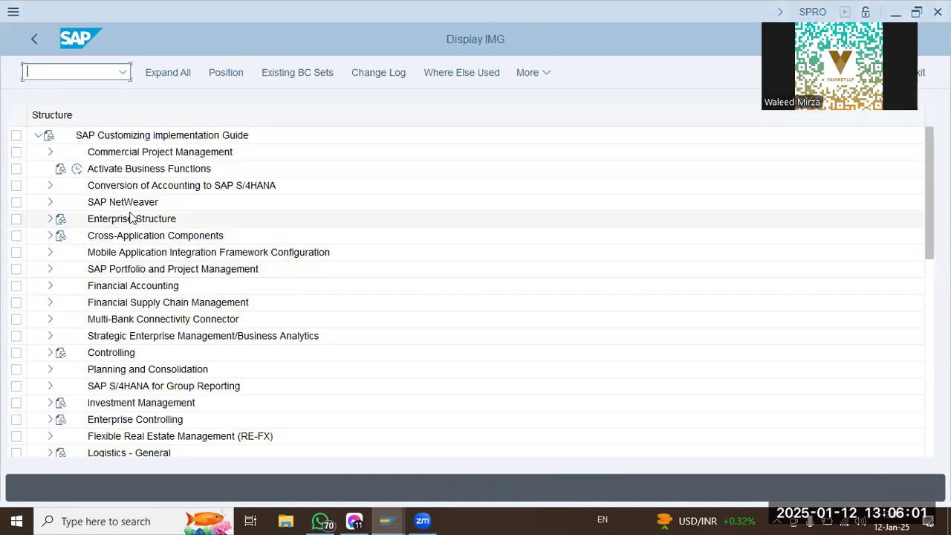
Open the Edit Company Code Data activity from the IMG's Enterprise Structure definitions for Financial Accounting.
{"action": "left_click", "coordinate": [130, 218]}
{"action": "left_click", "coordinate": [50, 219]}
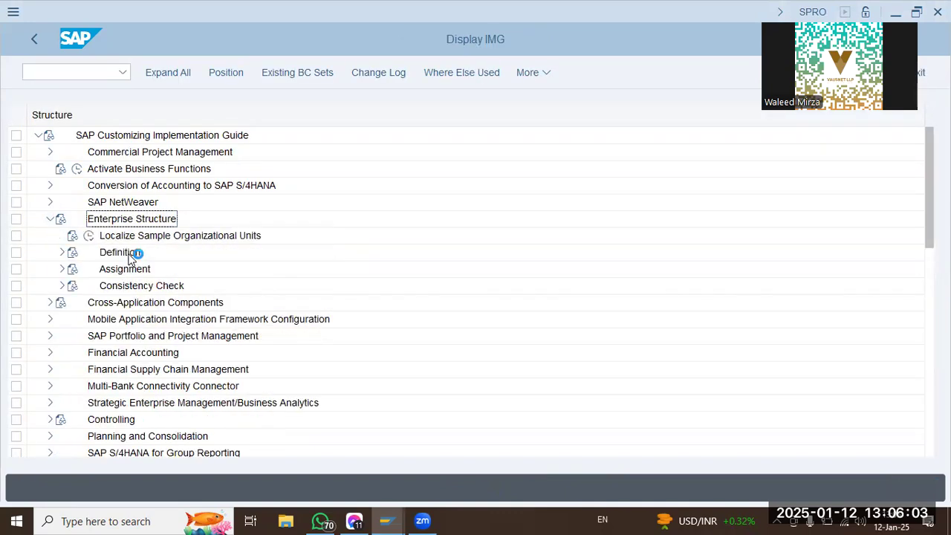
{"action": "left_click", "coordinate": [63, 252]}
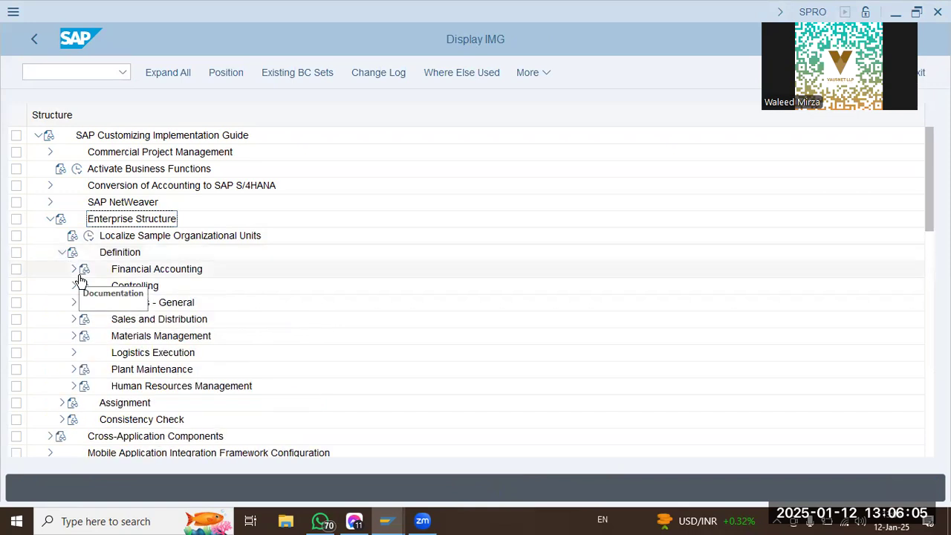
{"action": "left_click", "coordinate": [74, 270]}
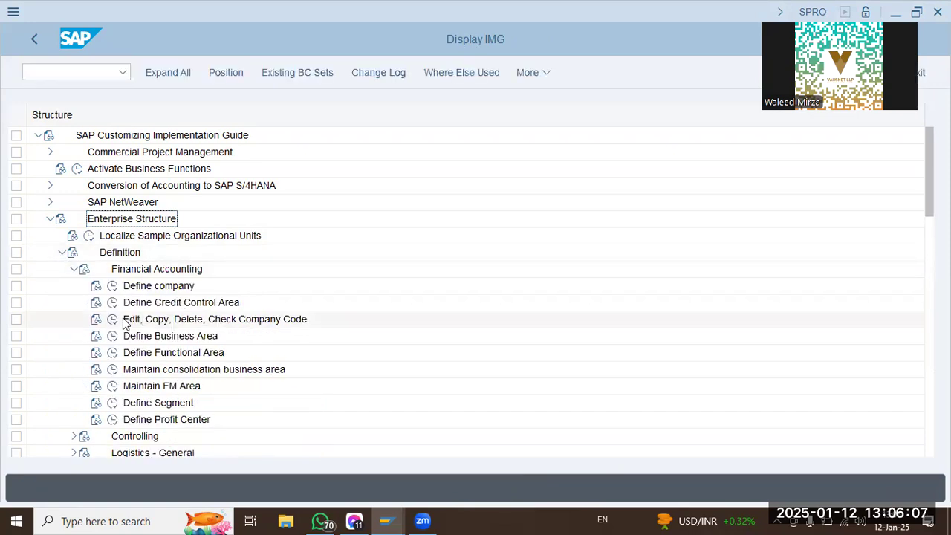
{"action": "left_click", "coordinate": [113, 321]}
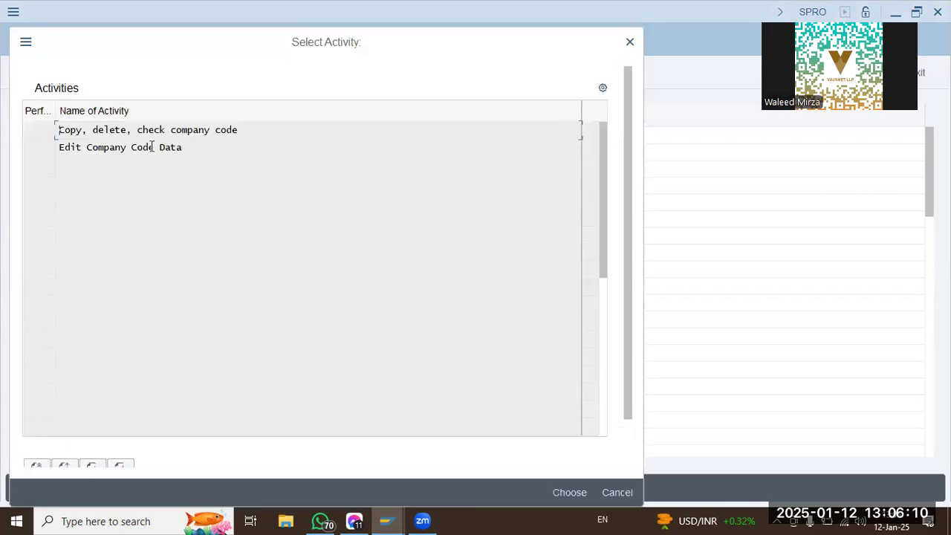
{"action": "left_click", "coordinate": [152, 147]}
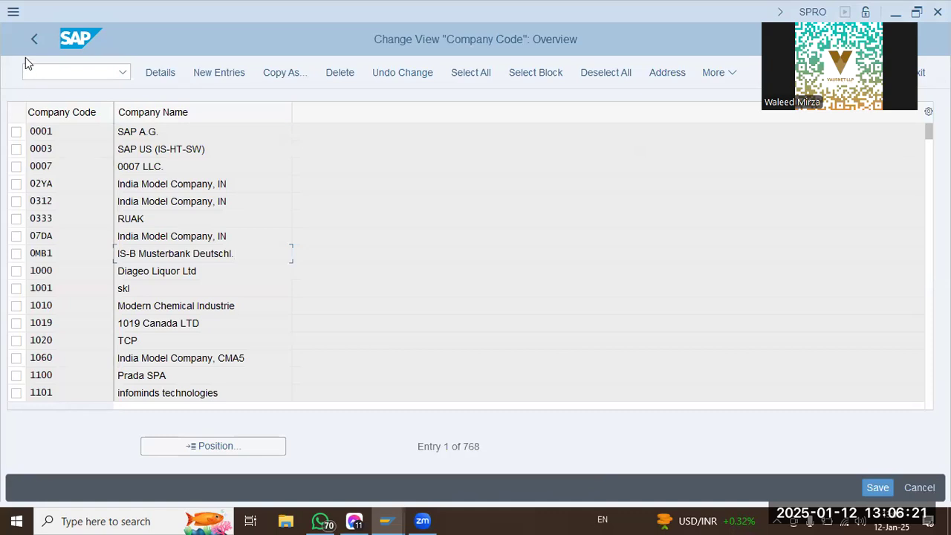
Look up company code SDQT in the company code overview, then return to the IMG structure.
{"action": "left_click", "coordinate": [202, 451]}
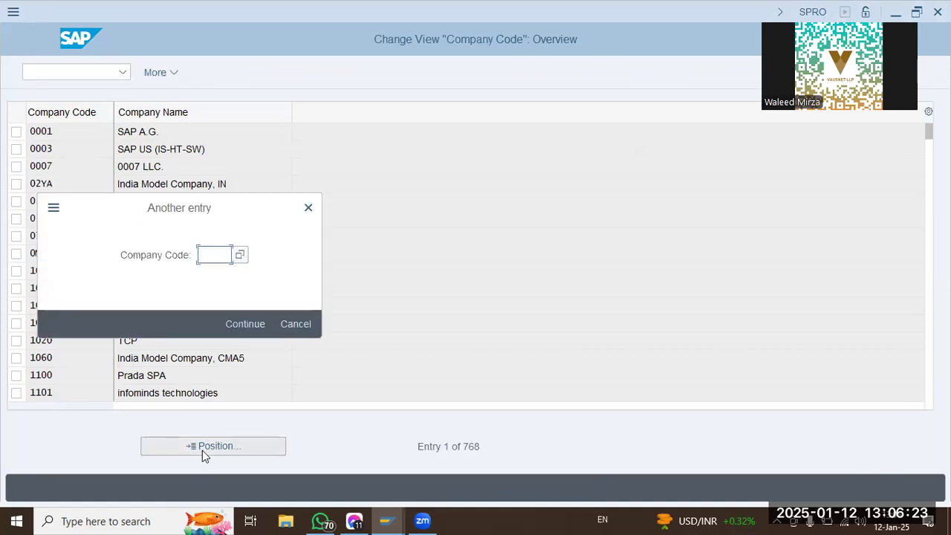
{"action": "type", "text": "sdqt"}
{"action": "key", "text": "Return"}
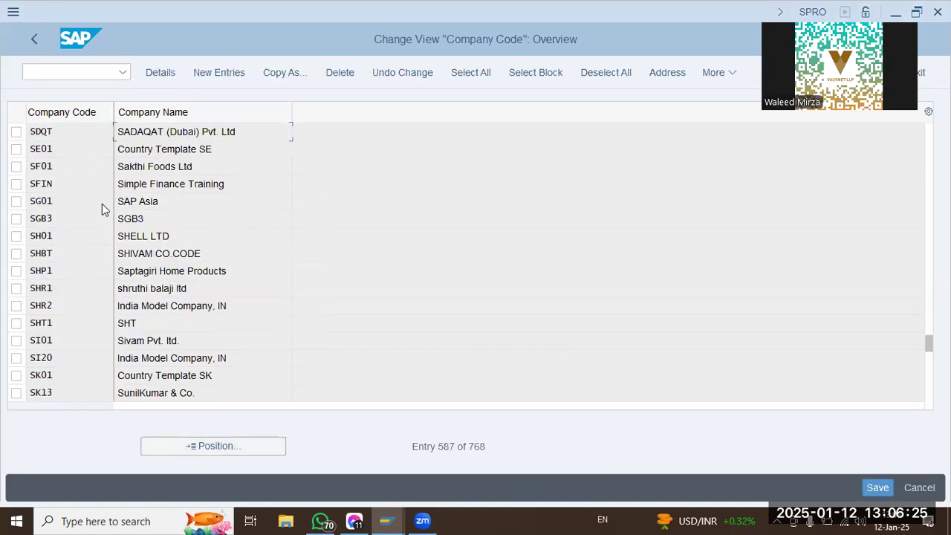
{"action": "left_click", "coordinate": [40, 48]}
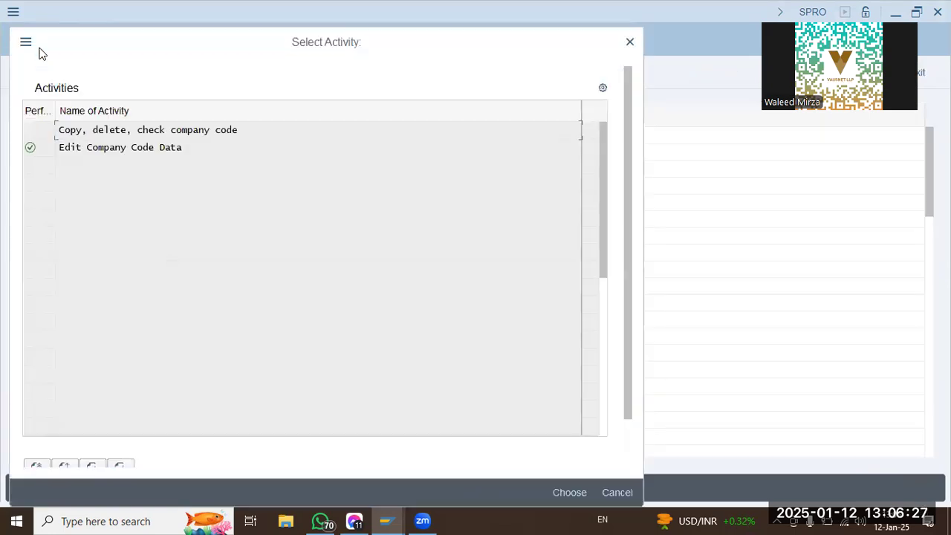
{"action": "key", "text": "Escape"}
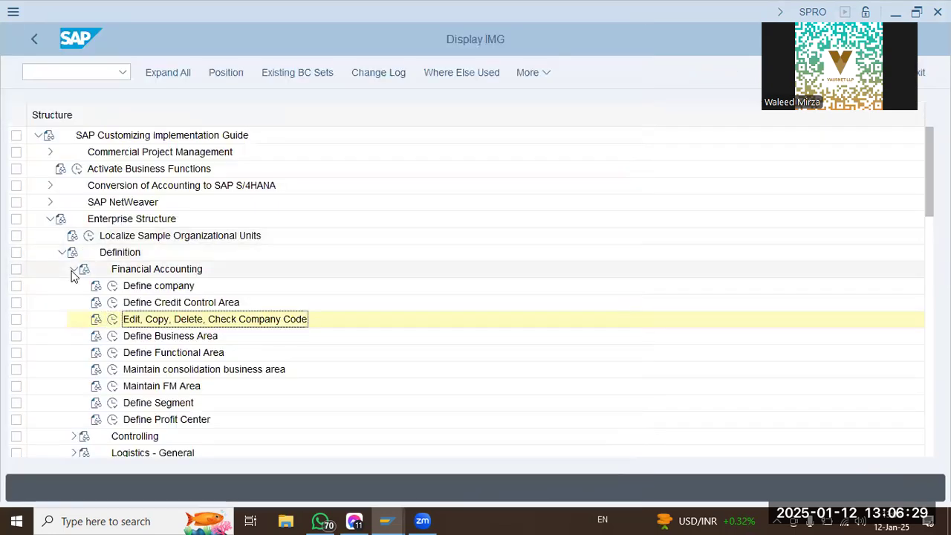
Collapse the Definition branch and open Assign plant to company code from the Logistics - General assignments.
{"action": "left_click", "coordinate": [74, 269]}
{"action": "left_click", "coordinate": [63, 254]}
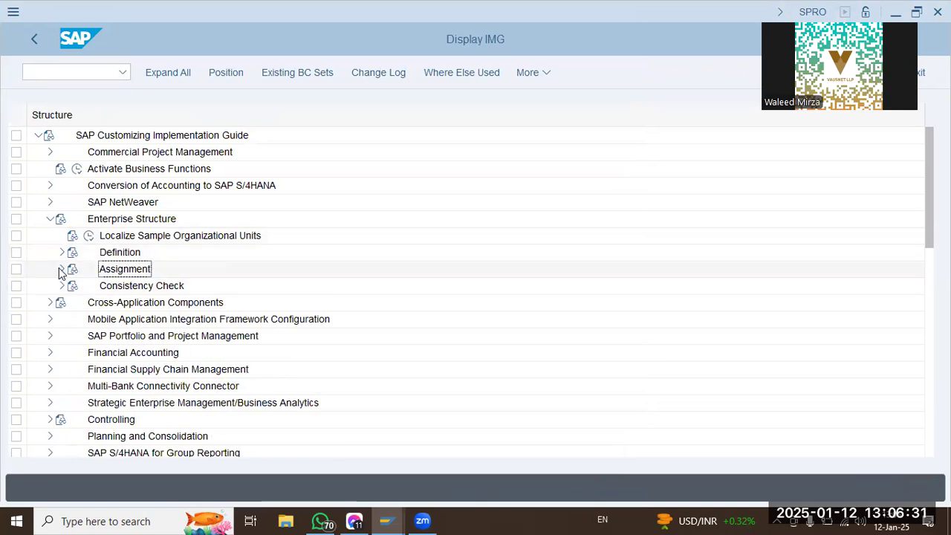
{"action": "left_click", "coordinate": [62, 270]}
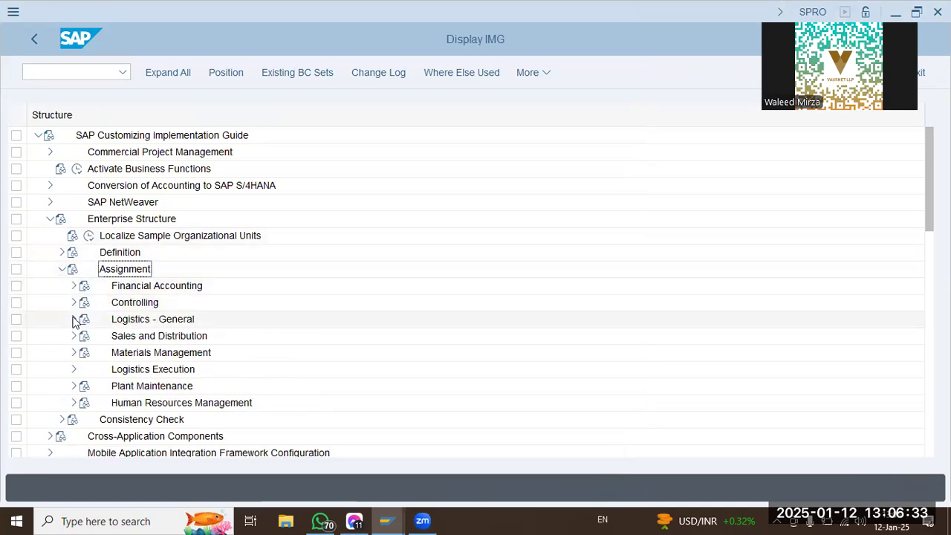
{"action": "left_click", "coordinate": [74, 318]}
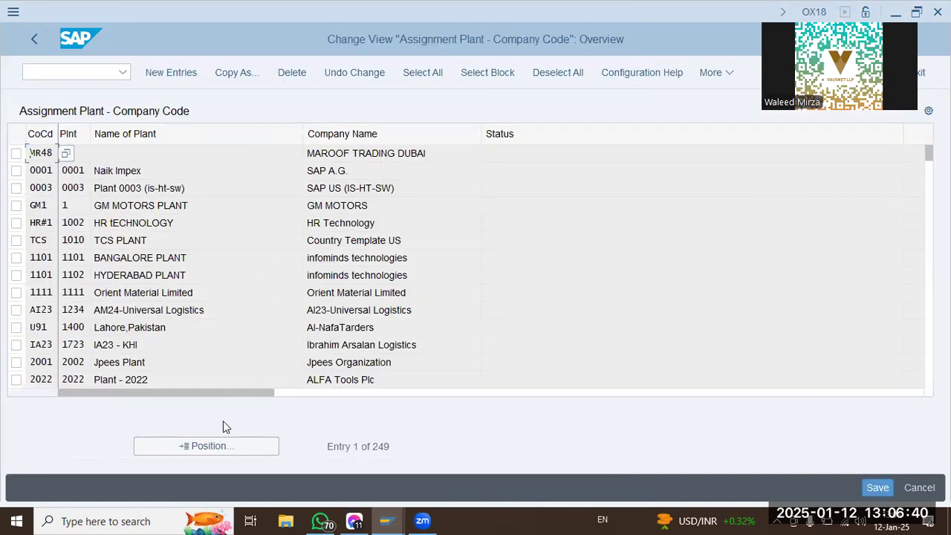
Position the plant assignment list at SDQT, check its company assignment and return to the IMG structure.
{"action": "left_click", "coordinate": [222, 446]}
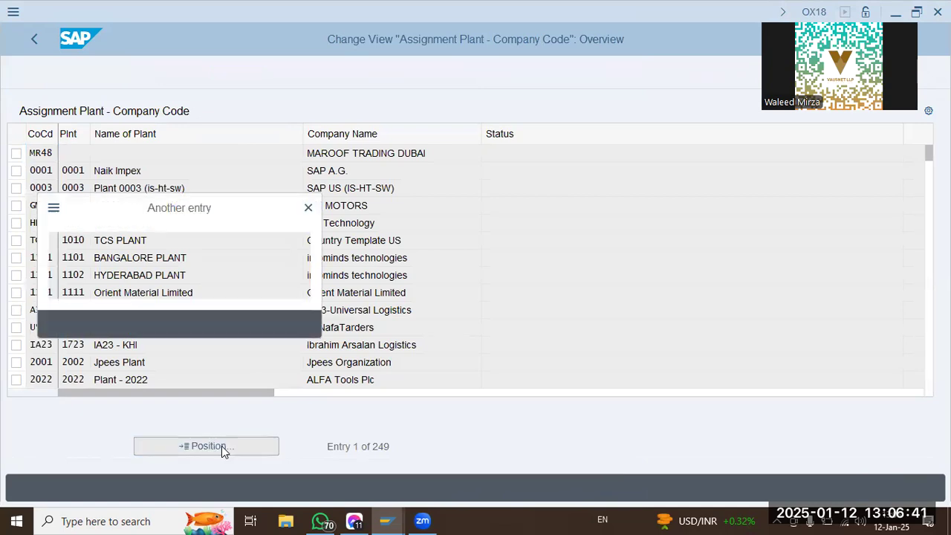
{"action": "type", "text": "sdqt"}
{"action": "key", "text": "Return"}
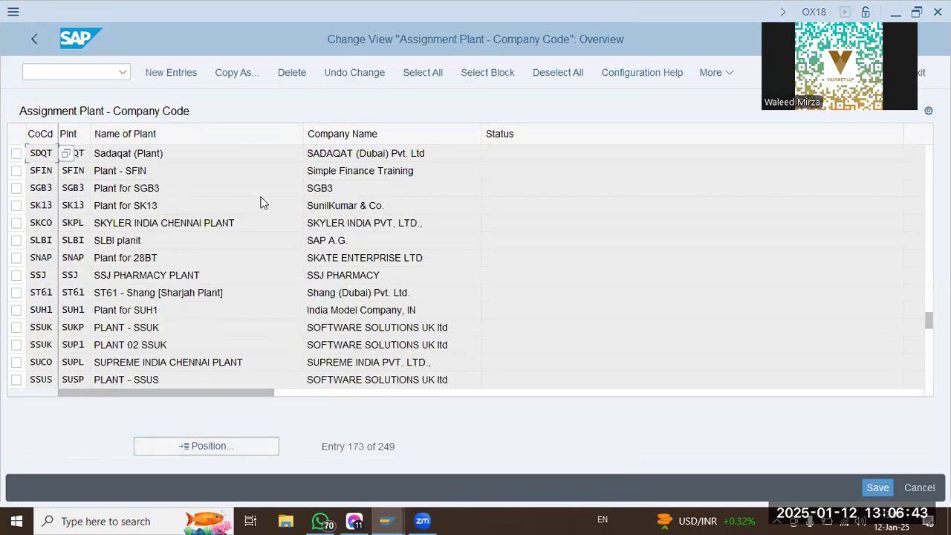
{"action": "left_click", "coordinate": [390, 153]}
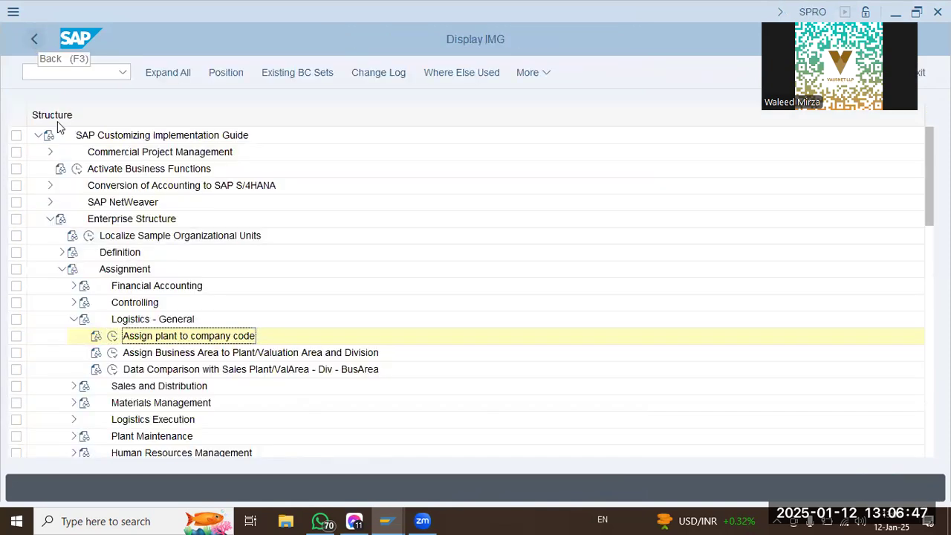
Collapse Enterprise Structure and open Assign Company Code to Chart of Accounts in the G/L account preparations of General Ledger Accounting.
{"action": "left_click", "coordinate": [74, 319]}
{"action": "left_click", "coordinate": [64, 270]}
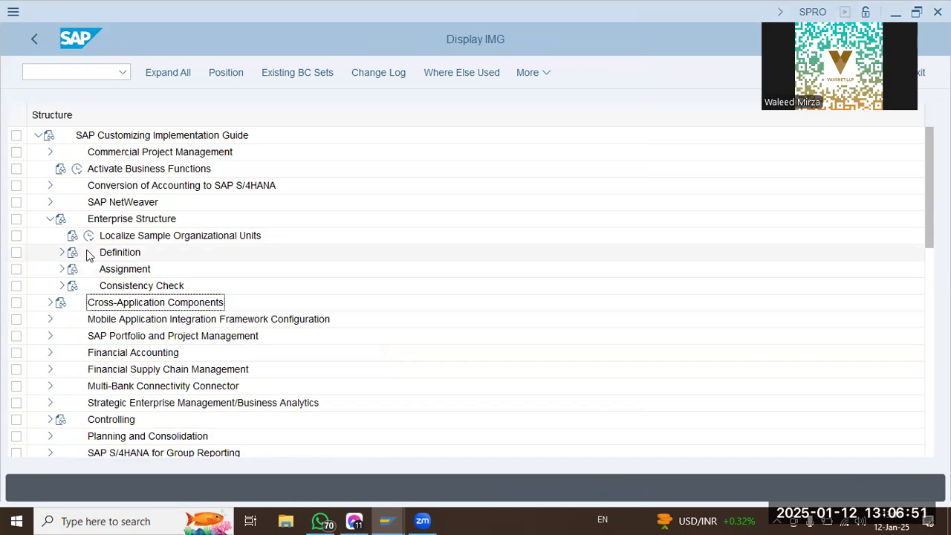
{"action": "left_click", "coordinate": [51, 219]}
{"action": "left_click", "coordinate": [50, 288]}
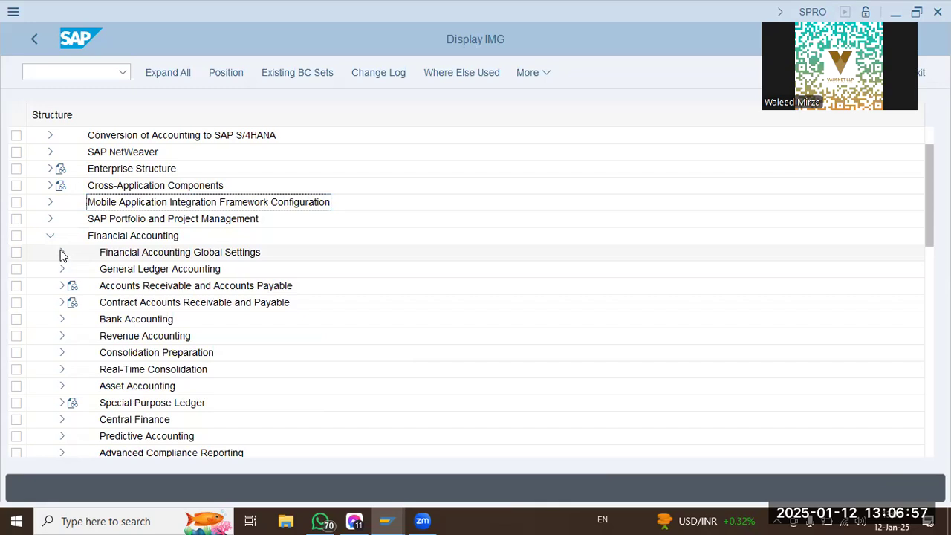
{"action": "left_click", "coordinate": [62, 269]}
{"action": "left_click", "coordinate": [74, 286]}
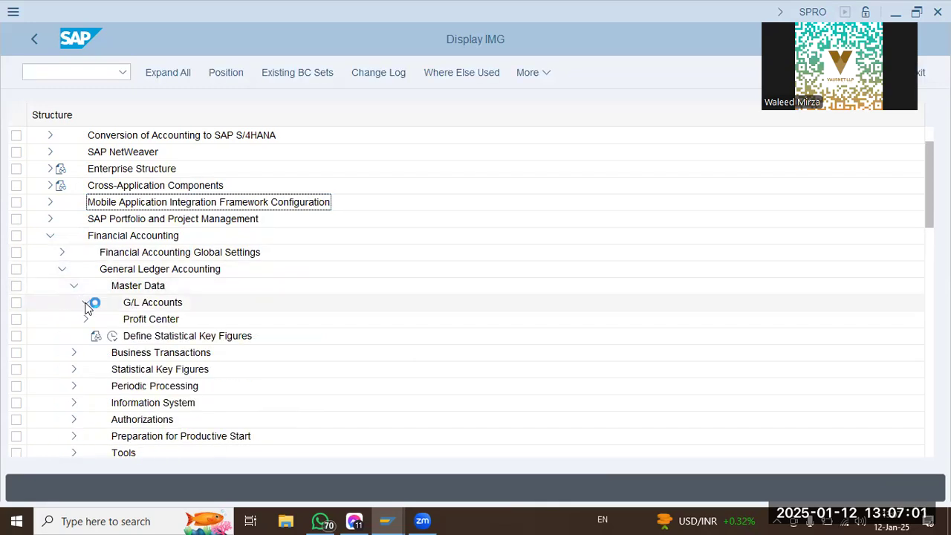
{"action": "left_click", "coordinate": [97, 320]}
{"action": "left_click", "coordinate": [186, 352]}
{"action": "left_click", "coordinate": [136, 369]}
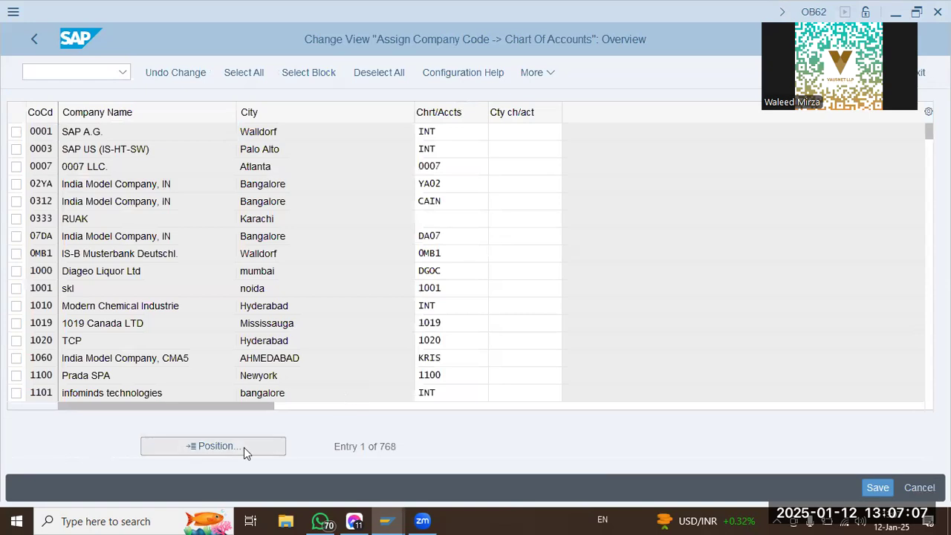
Check the chart of accounts assigned to company code SDQT, then return to the IMG structure.
{"action": "left_click", "coordinate": [244, 447]}
{"action": "type", "text": "sdqt"}
{"action": "key", "text": "Return"}
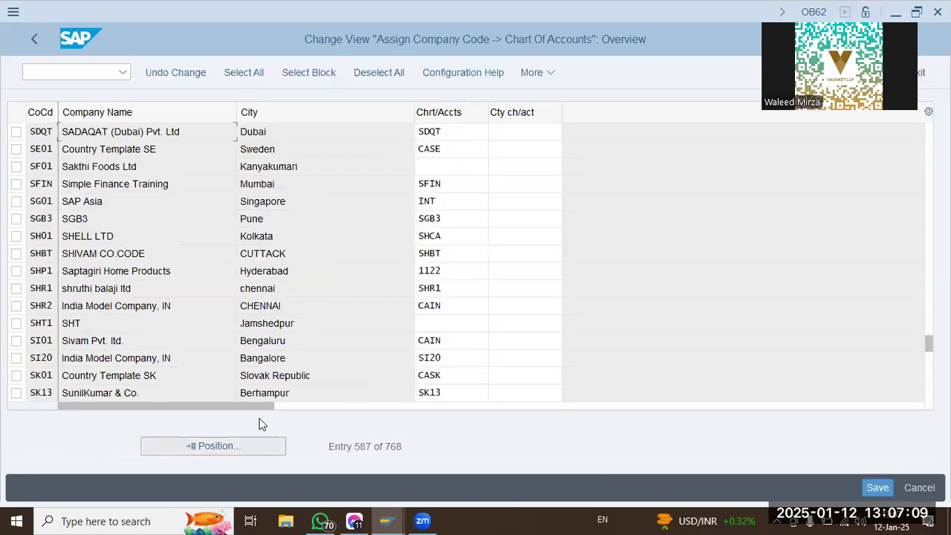
{"action": "left_click", "coordinate": [33, 42]}
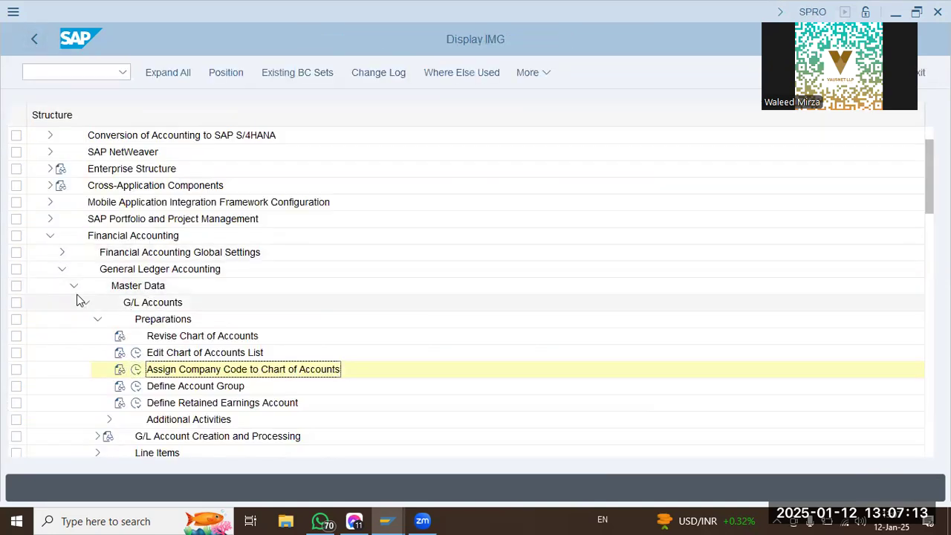
Open Assign Company Code to Field Status Variants from the ledger fields in Financial Accounting Global Settings.
{"action": "left_click", "coordinate": [62, 269]}
{"action": "left_click", "coordinate": [62, 252]}
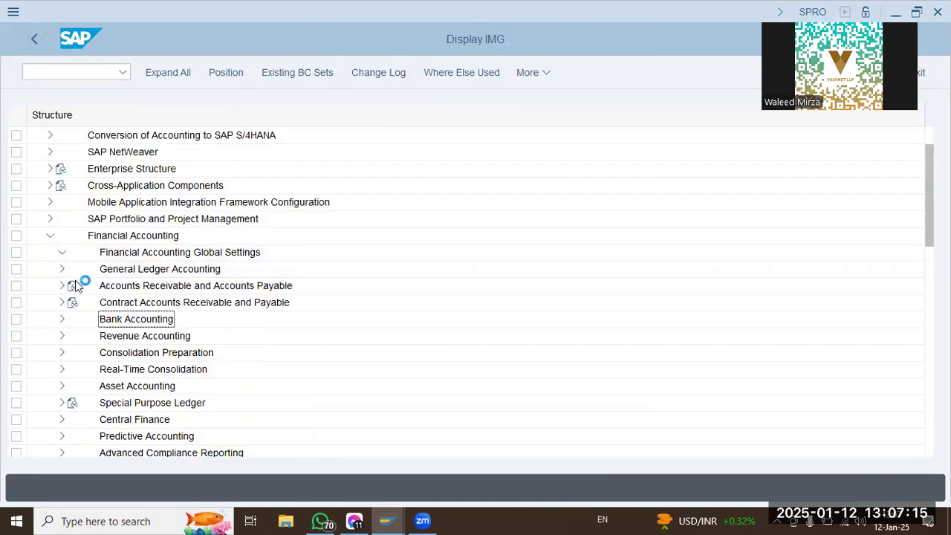
{"action": "left_click", "coordinate": [73, 235]}
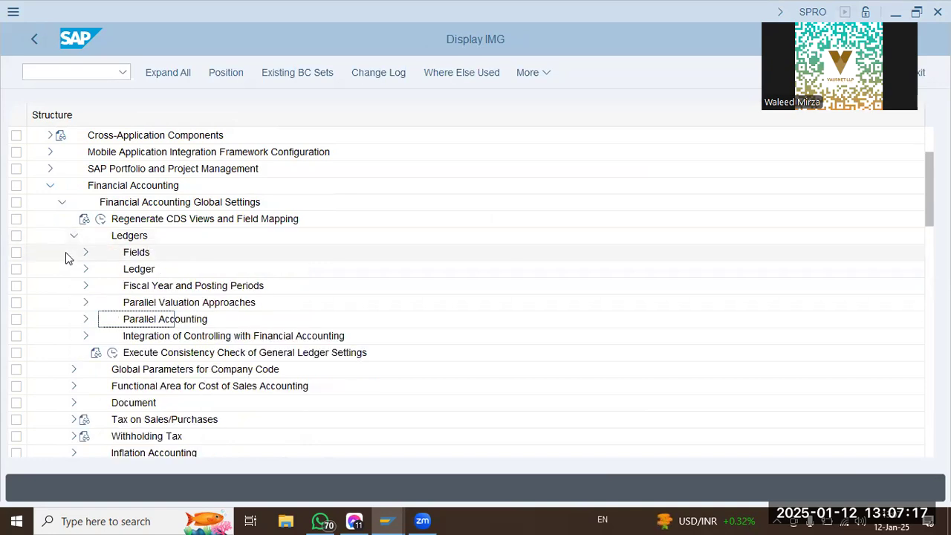
{"action": "left_click", "coordinate": [84, 253]}
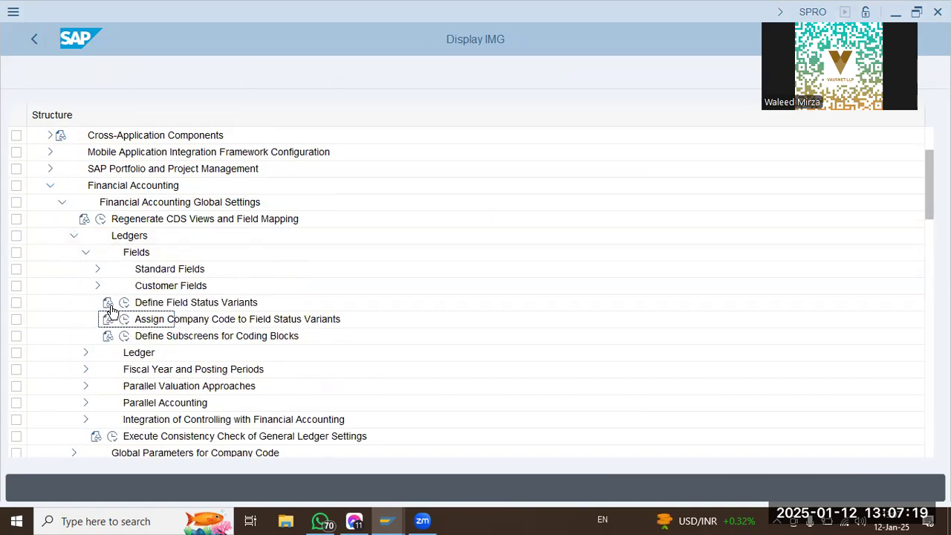
{"action": "left_click", "coordinate": [124, 319]}
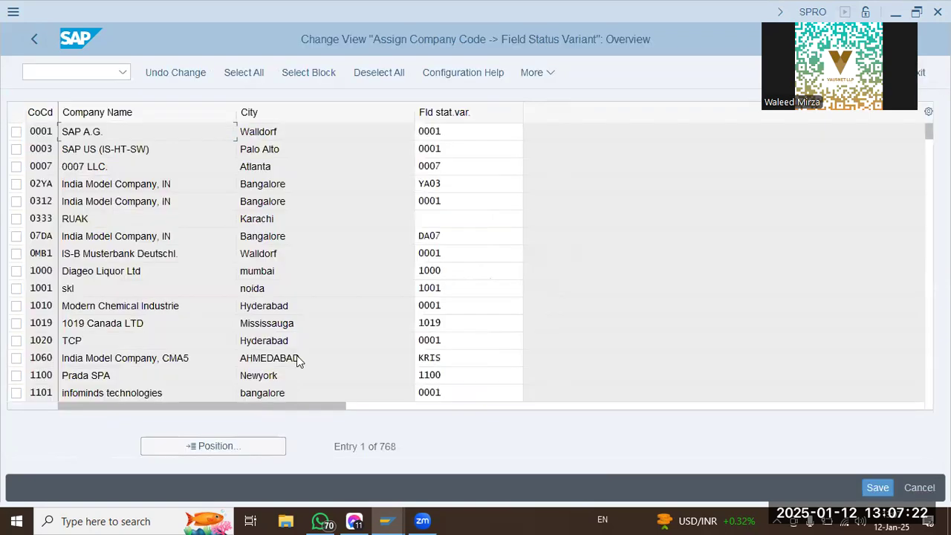
Check the field status variant assigned to company code SDQT, then return to the IMG structure.
{"action": "left_click", "coordinate": [246, 450]}
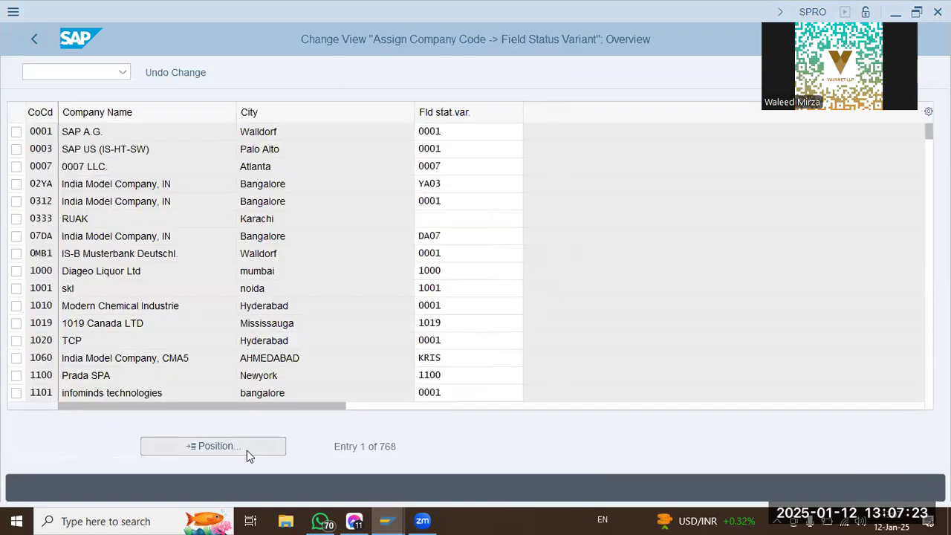
{"action": "type", "text": "sdqt"}
{"action": "key", "text": "Return"}
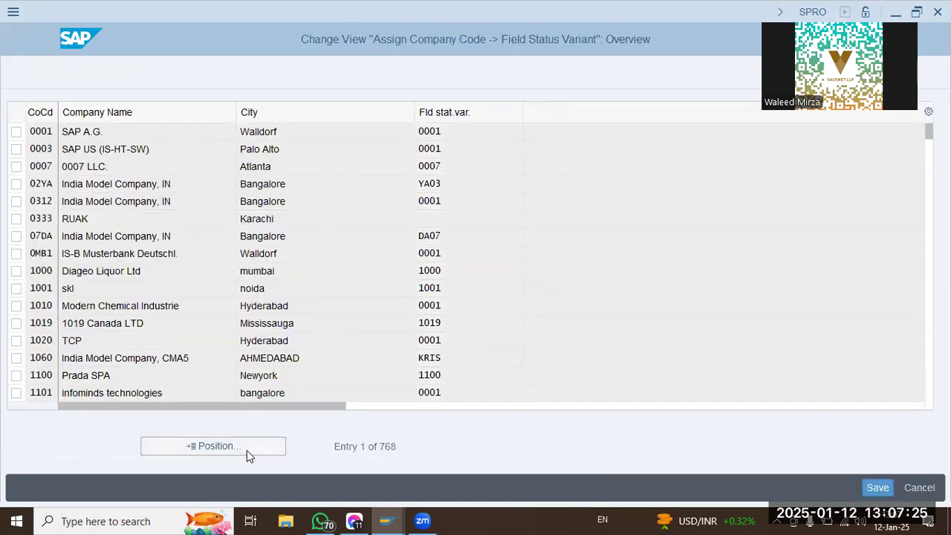
{"action": "left_click", "coordinate": [495, 132]}
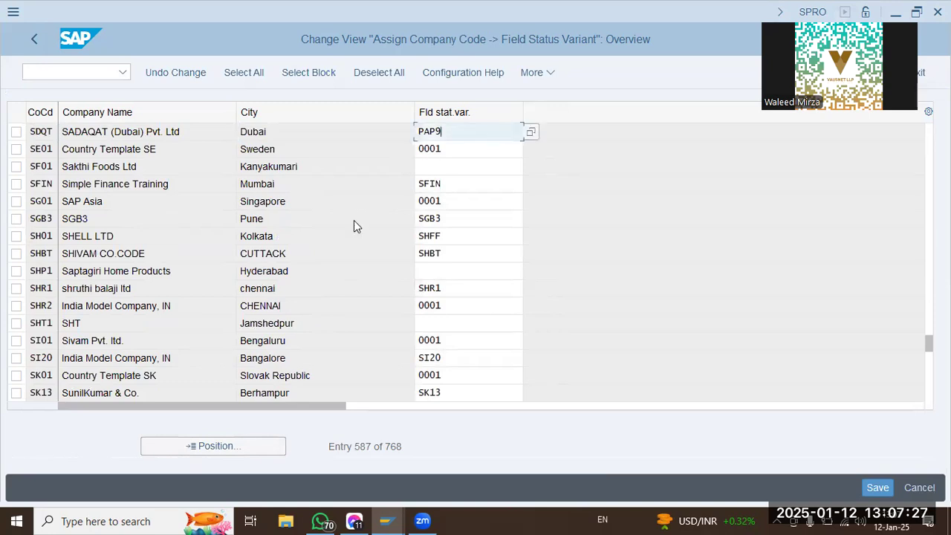
{"action": "left_click_drag", "start_coordinate": [463, 135], "coordinate": [215, 128]}
{"action": "left_click", "coordinate": [41, 42]}
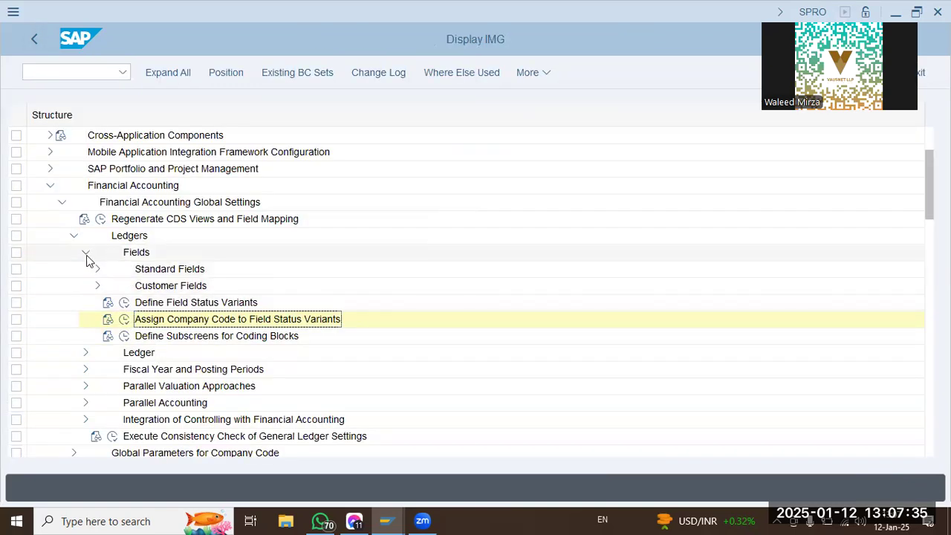
Collapse the Ledgers settings and open Enter Global Parameters under Global Parameters for Company Code.
{"action": "left_click", "coordinate": [86, 254]}
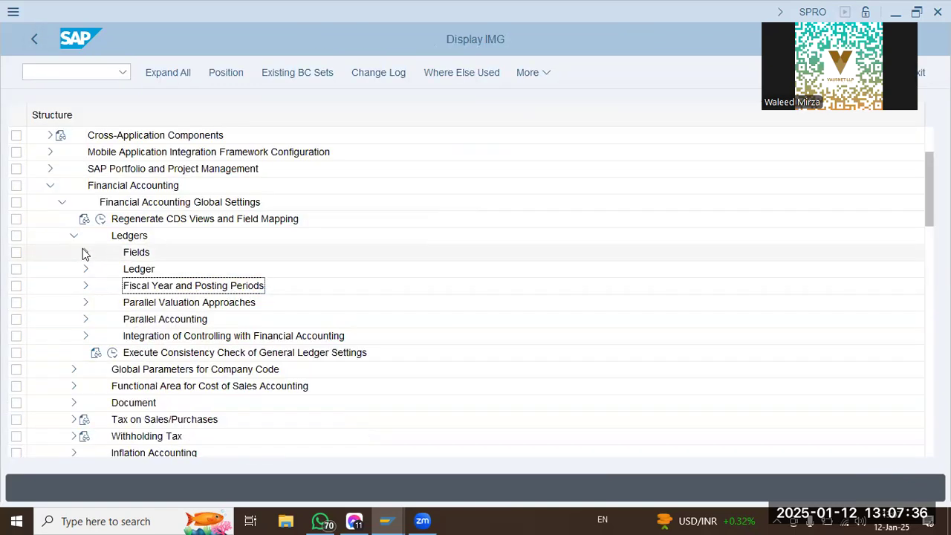
{"action": "left_click", "coordinate": [86, 286]}
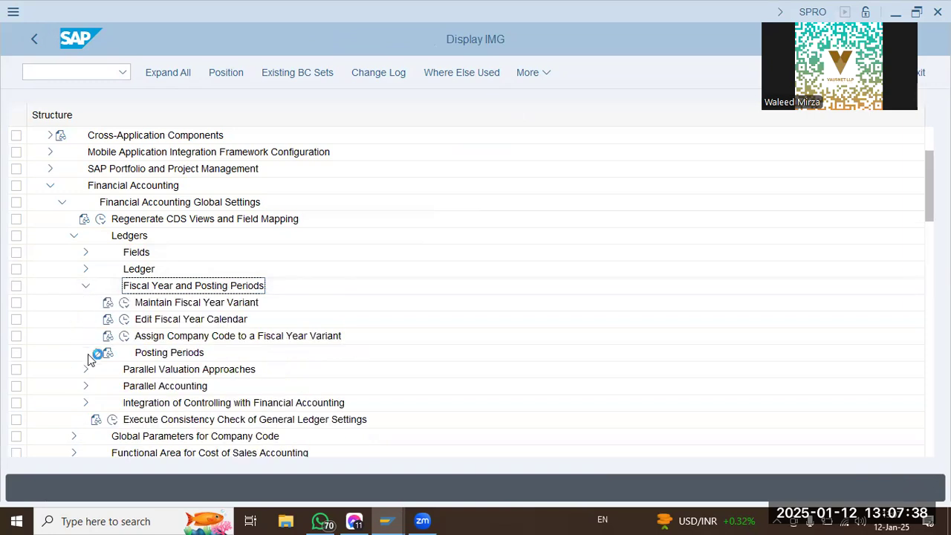
{"action": "left_click", "coordinate": [85, 289]}
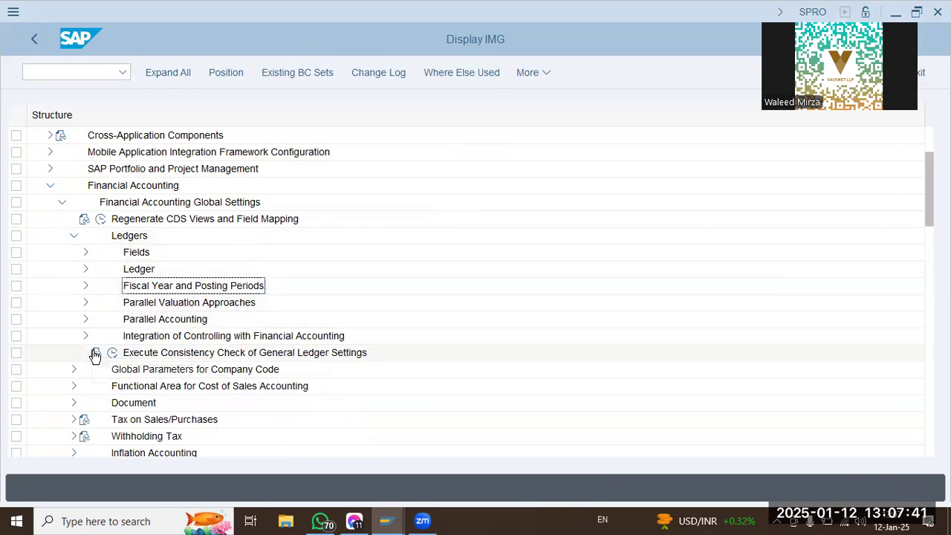
{"action": "left_click", "coordinate": [73, 235]}
{"action": "left_click", "coordinate": [75, 254]}
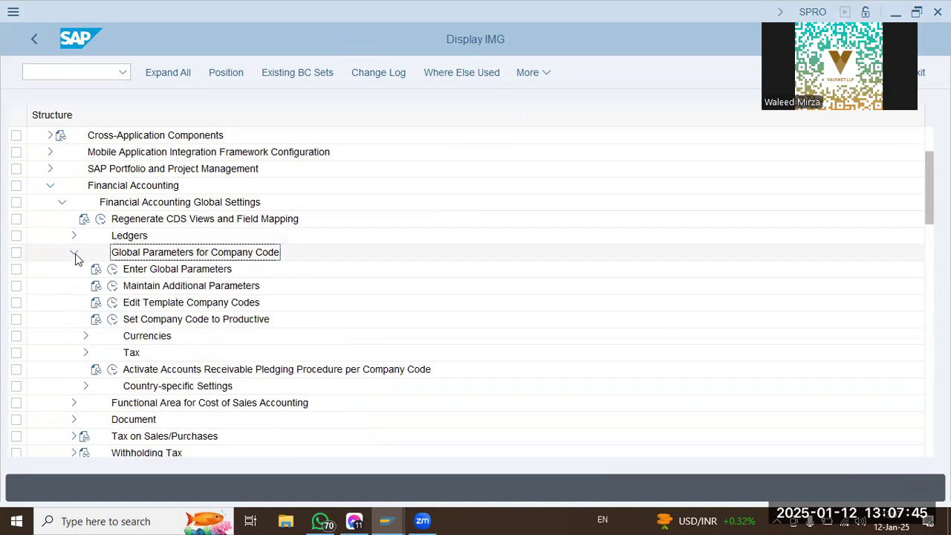
{"action": "left_click", "coordinate": [112, 270]}
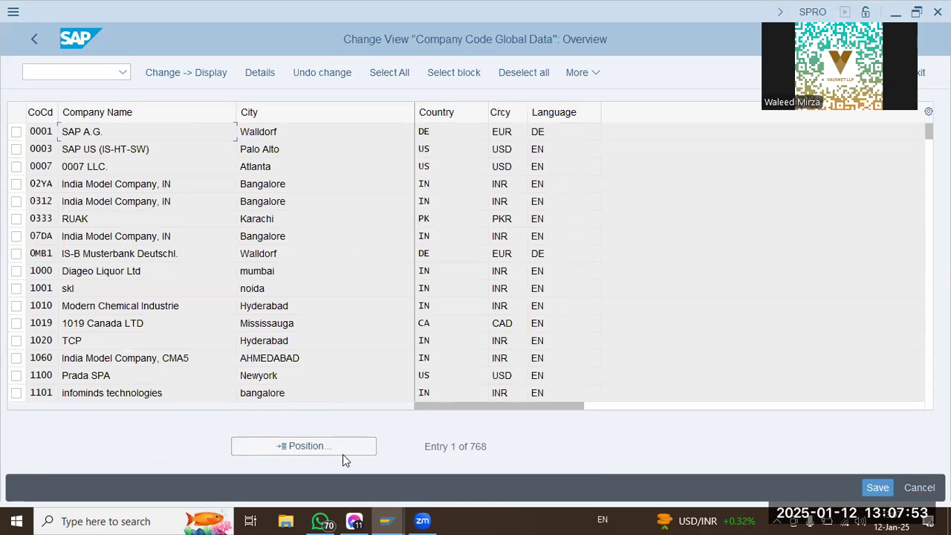
Open the global data of company code SDQT and check its company, fiscal year variant and field status variant.
{"action": "left_click", "coordinate": [343, 446]}
{"action": "type", "text": "sdqt"}
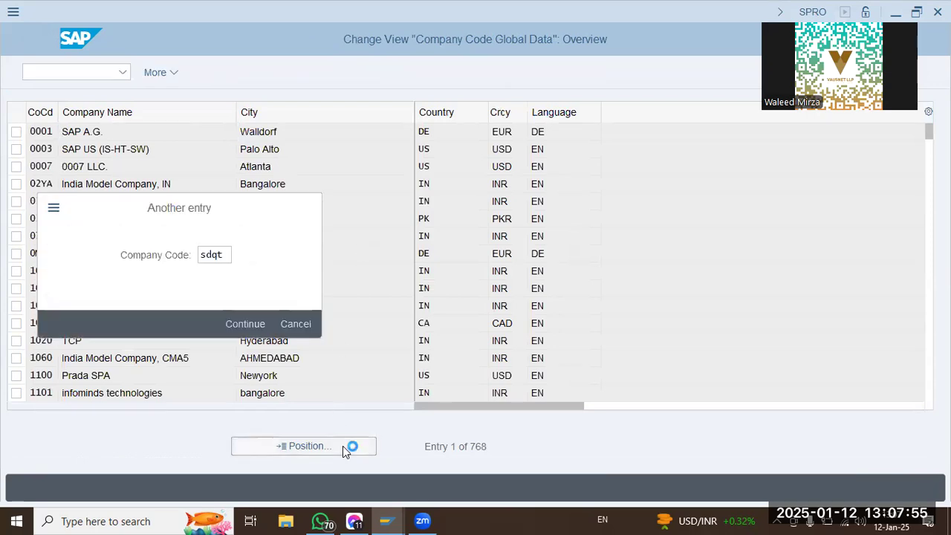
{"action": "key", "text": "Return"}
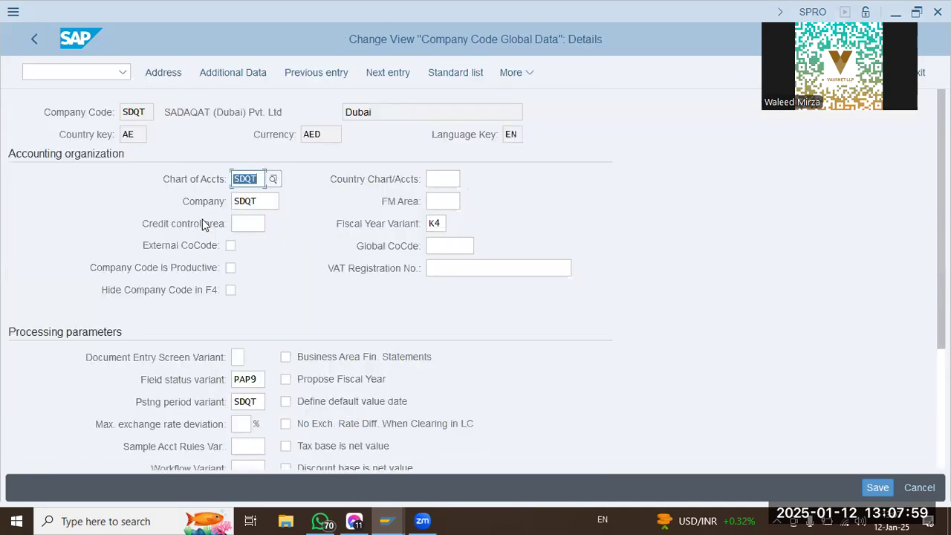
{"action": "left_click", "coordinate": [260, 200]}
{"action": "left_click", "coordinate": [429, 224]}
{"action": "left_click", "coordinate": [248, 380]}
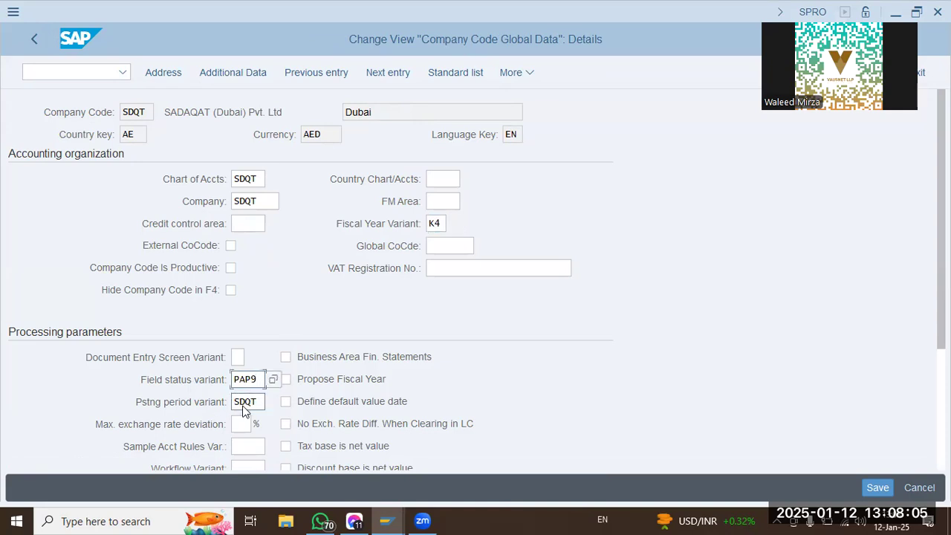
Enable Negative Postings Permitted and Manage Postg Period in the processing parameters of company code SDQT.
{"action": "scroll", "coordinate": [144, 405], "scroll_direction": "down", "scroll_amount": 2}
{"action": "scroll", "coordinate": [144, 404], "scroll_direction": "down", "scroll_amount": 2}
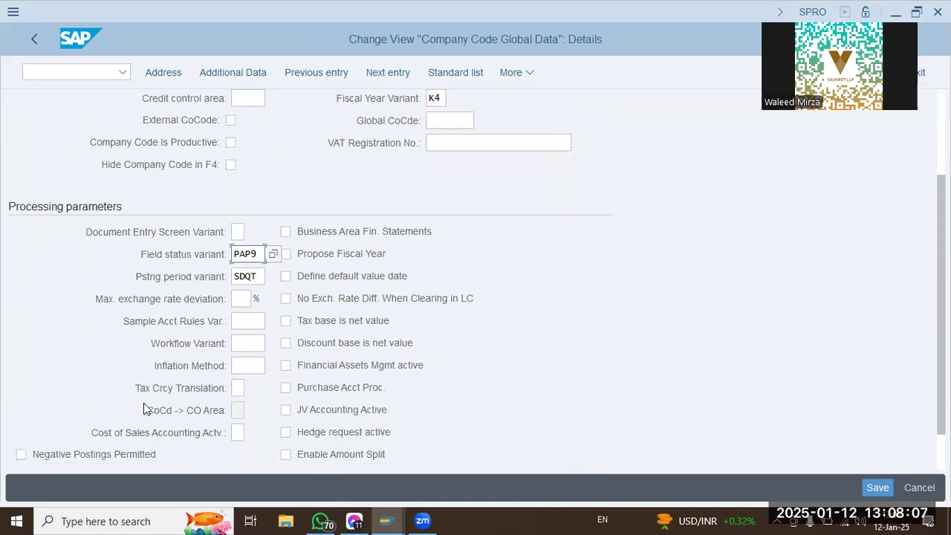
{"action": "scroll", "coordinate": [145, 409], "scroll_direction": "down", "scroll_amount": 1}
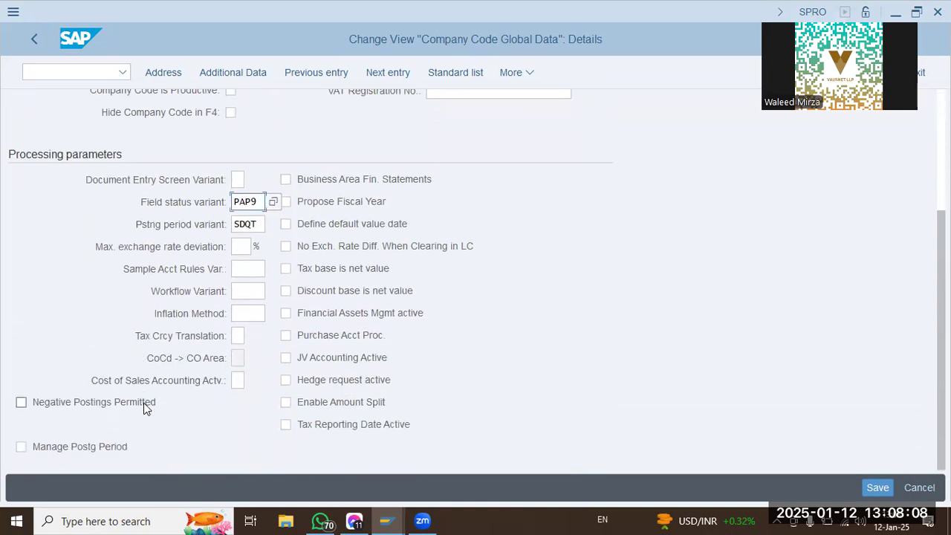
{"action": "left_click", "coordinate": [89, 405]}
{"action": "left_click", "coordinate": [90, 448]}
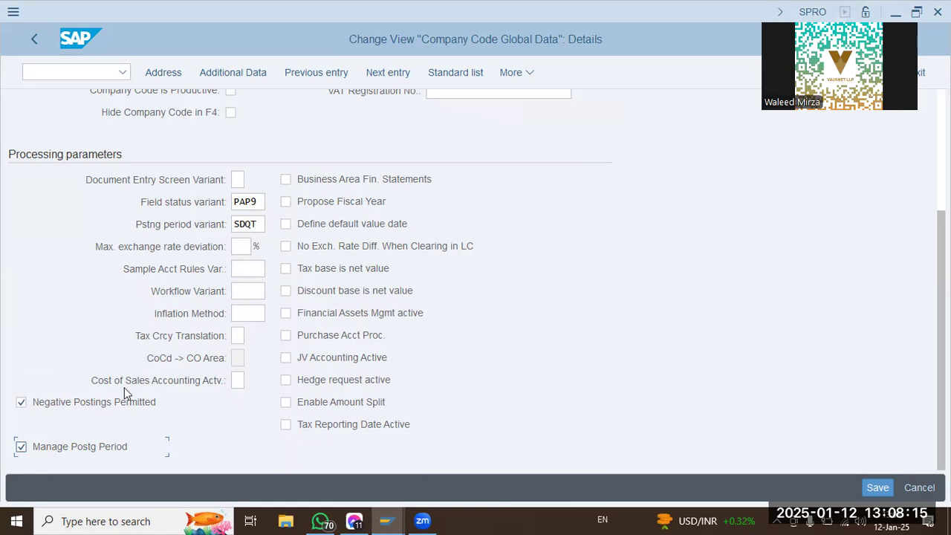
Examine the remaining accounting organization fields and processing parameters of company code SDQT for missing settings.
{"action": "left_click", "coordinate": [238, 380]}
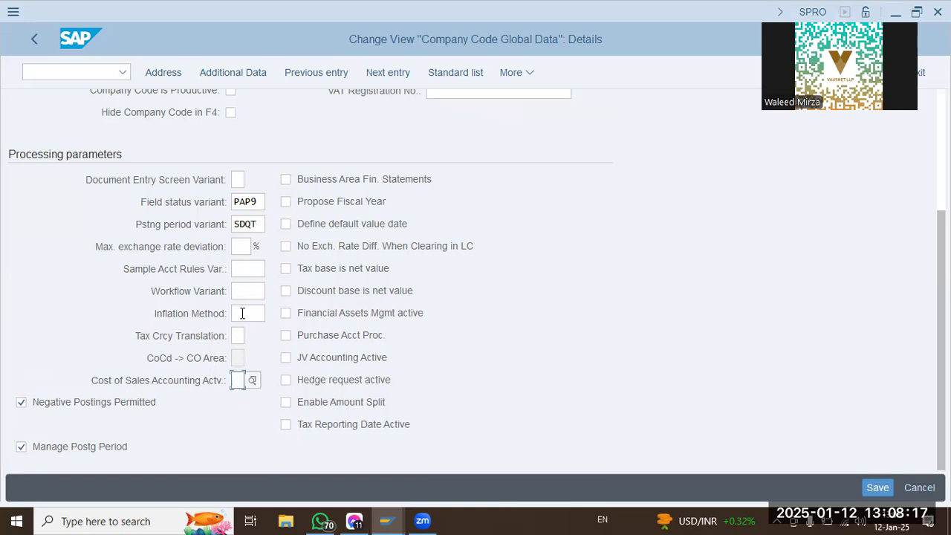
{"action": "left_click", "coordinate": [245, 271]}
{"action": "left_click", "coordinate": [242, 246]}
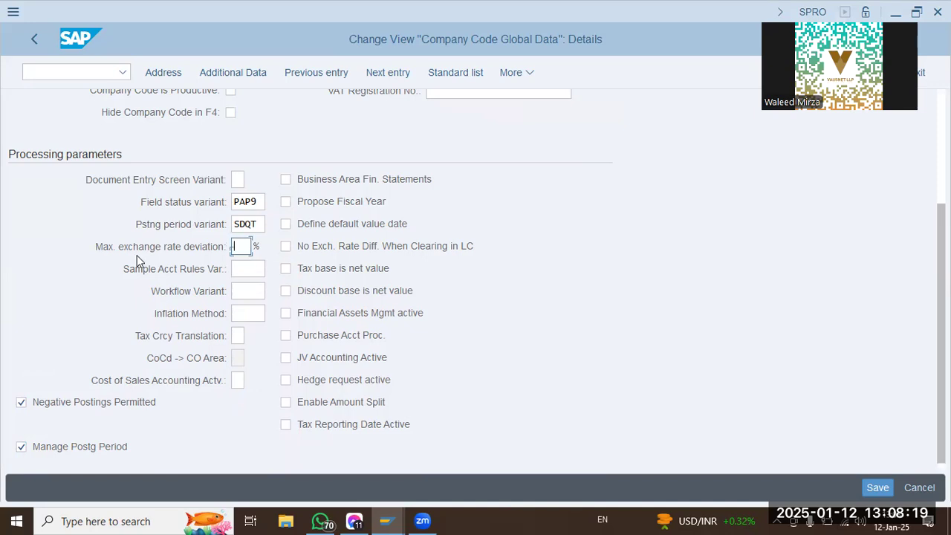
{"action": "scroll", "coordinate": [137, 255], "scroll_direction": "up", "scroll_amount": 3}
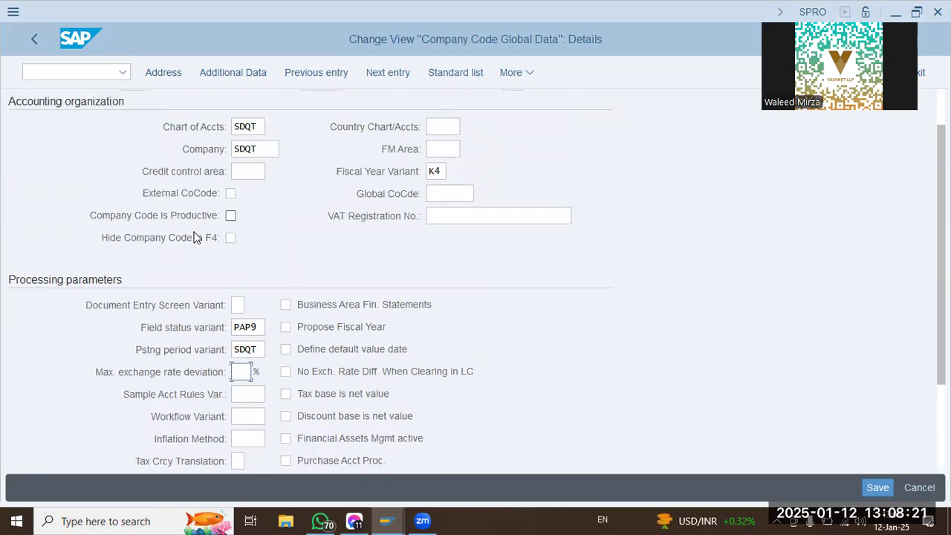
{"action": "left_click", "coordinate": [450, 215]}
{"action": "left_click", "coordinate": [451, 197]}
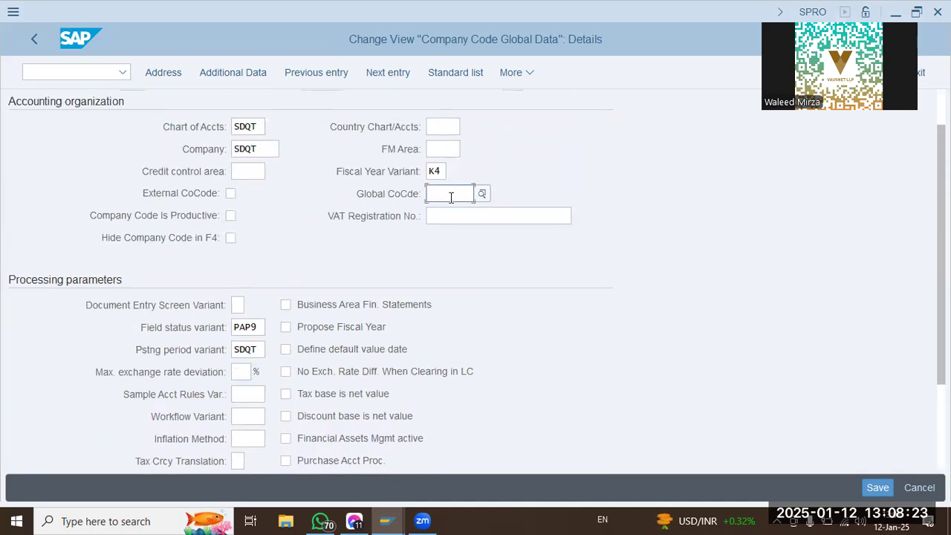
{"action": "left_click", "coordinate": [431, 144]}
{"action": "left_click", "coordinate": [431, 131]}
{"action": "scroll", "coordinate": [139, 297], "scroll_direction": "down", "scroll_amount": 1}
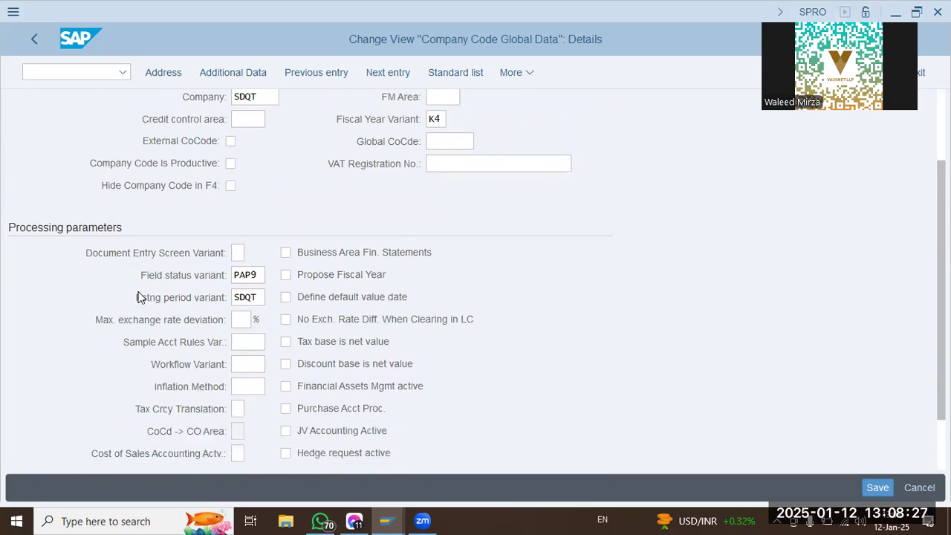
{"action": "scroll", "coordinate": [139, 297], "scroll_direction": "down", "scroll_amount": 1}
Enable Propose Fiscal Year for company code SDQT and save the global data to the customizing request.
{"action": "left_click", "coordinate": [341, 210]}
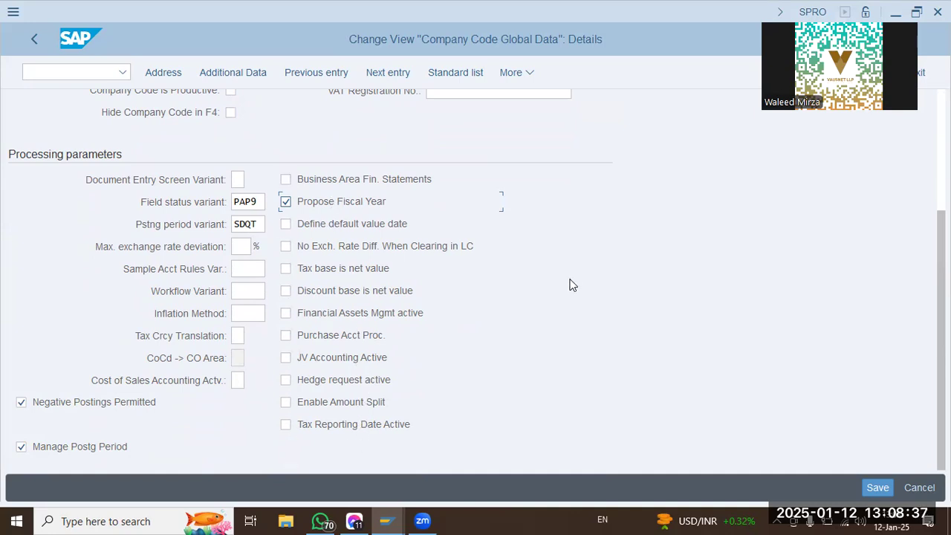
{"action": "left_click", "coordinate": [876, 486]}
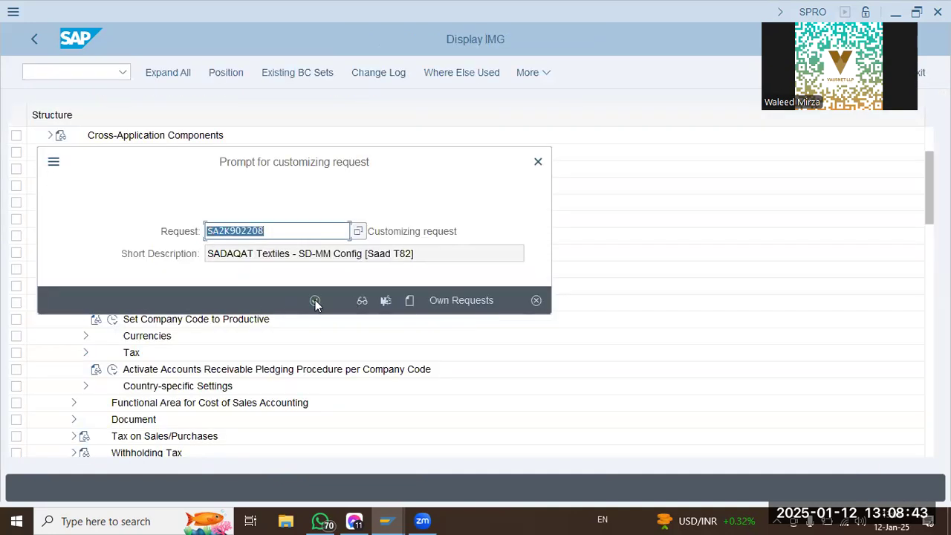
{"action": "left_click", "coordinate": [315, 300]}
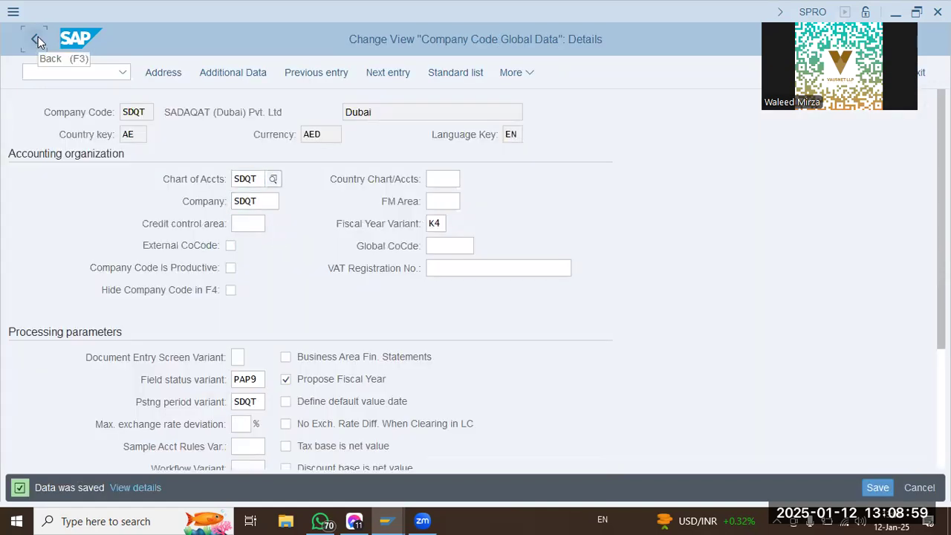
Return to the IMG structure and collapse Financial Accounting Global Settings and Financial Accounting.
{"action": "left_click", "coordinate": [38, 36]}
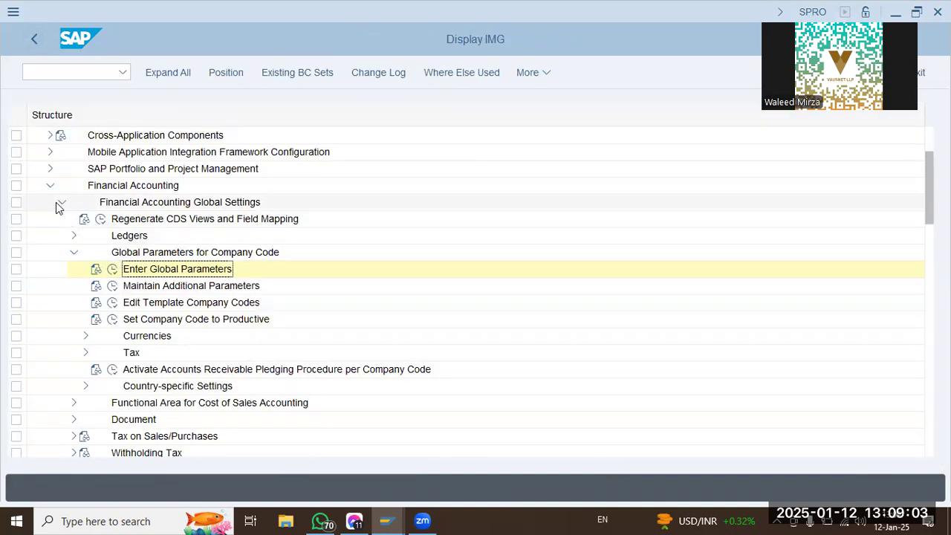
{"action": "left_click", "coordinate": [58, 202]}
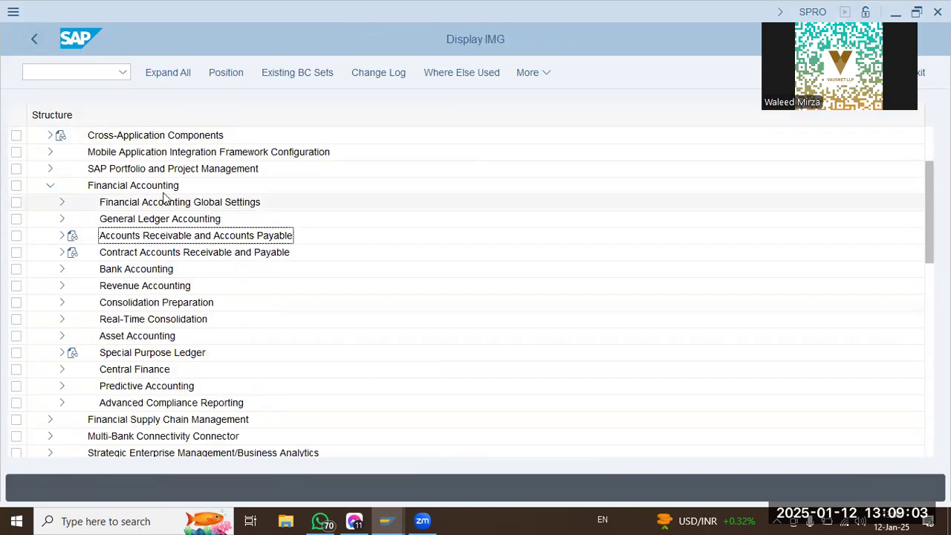
{"action": "left_click", "coordinate": [50, 186]}
{"action": "scroll", "coordinate": [46, 192], "scroll_direction": "up", "scroll_amount": 2}
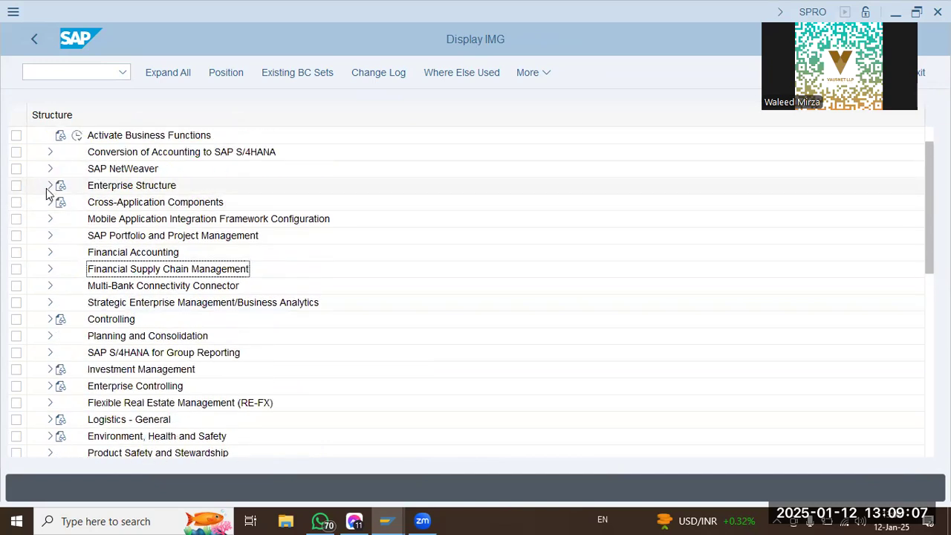
Open the Maintain Controlling Area activity under Controlling, General Controlling, Organization, and dismiss the message log.
{"action": "left_click", "coordinate": [50, 318]}
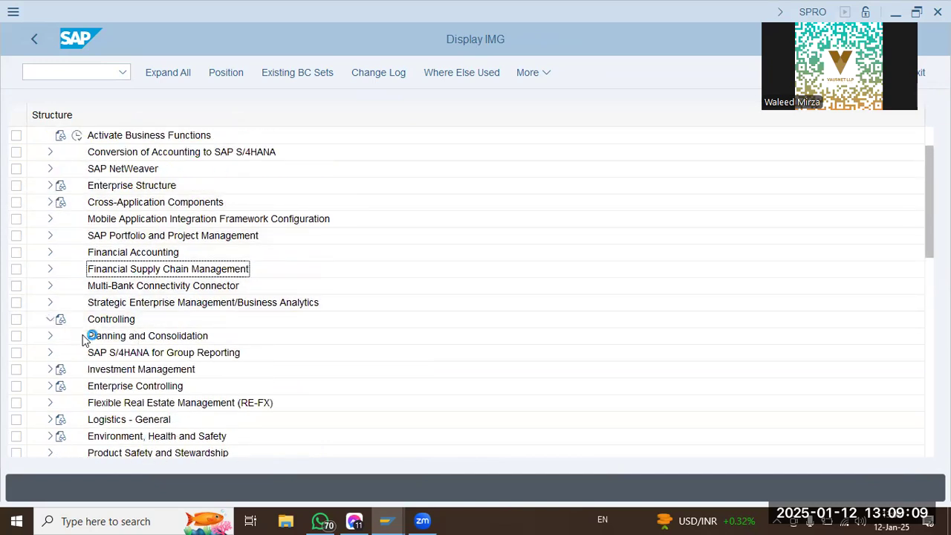
{"action": "left_click", "coordinate": [61, 320]}
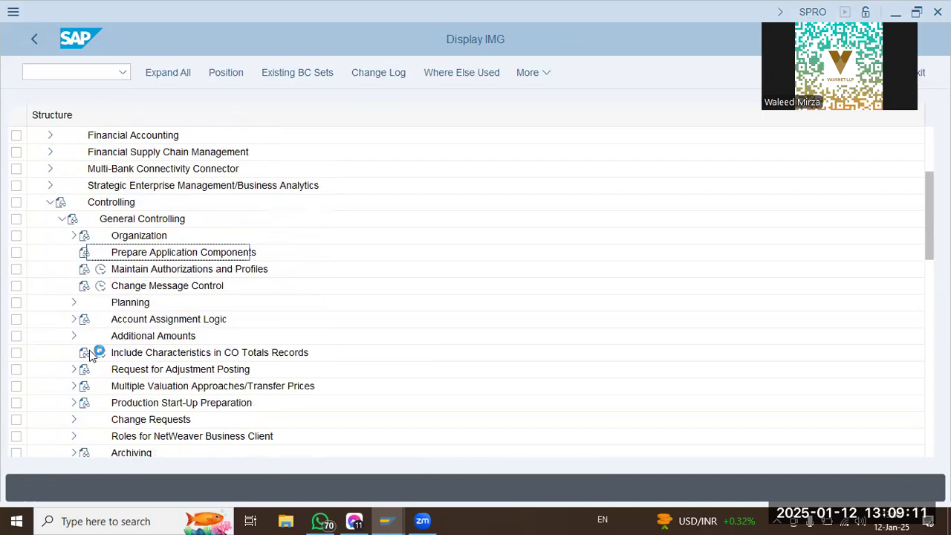
{"action": "left_click", "coordinate": [73, 236]}
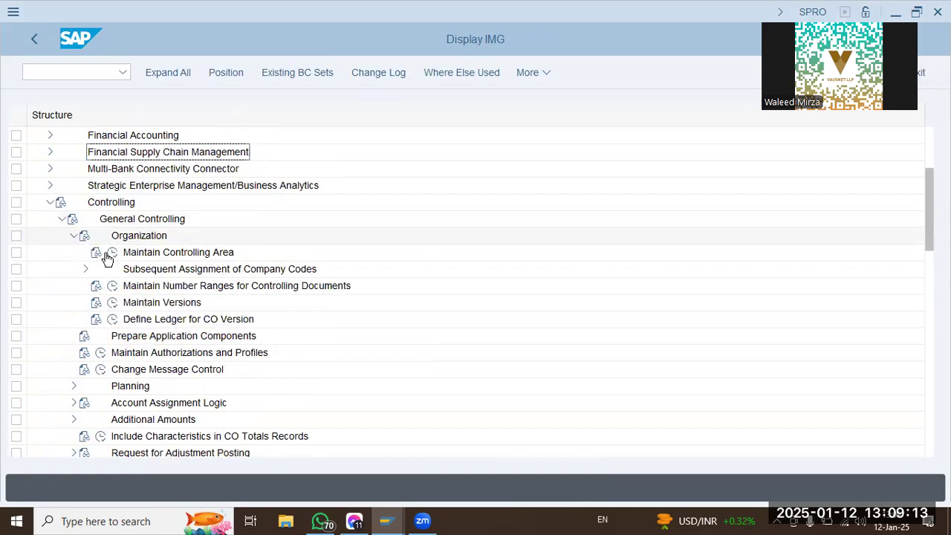
{"action": "left_click", "coordinate": [132, 252]}
{"action": "left_click", "coordinate": [112, 255]}
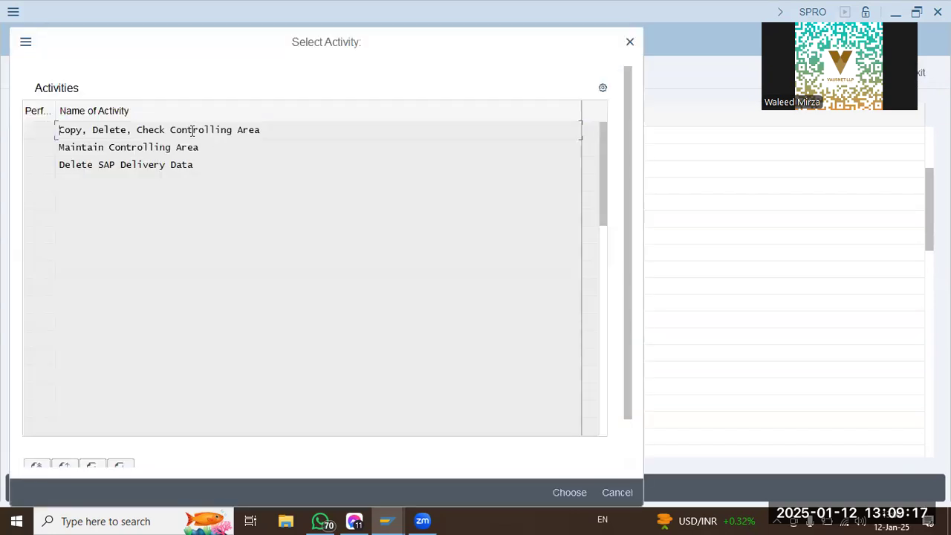
{"action": "double_click", "coordinate": [132, 147]}
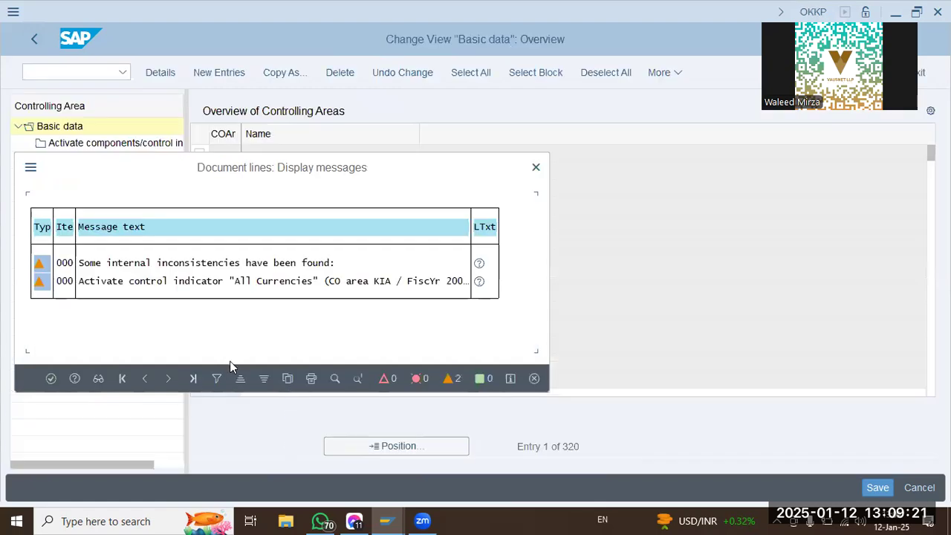
{"action": "key", "text": "Return"}
Find controlling area SDQT in the overview and open its basic data details.
{"action": "left_click", "coordinate": [366, 446]}
{"action": "type", "text": "sdqt"}
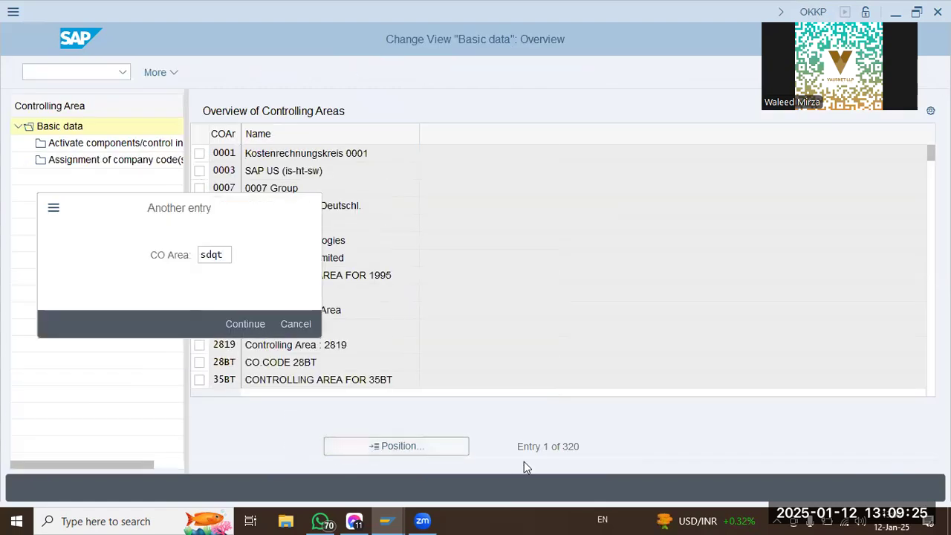
{"action": "key", "text": "Return"}
{"action": "double_click", "coordinate": [342, 156]}
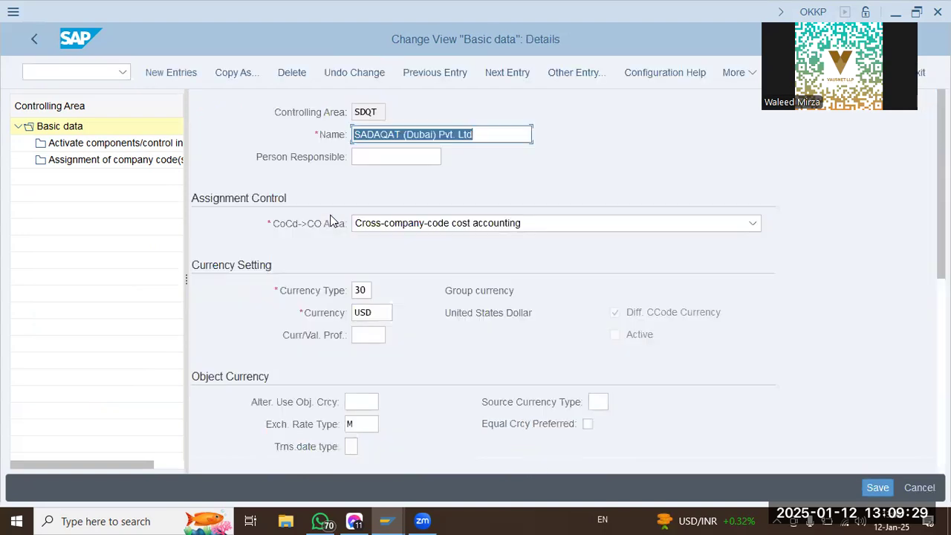
Set the cost center standard hierarchy of controlling area SDQT to sdqt.
{"action": "scroll", "coordinate": [390, 323], "scroll_direction": "down", "scroll_amount": 5}
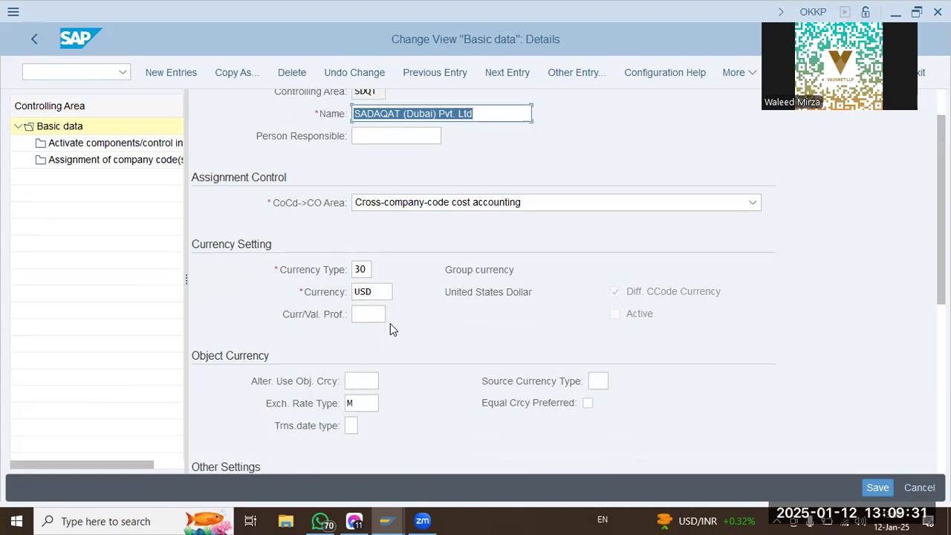
{"action": "left_click", "coordinate": [379, 377]}
{"action": "left_click", "coordinate": [382, 422]}
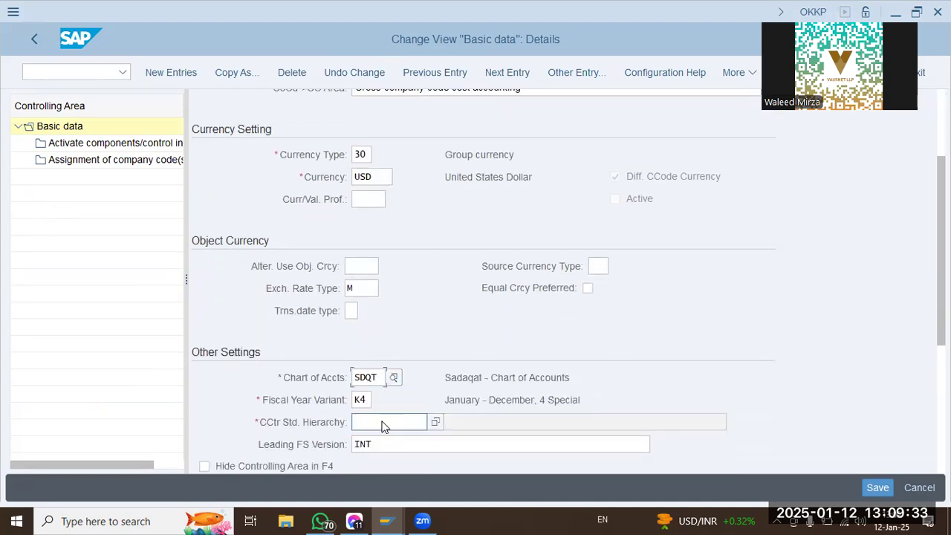
{"action": "type", "text": "sdqt"}
{"action": "key", "text": "Tab"}
{"action": "scroll", "coordinate": [446, 350], "scroll_direction": "down", "scroll_amount": 1}
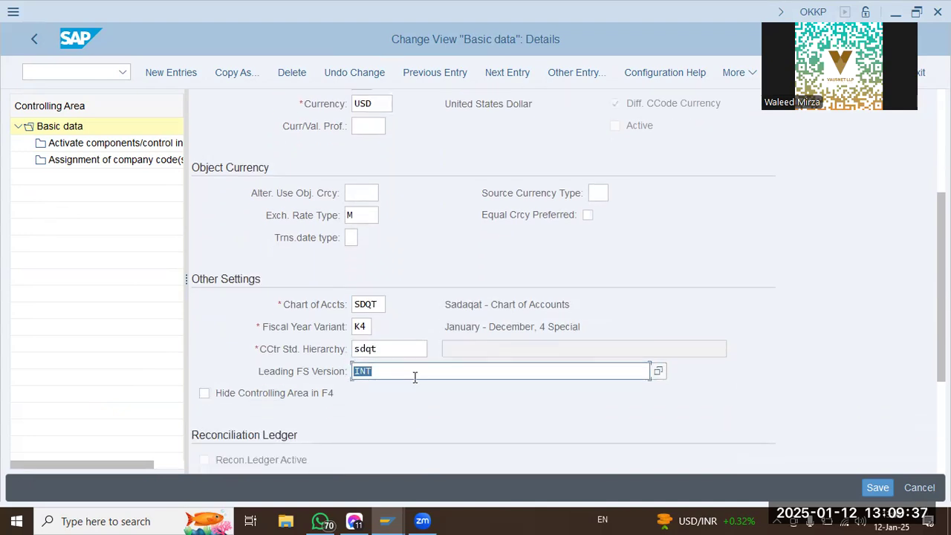
Open the company code assignment of controlling area SDQT and add company code SDQT as a new entry.
{"action": "left_click", "coordinate": [40, 150]}
{"action": "left_click", "coordinate": [68, 162]}
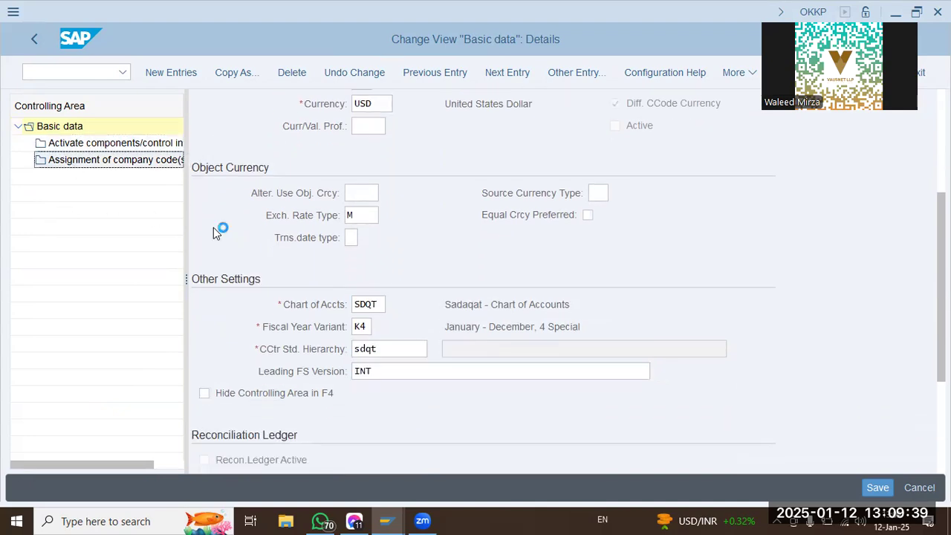
{"action": "left_click", "coordinate": [290, 413]}
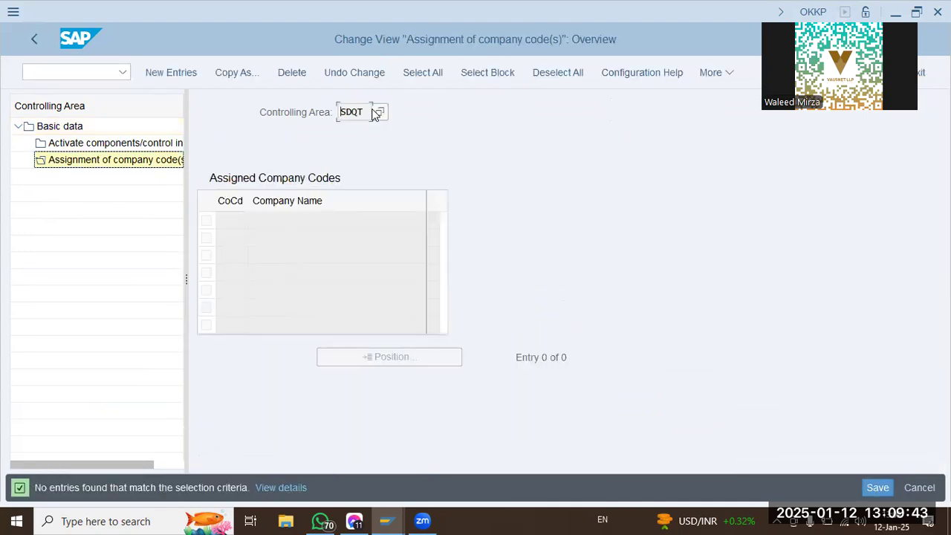
{"action": "left_click", "coordinate": [171, 73]}
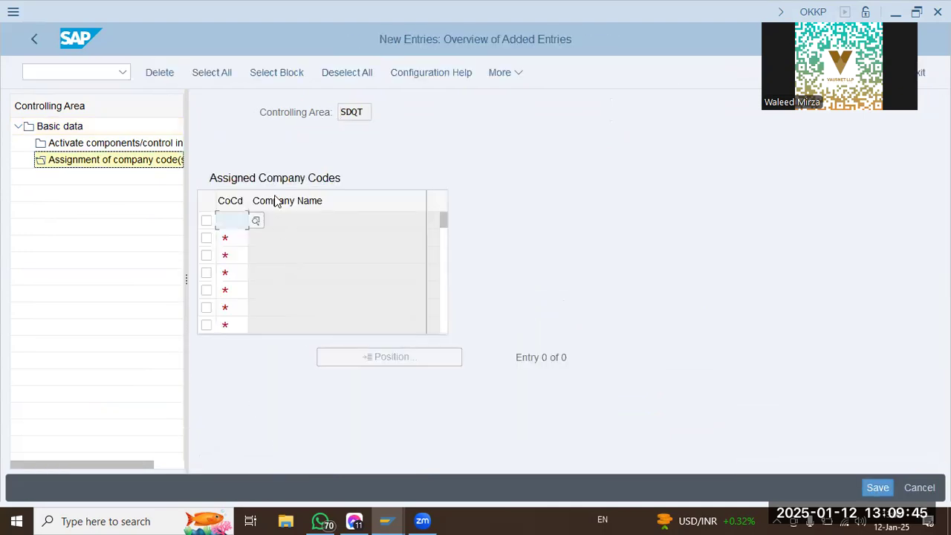
{"action": "type", "text": "sdqt"}
{"action": "key", "text": "Return"}
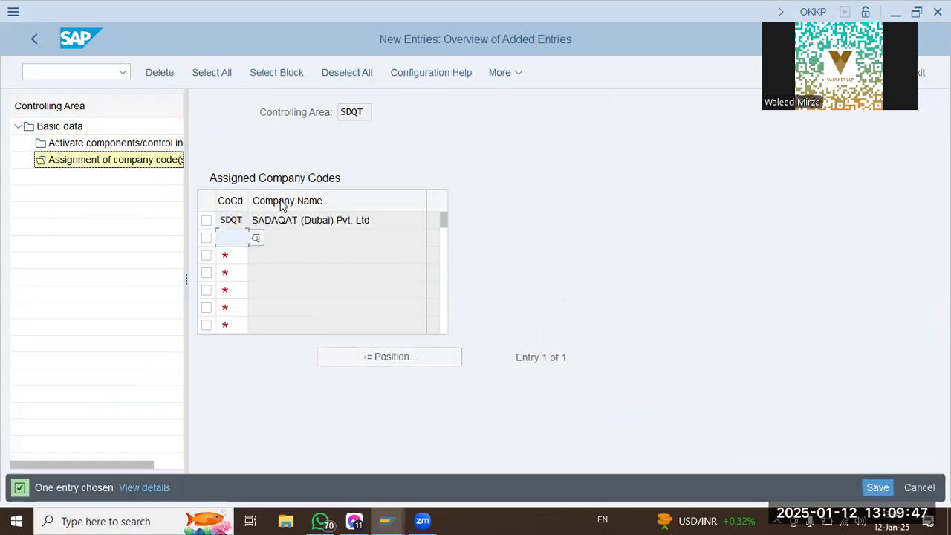
Save the controlling area changes and accept the proposed customizing request.
{"action": "left_click", "coordinate": [886, 487]}
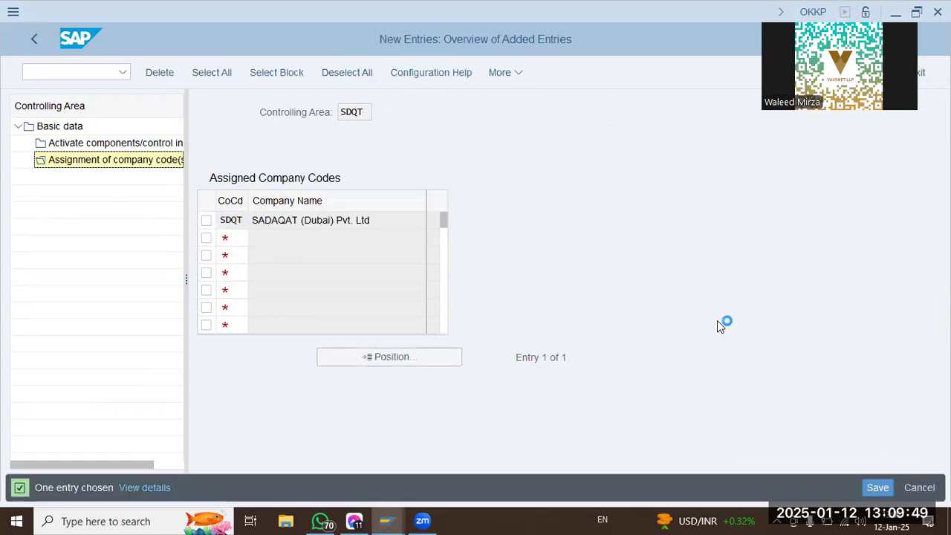
{"action": "left_click", "coordinate": [52, 356]}
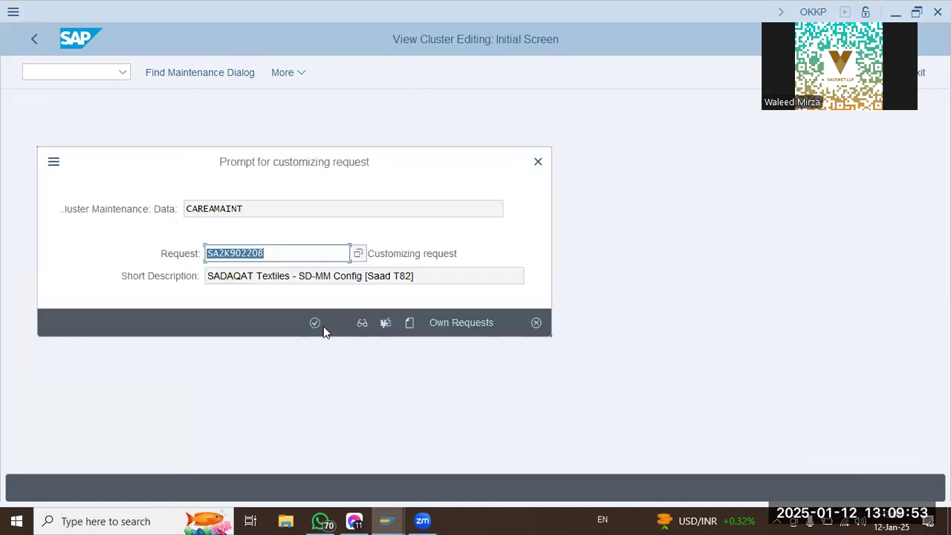
{"action": "left_click", "coordinate": [323, 326]}
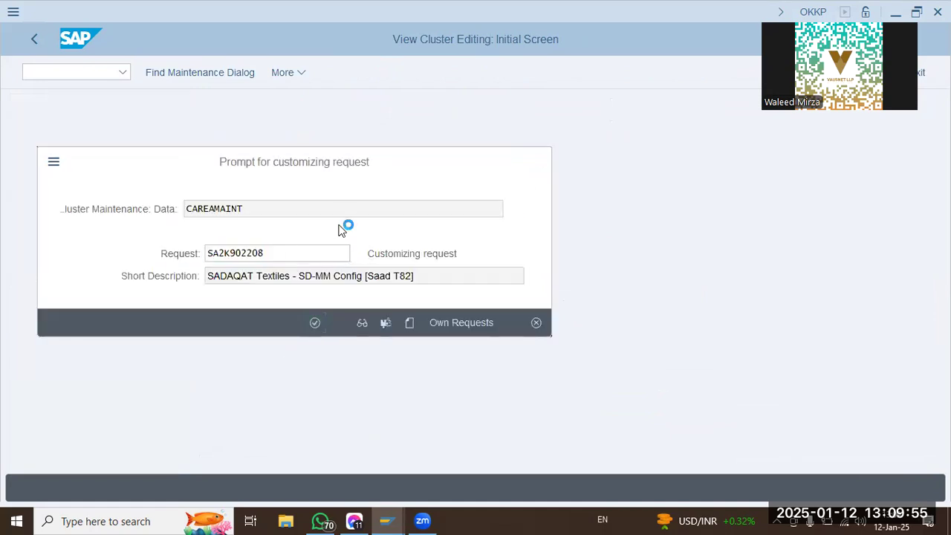
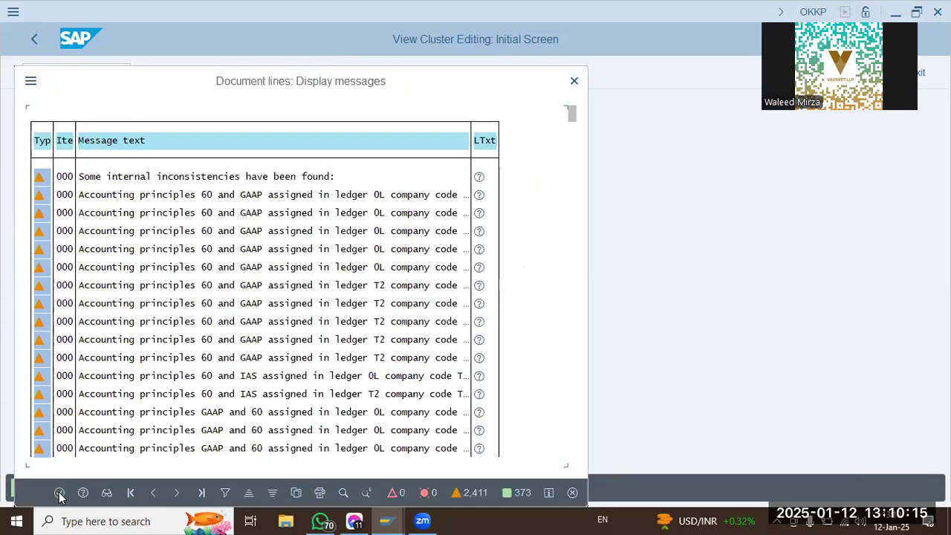
Close the message list and leave the controlling area maintenance to return to the IMG structure.
{"action": "key", "text": "Return"}
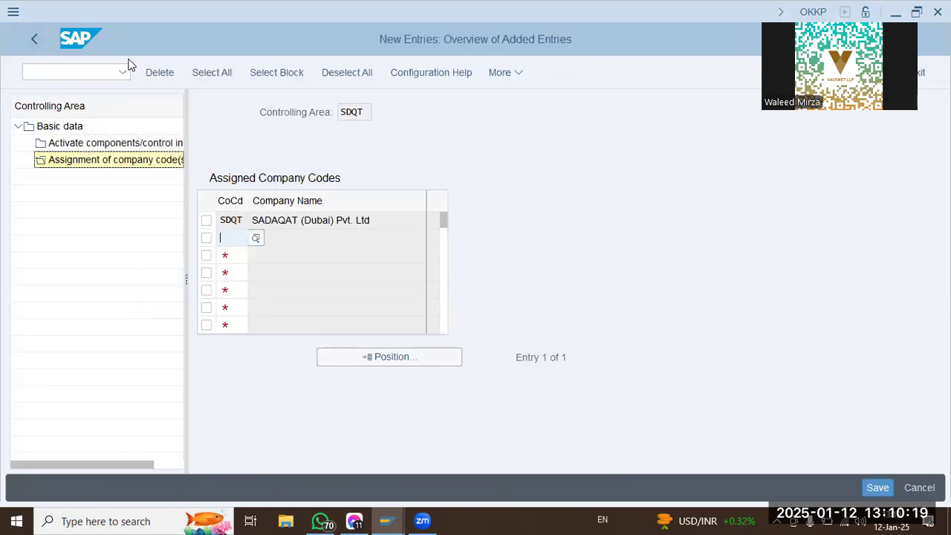
{"action": "left_click", "coordinate": [31, 34]}
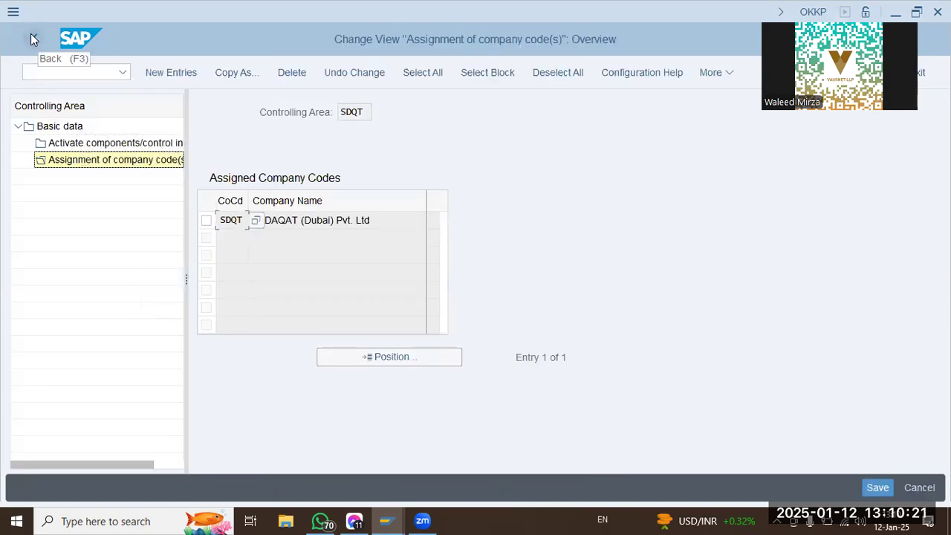
{"action": "left_click", "coordinate": [31, 34]}
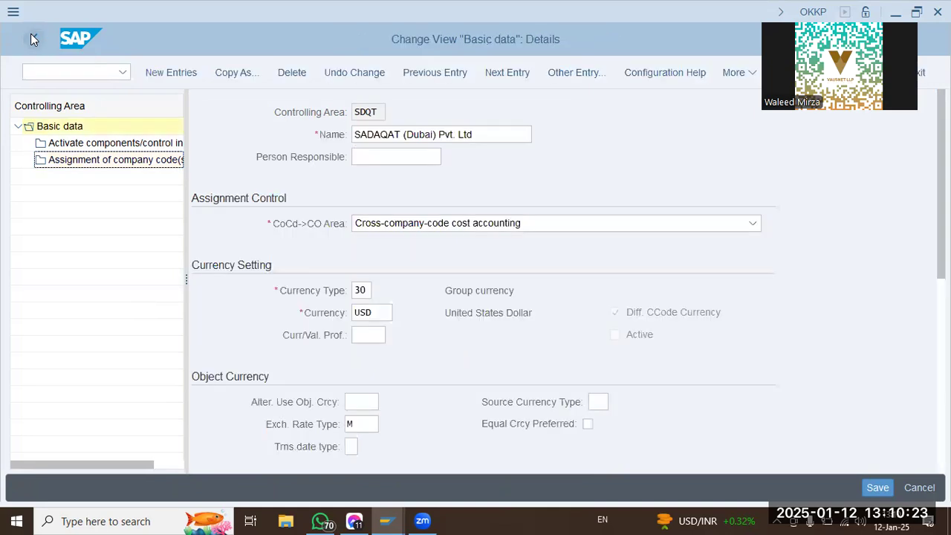
{"action": "left_click", "coordinate": [30, 34]}
{"action": "left_click", "coordinate": [30, 33]}
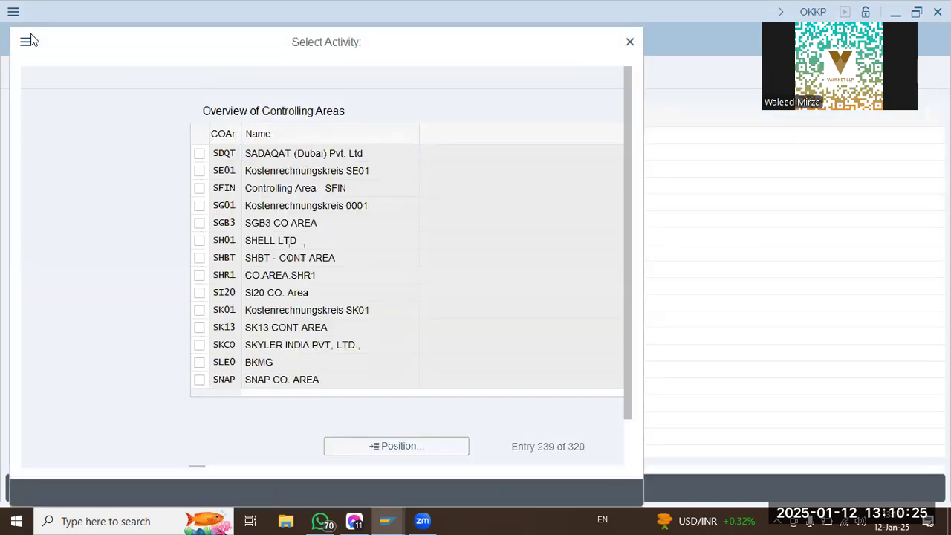
{"action": "left_click", "coordinate": [628, 495]}
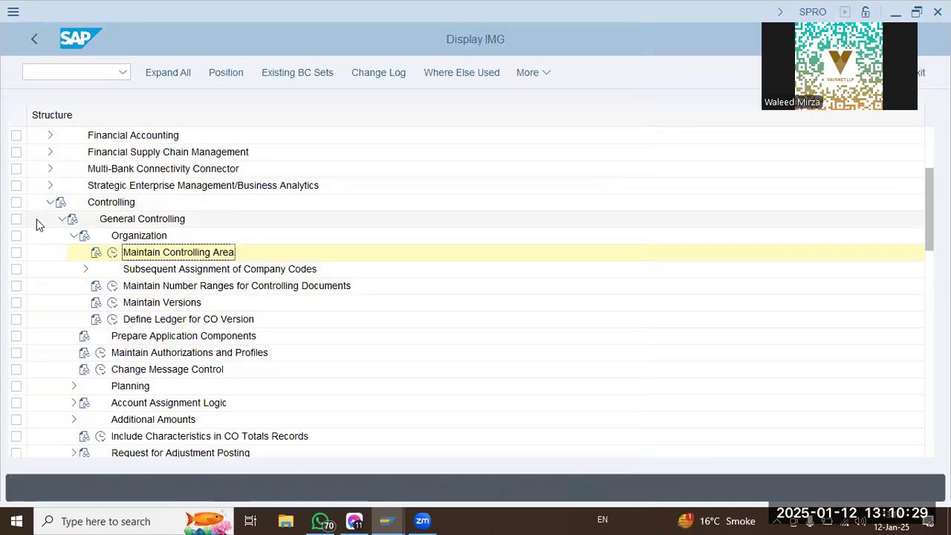
Collapse the Controlling node and expand Financial Accounting down to the Financial Accounting Global Settings, with Global Parameters for Company Code collapsed.
{"action": "left_click", "coordinate": [50, 202]}
{"action": "scroll", "coordinate": [50, 208], "scroll_direction": "up", "scroll_amount": 2}
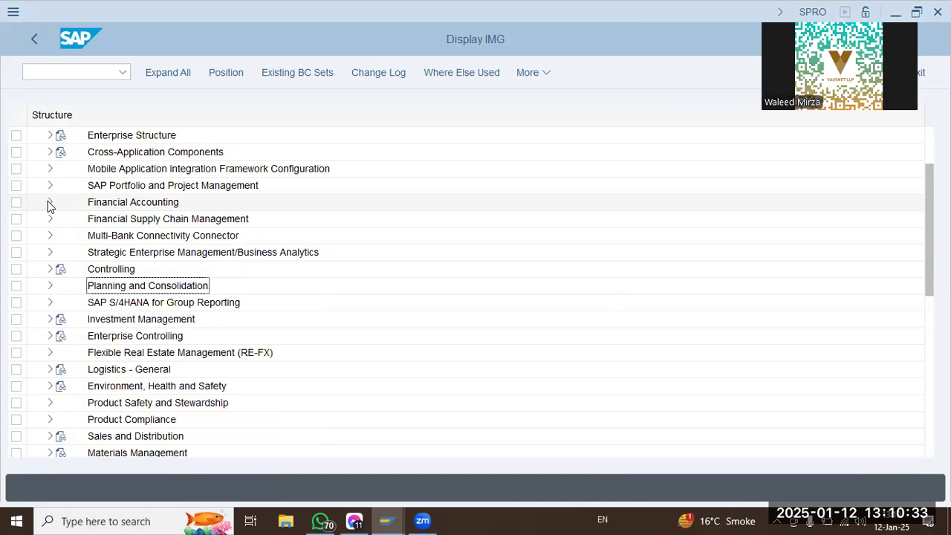
{"action": "left_click", "coordinate": [50, 203]}
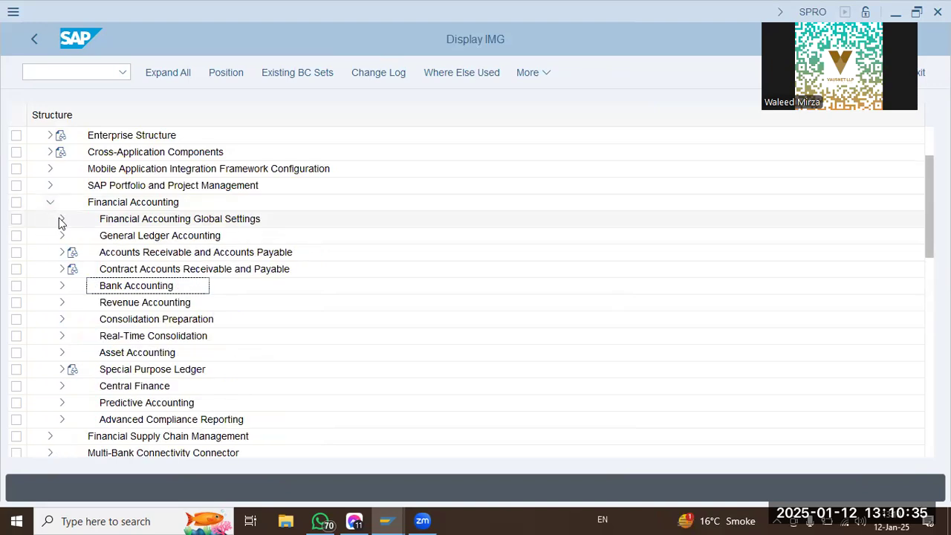
{"action": "left_click", "coordinate": [62, 219]}
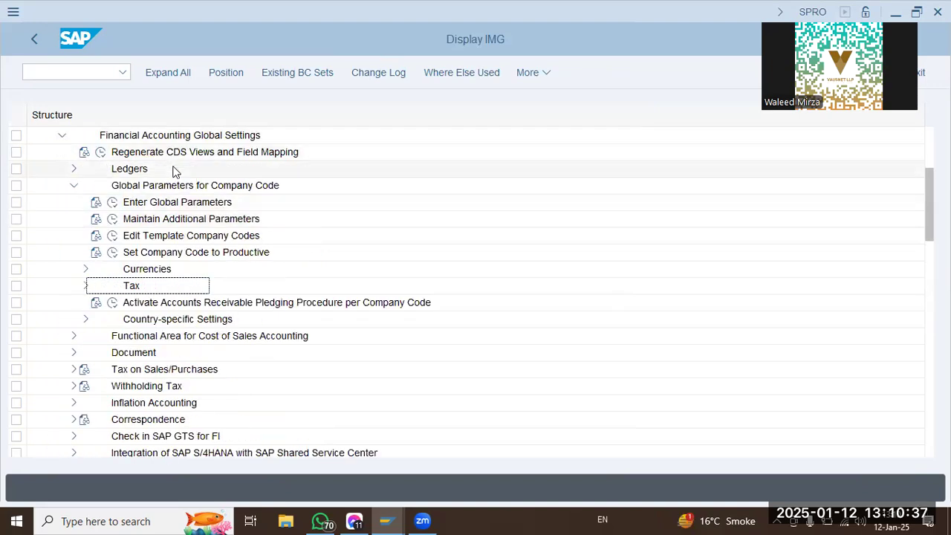
{"action": "scroll", "coordinate": [186, 194], "scroll_direction": "up", "scroll_amount": 3}
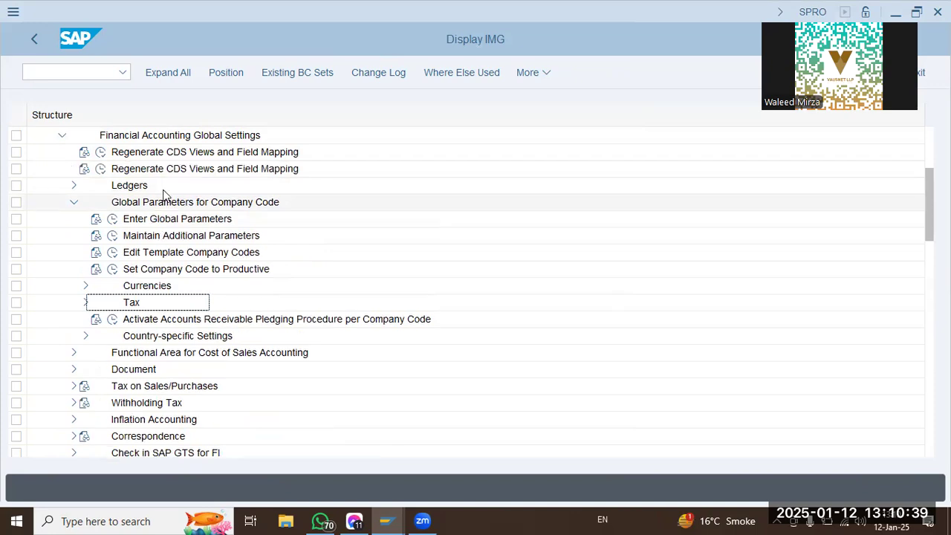
{"action": "left_click", "coordinate": [74, 235]}
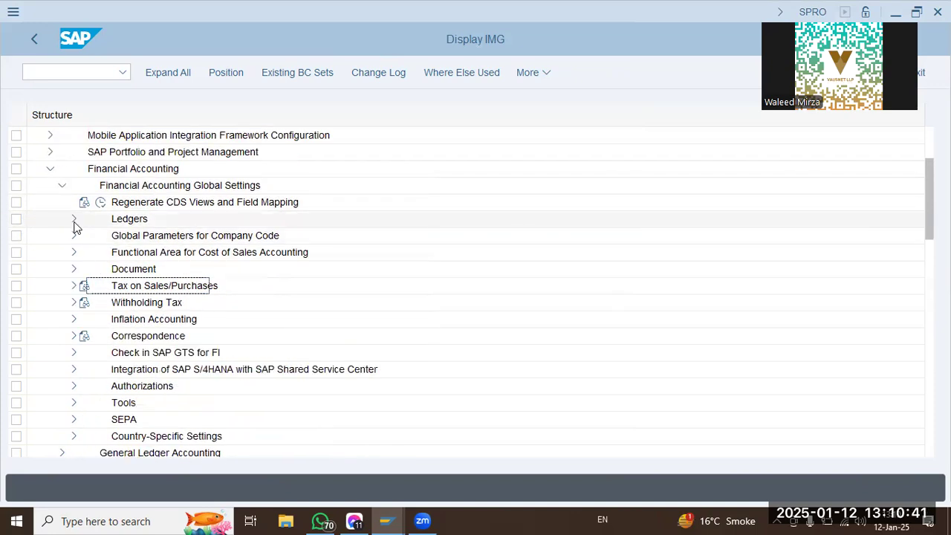
Open Maintain Currency and Valuation Profile under Ledgers, Parallel Valuation Approaches, Multiple Valuation Approaches/Transfer Prices, Basic Settings.
{"action": "left_click", "coordinate": [73, 219]}
{"action": "left_click", "coordinate": [159, 269]}
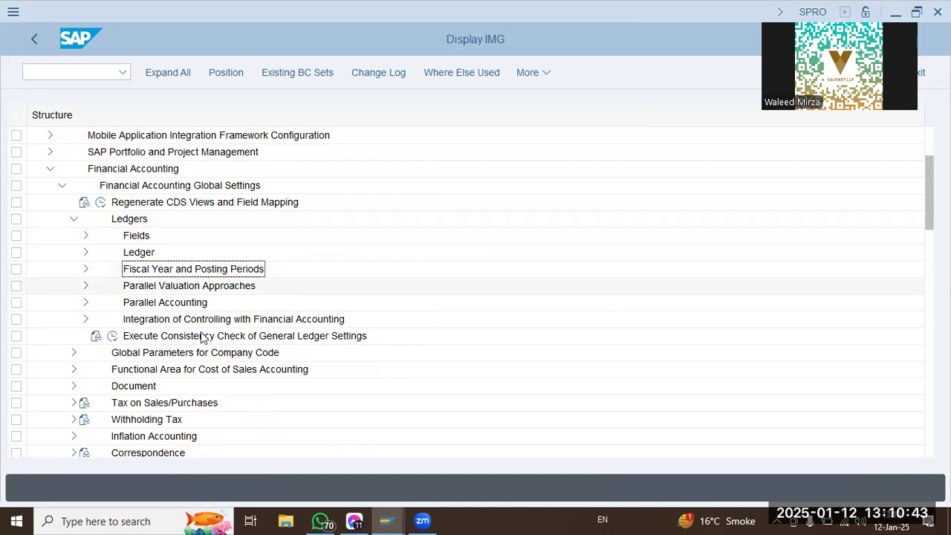
{"action": "left_click", "coordinate": [152, 321]}
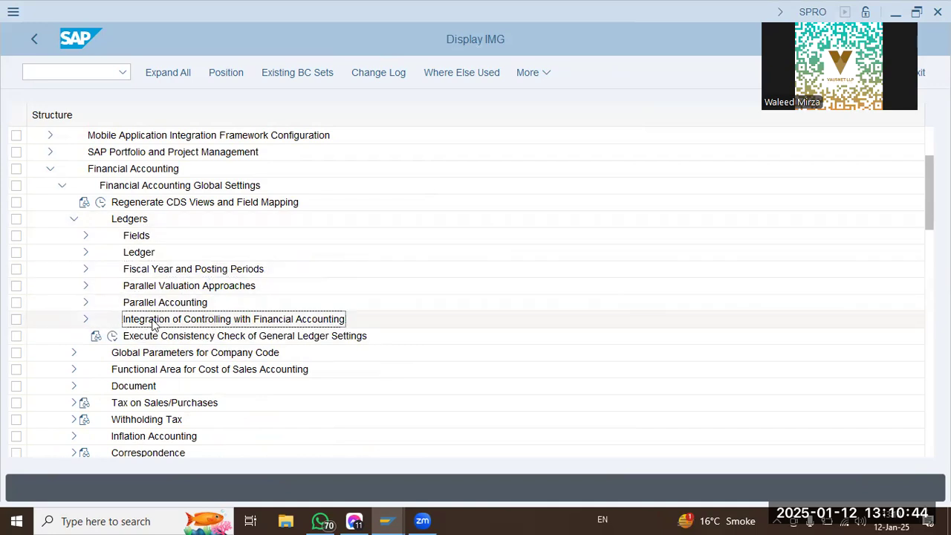
{"action": "left_click", "coordinate": [85, 285]}
{"action": "left_click", "coordinate": [98, 302]}
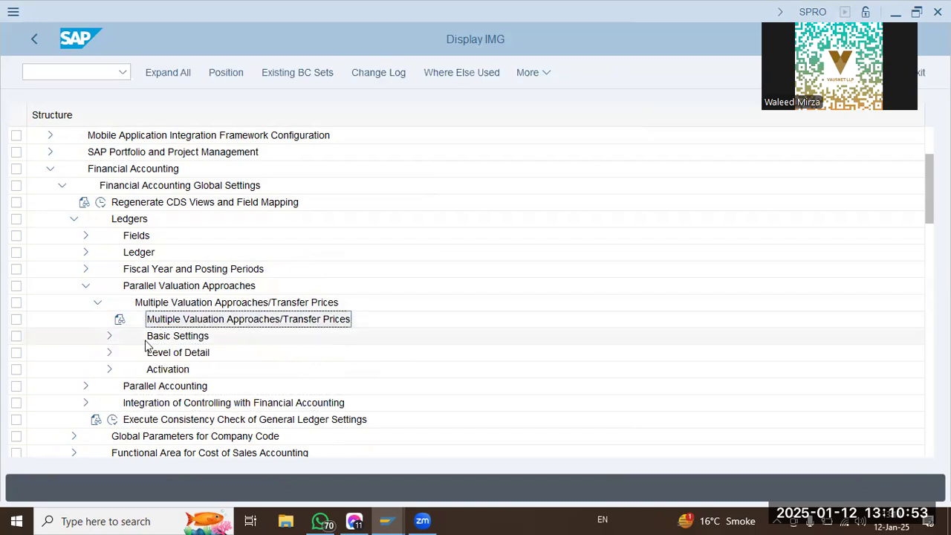
{"action": "left_click", "coordinate": [109, 336]}
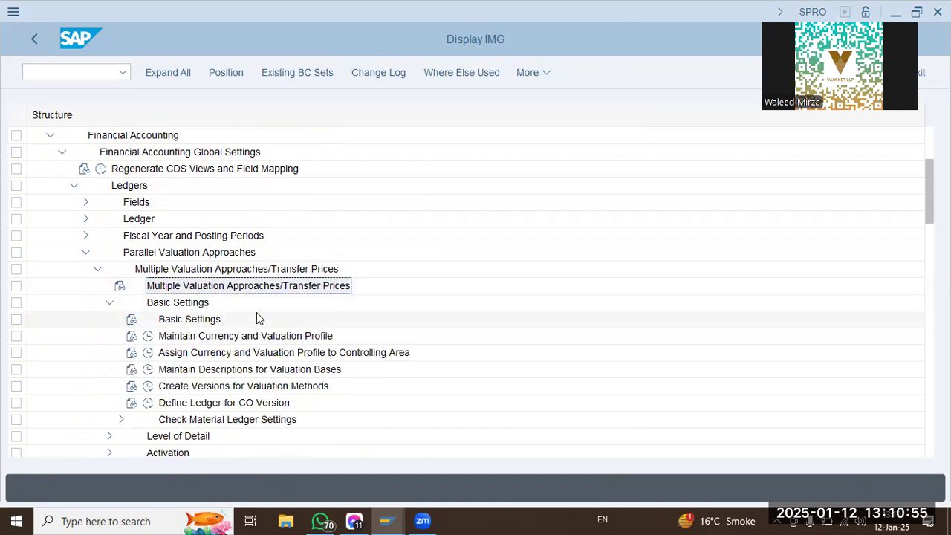
{"action": "left_click", "coordinate": [178, 336]}
{"action": "left_click", "coordinate": [148, 336]}
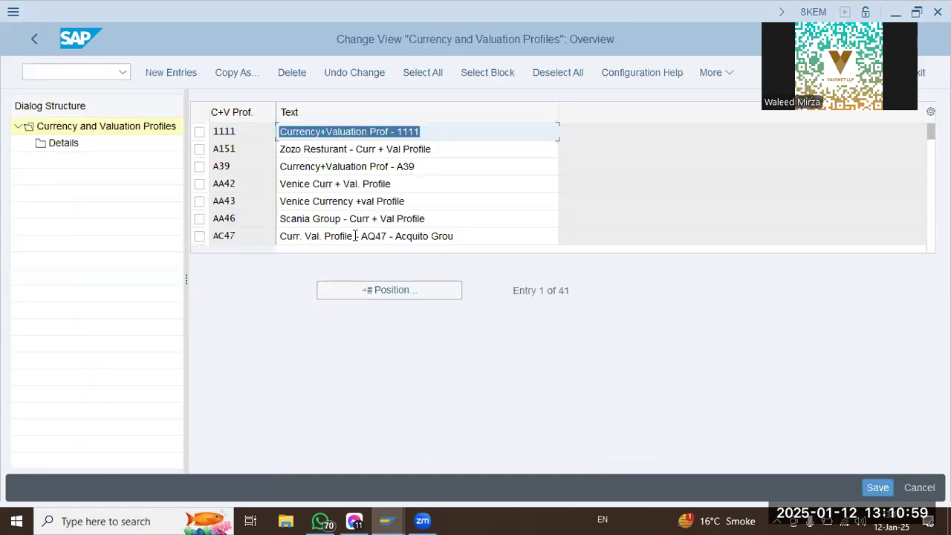
Look for currency and valuation profile sdqt among the existing profiles.
{"action": "left_click", "coordinate": [410, 290]}
{"action": "type", "text": "sdqt"}
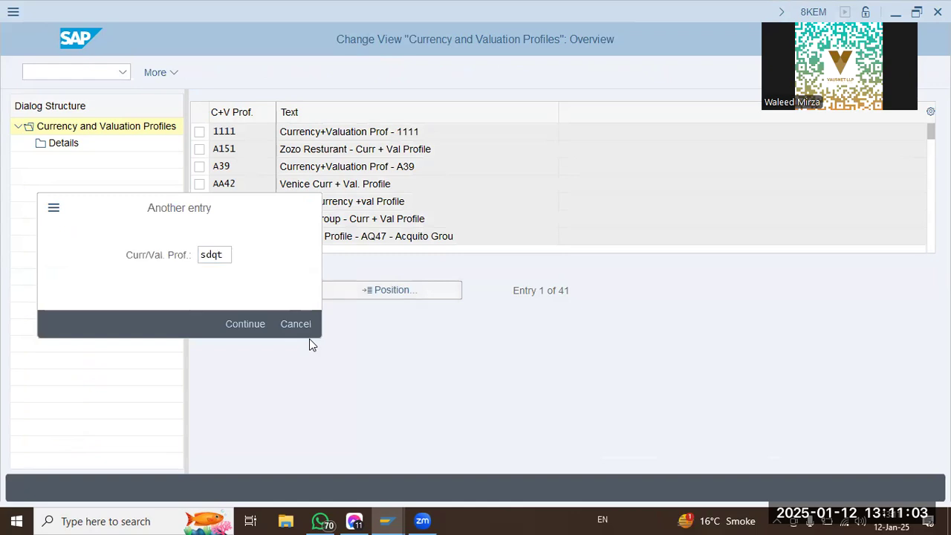
{"action": "key", "text": "Return"}
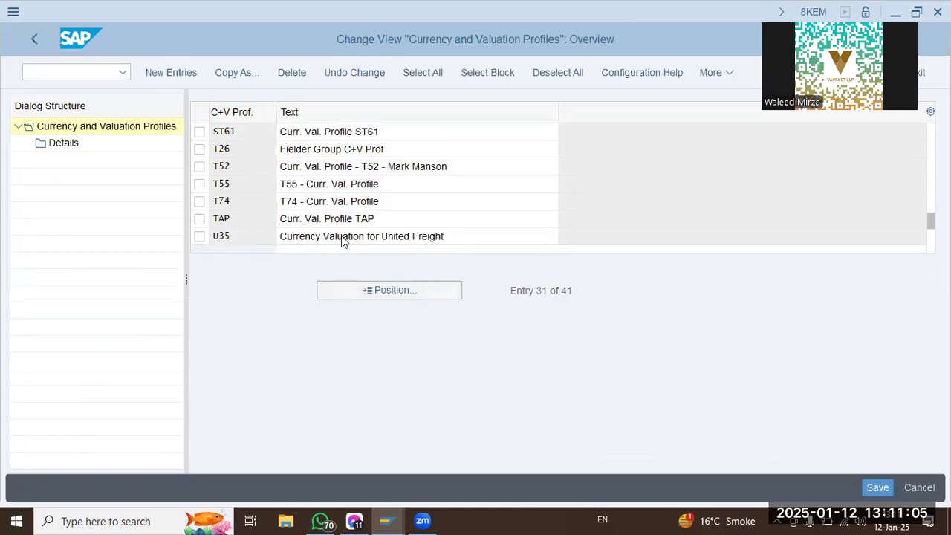
Add a new currency and valuation profile SDQT with the text "Curr. Val. Prof - SDQT".
{"action": "key", "text": "F5"}
{"action": "type", "text": "sdqt"}
{"action": "key", "text": "Tab"}
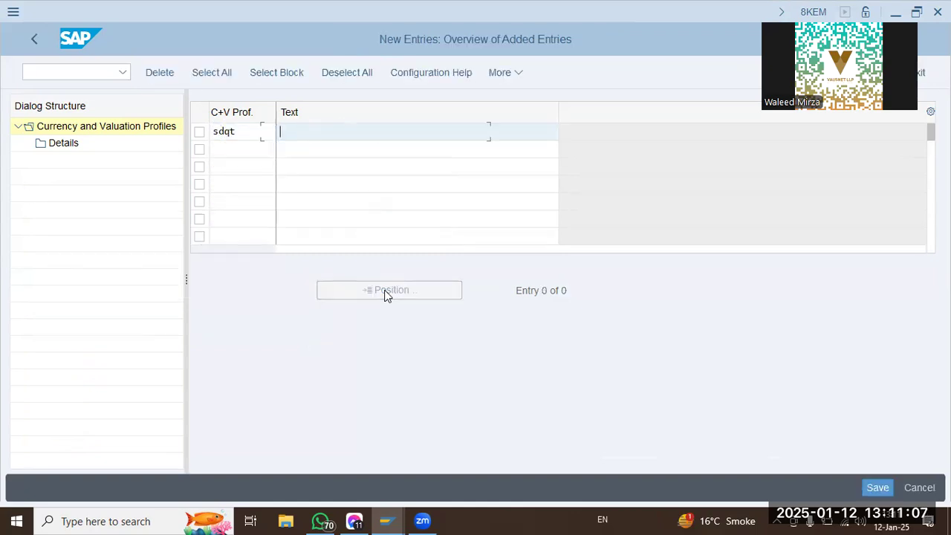
{"action": "type", "text": "Curr. "}
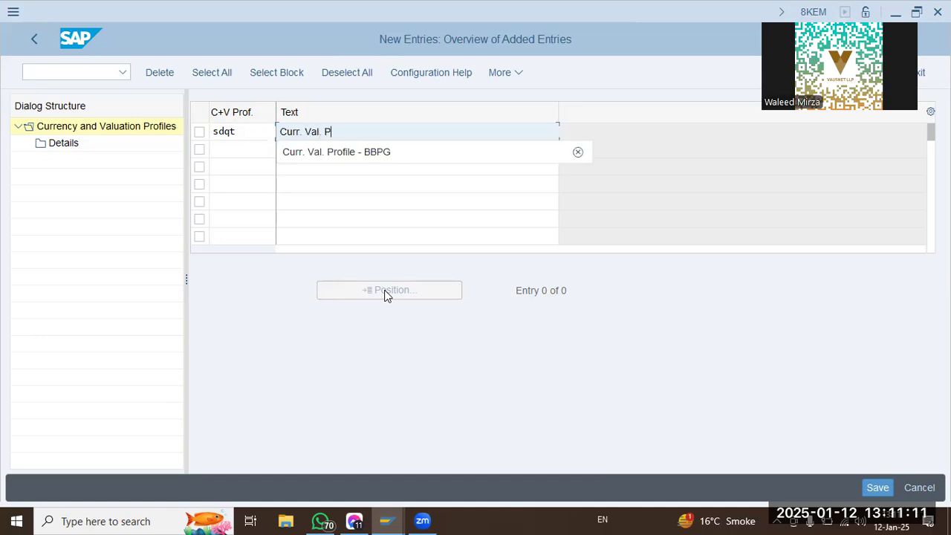
{"action": "type", "text": "Val. Prof - SDQT"}
{"action": "key", "text": "Return"}
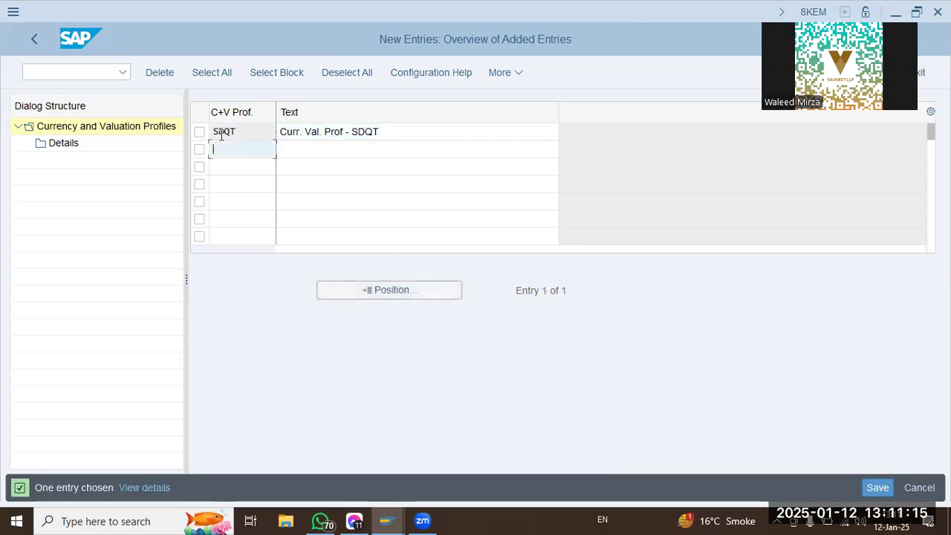
Save the new currency and valuation profile under the proposed customizing request and return to the IMG structure.
{"action": "left_click", "coordinate": [874, 486]}
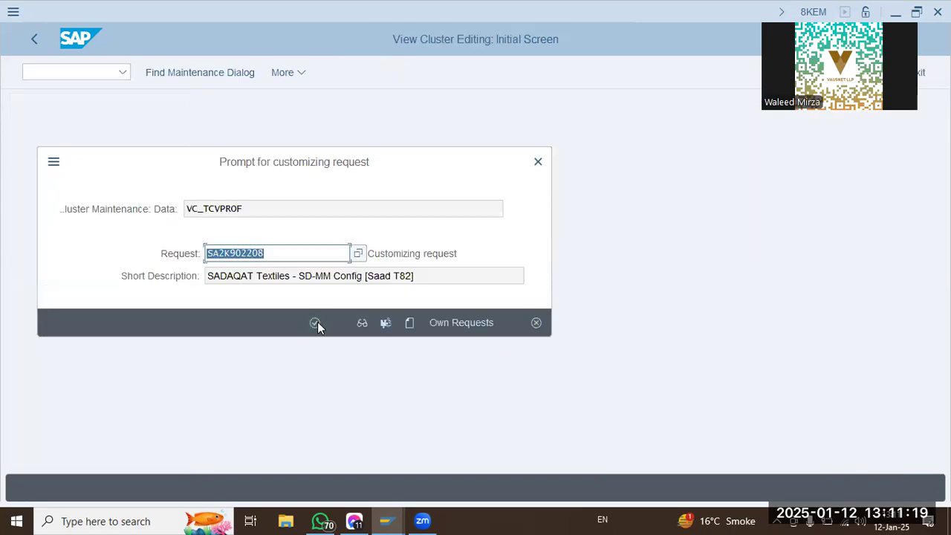
{"action": "left_click", "coordinate": [315, 323]}
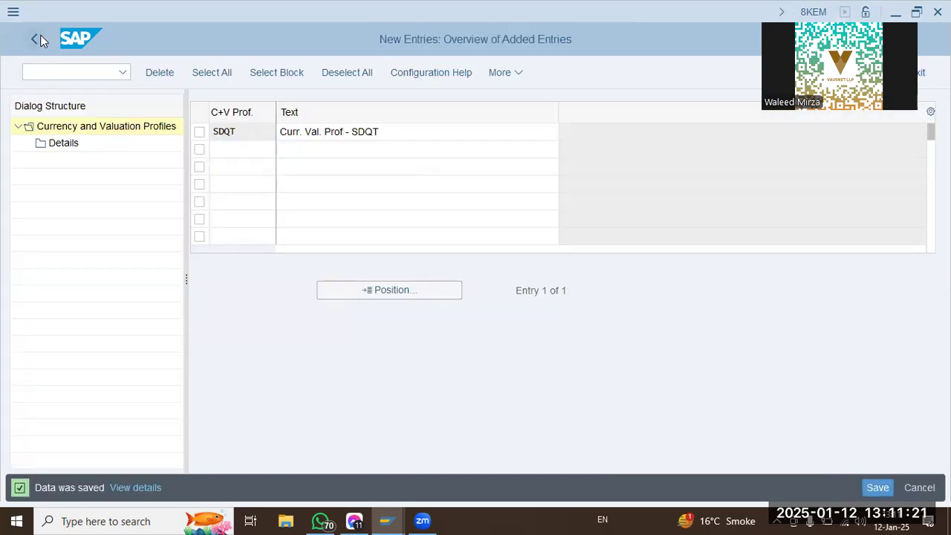
{"action": "left_click", "coordinate": [36, 39]}
{"action": "left_click", "coordinate": [36, 39]}
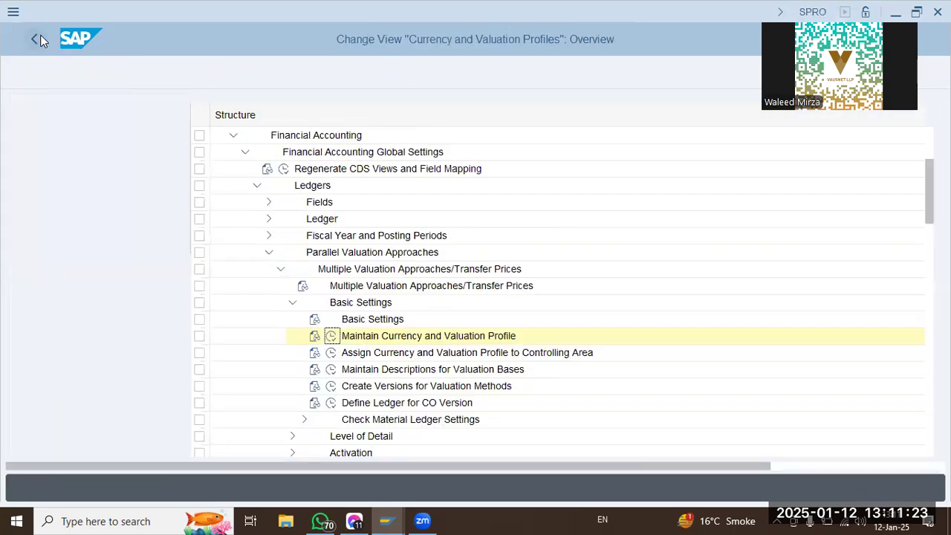
Open Assign Currency and Valuation Profile to Controlling Area and position the list at controlling area SDQT.
{"action": "left_click", "coordinate": [182, 353]}
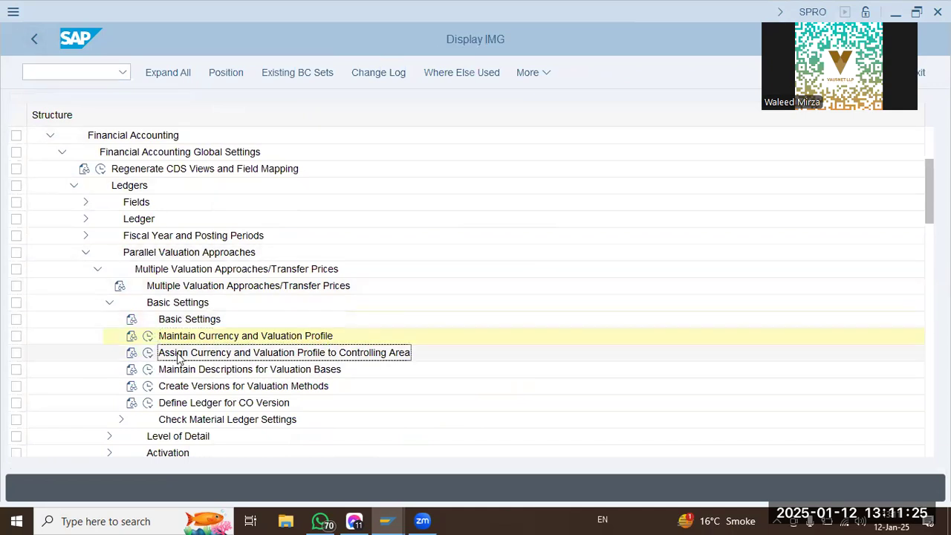
{"action": "left_click", "coordinate": [148, 352]}
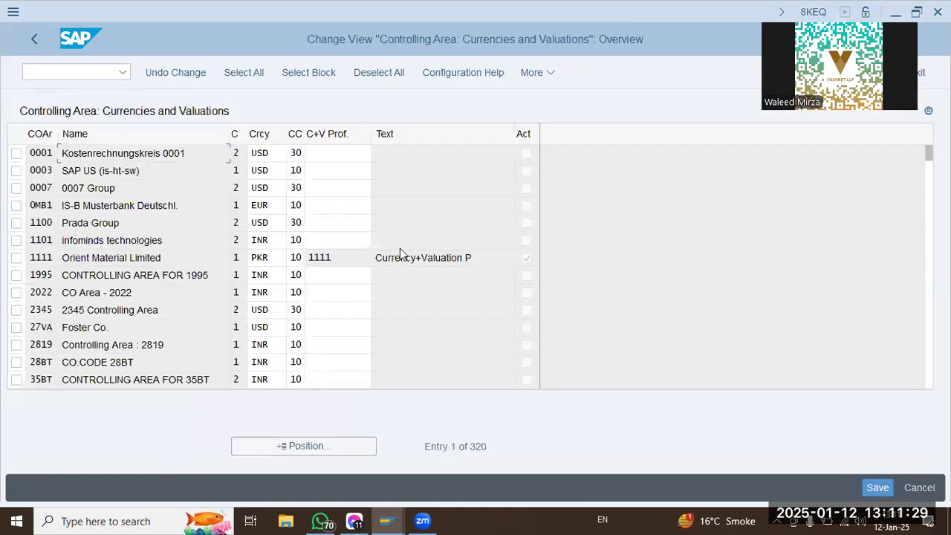
{"action": "left_click", "coordinate": [336, 448]}
{"action": "type", "text": "50BT"}
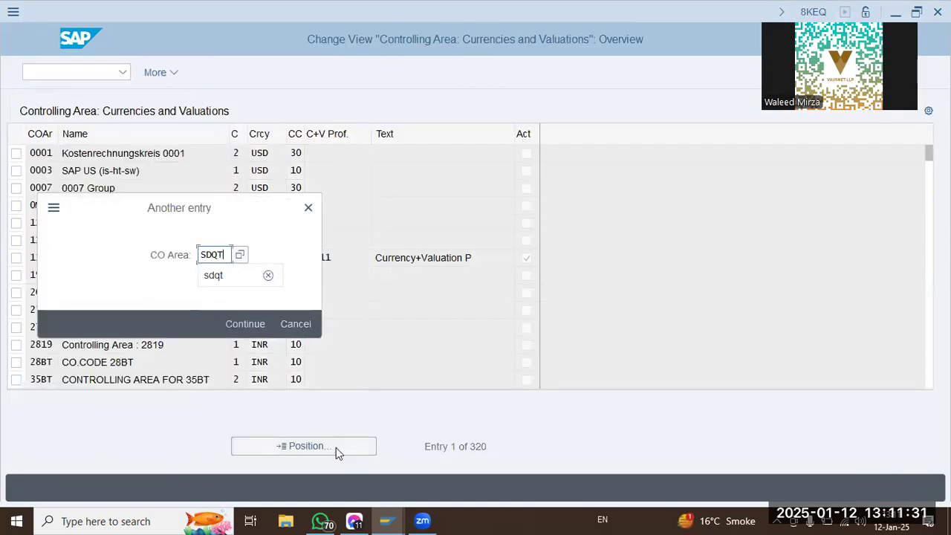
{"action": "key", "text": "Return"}
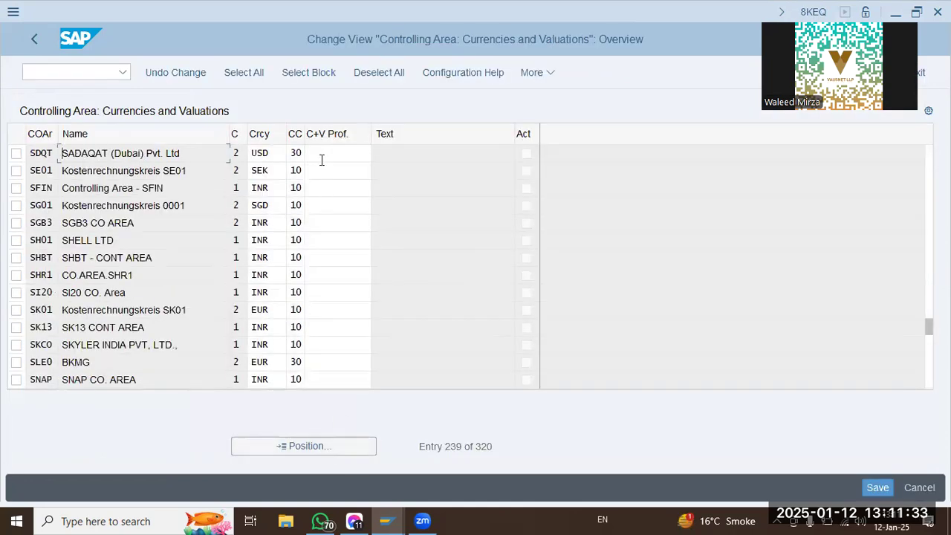
Assign currency and valuation profile SDQT to controlling area SDQT, save it under the proposed customizing request, and return to the IMG.
{"action": "left_click", "coordinate": [327, 154]}
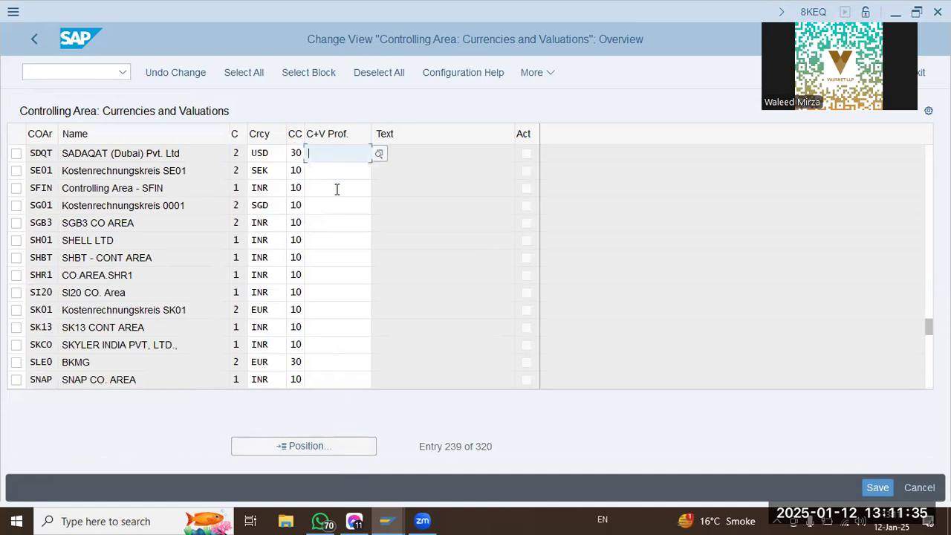
{"action": "type", "text": "SDQT"}
{"action": "key", "text": "Return"}
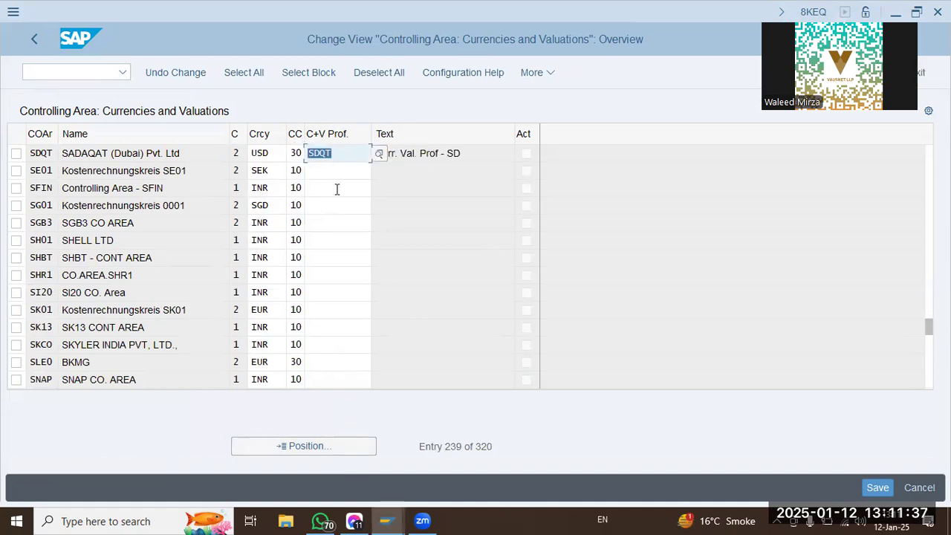
{"action": "left_click", "coordinate": [871, 486]}
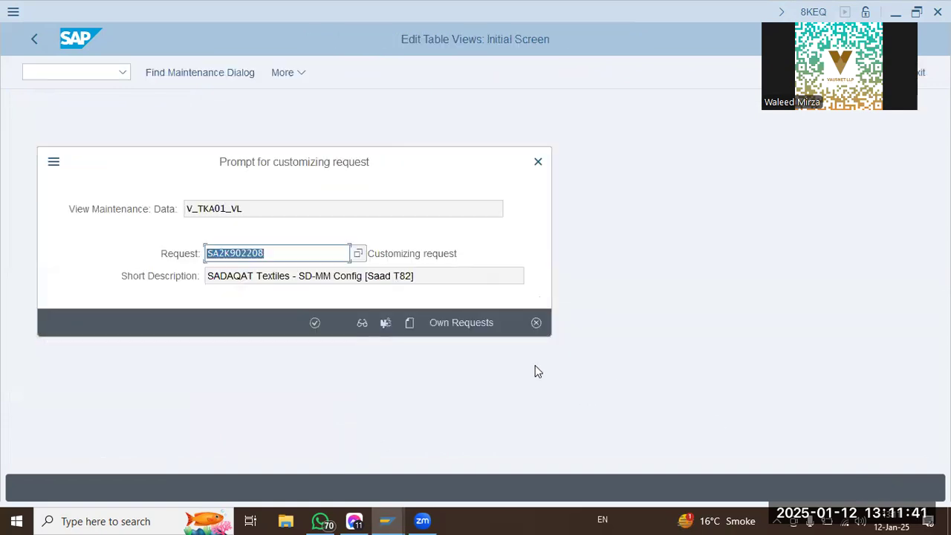
{"action": "left_click", "coordinate": [315, 324]}
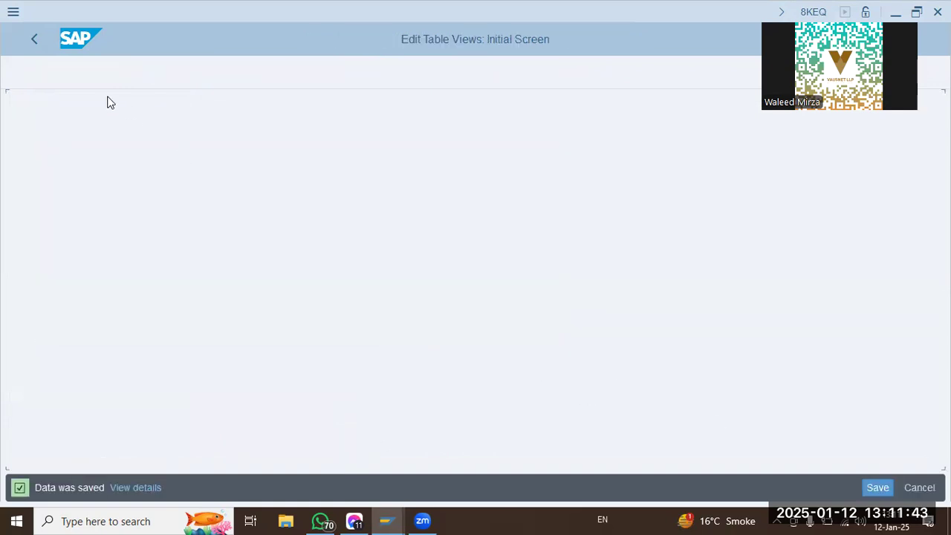
{"action": "left_click", "coordinate": [36, 39]}
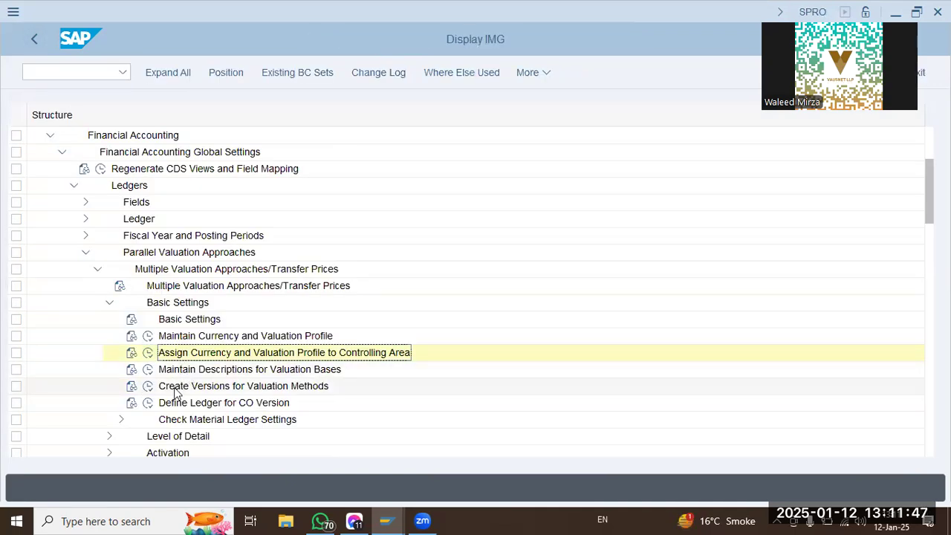
Open the Create Versions for Valuation Methods activity and go to version 0, Plan/actual version.
{"action": "left_click", "coordinate": [172, 387]}
{"action": "scroll", "coordinate": [171, 356], "scroll_direction": "down", "scroll_amount": 3}
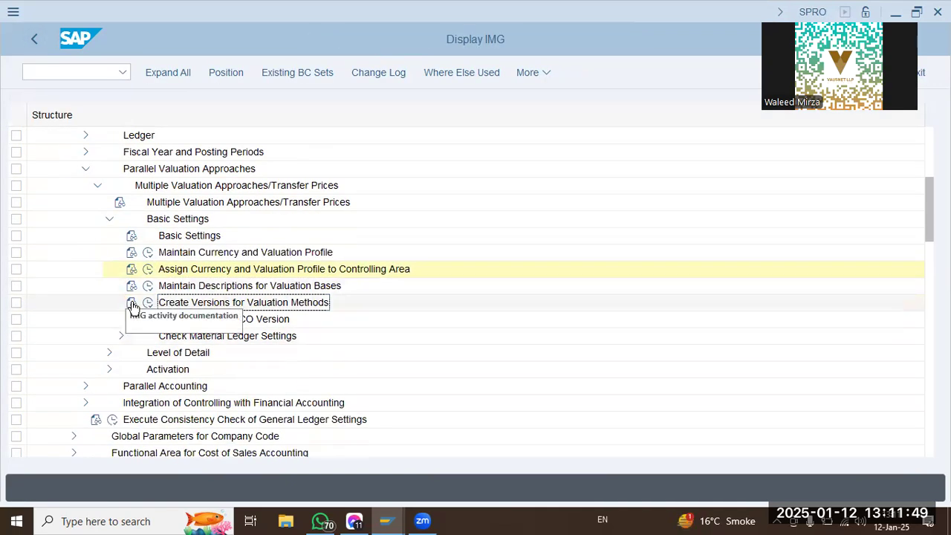
{"action": "left_click", "coordinate": [148, 302]}
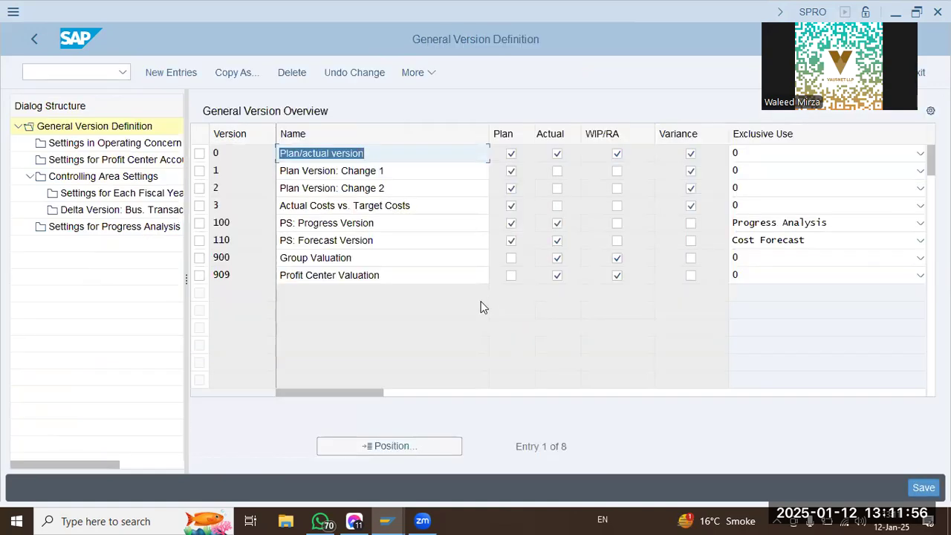
{"action": "left_click", "coordinate": [348, 154]}
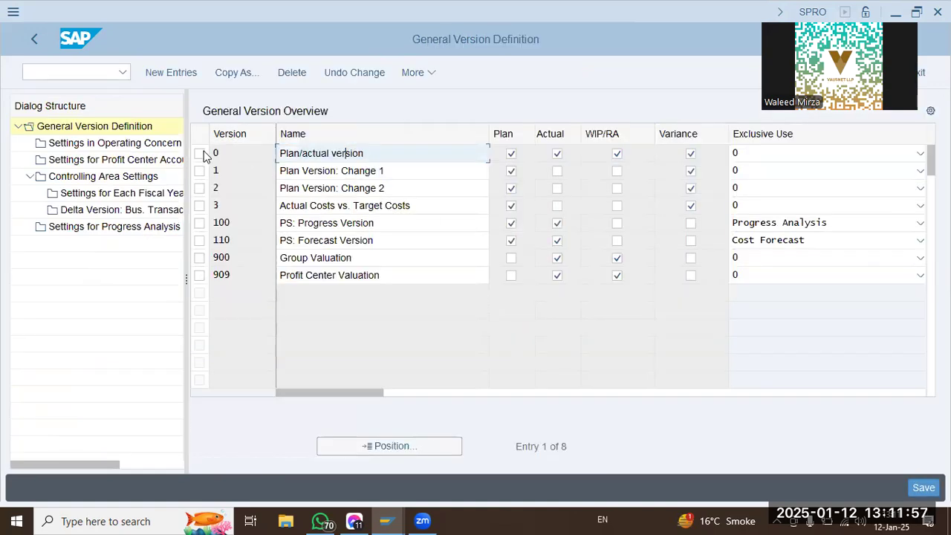
Open the fiscal-year settings of version 0 (Plan/Act - Version) under the settings for controlling area LAP9.
{"action": "left_click", "coordinate": [199, 154]}
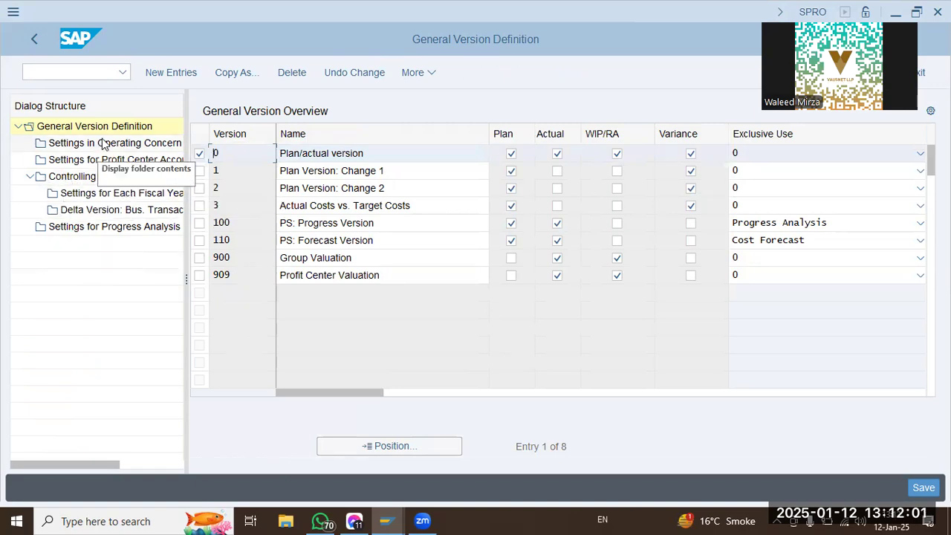
{"action": "left_click", "coordinate": [104, 177]}
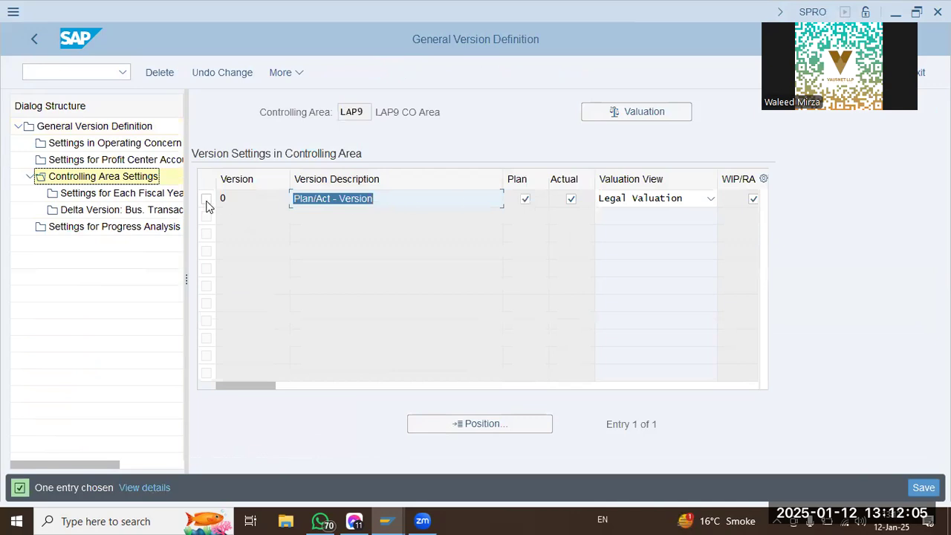
{"action": "left_click", "coordinate": [207, 201]}
{"action": "left_click", "coordinate": [172, 195]}
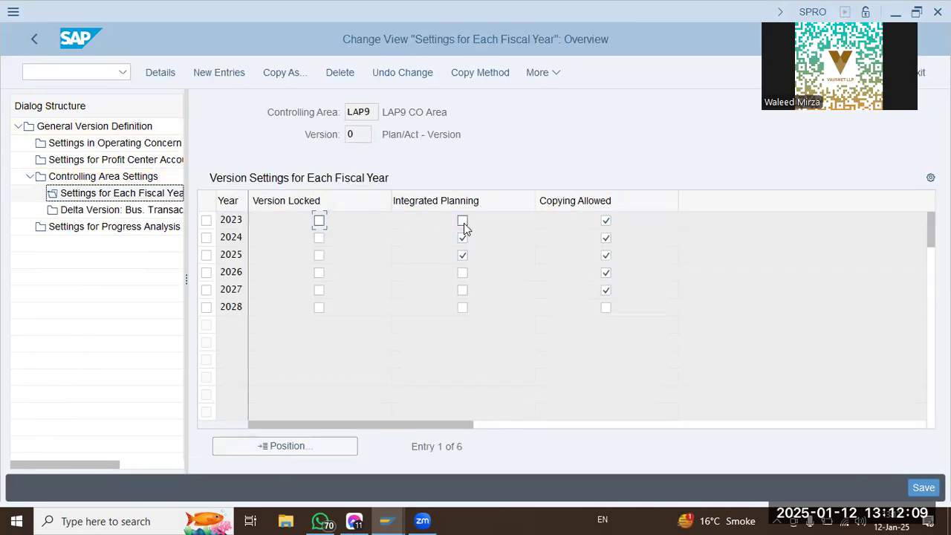
Enable integrated planning for 2023 as a background job with output device LP01, and list the jobs with scheduled ones included.
{"action": "left_click", "coordinate": [463, 222]}
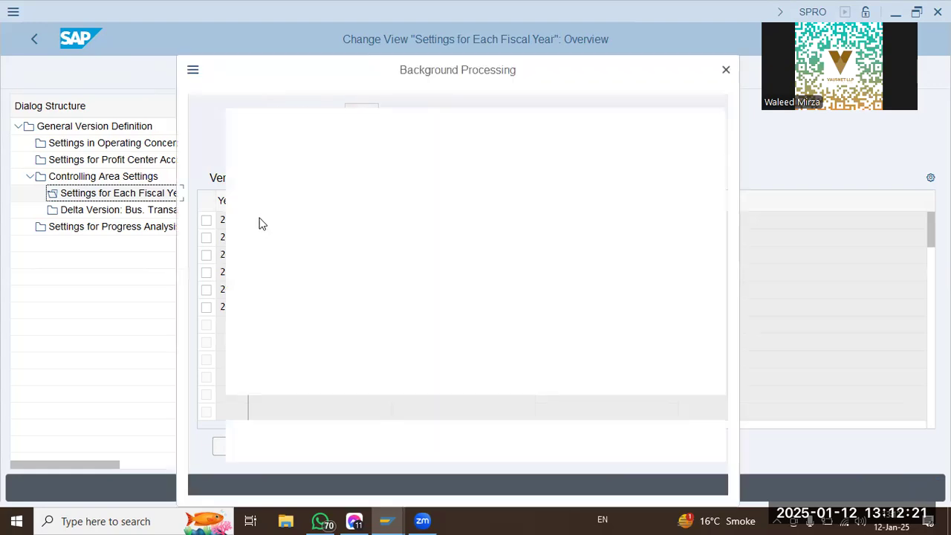
{"action": "left_click", "coordinate": [301, 471]}
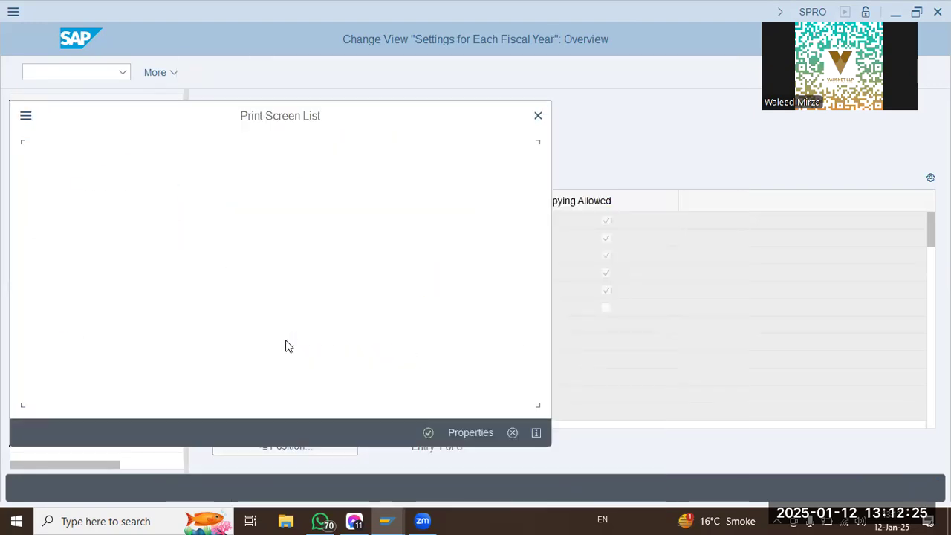
{"action": "type", "text": "lp01"}
{"action": "key", "text": "Return"}
{"action": "key", "text": "Return"}
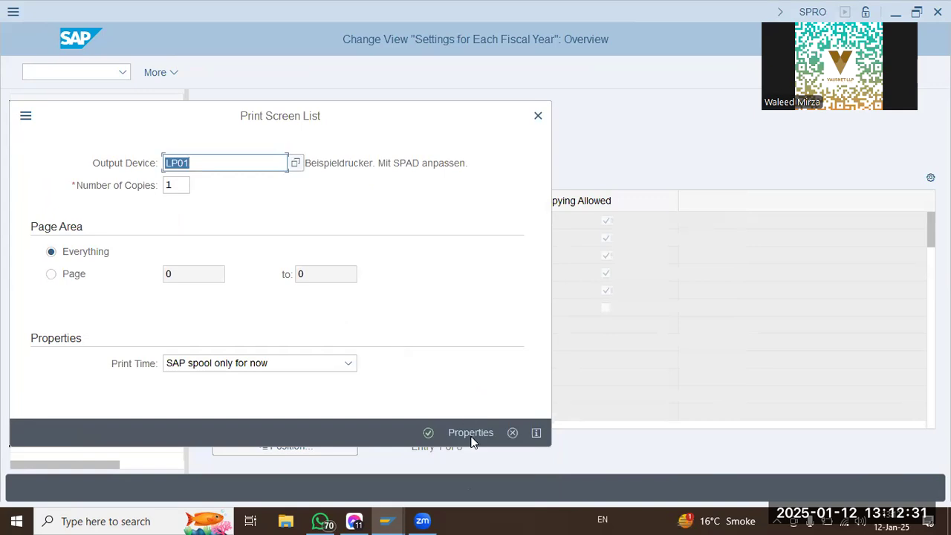
{"action": "left_click", "coordinate": [428, 433]}
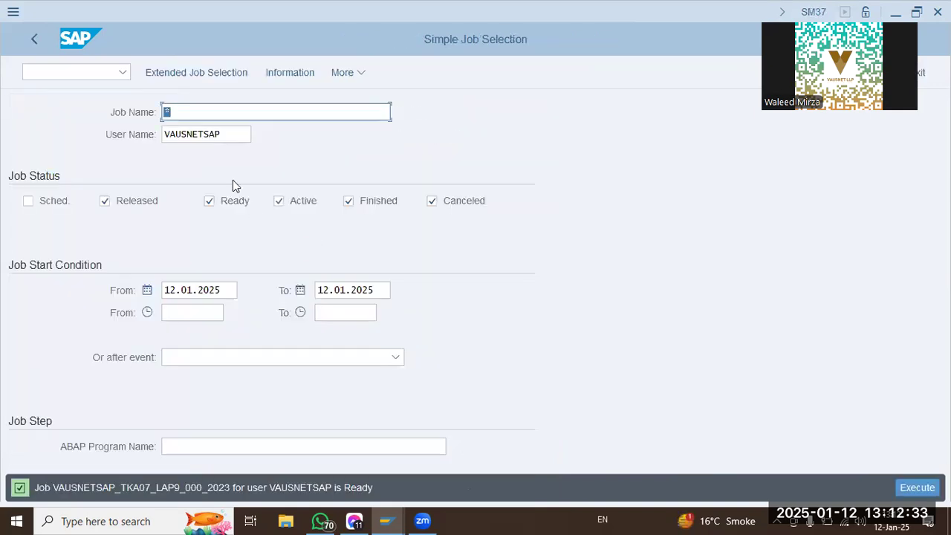
{"action": "left_click", "coordinate": [52, 202]}
{"action": "left_click", "coordinate": [917, 488]}
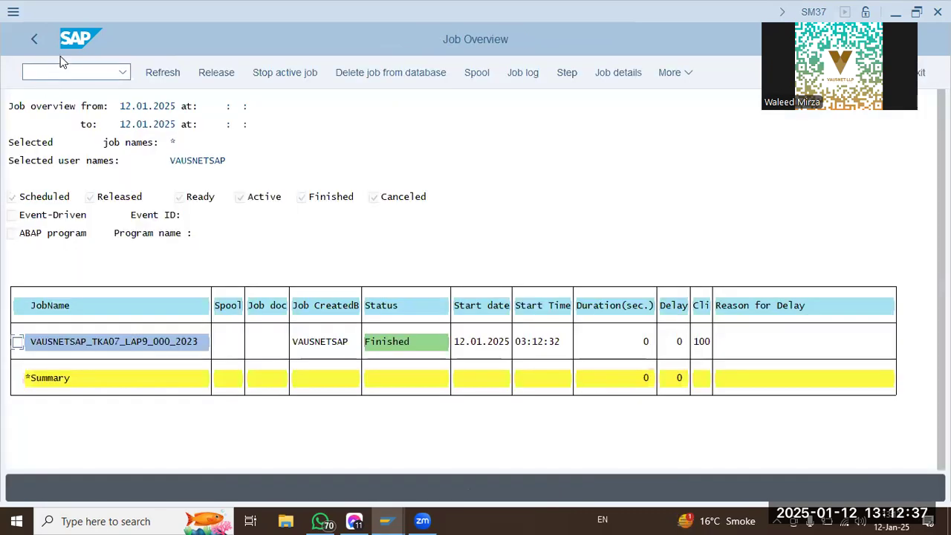
Leave the job overview and set the controlling area to SDQT with transaction OKKS.
{"action": "left_click", "coordinate": [47, 65]}
{"action": "type", "text": "/n"}
{"action": "key", "text": "Return"}
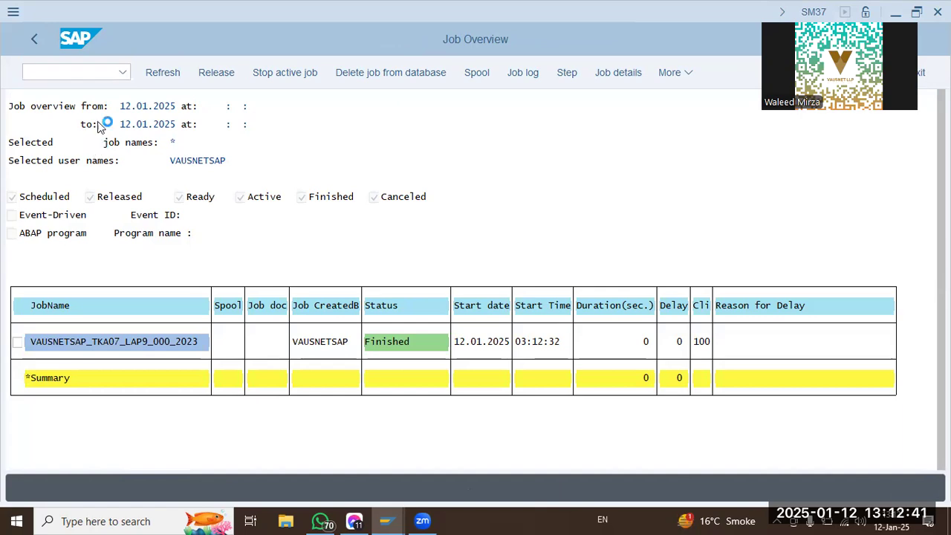
{"action": "type", "text": "/N OKKS"}
{"action": "key", "text": "Return"}
{"action": "type", "text": "sdqt"}
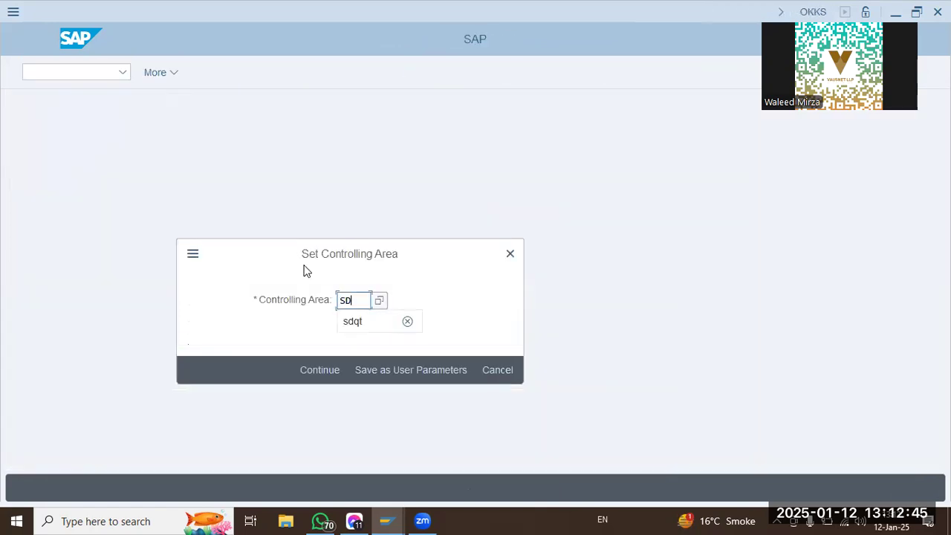
{"action": "key", "text": "Return"}
Start transaction SPRO and open the SAP Reference IMG.
{"action": "left_click", "coordinate": [75, 73]}
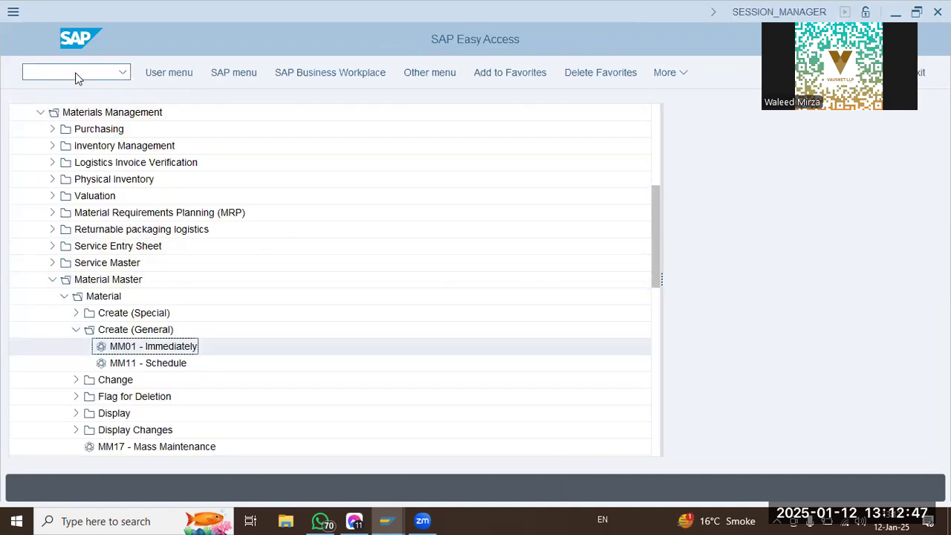
{"action": "type", "text": "SPRO"}
{"action": "key", "text": "Return"}
{"action": "left_click", "coordinate": [185, 74]}
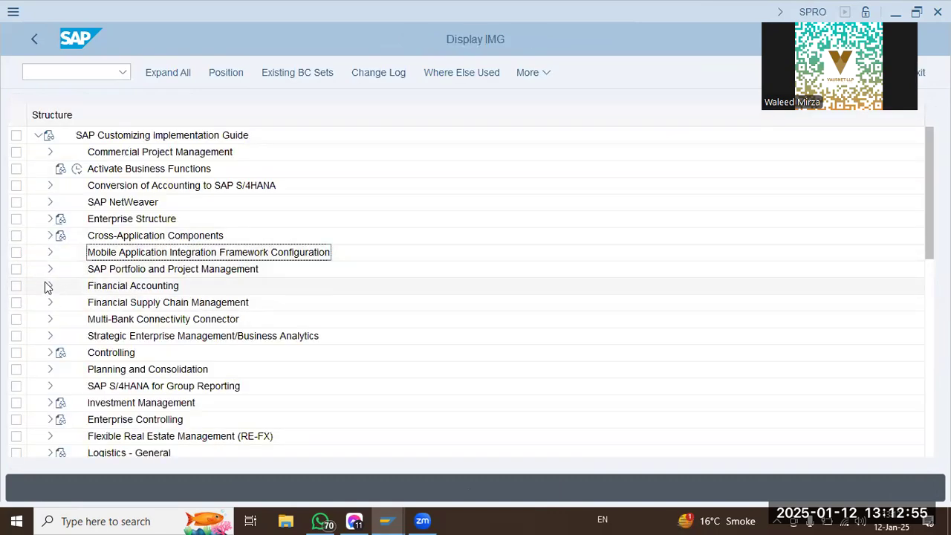
{"action": "left_click", "coordinate": [50, 354]}
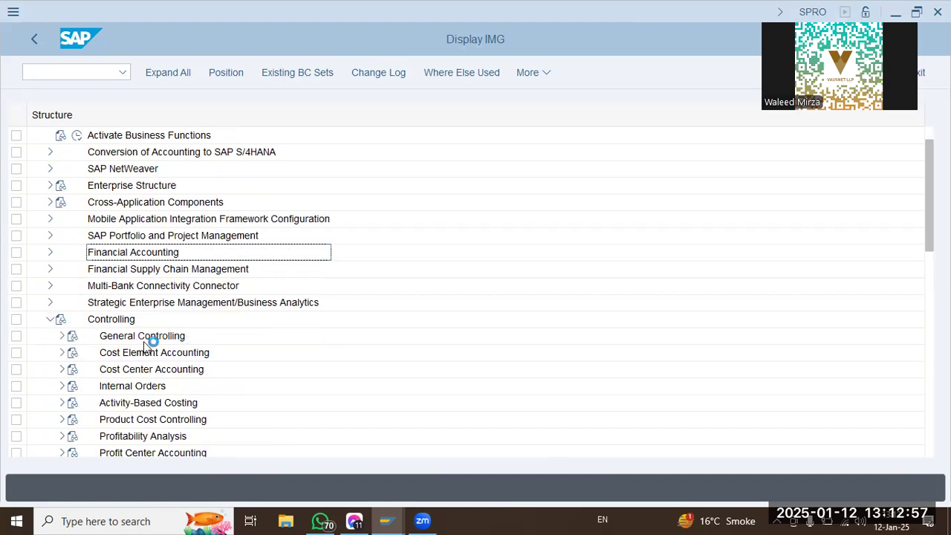
{"action": "left_click", "coordinate": [63, 336]}
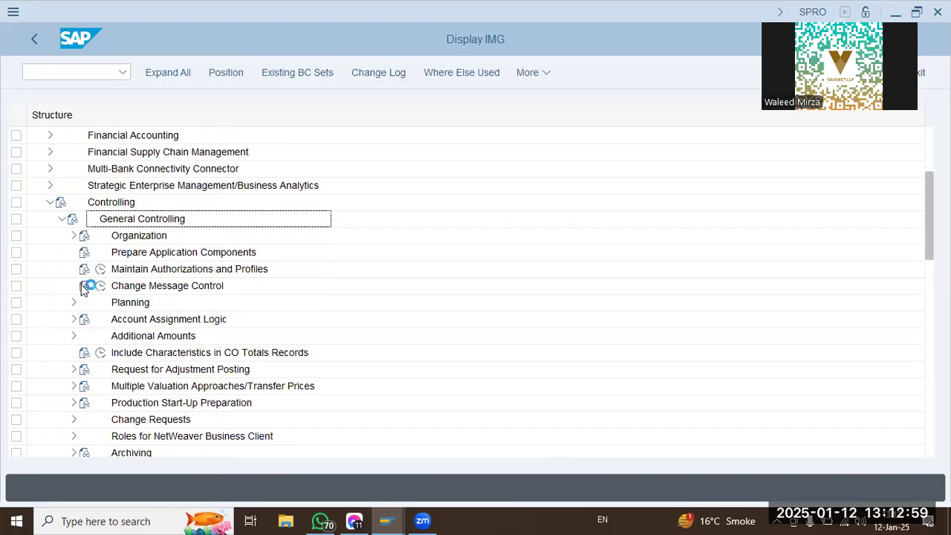
{"action": "left_click", "coordinate": [74, 236]}
{"action": "left_click", "coordinate": [114, 252]}
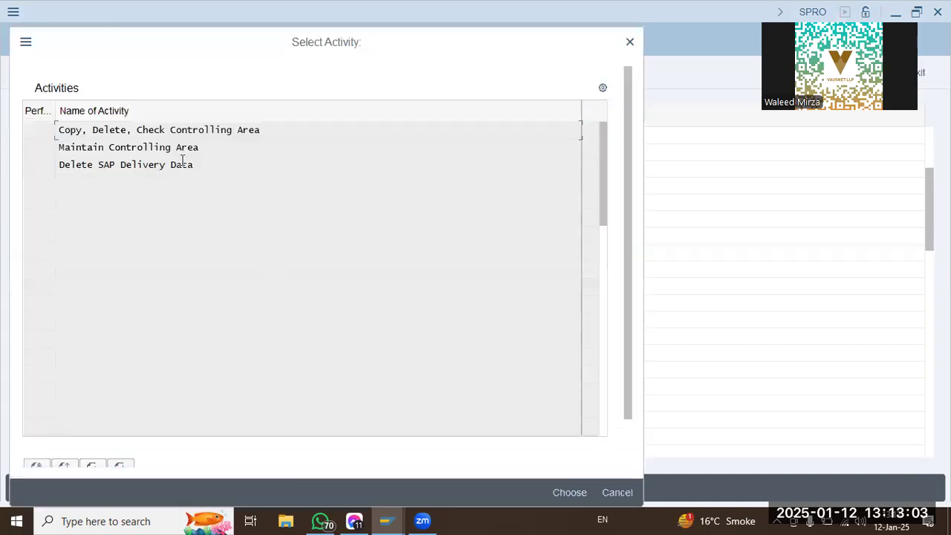
{"action": "key", "text": "Escape"}
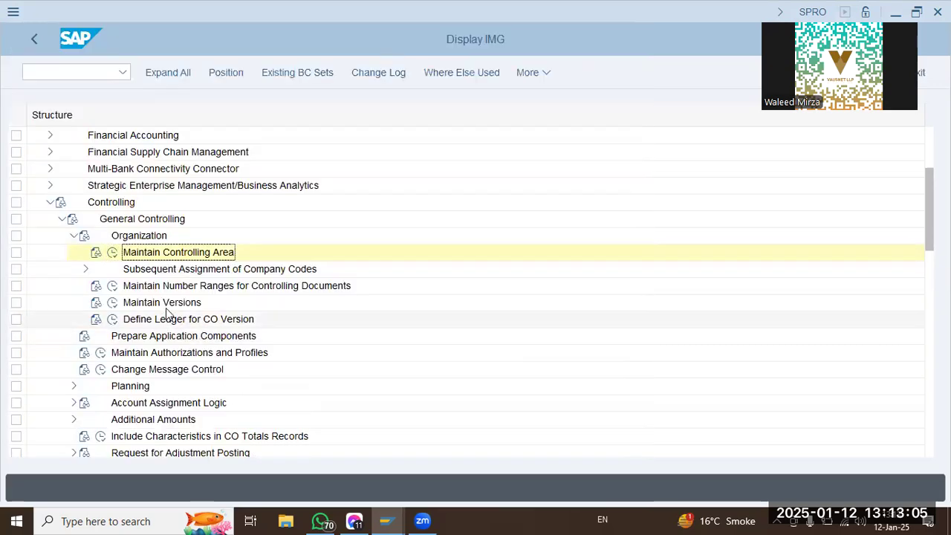
{"action": "scroll", "coordinate": [76, 173], "scroll_direction": "up", "scroll_amount": 2}
{"action": "scroll", "coordinate": [75, 202], "scroll_direction": "up", "scroll_amount": 2}
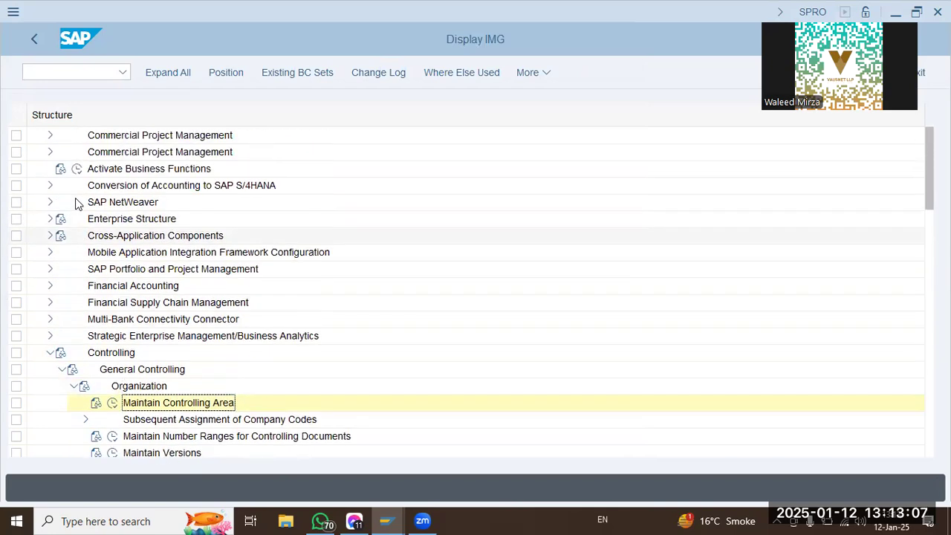
Open Create Versions for Valuation Methods under Financial Accounting Global Settings, Ledgers, Parallel Valuation Approaches, Multiple Valuation Approaches/Transfer Prices, Basic Settings.
{"action": "left_click", "coordinate": [47, 286]}
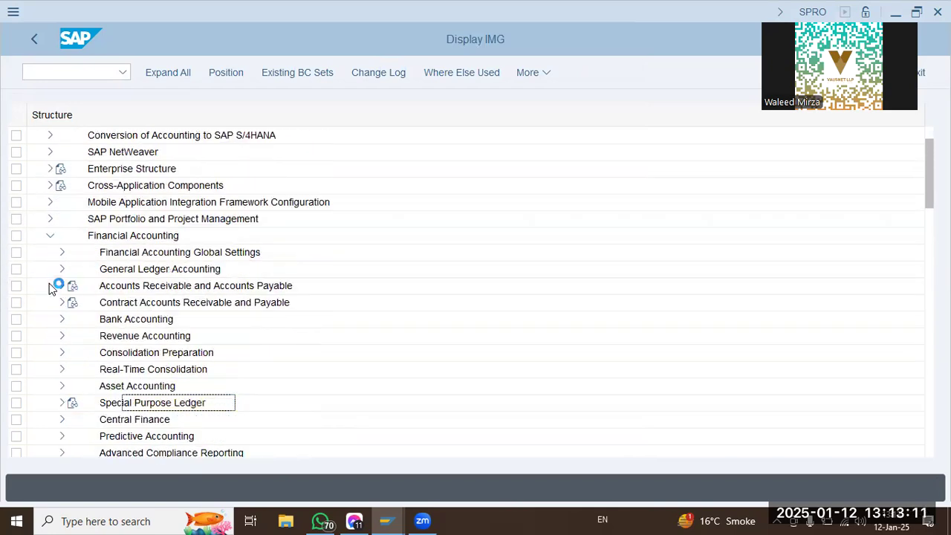
{"action": "left_click", "coordinate": [60, 254]}
{"action": "left_click", "coordinate": [73, 236]}
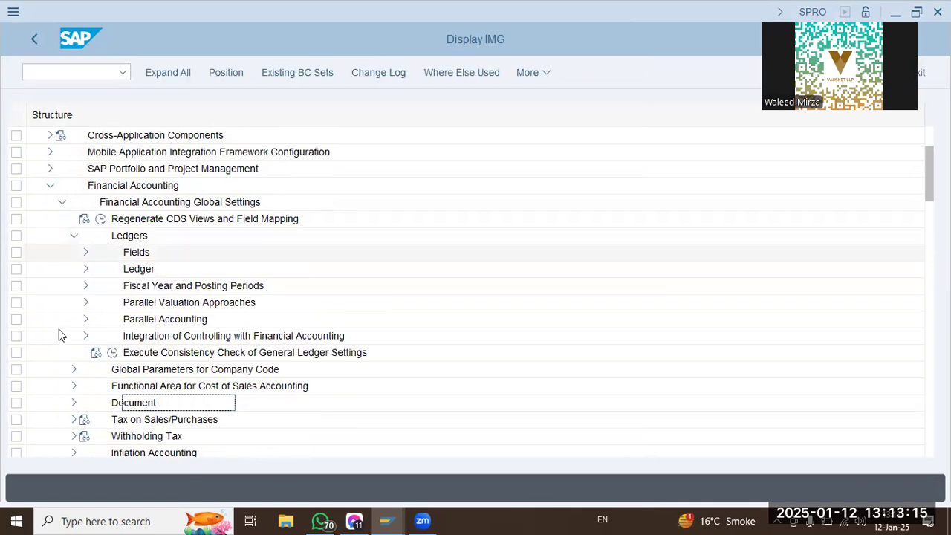
{"action": "left_click", "coordinate": [85, 302]}
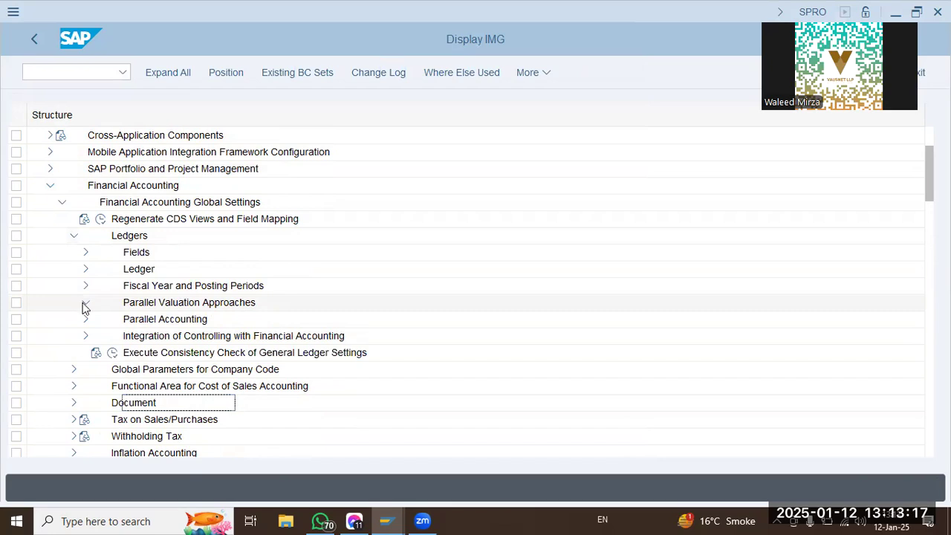
{"action": "left_click", "coordinate": [97, 318]}
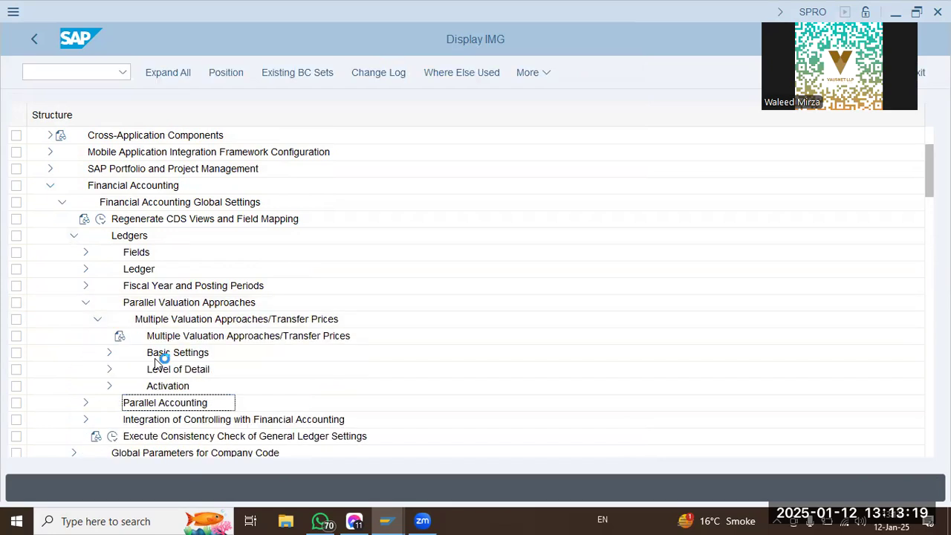
{"action": "left_click", "coordinate": [109, 353]}
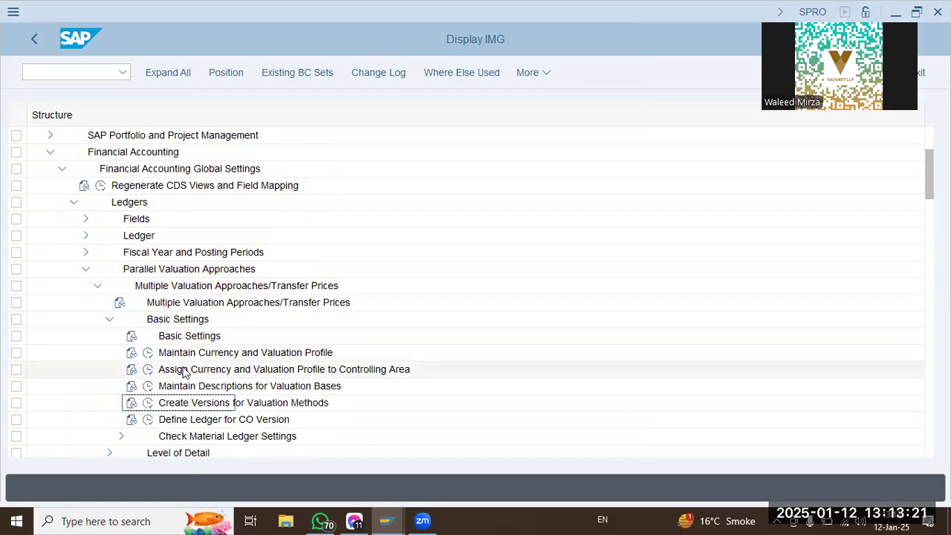
{"action": "left_click", "coordinate": [148, 403]}
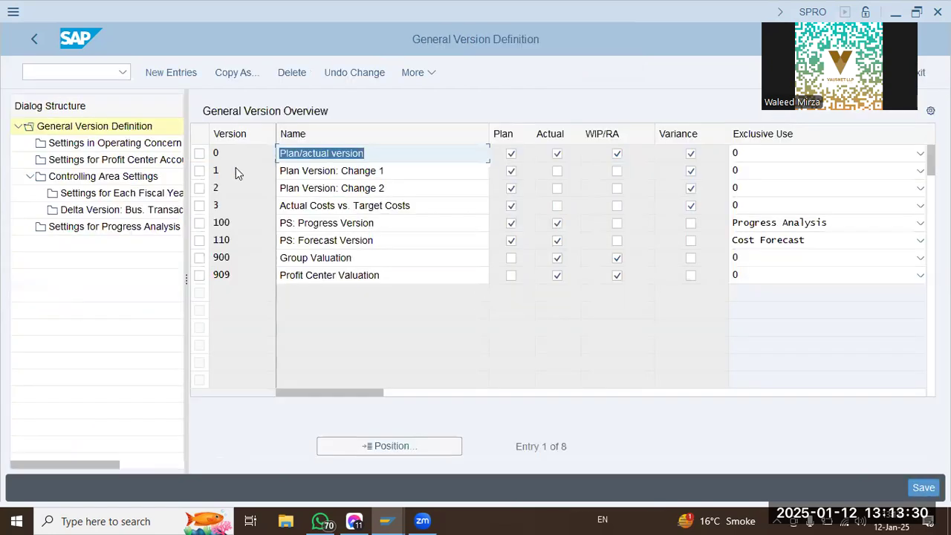
Open the fiscal-year settings of version 0 under the settings for controlling area SDQT.
{"action": "left_click", "coordinate": [199, 153]}
{"action": "double_click", "coordinate": [97, 176]}
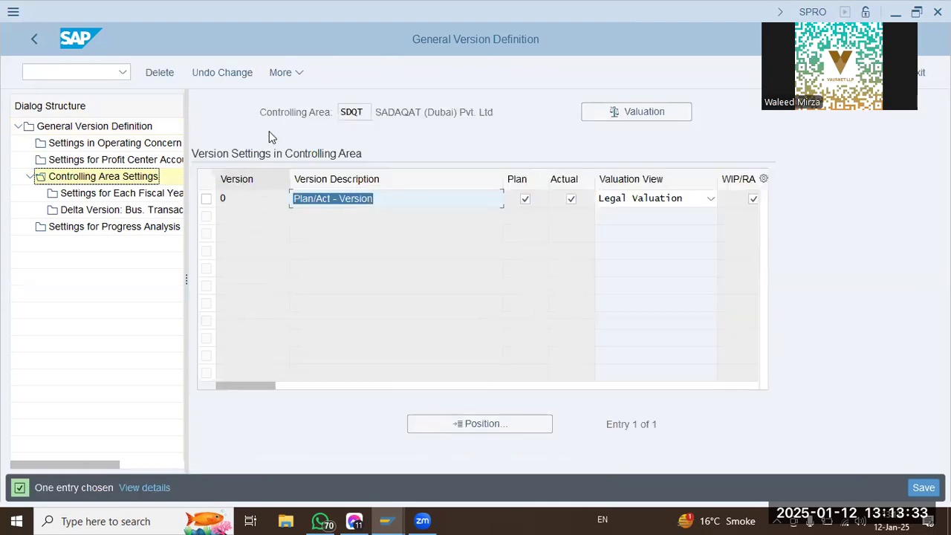
{"action": "left_click", "coordinate": [206, 200]}
{"action": "double_click", "coordinate": [141, 198]}
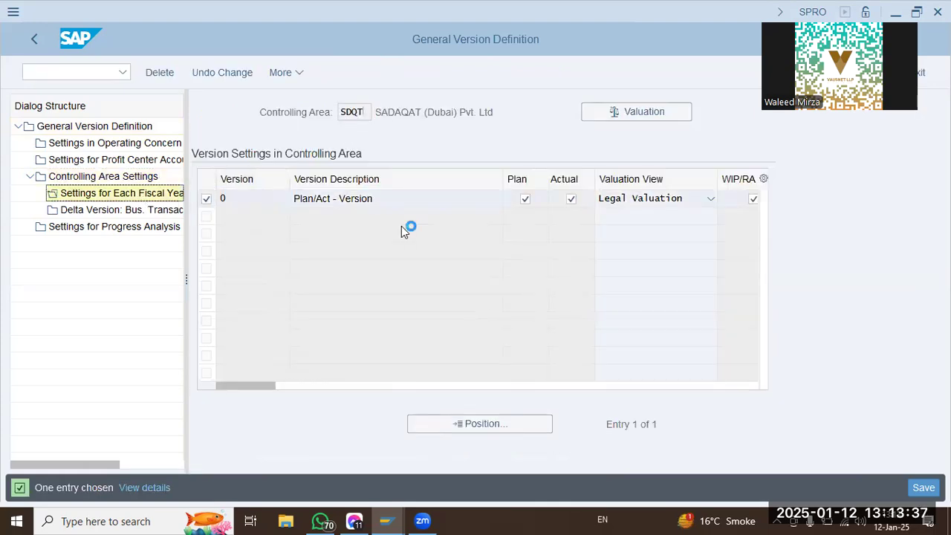
Enable integrated planning for 2025 in SDQT version 0 as a background job with output device LP01, and list all jobs including scheduled ones.
{"action": "left_click", "coordinate": [463, 221]}
{"action": "left_click", "coordinate": [467, 237]}
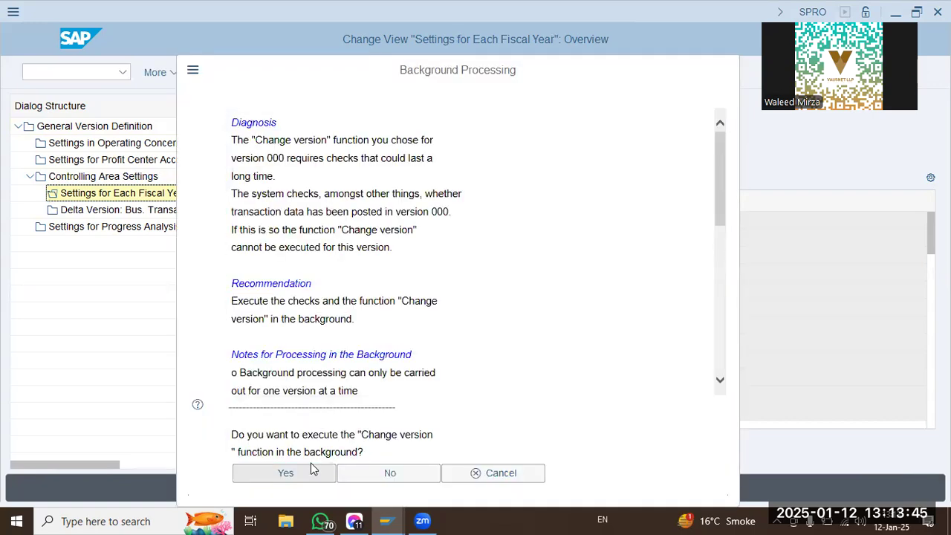
{"action": "left_click", "coordinate": [312, 468]}
{"action": "type", "text": "lp01"}
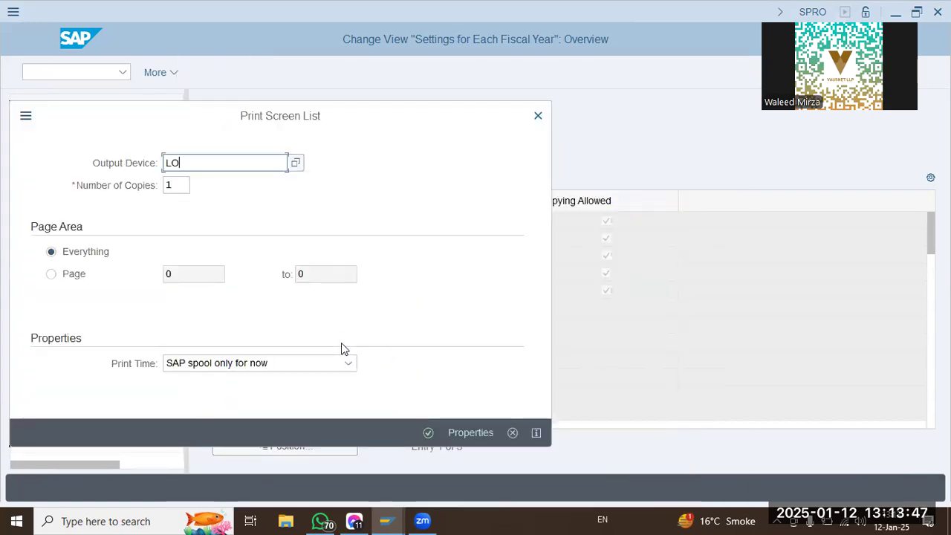
{"action": "key", "text": "Return"}
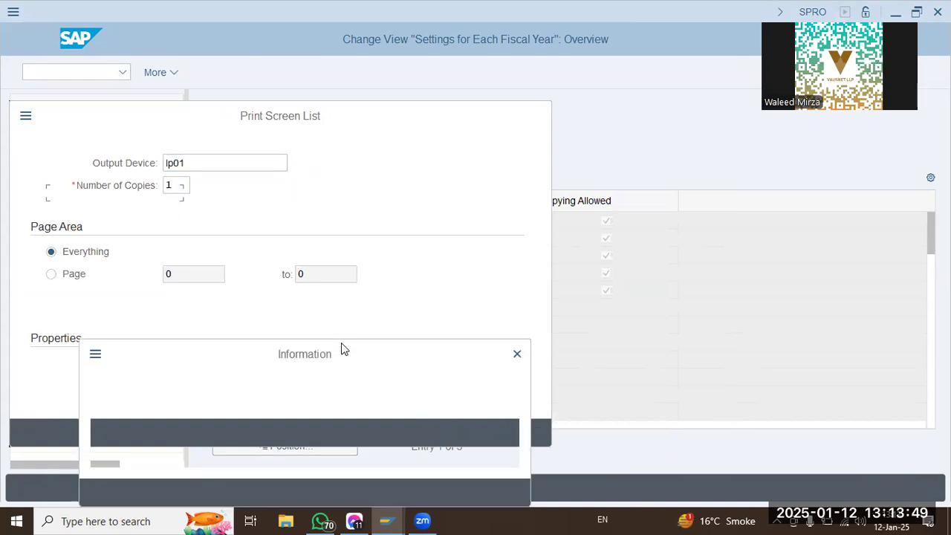
{"action": "key", "text": "Return"}
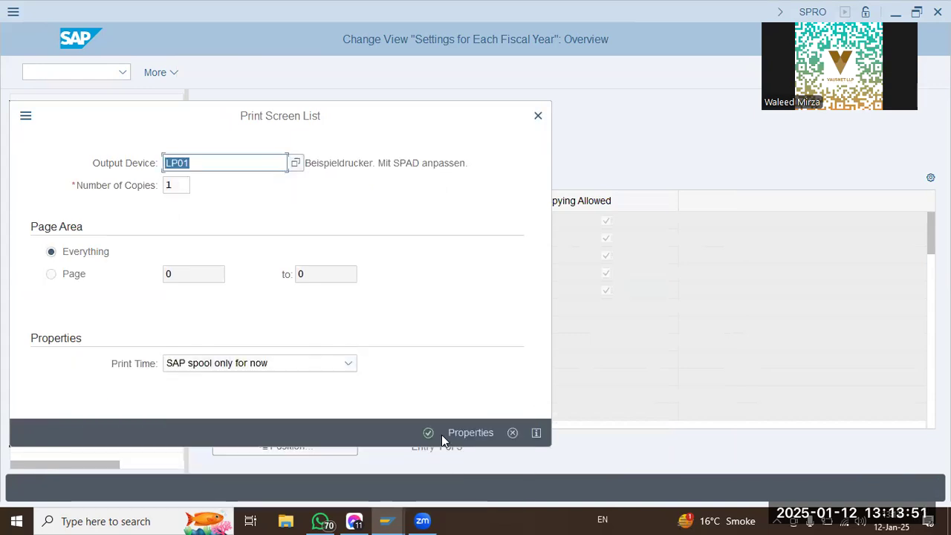
{"action": "left_click", "coordinate": [429, 432]}
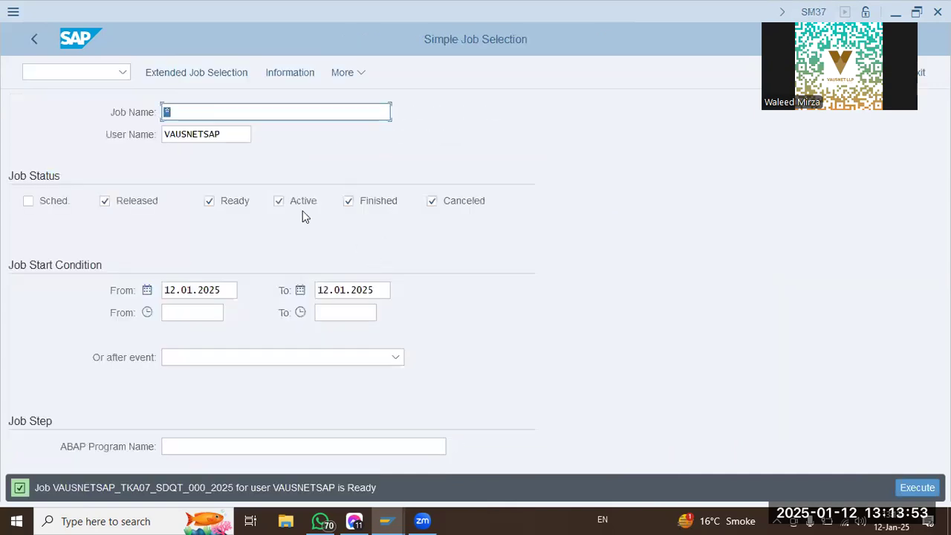
{"action": "left_click", "coordinate": [59, 203]}
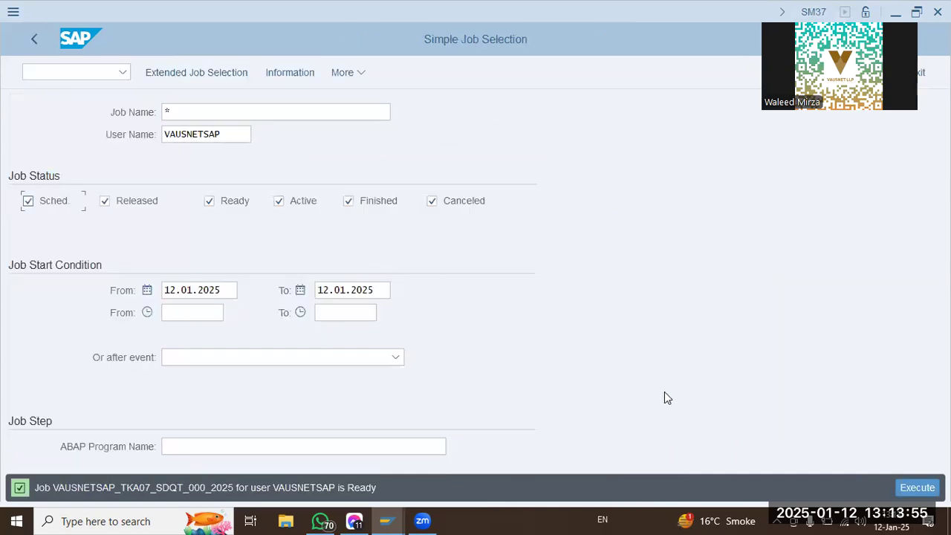
{"action": "left_click", "coordinate": [920, 486]}
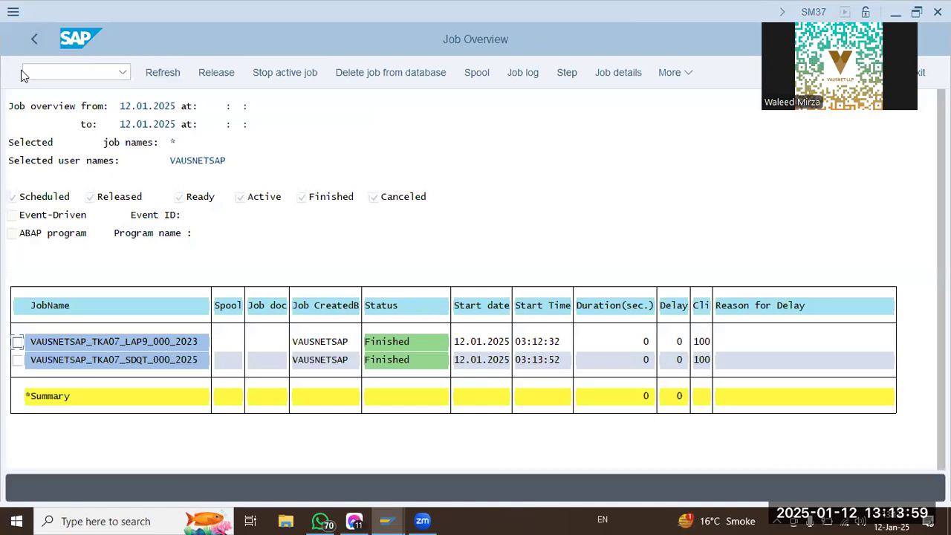
Leave the job overview for transaction SPRO and display the SAP Reference IMG structure.
{"action": "left_click", "coordinate": [24, 73]}
{"action": "type", "text": "/N SPRO"}
{"action": "key", "text": "Return"}
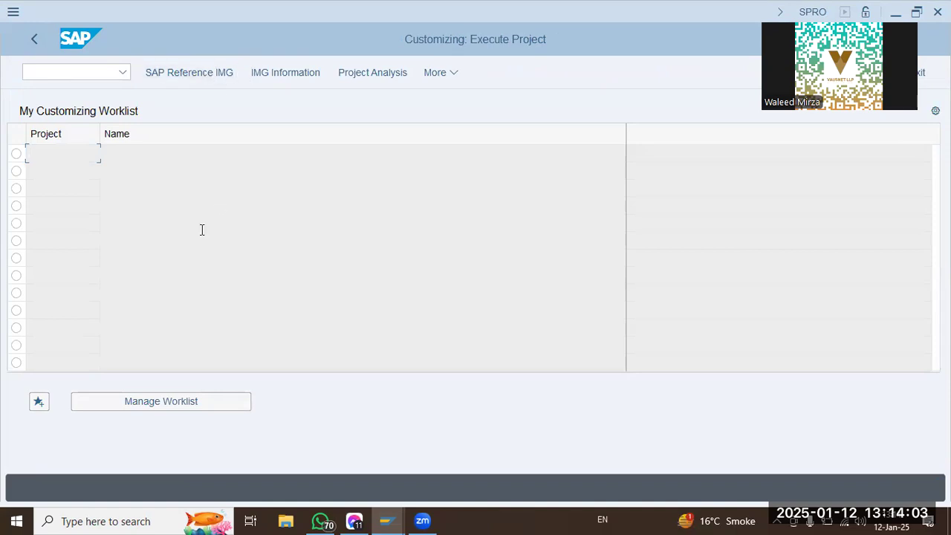
{"action": "left_click", "coordinate": [207, 74]}
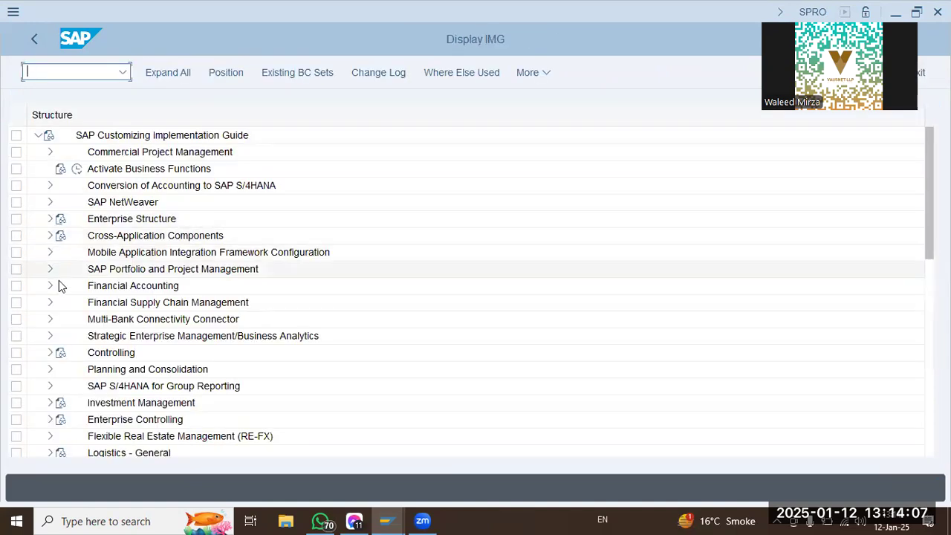
Open Create Versions for Valuation Methods in the Basic Settings of Multiple Valuation Approaches/Transfer Prices, within the Financial Accounting ledger settings.
{"action": "left_click", "coordinate": [51, 286]}
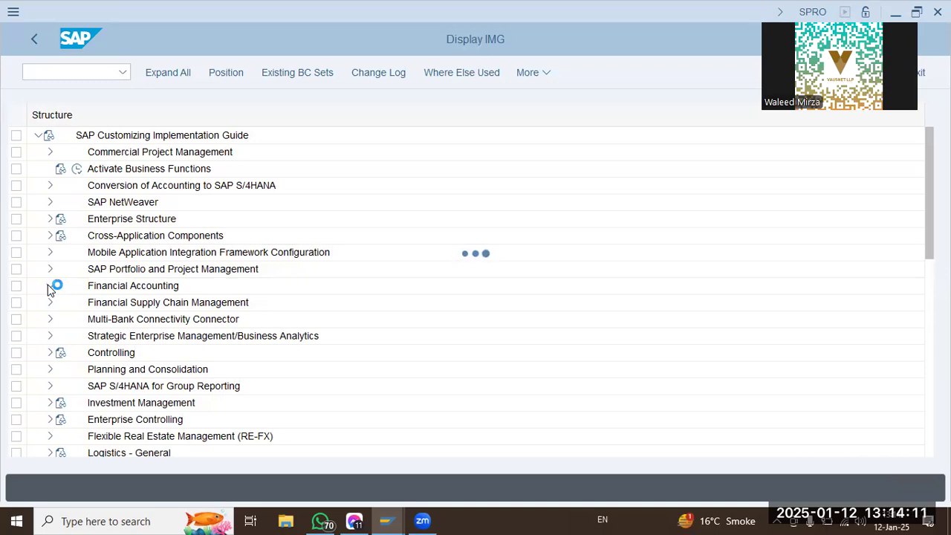
{"action": "left_click", "coordinate": [63, 253]}
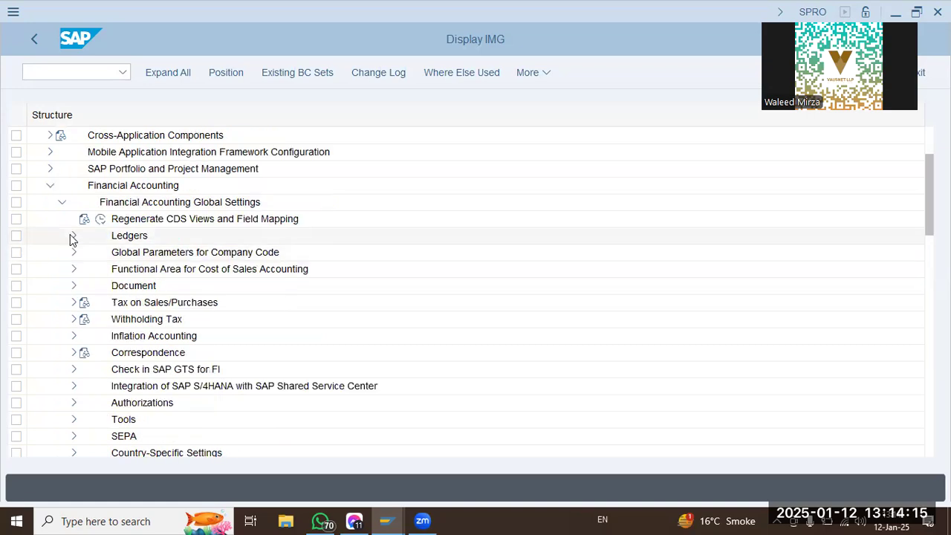
{"action": "left_click", "coordinate": [73, 237]}
{"action": "left_click", "coordinate": [88, 303]}
{"action": "left_click", "coordinate": [97, 321]}
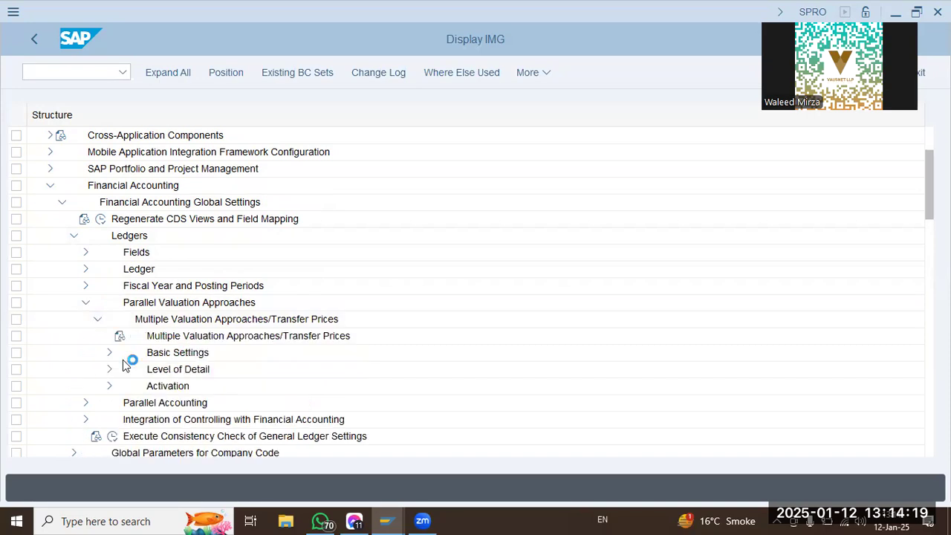
{"action": "left_click", "coordinate": [110, 354]}
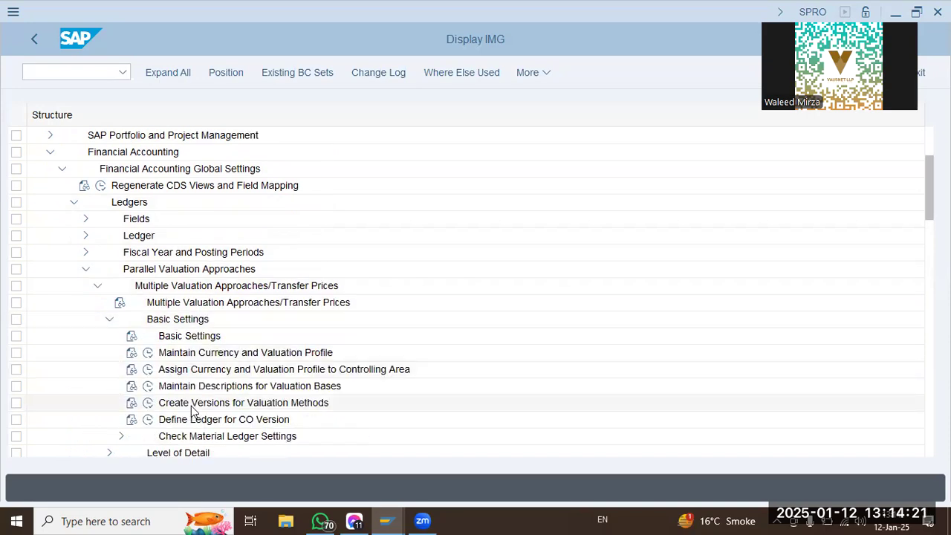
{"action": "left_click", "coordinate": [148, 402]}
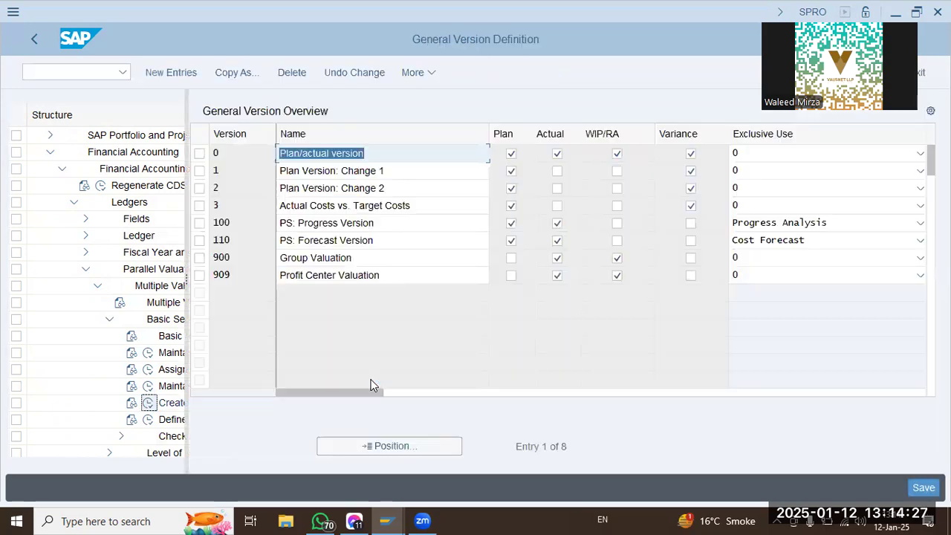
Open the 2025 fiscal-year details of version 0 in the controlling area settings of SDQT.
{"action": "left_click", "coordinate": [199, 153]}
{"action": "left_click", "coordinate": [107, 179]}
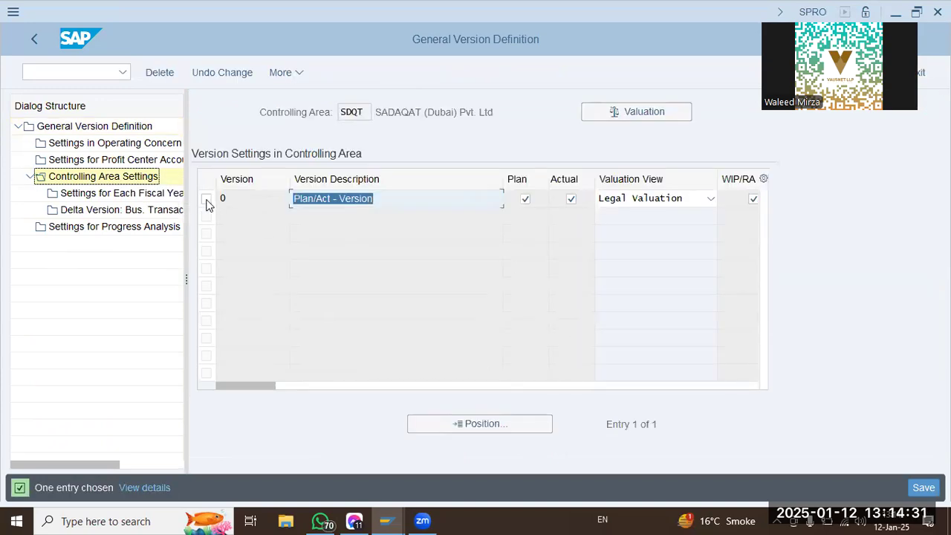
{"action": "left_click", "coordinate": [206, 201]}
{"action": "left_click", "coordinate": [167, 194]}
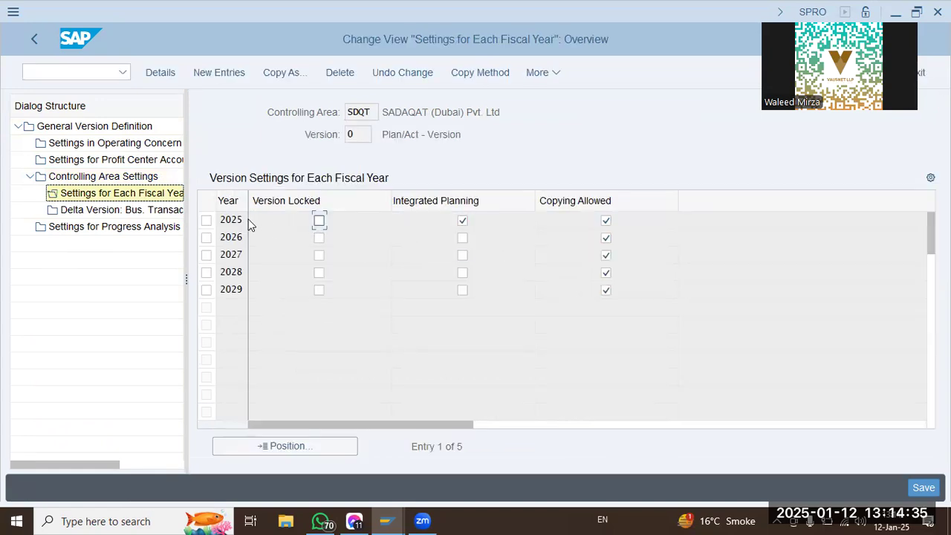
{"action": "double_click", "coordinate": [235, 219]}
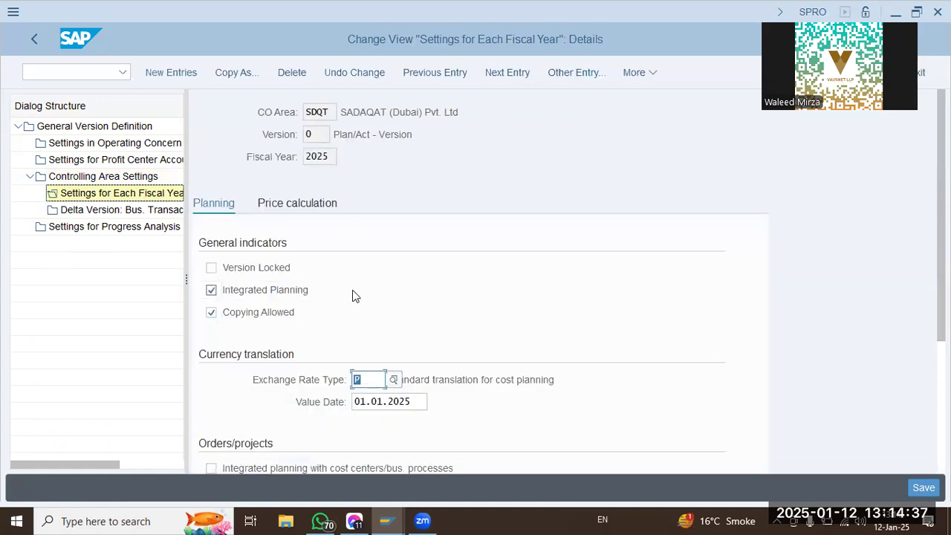
Examine the 2025 planning details of version 0, including the currency translation value date and the orders/projects allocation version.
{"action": "scroll", "coordinate": [345, 360], "scroll_direction": "down", "scroll_amount": 2}
{"action": "key", "text": "Tab"}
{"action": "left_click_drag", "start_coordinate": [414, 272], "coordinate": [256, 290]}
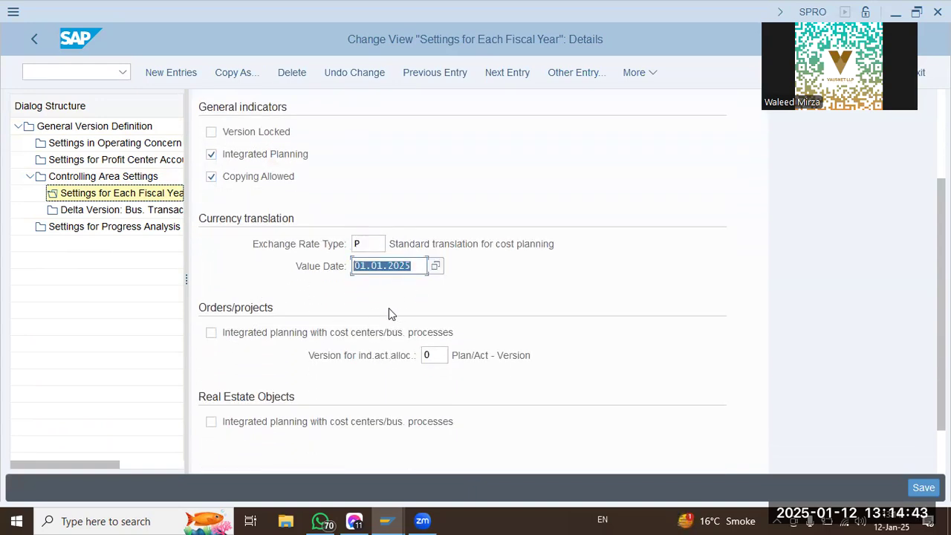
{"action": "scroll", "coordinate": [388, 305], "scroll_direction": "down", "scroll_amount": 1}
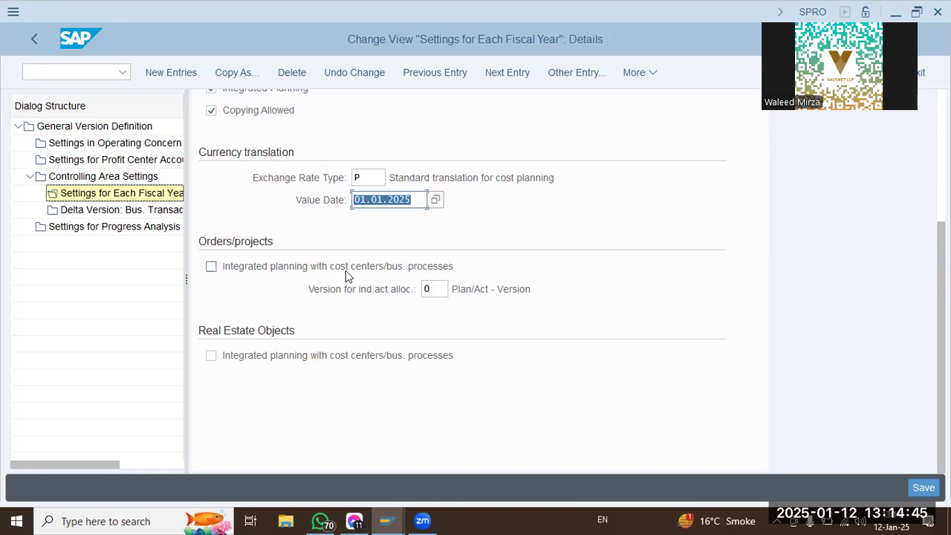
{"action": "left_click", "coordinate": [433, 289]}
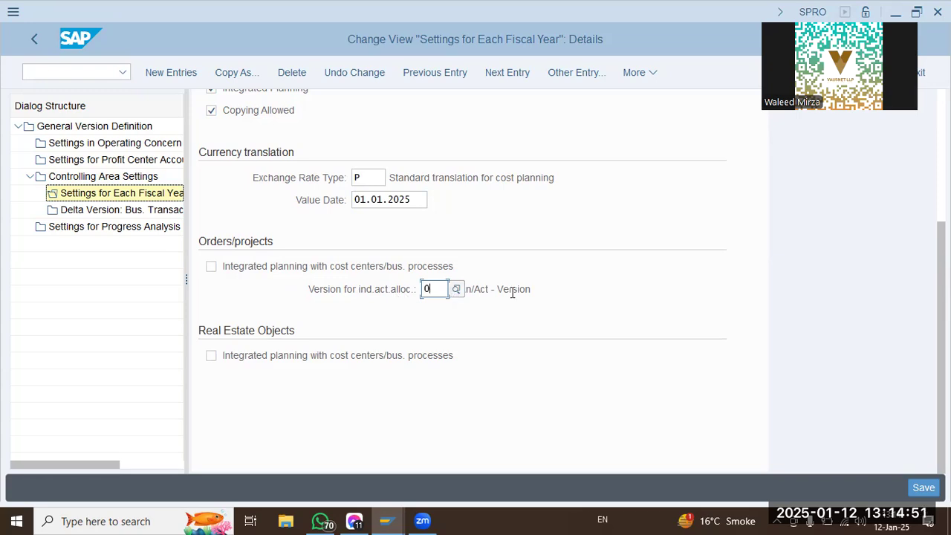
Review the Group Valuation, Profit Center Valuation and Plan/actual versions in the General Version Definition, and leave the overview.
{"action": "double_click", "coordinate": [104, 128]}
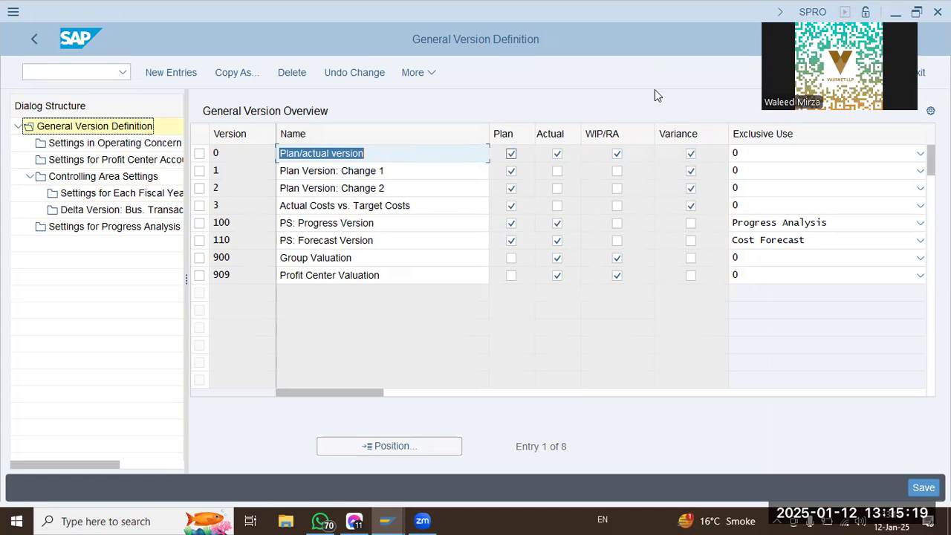
{"action": "left_click", "coordinate": [382, 261]}
{"action": "left_click", "coordinate": [407, 279]}
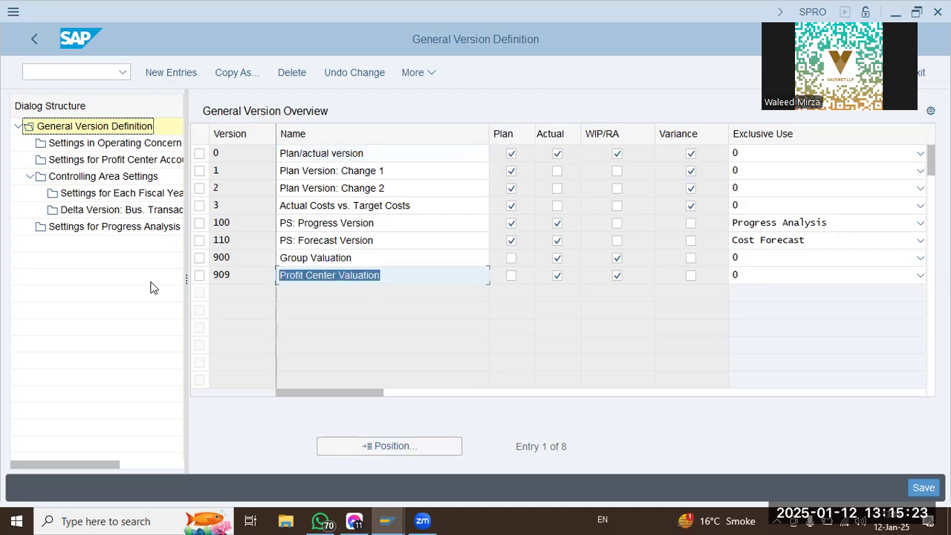
{"action": "left_click", "coordinate": [419, 154]}
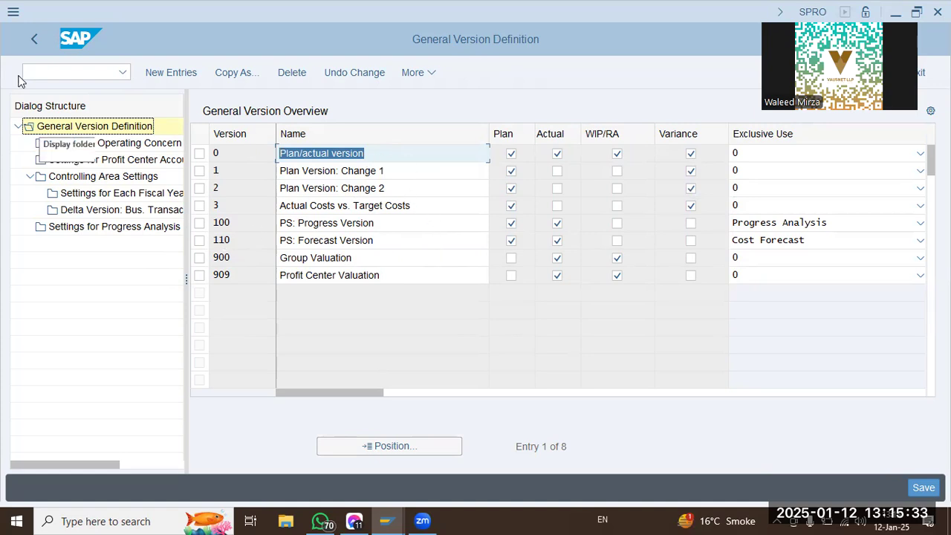
{"action": "left_click", "coordinate": [24, 37]}
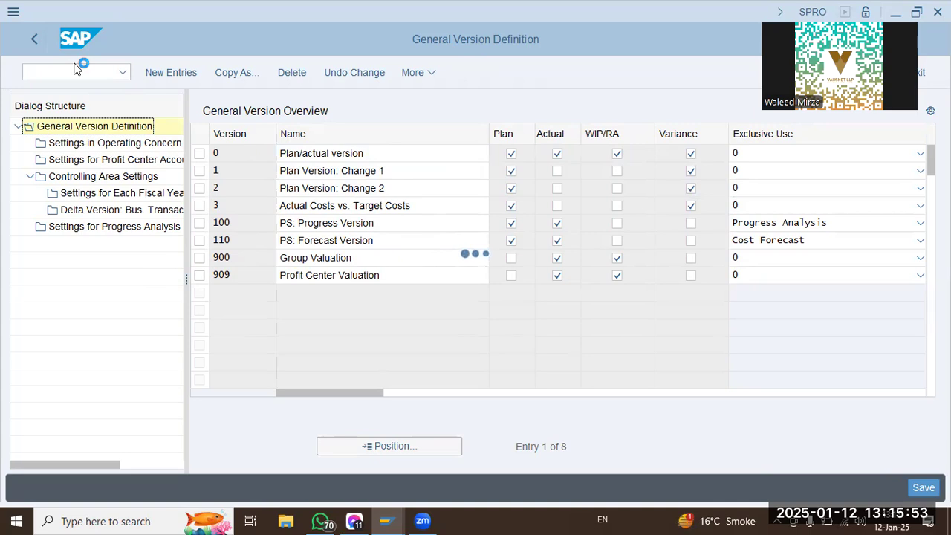
{"action": "left_click", "coordinate": [356, 521]}
{"action": "left_click", "coordinate": [357, 520]}
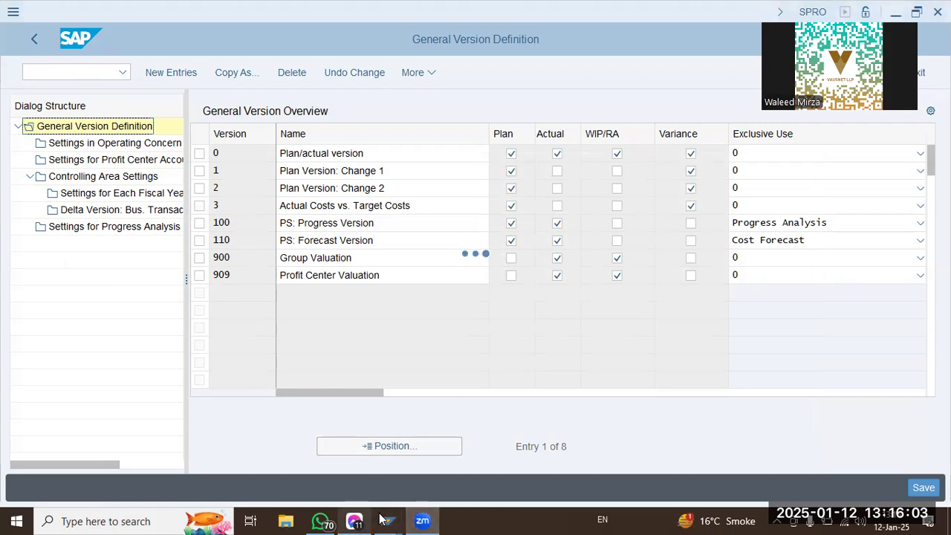
{"action": "mouse_move", "coordinate": [385, 520]}
{"action": "left_click", "coordinate": [343, 452]}
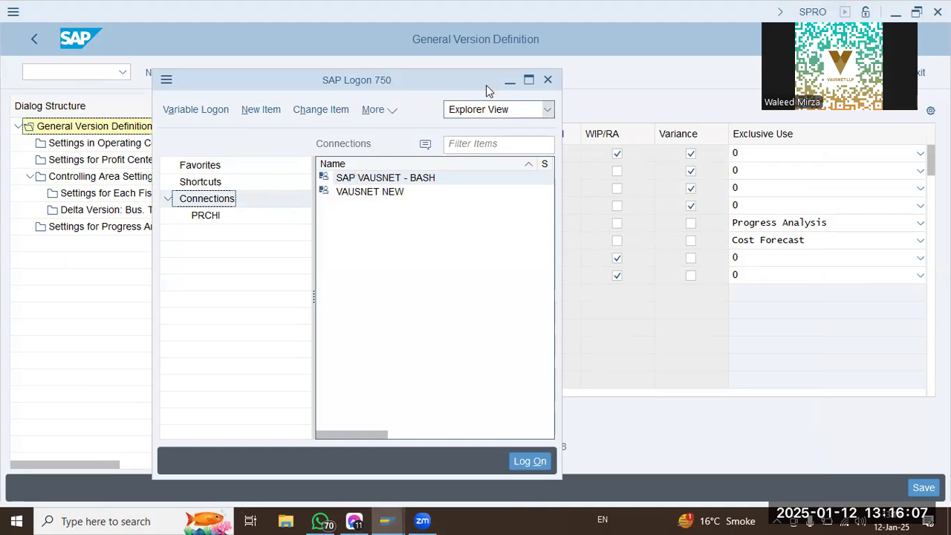
{"action": "left_click", "coordinate": [510, 80]}
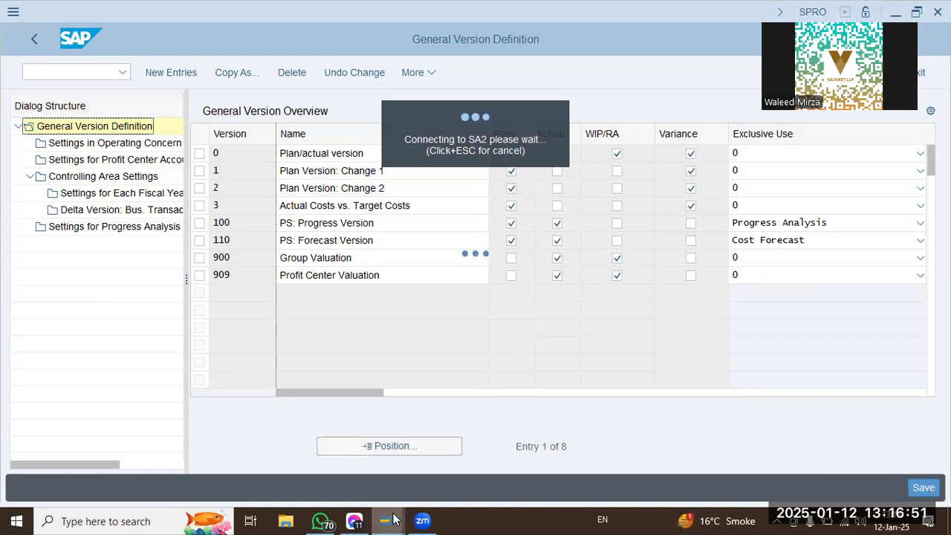
{"action": "mouse_move", "coordinate": [394, 521]}
{"action": "left_click", "coordinate": [451, 472]}
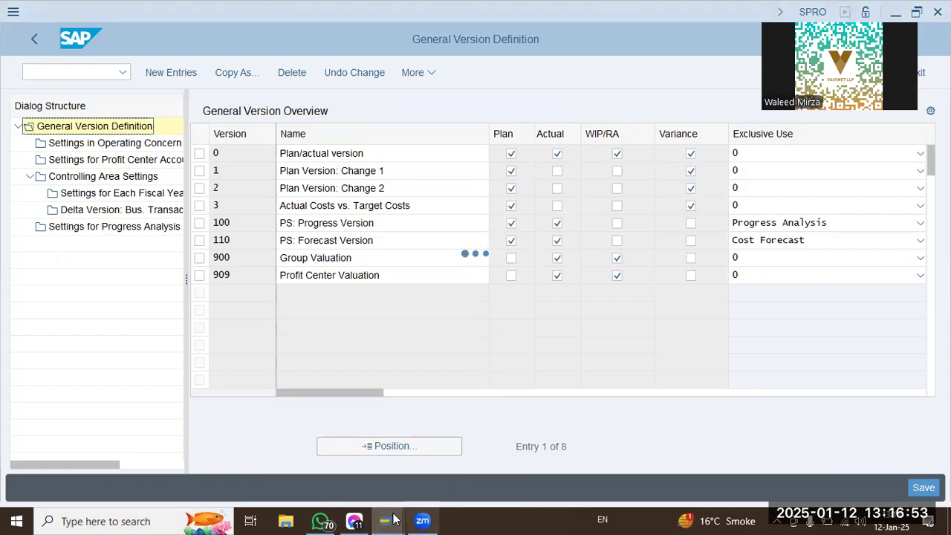
{"action": "mouse_move", "coordinate": [394, 520]}
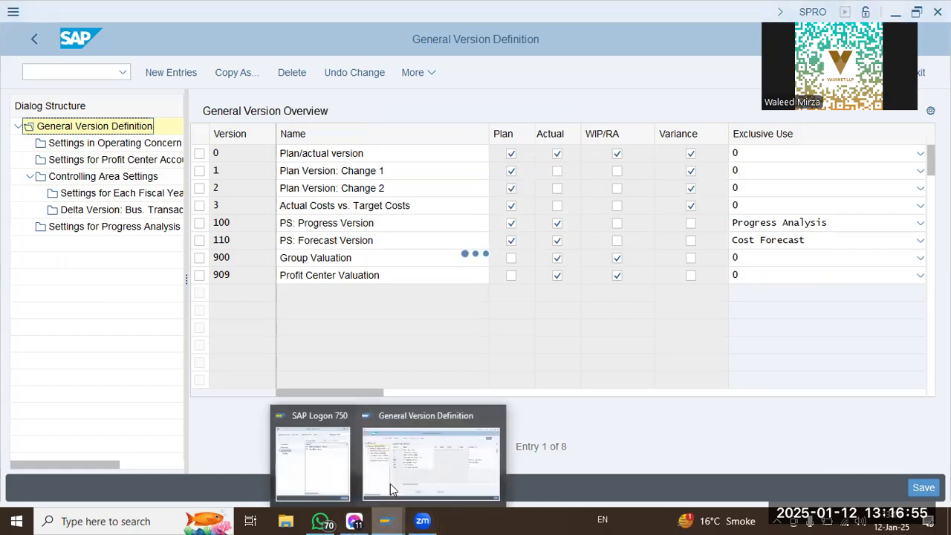
{"action": "left_click", "coordinate": [322, 466]}
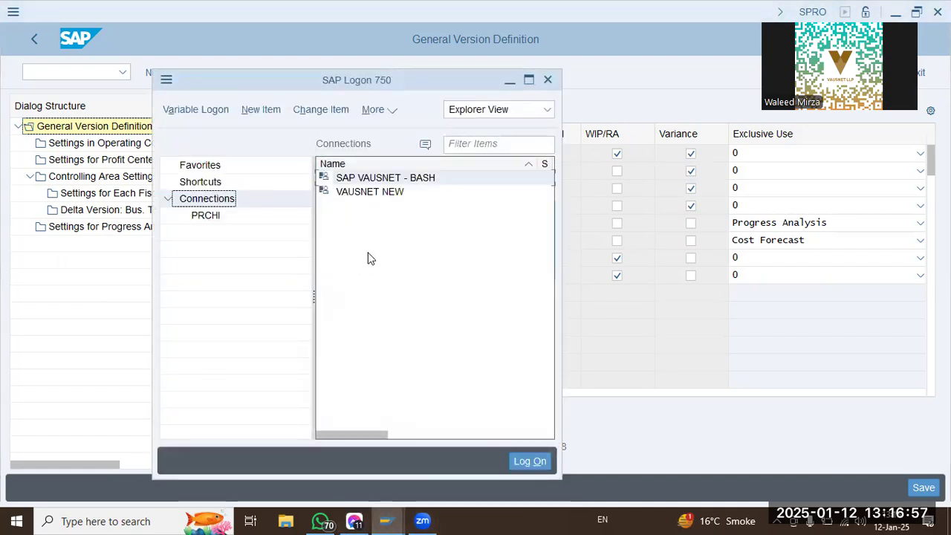
{"action": "left_click", "coordinate": [509, 84]}
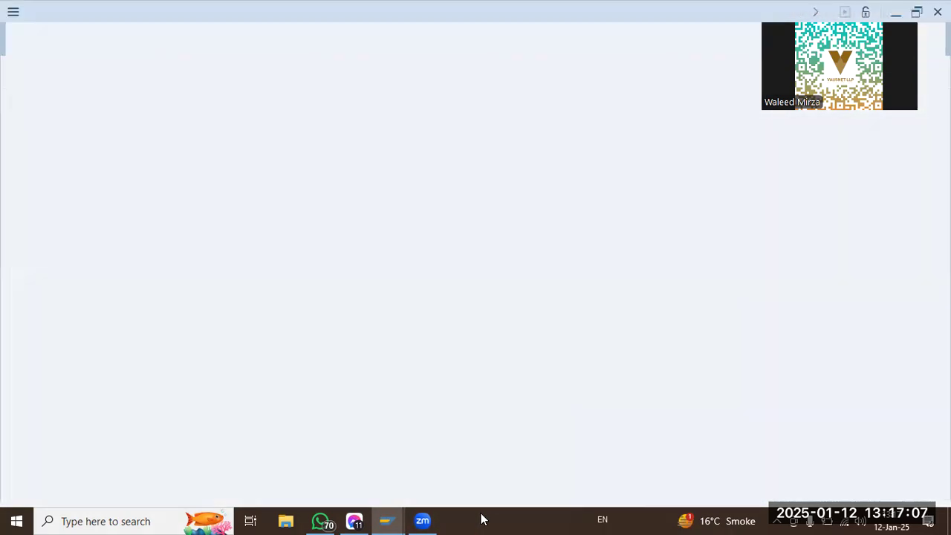
Close the two extra SAP logon windows and return to the Display IMG session.
{"action": "mouse_move", "coordinate": [395, 520]}
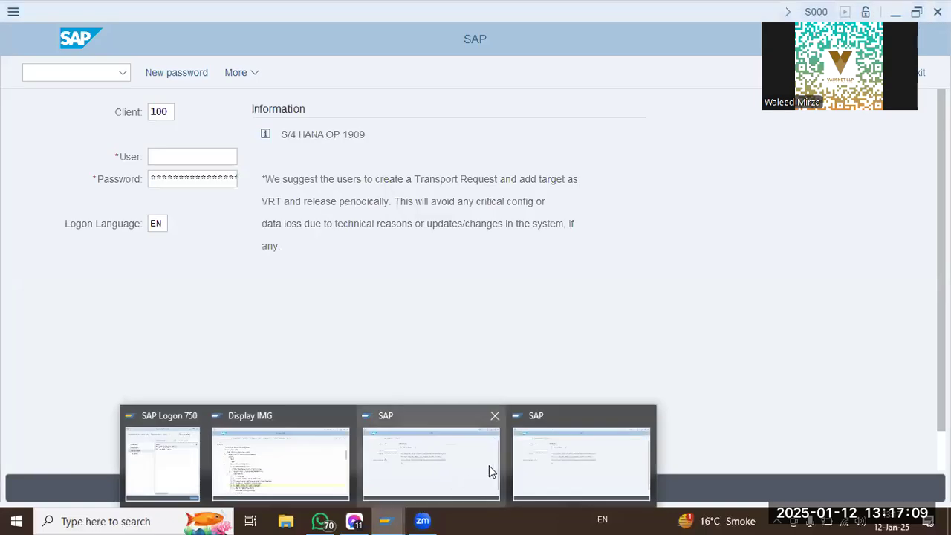
{"action": "left_click", "coordinate": [647, 417]}
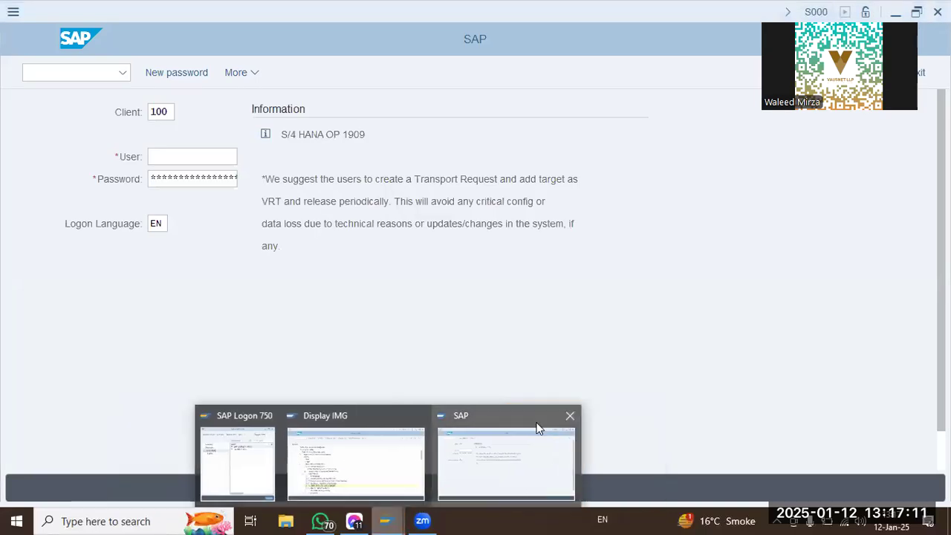
{"action": "left_click", "coordinate": [570, 416]}
{"action": "left_click", "coordinate": [372, 456]}
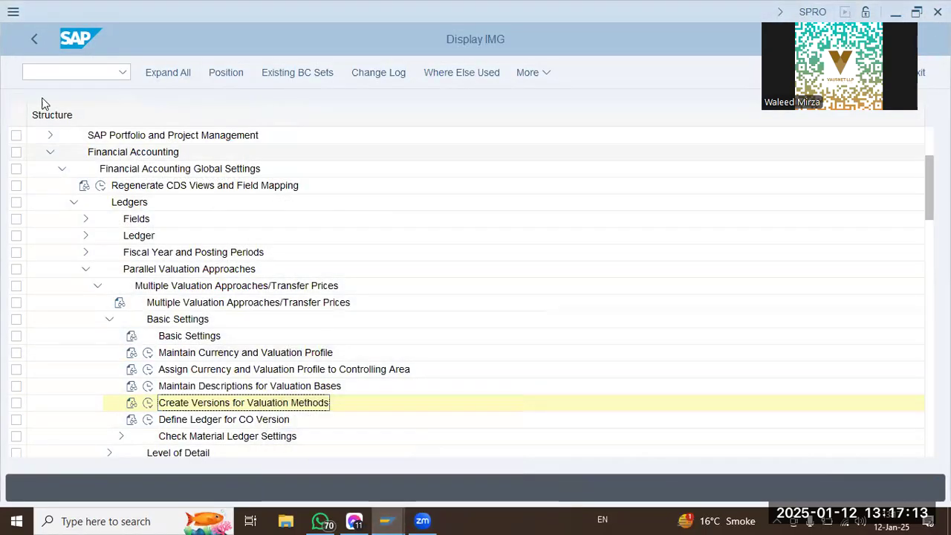
Open Define Ledger for CO Version and look up controlling area SDQT in the list.
{"action": "left_click", "coordinate": [149, 422]}
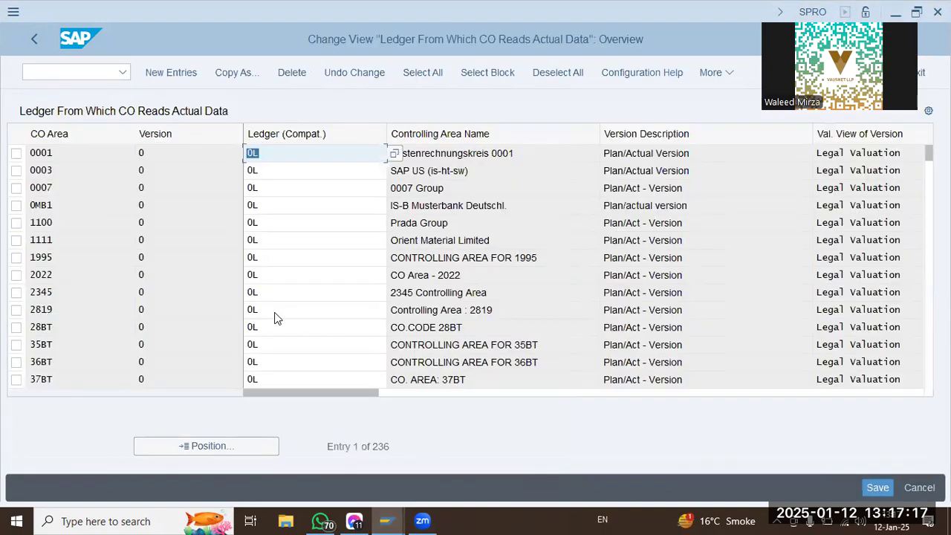
{"action": "left_click", "coordinate": [215, 446]}
{"action": "type", "text": "SD07"}
{"action": "key", "text": "Return"}
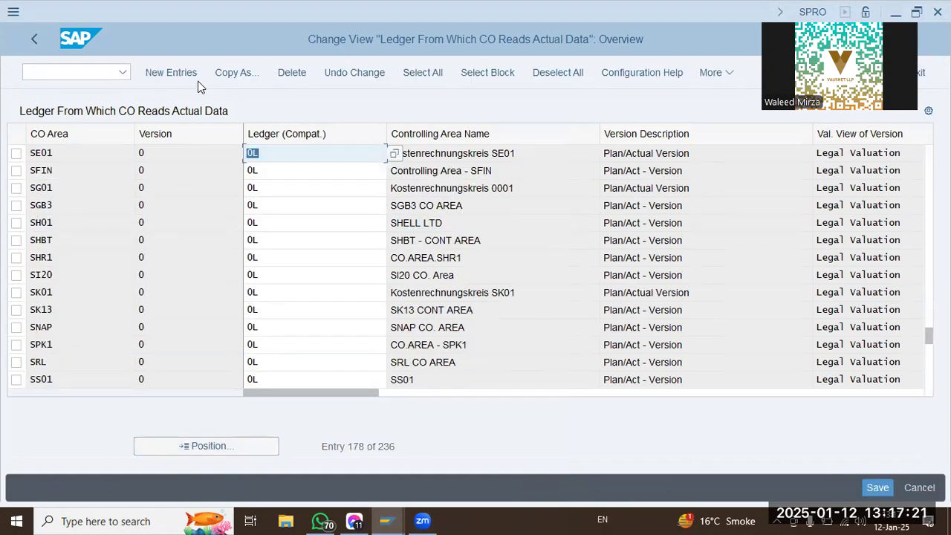
Add a new entry assigning ledger 0L to version 0 of controlling area SDQT.
{"action": "left_click", "coordinate": [191, 76]}
{"action": "type", "text": "SDQT"}
{"action": "key", "text": "Tab"}
{"action": "key", "text": "Tab"}
{"action": "type", "text": "L"}
{"action": "key", "text": "BackSpace"}
{"action": "type", "text": "0L"}
{"action": "key", "text": "Return"}
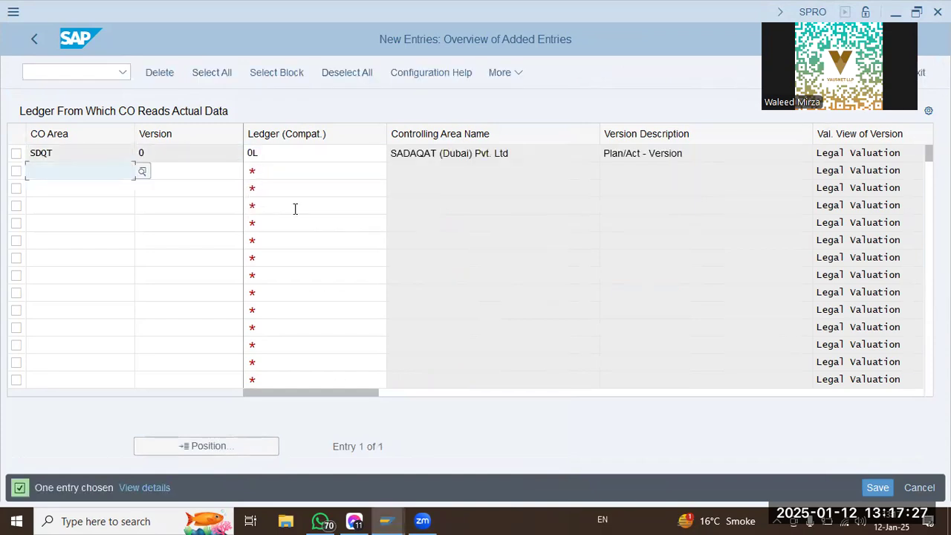
Save the ledger assignment in customizing request SA2K902208 and return to the IMG structure.
{"action": "left_click", "coordinate": [877, 489]}
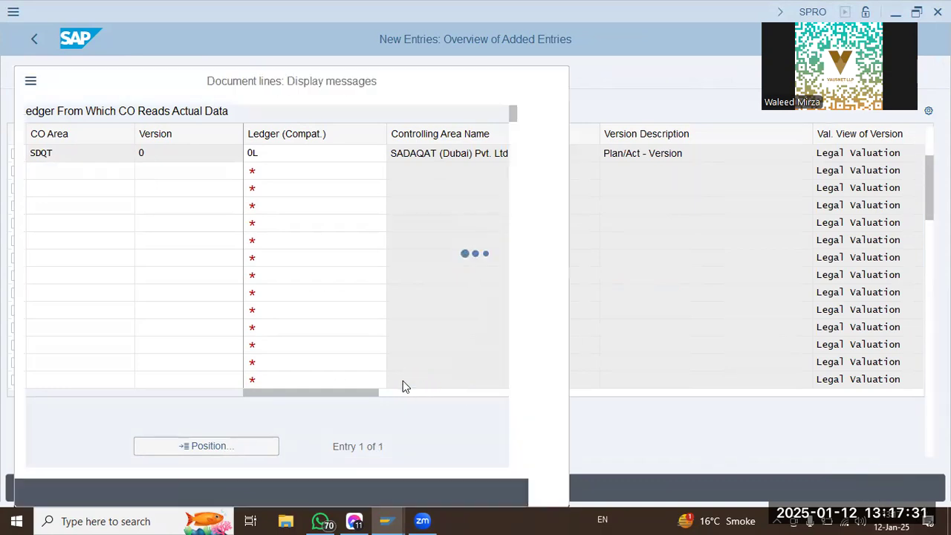
{"action": "left_click", "coordinate": [59, 493]}
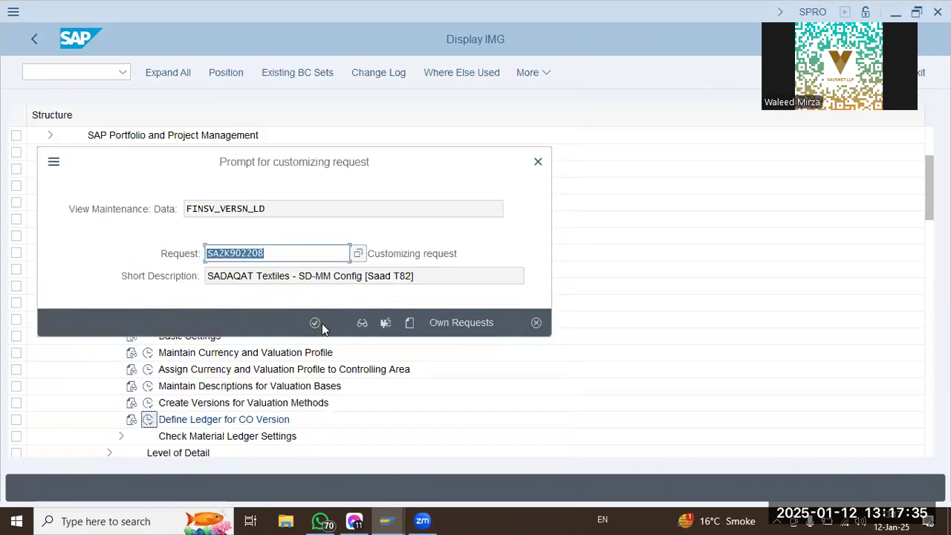
{"action": "left_click", "coordinate": [316, 324]}
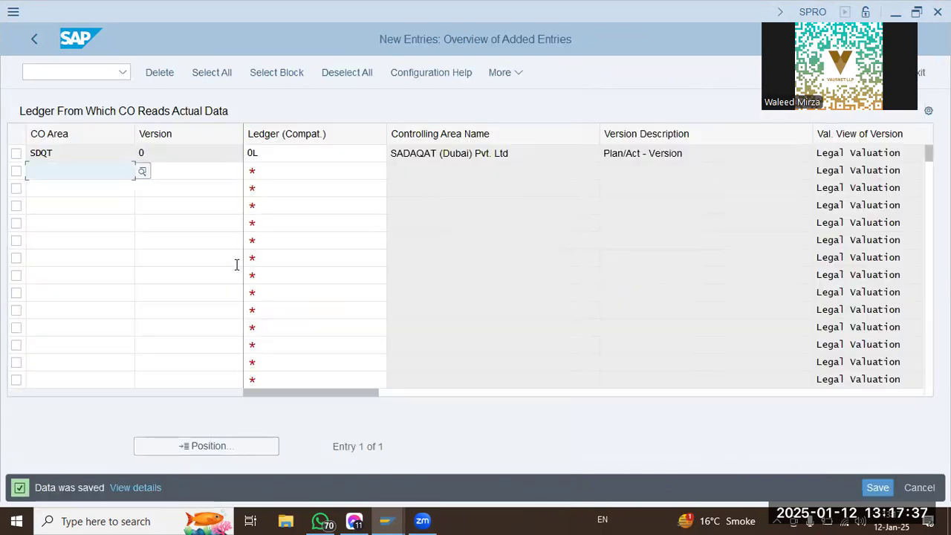
{"action": "left_click", "coordinate": [33, 46]}
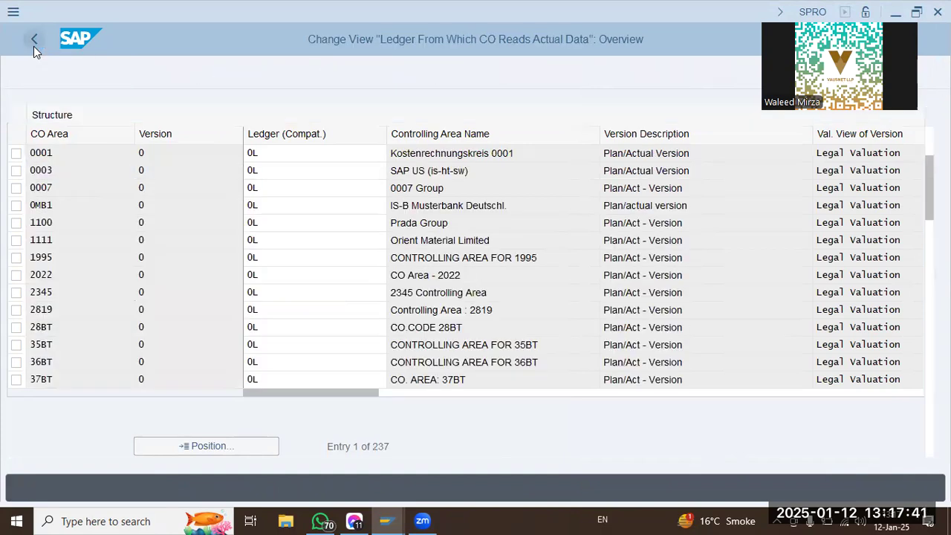
{"action": "left_click", "coordinate": [34, 46]}
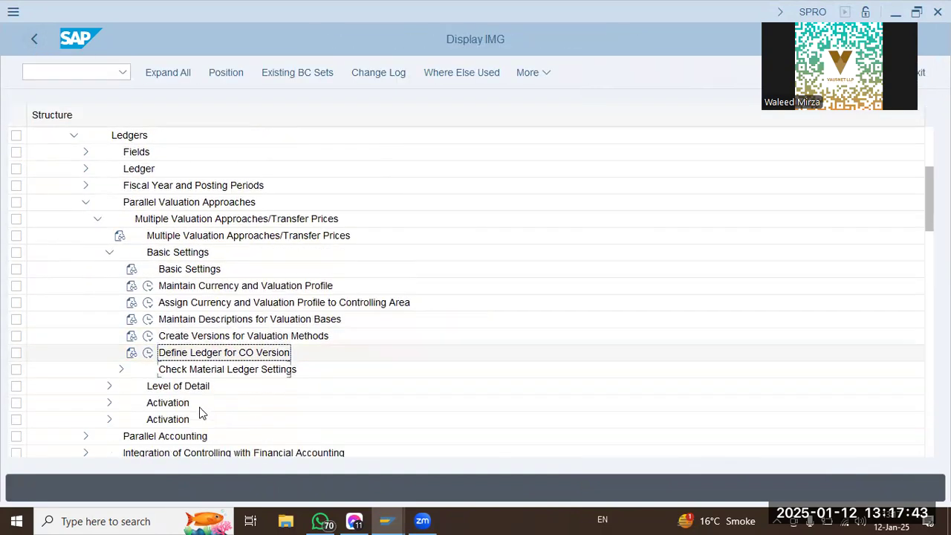
Open Assign Currency Types and Define Material Ledger Types under Check Material Ledger Settings.
{"action": "left_click", "coordinate": [121, 338]}
{"action": "left_click", "coordinate": [268, 338]}
{"action": "left_click", "coordinate": [290, 369]}
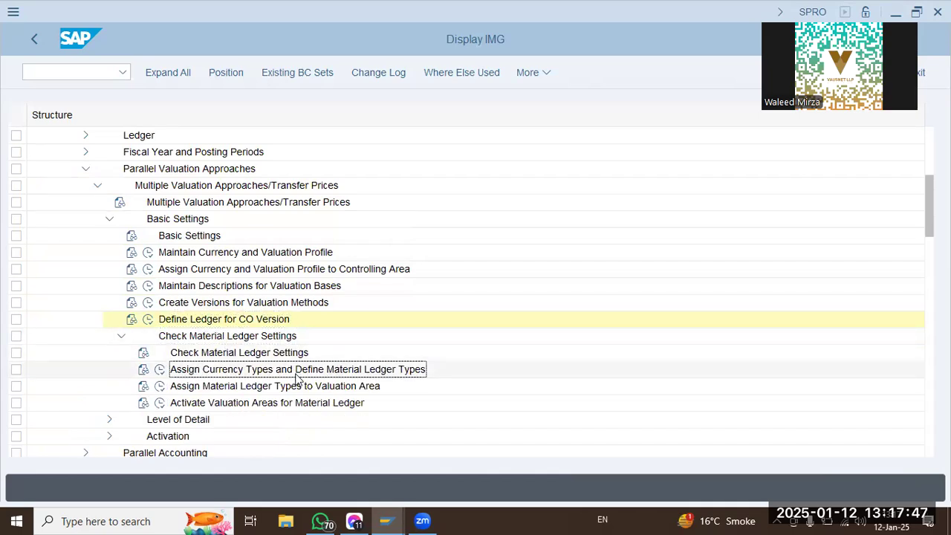
{"action": "left_click", "coordinate": [158, 370]}
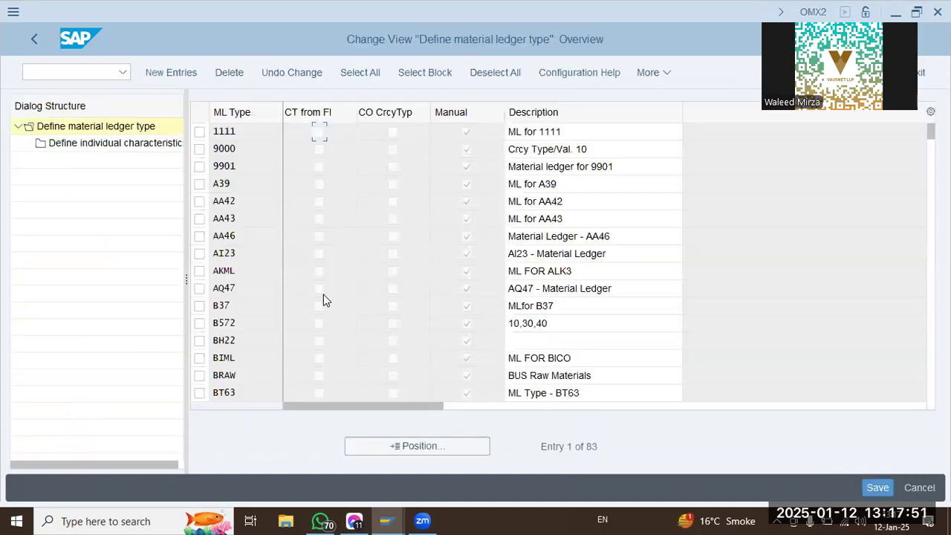
Look up material ledger type SKML in the list of material ledger types.
{"action": "left_click", "coordinate": [403, 447]}
{"action": "type", "text": "SKML"}
{"action": "key", "text": "Return"}
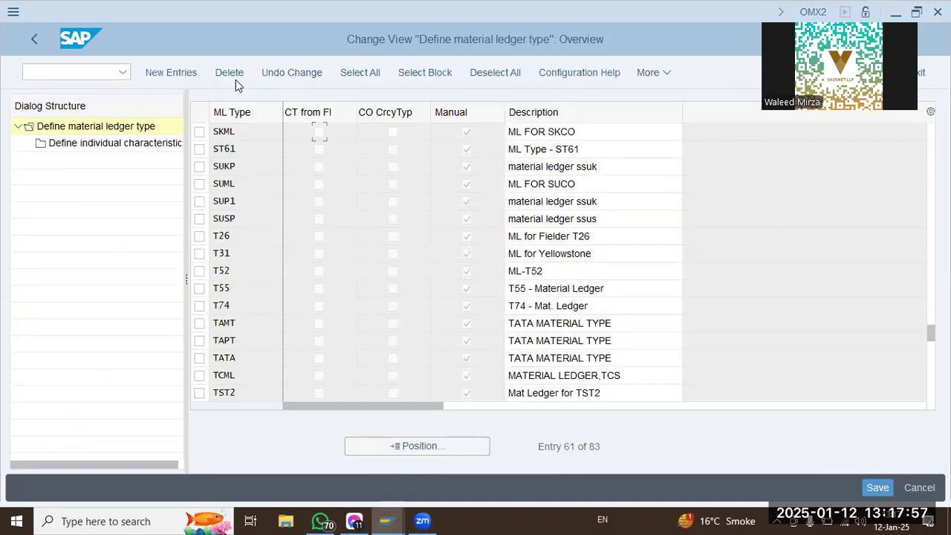
Add a new material ledger type SDQT with the description "ML for SDQT".
{"action": "left_click", "coordinate": [188, 77]}
{"action": "type", "text": "SDQT"}
{"action": "key", "text": "Tab"}
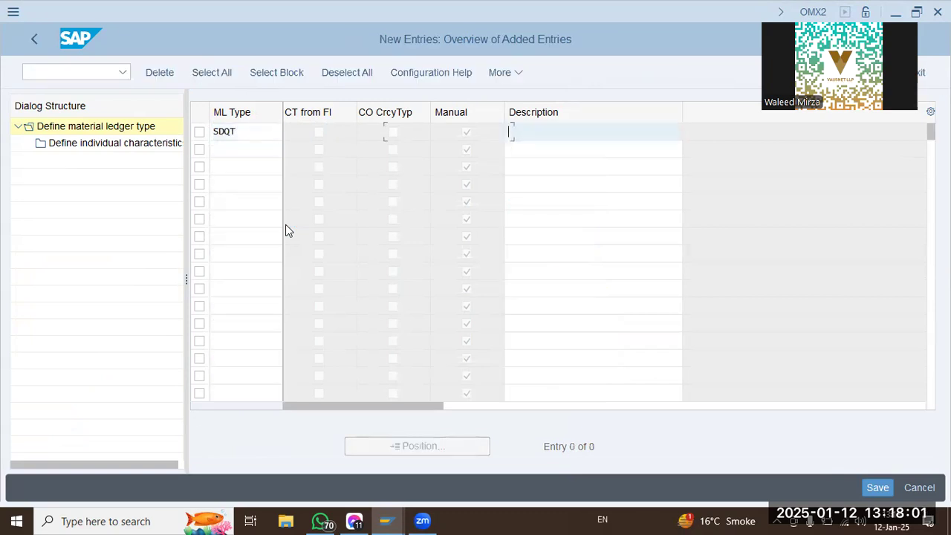
{"action": "type", "text": "mATER"}
{"action": "key", "text": "BackSpace"}
{"action": "key", "text": "BackSpace"}
{"action": "key", "text": "BackSpace"}
{"action": "key", "text": "BackSpace"}
{"action": "type", "text": "lFOR"}
{"action": "key", "text": "BackSpace"}
{"action": "key", "text": "BackSpace"}
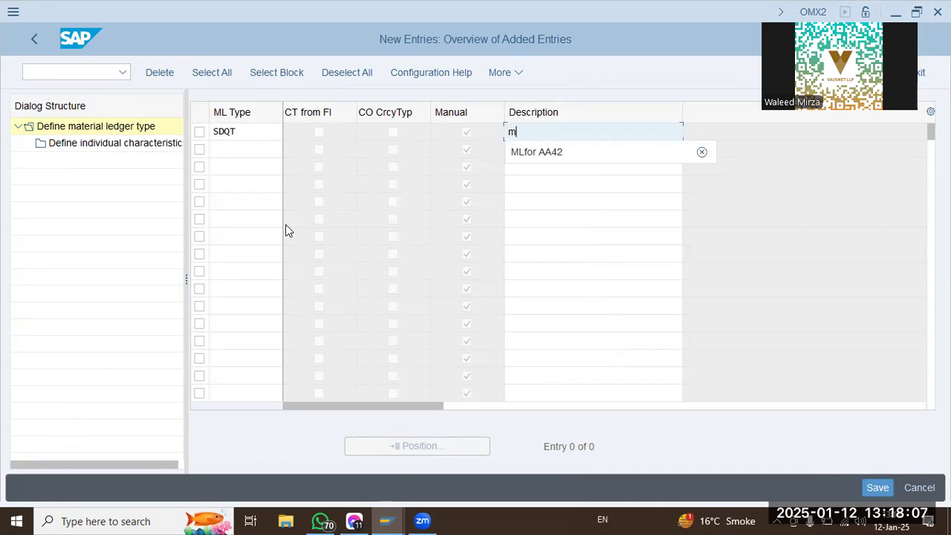
{"action": "type", "text": "ML ofr"}
{"action": "key", "text": "BackSpace"}
{"action": "key", "text": "BackSpace"}
{"action": "key", "text": "BackSpace"}
{"action": "type", "text": "SDQT"}
{"action": "key", "text": "Return"}
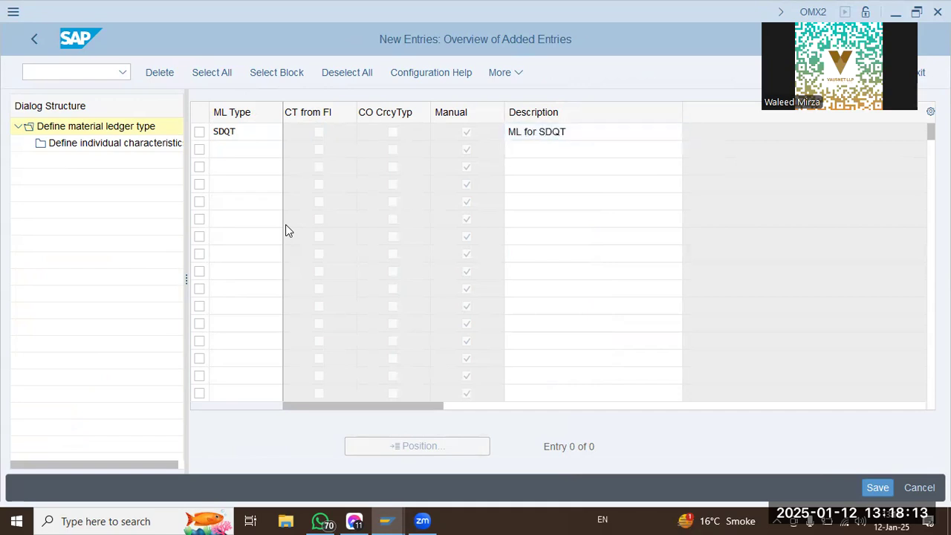
Open the individual characteristics of material ledger type SDQT and check its currency type.
{"action": "left_click", "coordinate": [199, 132]}
{"action": "left_click", "coordinate": [117, 143]}
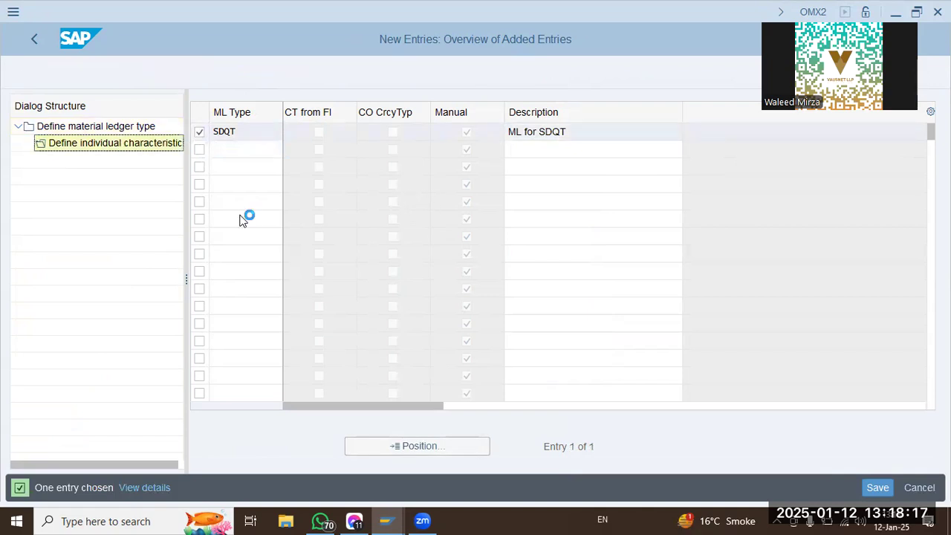
{"action": "left_click_drag", "start_coordinate": [295, 199], "coordinate": [418, 201]}
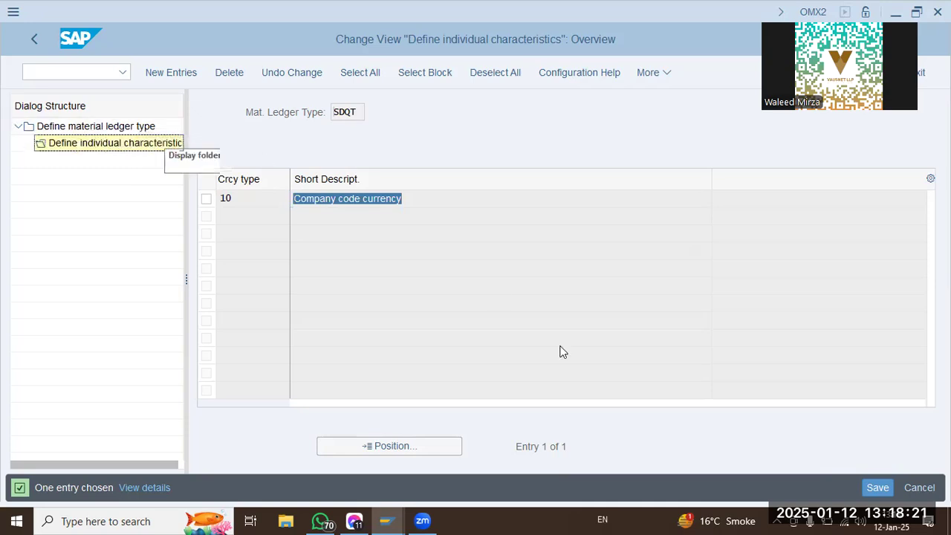
Save the material ledger type in customizing request SA2K902208 and return to the IMG structure.
{"action": "left_click", "coordinate": [877, 488]}
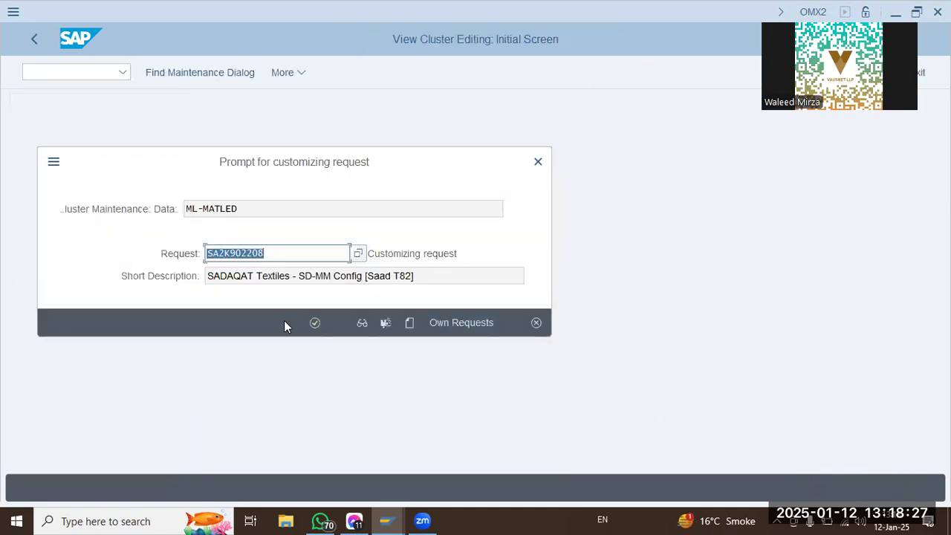
{"action": "left_click", "coordinate": [314, 323]}
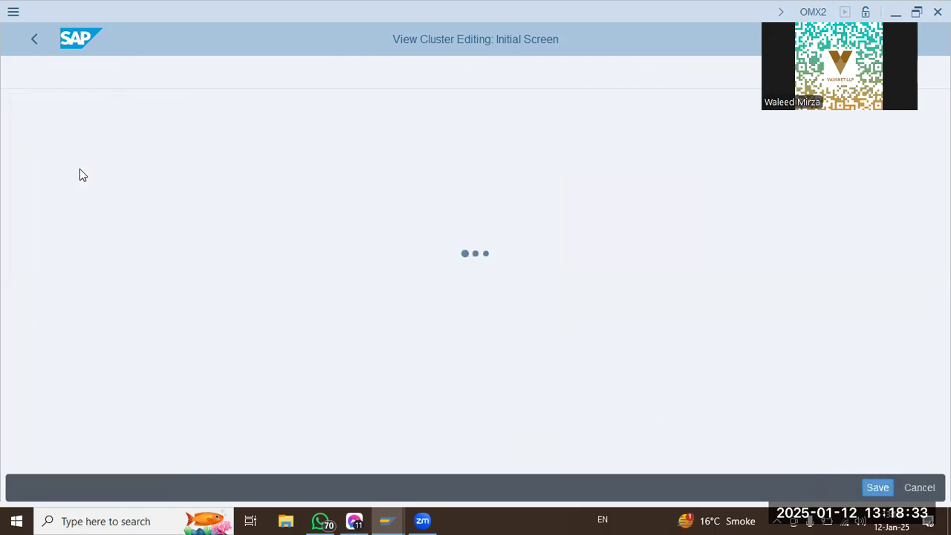
{"action": "left_click", "coordinate": [35, 38]}
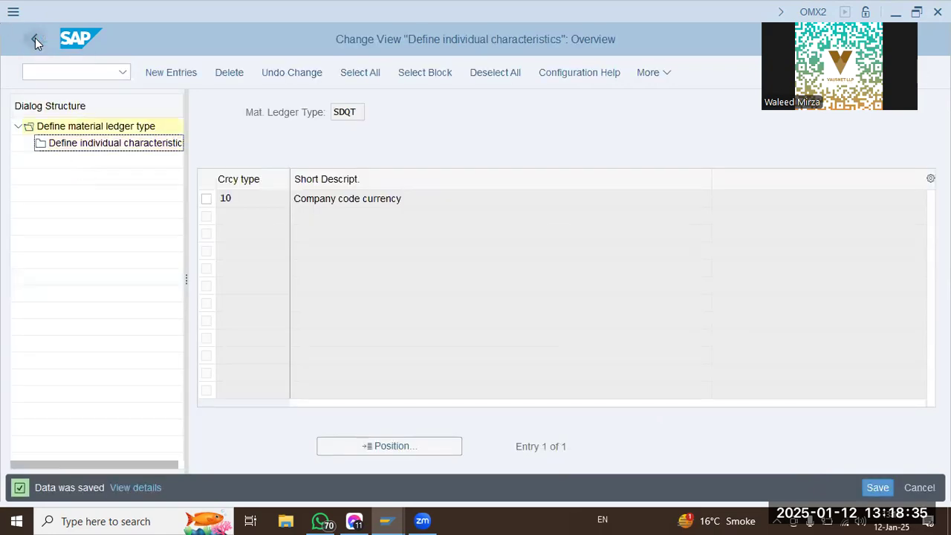
{"action": "left_click", "coordinate": [35, 37]}
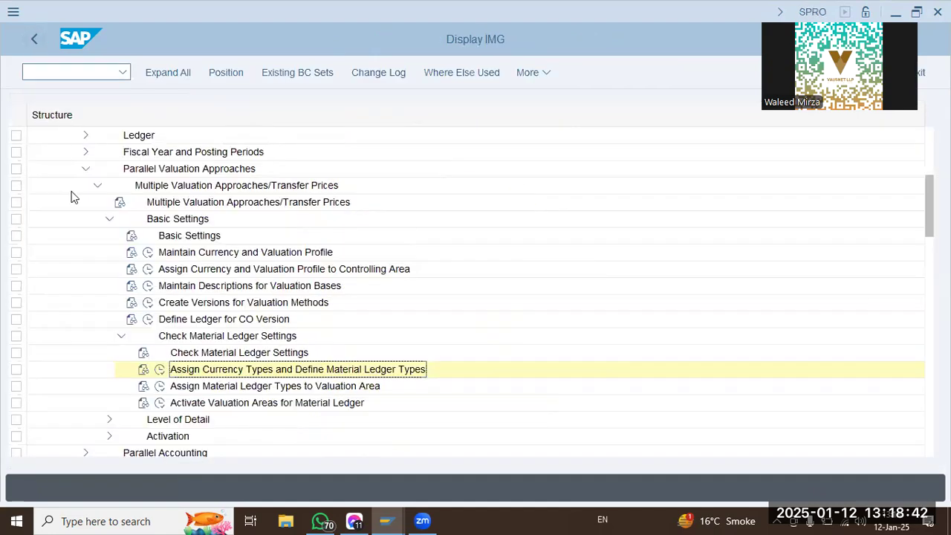
Open Assign Material Ledger Types to Valuation Area and look up valuation area SDQT in the list.
{"action": "left_click", "coordinate": [159, 387]}
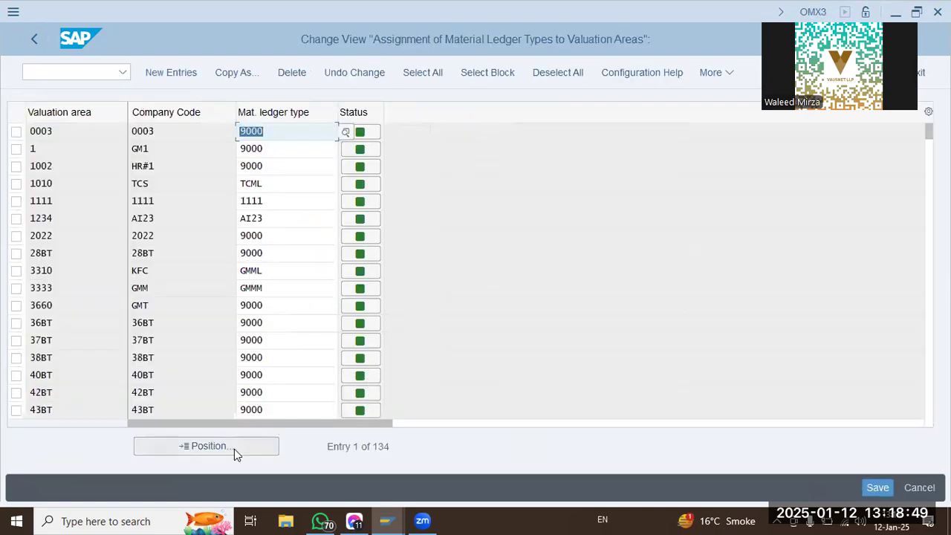
{"action": "left_click", "coordinate": [207, 446]}
{"action": "type", "text": "SDQT"}
{"action": "key", "text": "Return"}
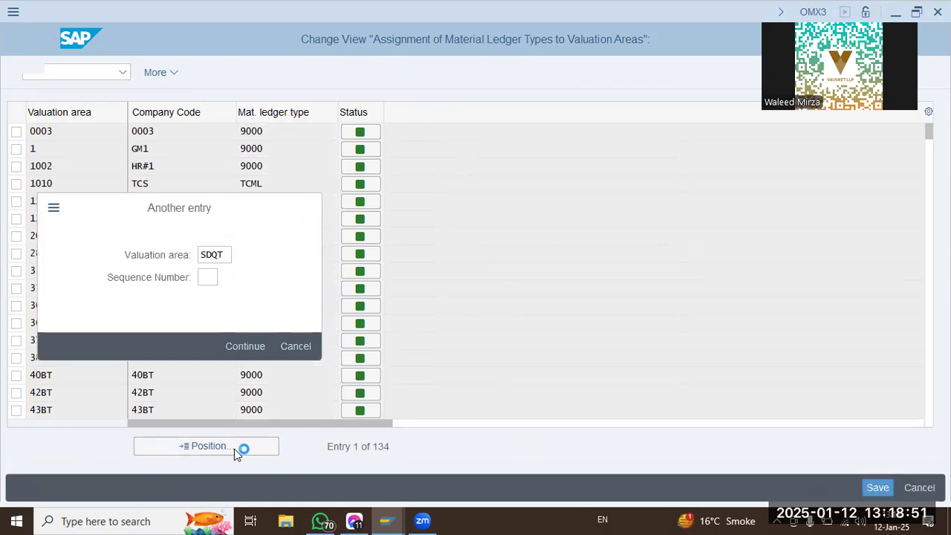
Add a new entry assigning material ledger type SDQT to valuation area SDQT.
{"action": "left_click", "coordinate": [195, 74]}
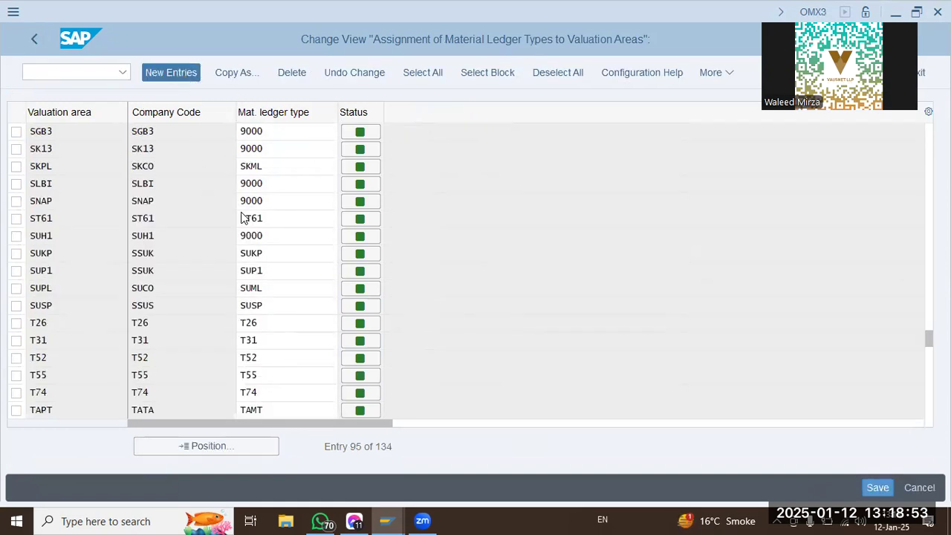
{"action": "type", "text": "SDQT"}
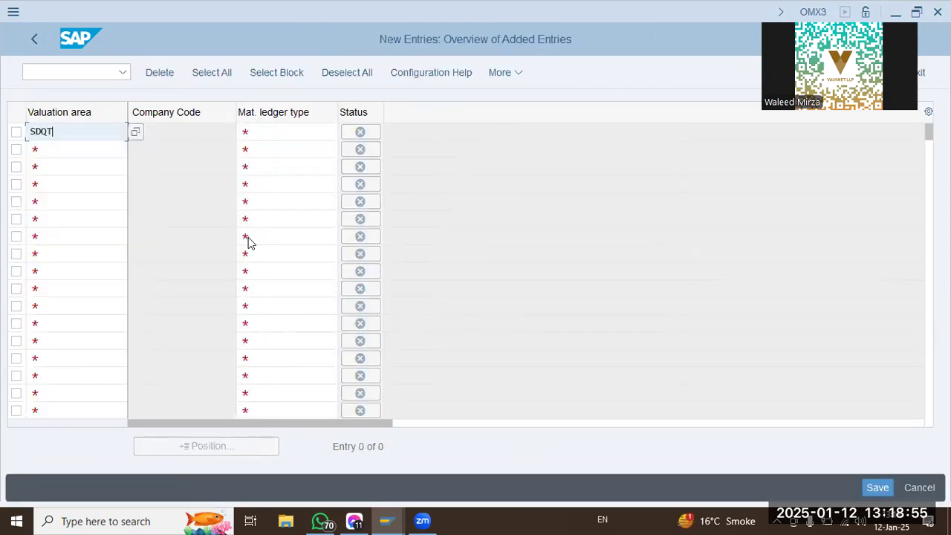
{"action": "key", "text": "Tab"}
{"action": "type", "text": "SDQT"}
{"action": "key", "text": "Return"}
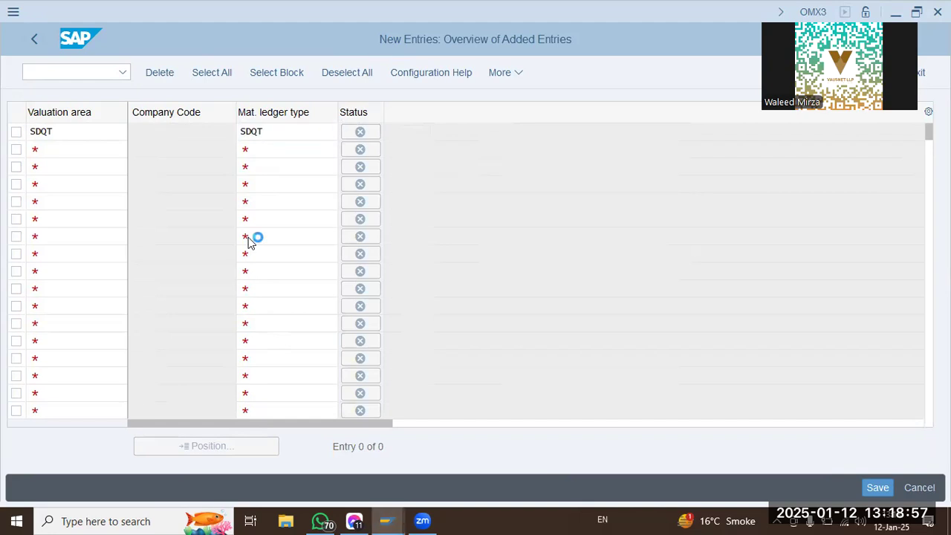
Save the valuation area assignment in customizing request SA2K902208 and return to the IMG structure.
{"action": "left_click", "coordinate": [878, 487]}
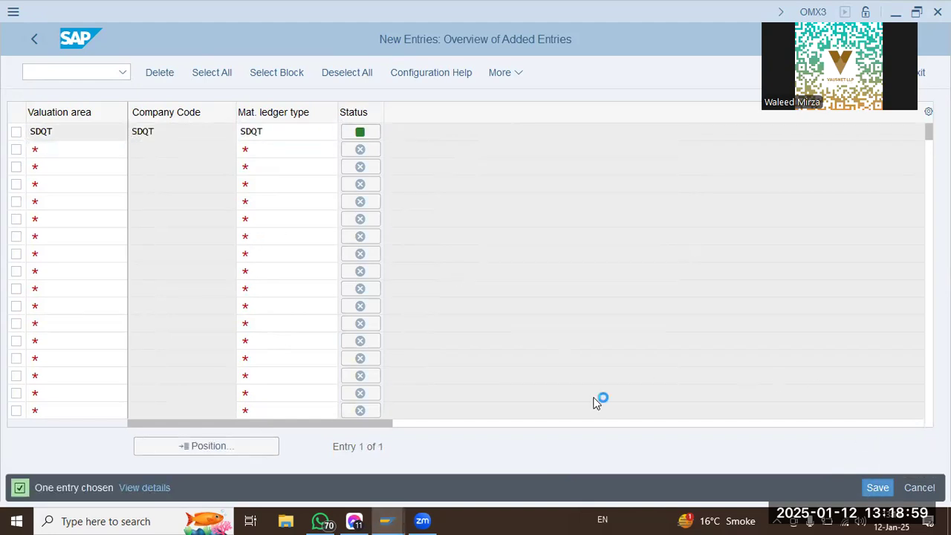
{"action": "left_click", "coordinate": [315, 323]}
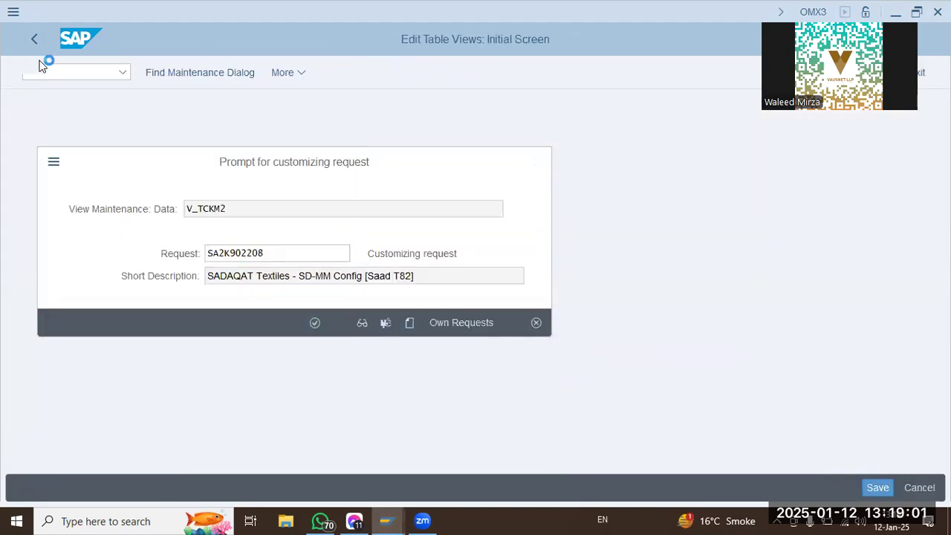
{"action": "left_click", "coordinate": [37, 39]}
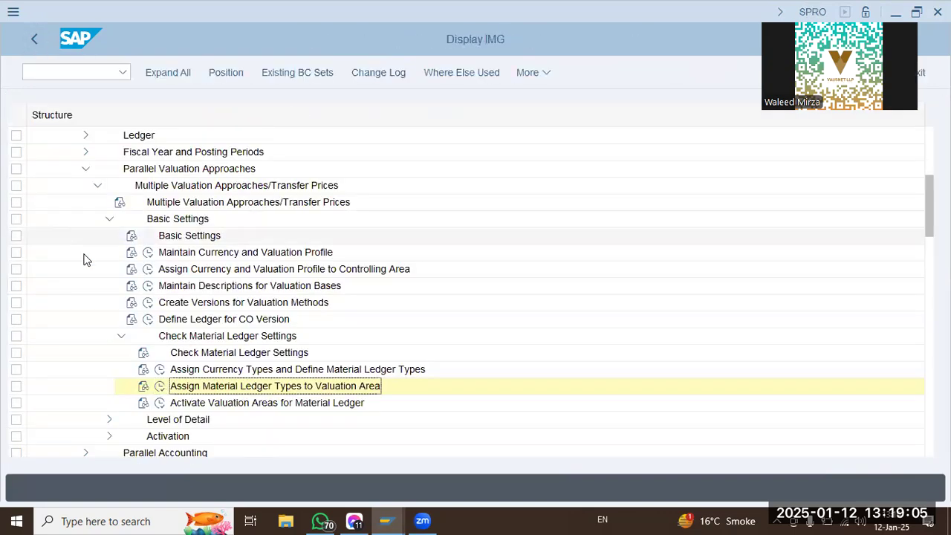
Open the material ledger activation under Activate Valuation Areas for Material Ledger and find valuation area SDQT.
{"action": "double_click", "coordinate": [298, 404]}
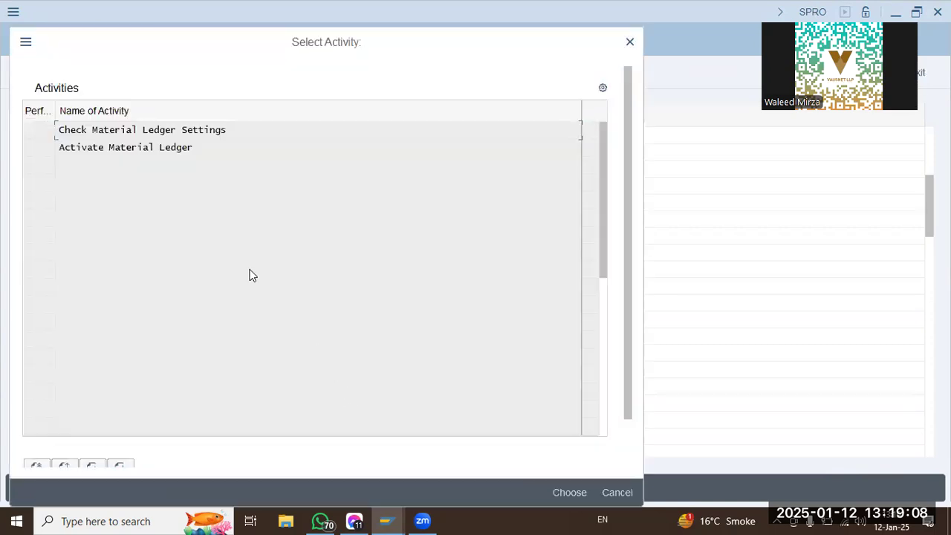
{"action": "double_click", "coordinate": [156, 147]}
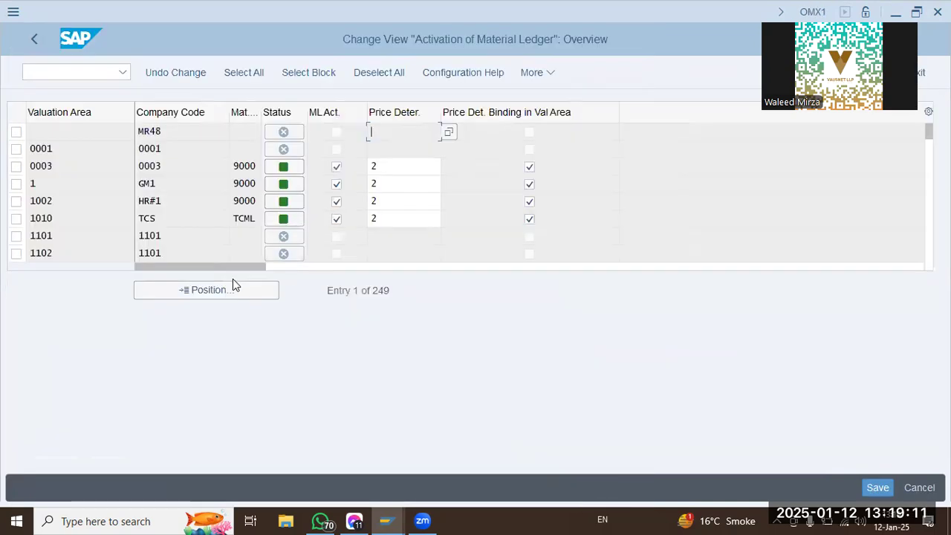
{"action": "left_click", "coordinate": [233, 289]}
{"action": "type", "text": "SDQT"}
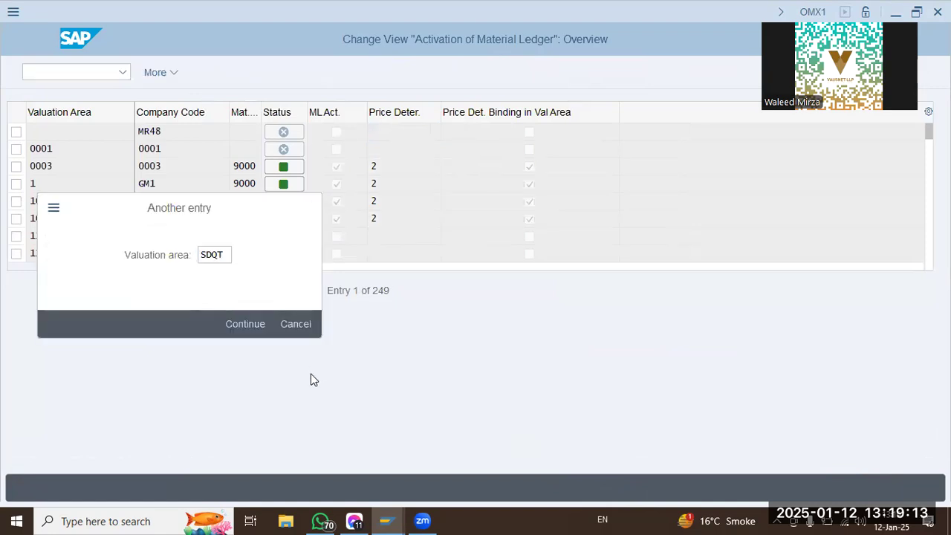
{"action": "key", "text": "Return"}
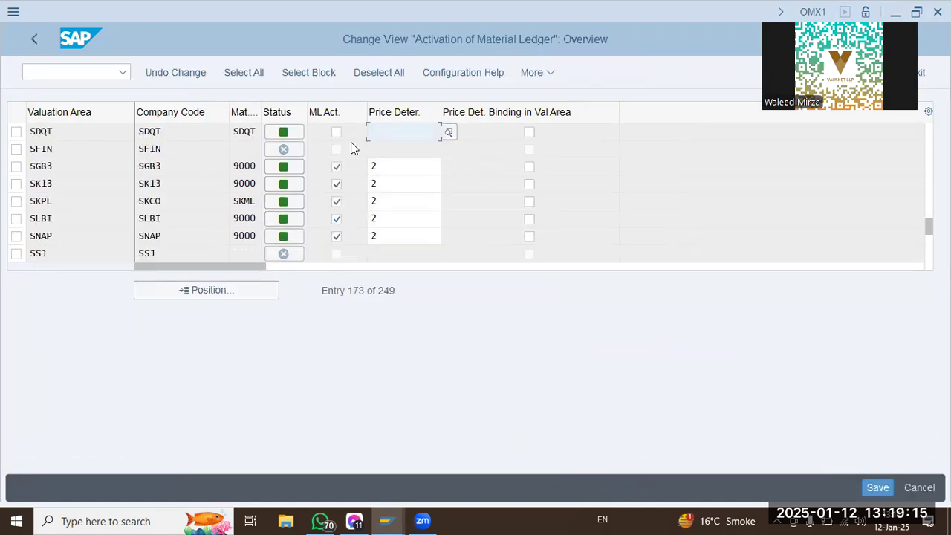
Activate the material ledger for valuation area SDQT and set its price determination to 3.
{"action": "left_click", "coordinate": [339, 134]}
{"action": "left_click", "coordinate": [419, 133]}
{"action": "type", "text": "3"}
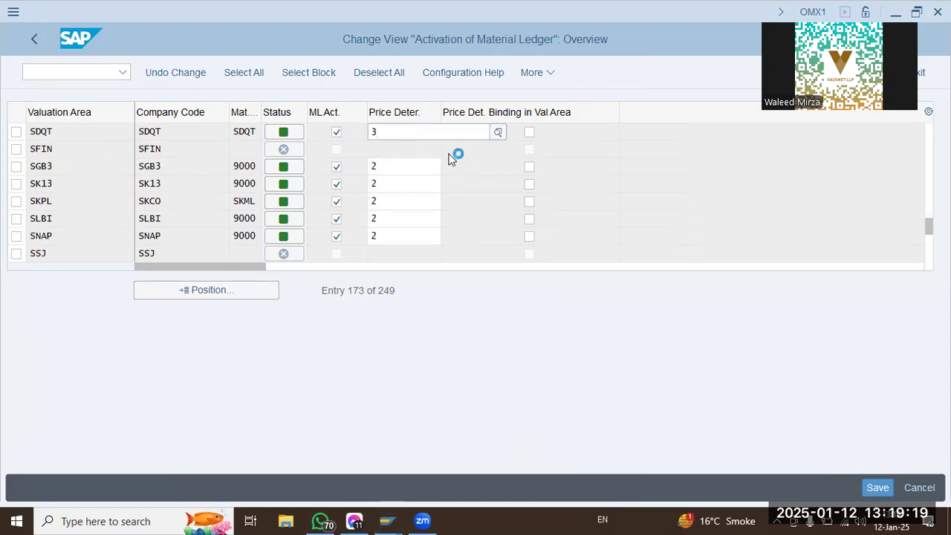
{"action": "left_click", "coordinate": [546, 226]}
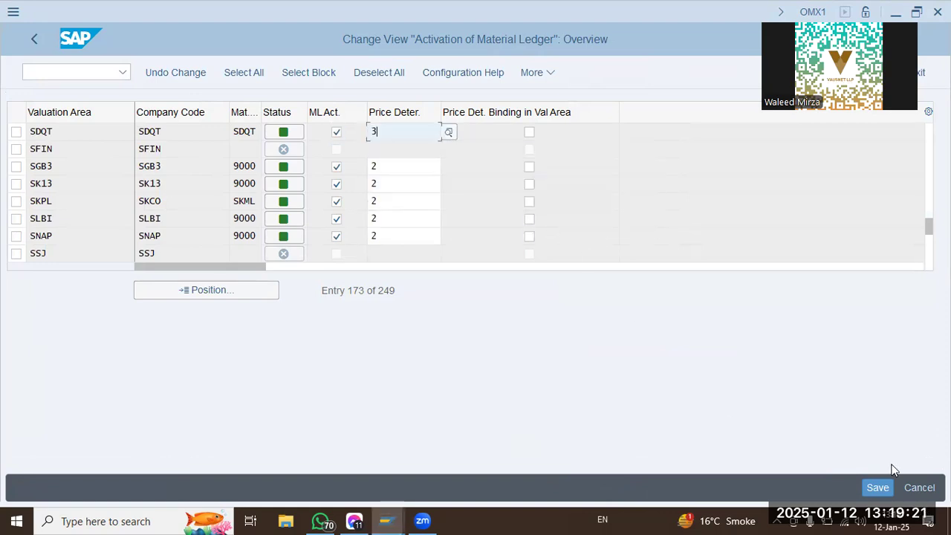
Save the material ledger activation in customizing request SA2K902208 and return to the IMG structure.
{"action": "left_click", "coordinate": [877, 487]}
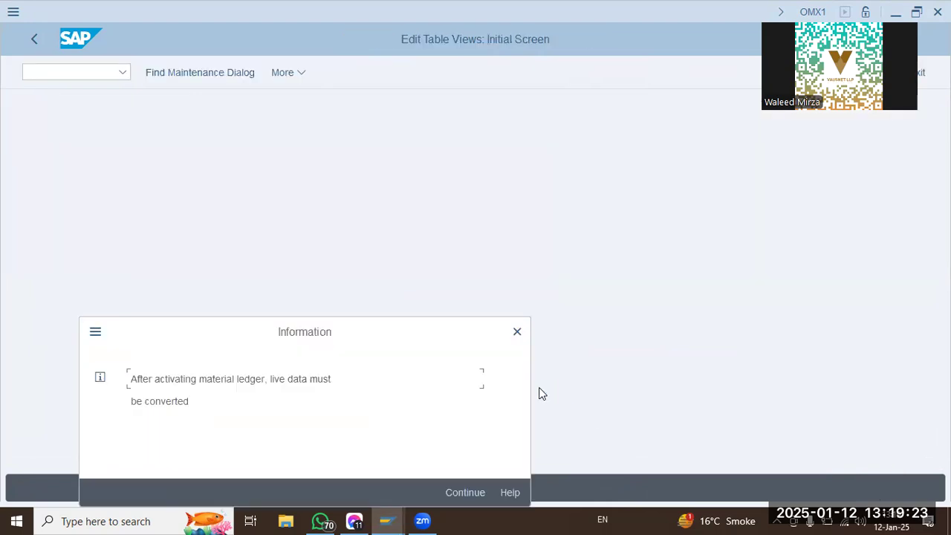
{"action": "left_click", "coordinate": [475, 493]}
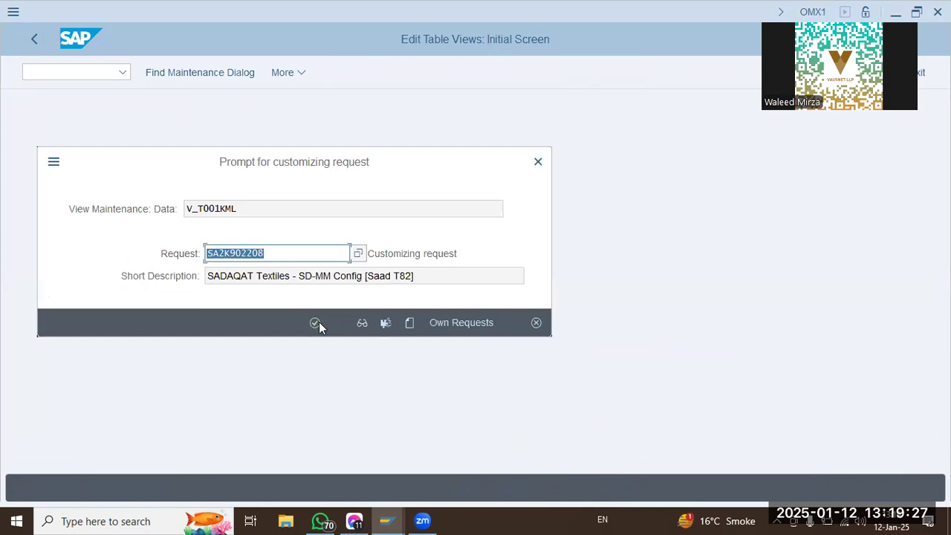
{"action": "left_click", "coordinate": [315, 322]}
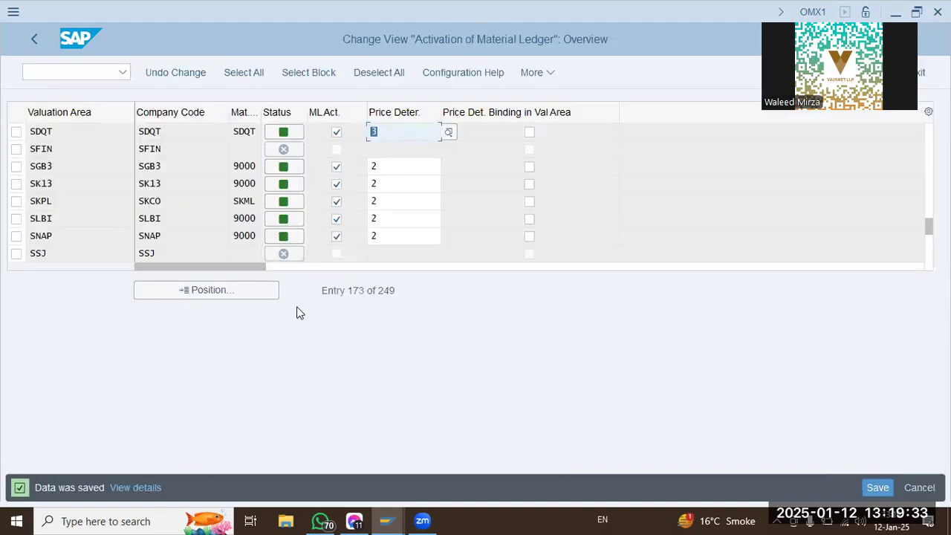
{"action": "left_click", "coordinate": [79, 70]}
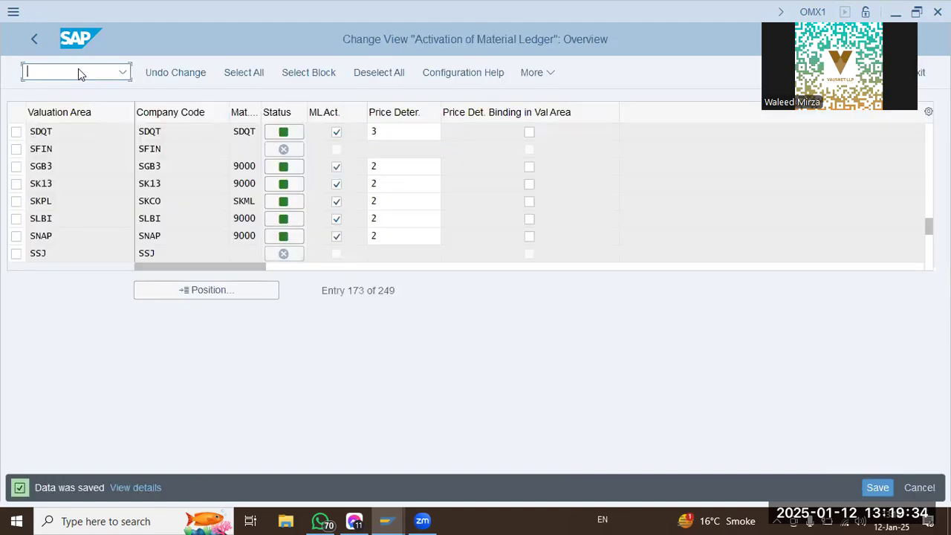
{"action": "left_click", "coordinate": [34, 38]}
{"action": "left_click", "coordinate": [617, 493]}
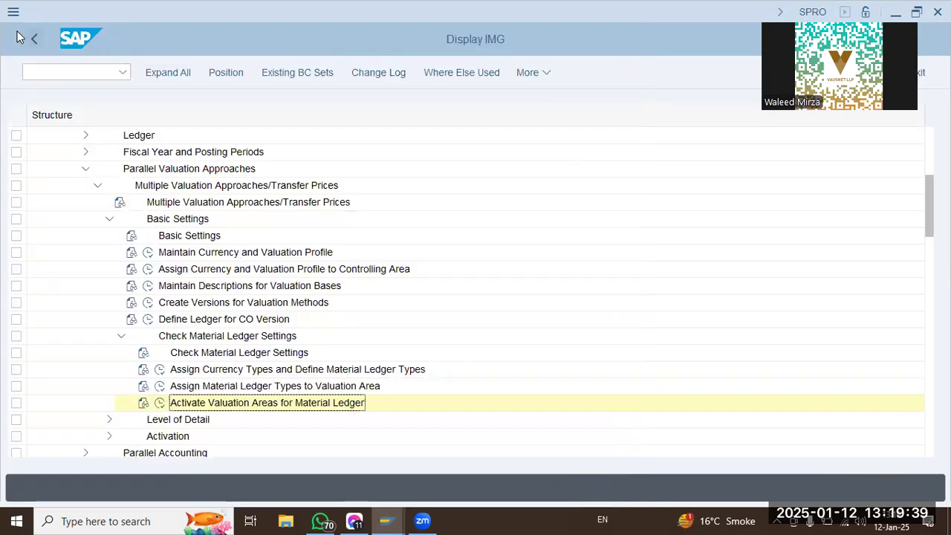
Leave the IMG with /n and start transaction MM01 for immediate material creation.
{"action": "left_click", "coordinate": [29, 71]}
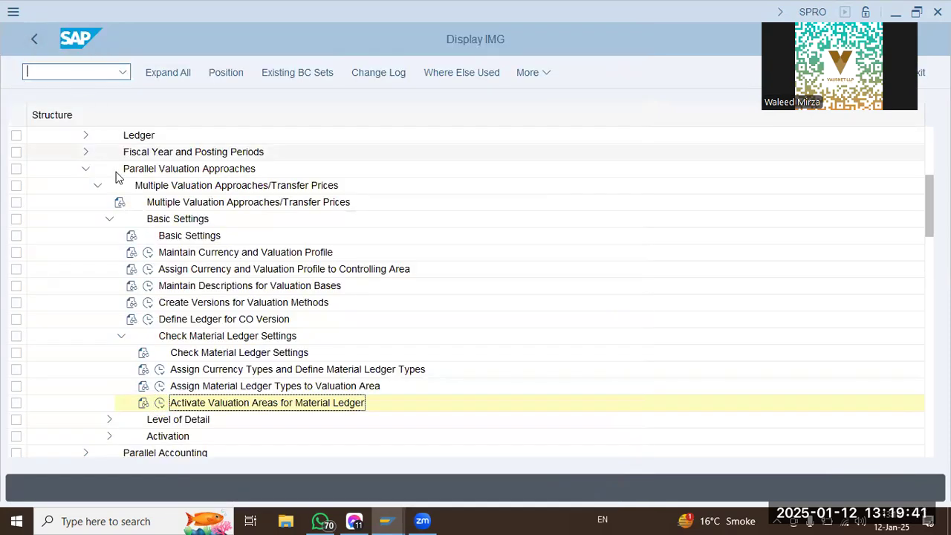
{"action": "type", "text": "/n"}
{"action": "key", "text": "Return"}
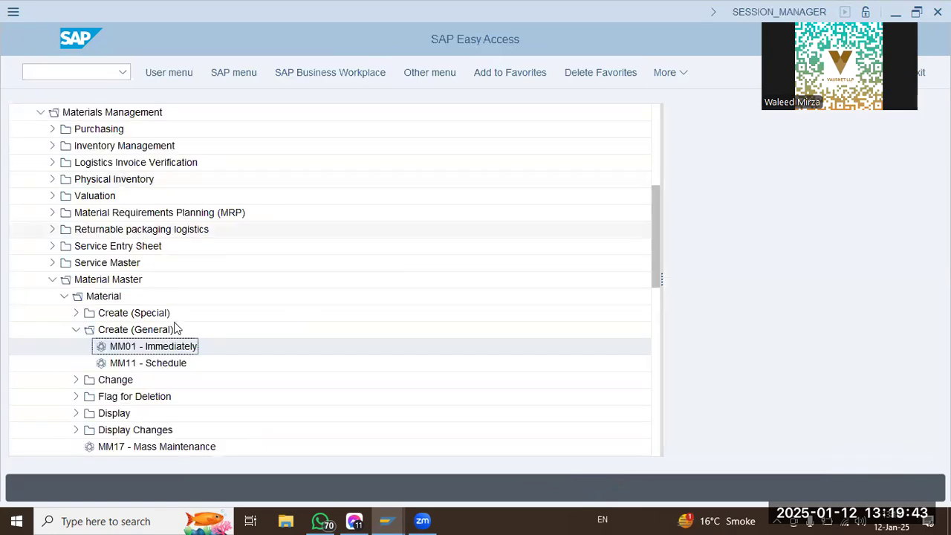
{"action": "double_click", "coordinate": [121, 346]}
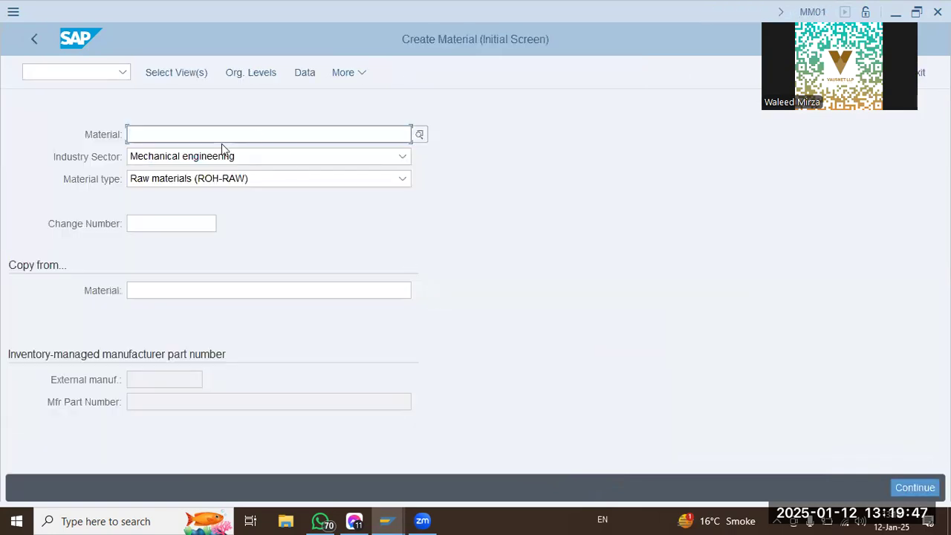
Enter material 100-100 with industry sector Mechanical engineering and type Raw materials, and bring up the view selection.
{"action": "type", "text": "1001=-100"}
{"action": "key", "text": "Return"}
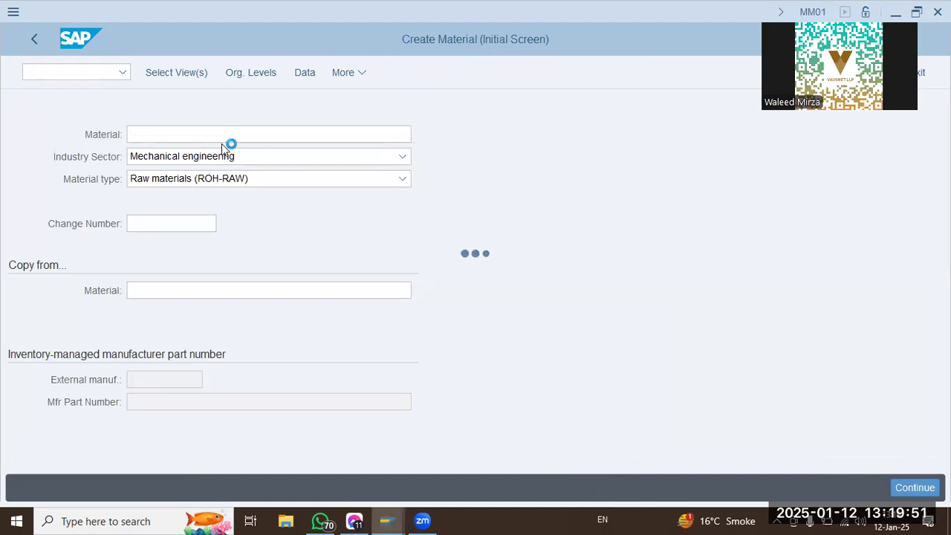
{"action": "left_click", "coordinate": [171, 71]}
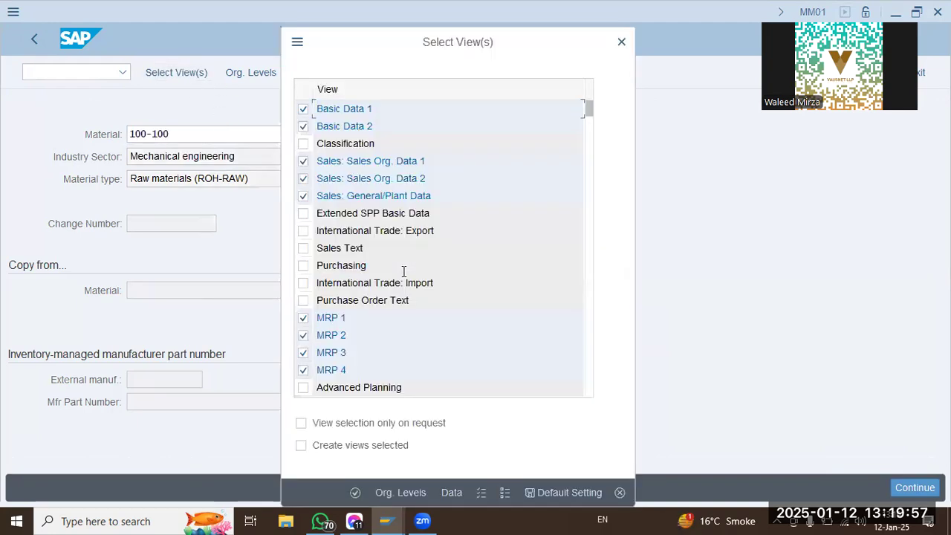
Deselect the three sales views and MRP 1 to MRP 4 for the material, and select the Purchasing view.
{"action": "left_click", "coordinate": [302, 161]}
{"action": "left_click", "coordinate": [303, 178]}
{"action": "left_click", "coordinate": [303, 196]}
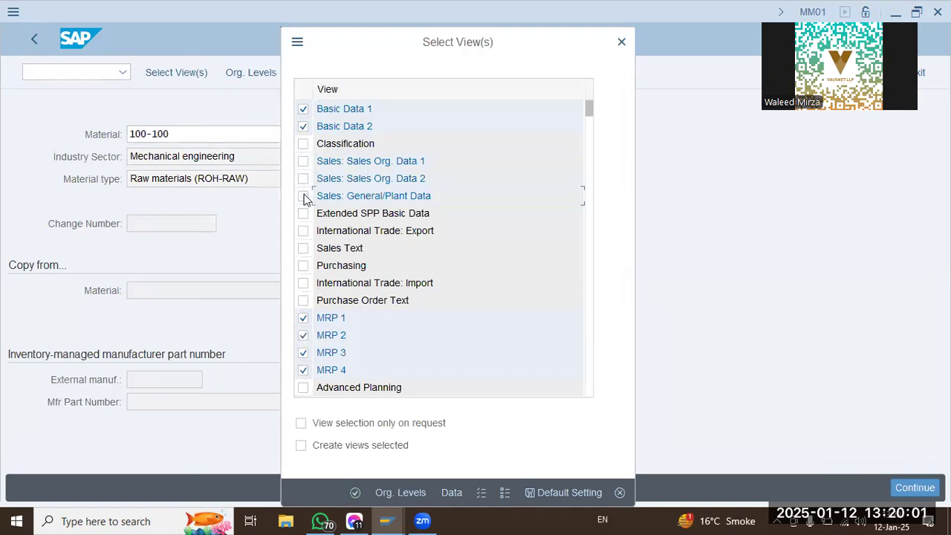
{"action": "left_click", "coordinate": [303, 265]}
{"action": "left_click", "coordinate": [303, 318]}
{"action": "left_click", "coordinate": [304, 335]}
{"action": "left_click", "coordinate": [303, 352]}
{"action": "left_click", "coordinate": [303, 354]}
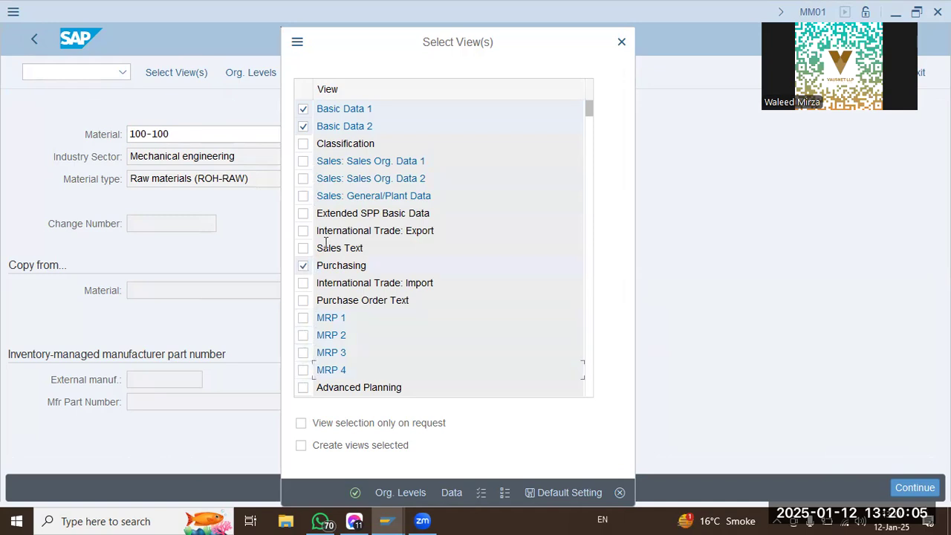
Deselect the Work Scheduling view, keeping the general plant data, accounting and costing views selected.
{"action": "scroll", "coordinate": [327, 243], "scroll_direction": "down", "scroll_amount": 1}
{"action": "scroll", "coordinate": [329, 243], "scroll_direction": "down", "scroll_amount": 1}
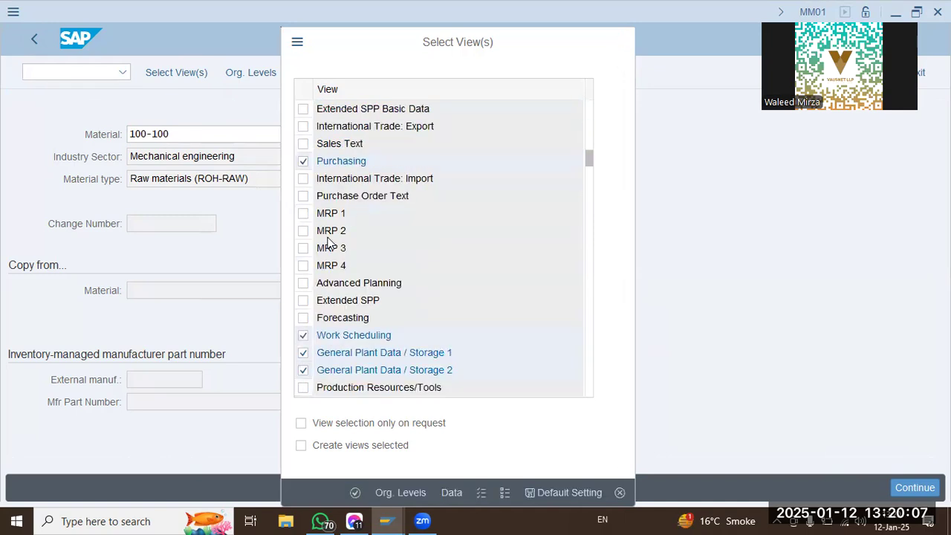
{"action": "scroll", "coordinate": [320, 329], "scroll_direction": "down", "scroll_amount": 1}
{"action": "left_click", "coordinate": [304, 283]}
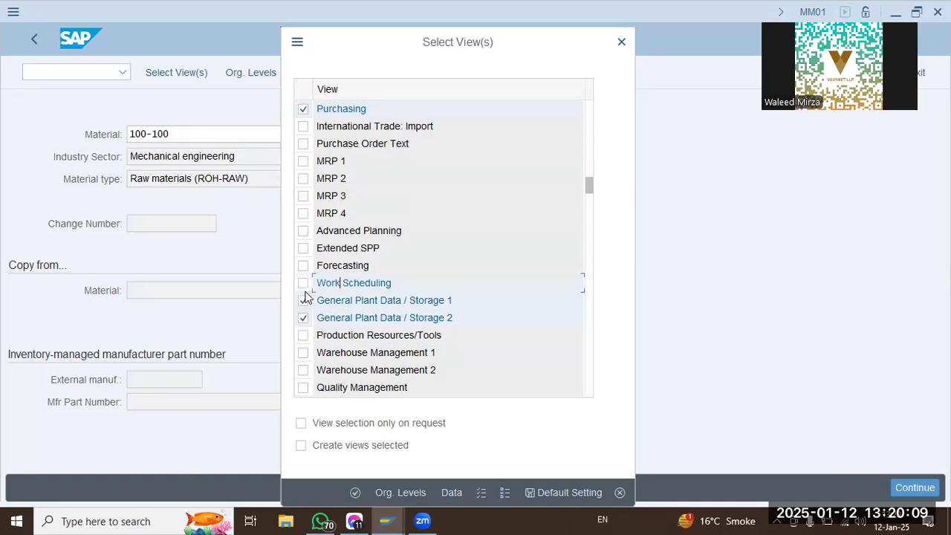
{"action": "scroll", "coordinate": [358, 334], "scroll_direction": "down", "scroll_amount": 1}
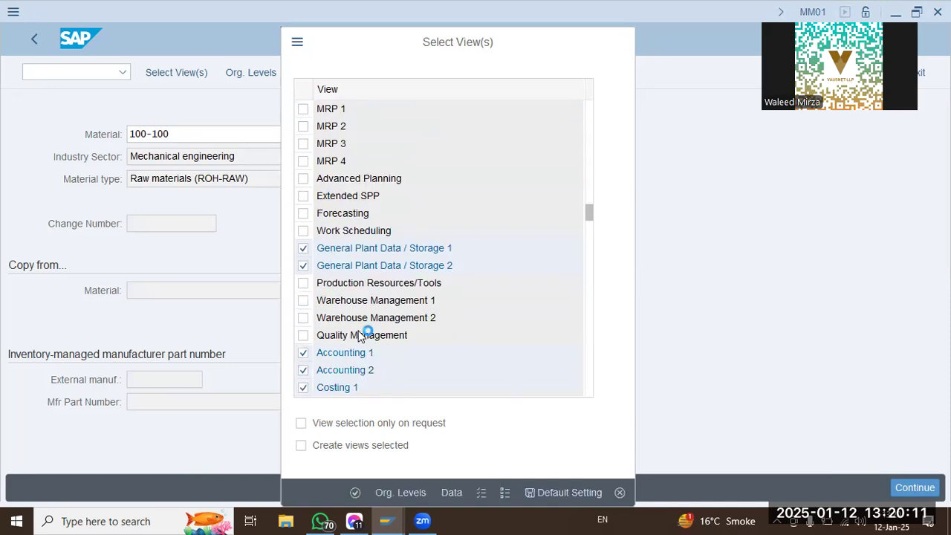
{"action": "scroll", "coordinate": [375, 393], "scroll_direction": "down", "scroll_amount": 1}
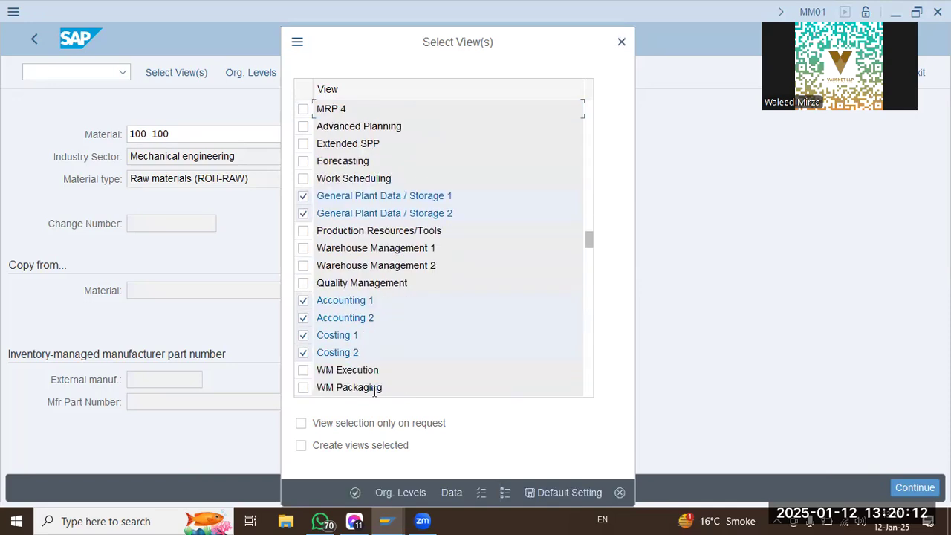
Try to continue to the material's data with plant SDQT and storage location SHJ as organizational levels.
{"action": "left_click", "coordinate": [395, 494]}
{"action": "left_click", "coordinate": [325, 232]}
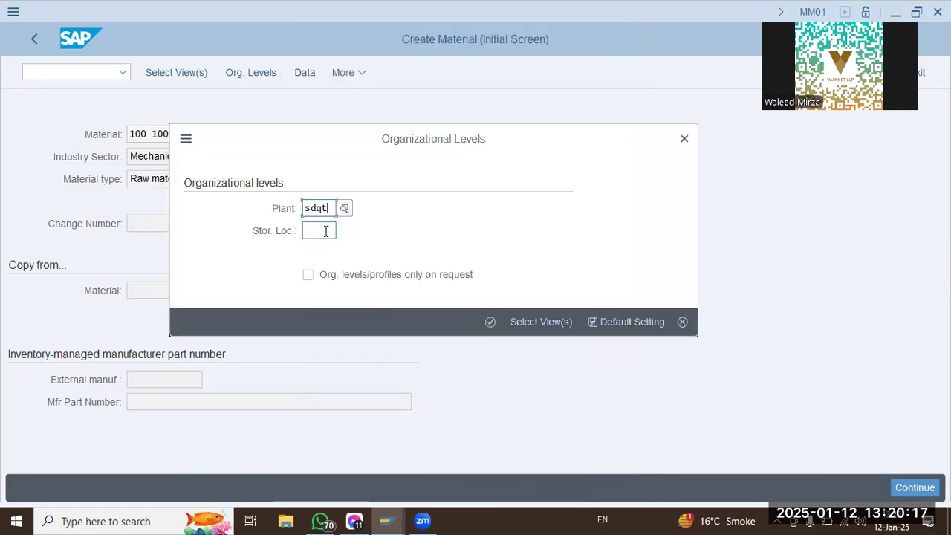
{"action": "left_click", "coordinate": [327, 252]}
{"action": "left_click", "coordinate": [495, 320]}
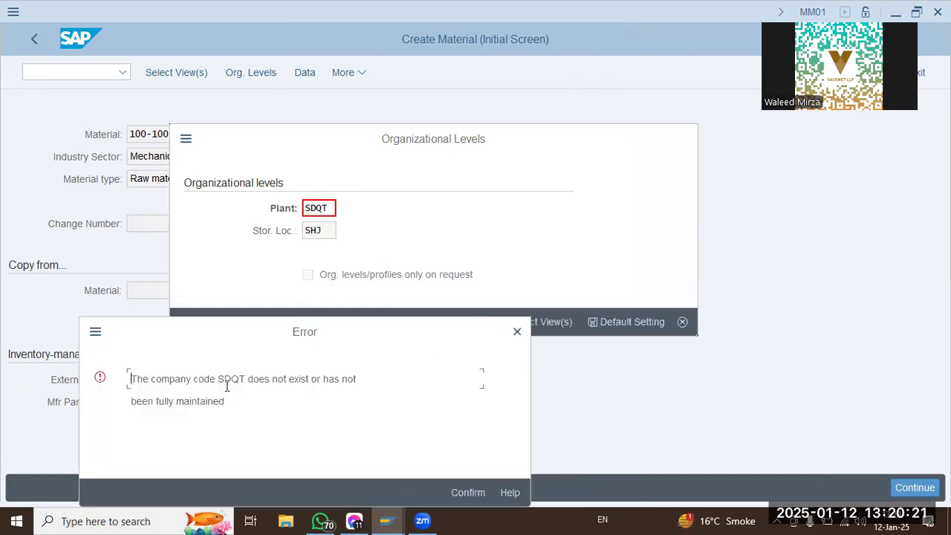
Read and dismiss the company code error, retry the same organizational levels, and cancel back to the initial material creation screen.
{"action": "left_click_drag", "start_coordinate": [227, 386], "coordinate": [435, 384]}
{"action": "left_click", "coordinate": [196, 408]}
{"action": "left_click", "coordinate": [468, 493]}
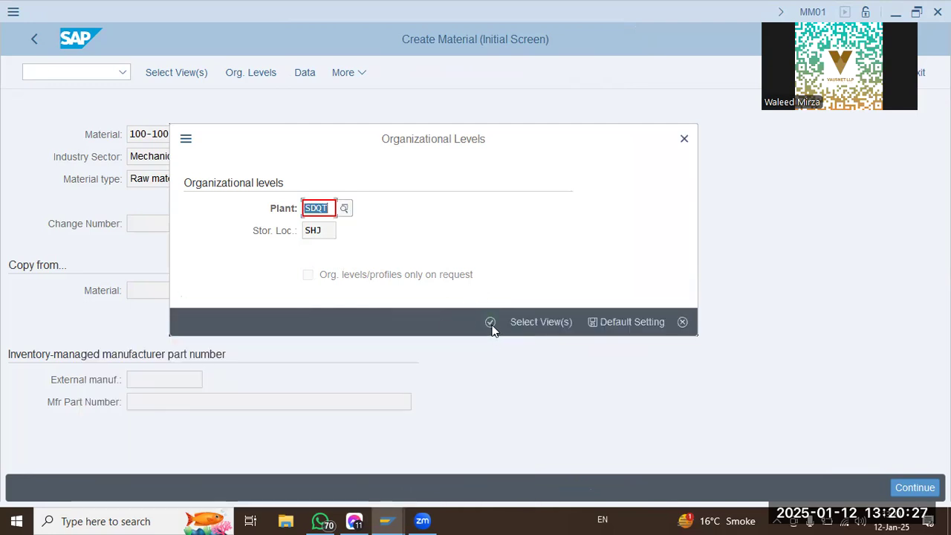
{"action": "left_click", "coordinate": [491, 324]}
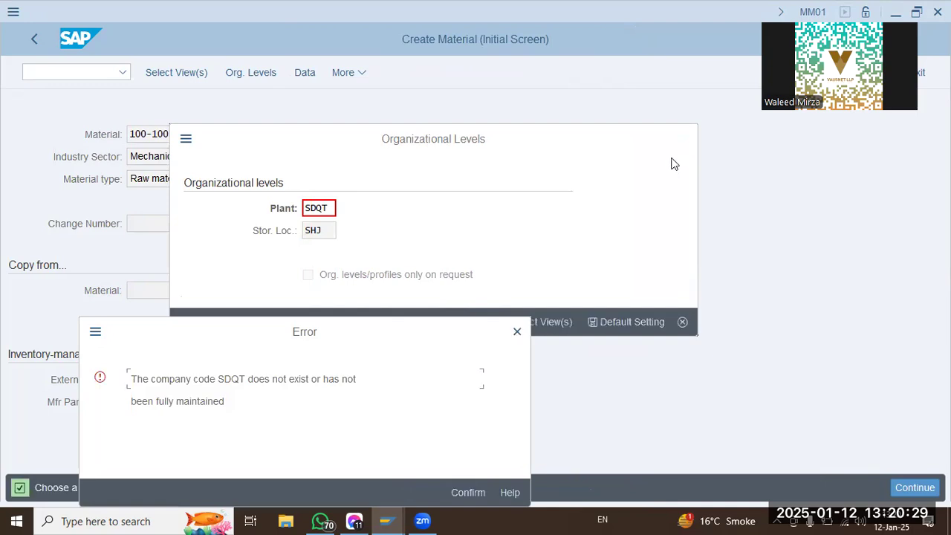
{"action": "left_click", "coordinate": [518, 332]}
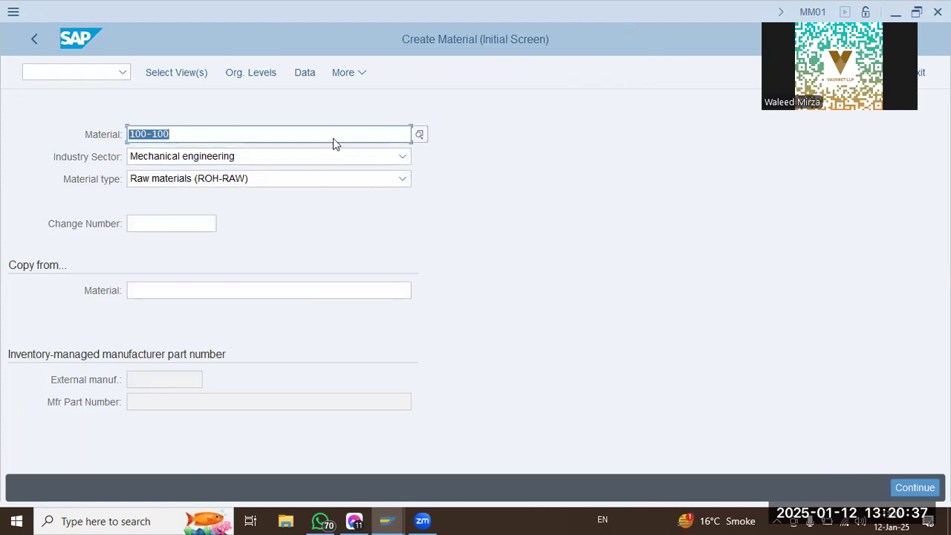
Prepare to enter another transaction code from the initial material creation screen.
{"action": "left_click", "coordinate": [114, 72]}
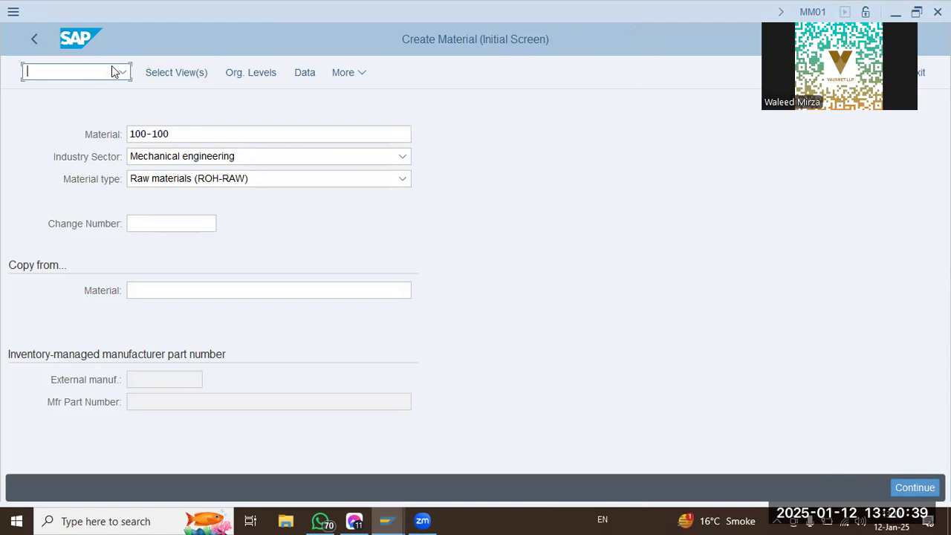